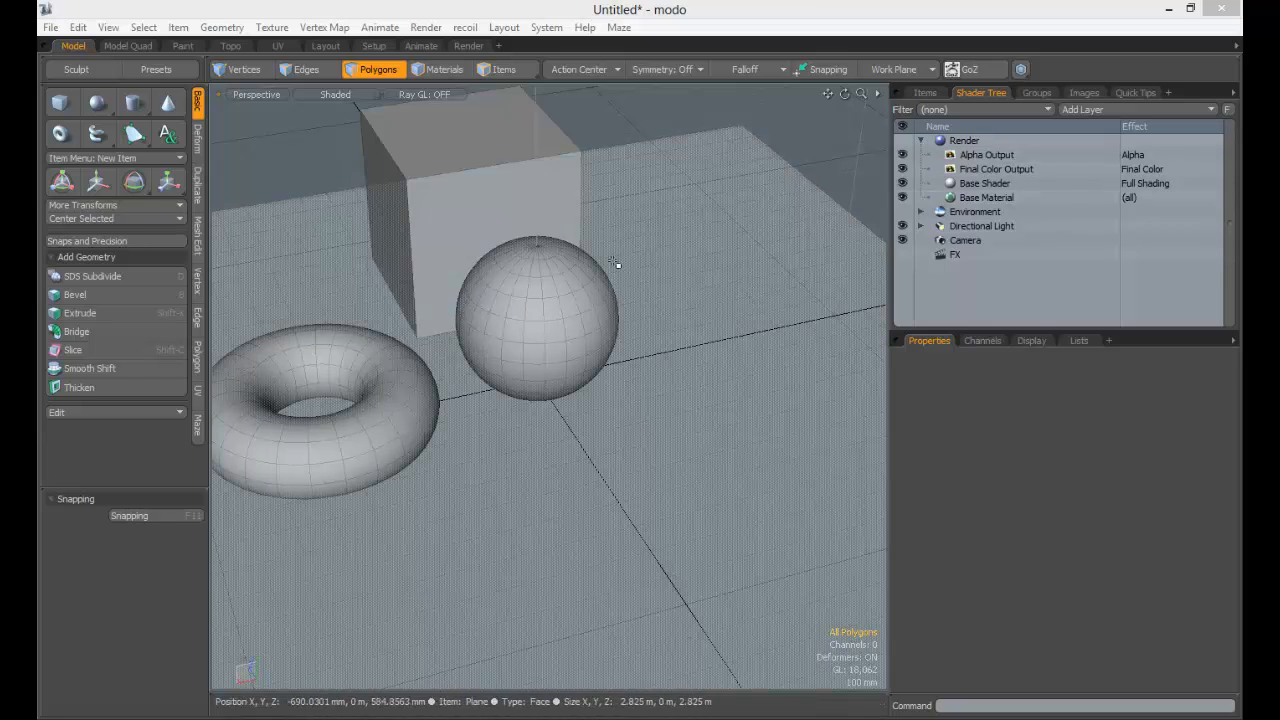
# Show the Render item's properties and open the render preview in a window clear of the Shader Tree
pyautogui.keyDown('alt'); pyautogui.moveTo(636, 287); pyautogui.dragTo(587, 293); pyautogui.keyUp('alt')
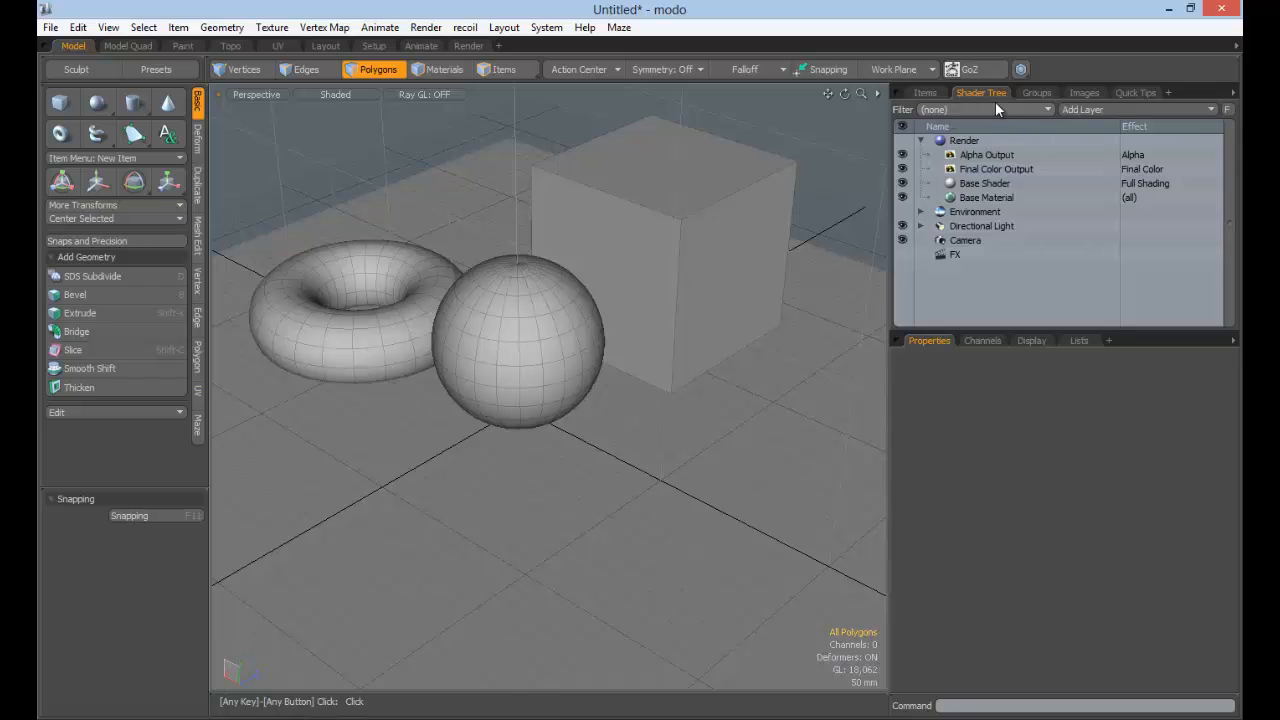
pyautogui.click(963, 140)
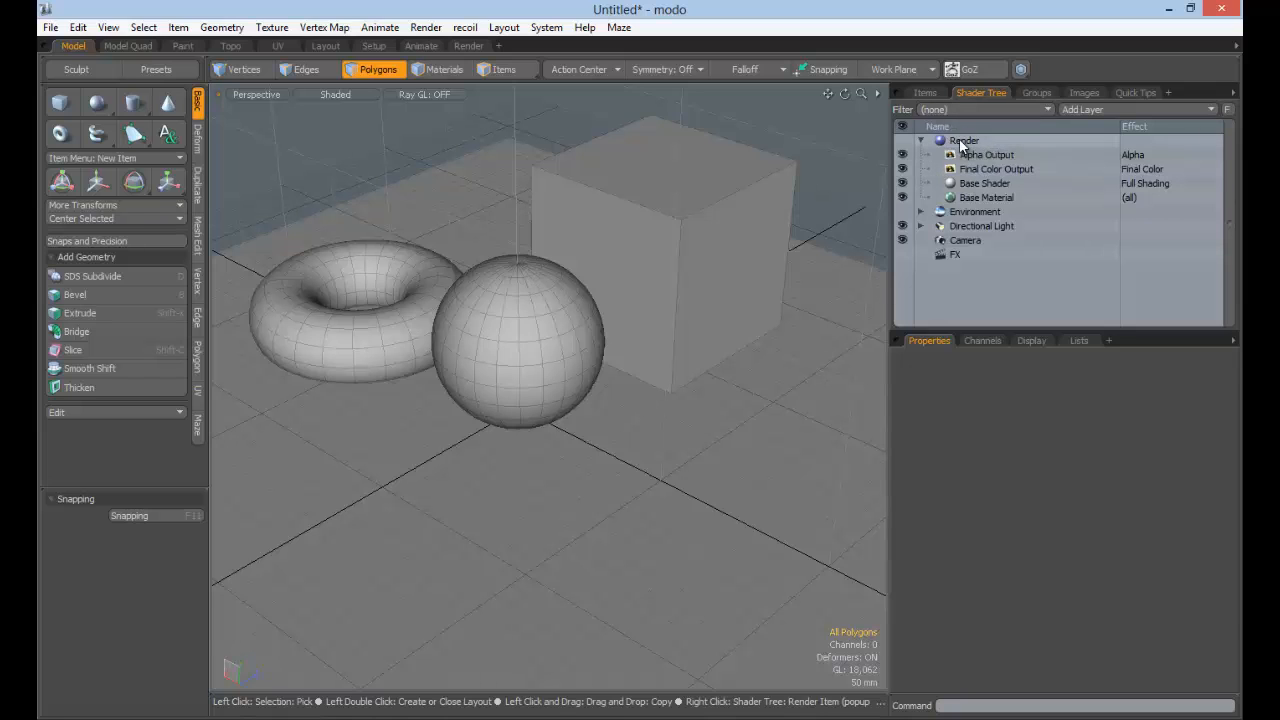
pyautogui.press('F8')
pyautogui.moveTo(485, 222); pyautogui.dragTo(316, 86)
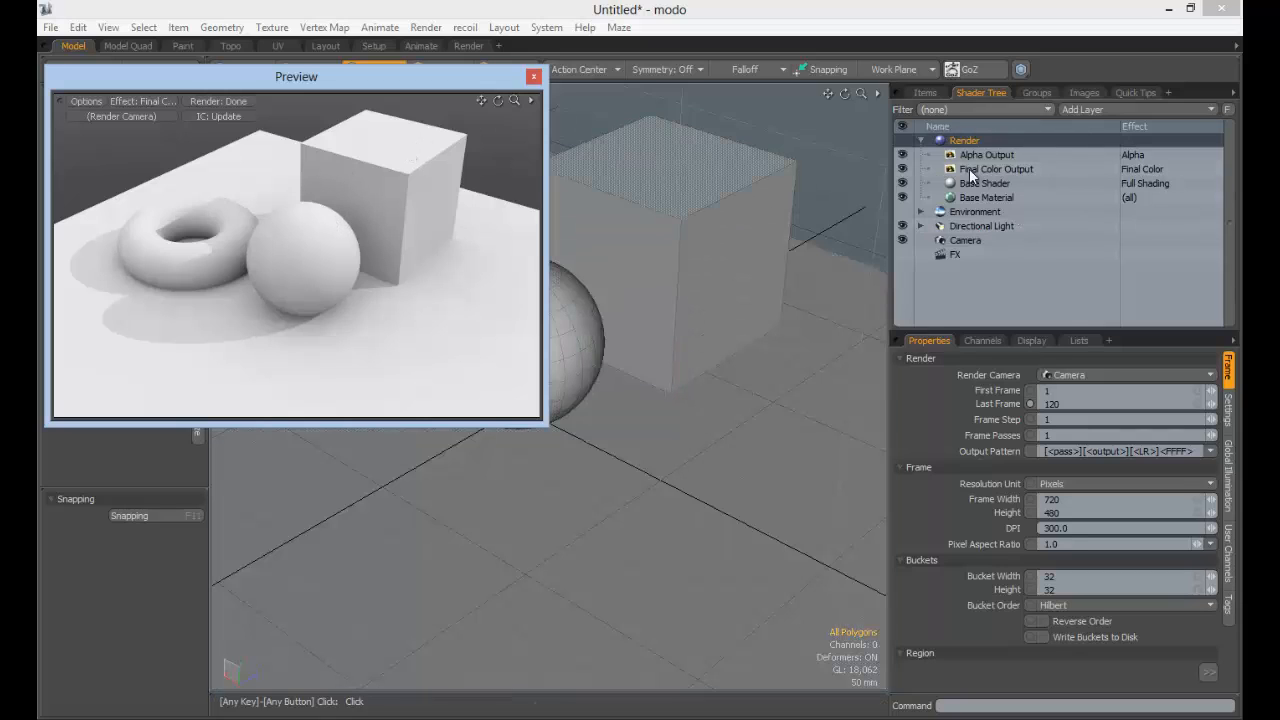
# Compare the Items list with the Shader Tree, examining the available layer types and the filter choices of both
pyautogui.click(927, 93)
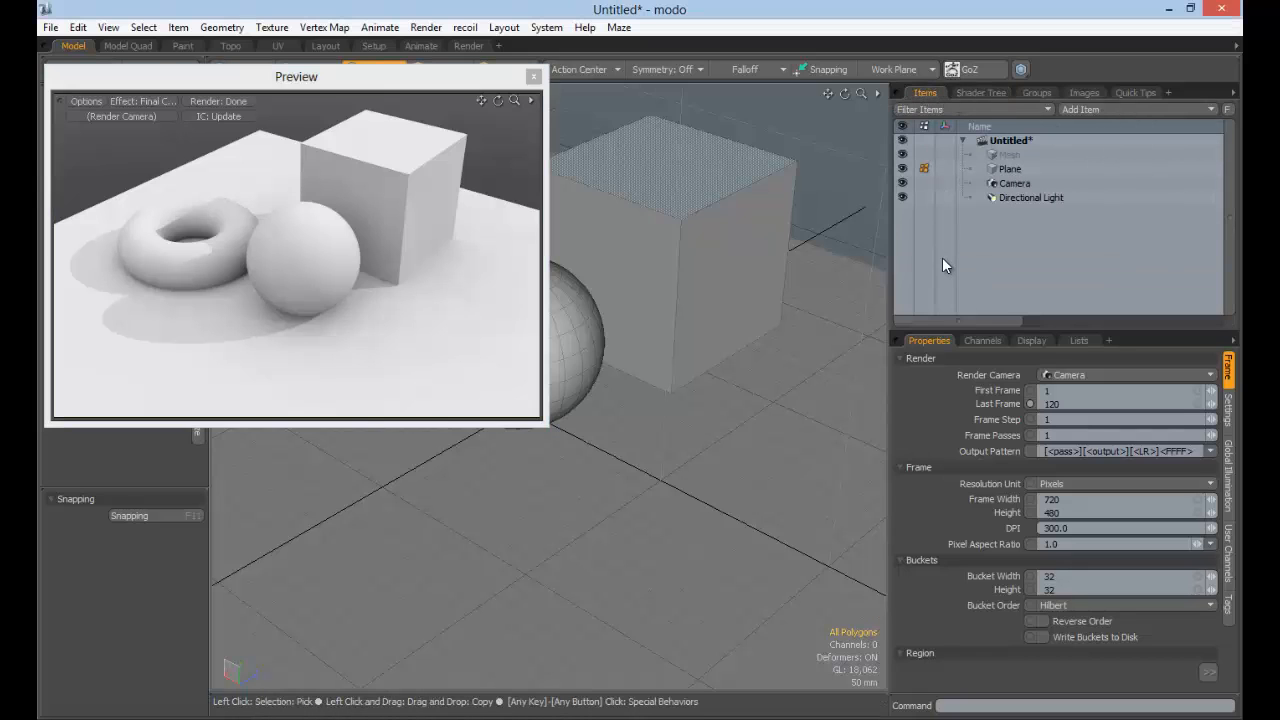
pyautogui.click(982, 91)
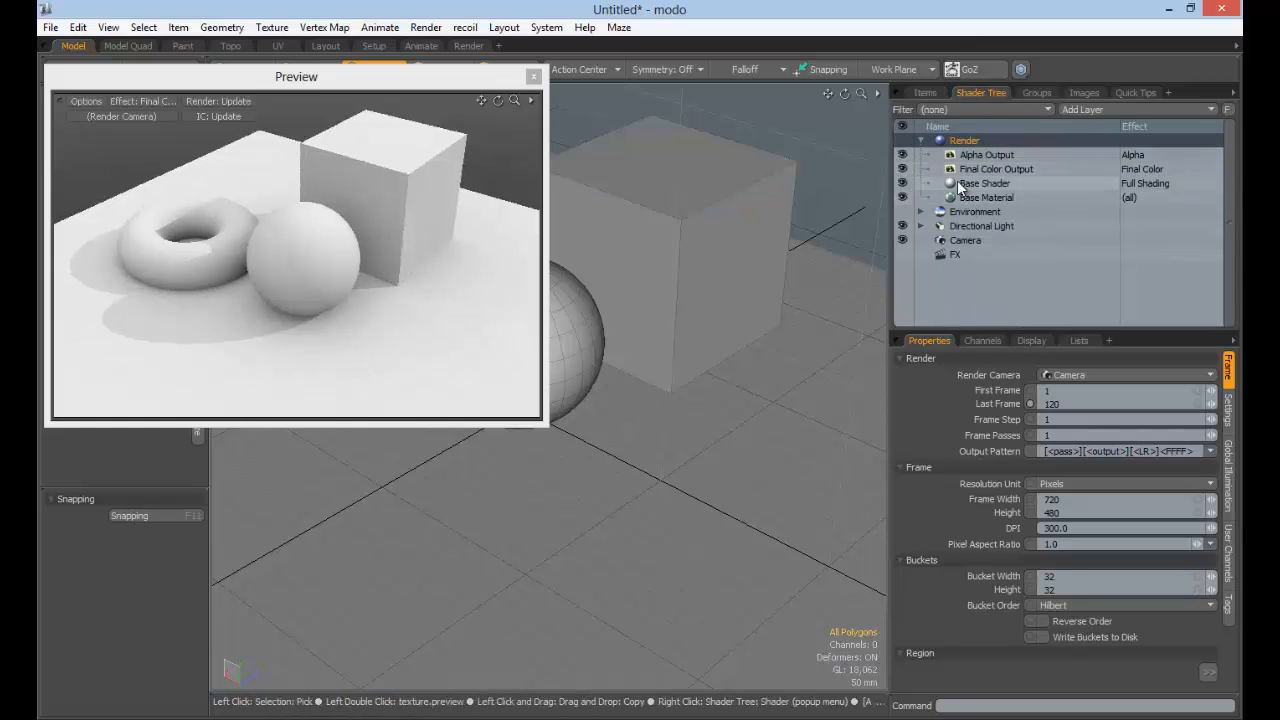
pyautogui.click(1089, 109)
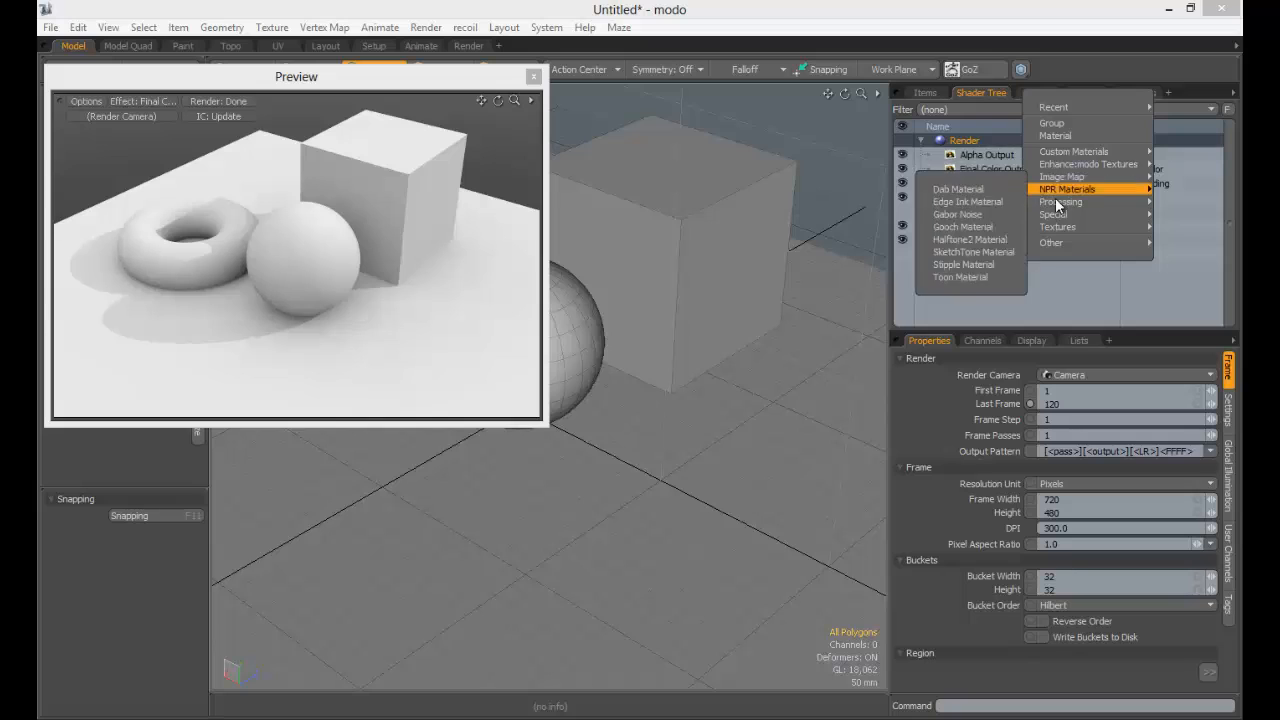
pyautogui.click(1116, 62)
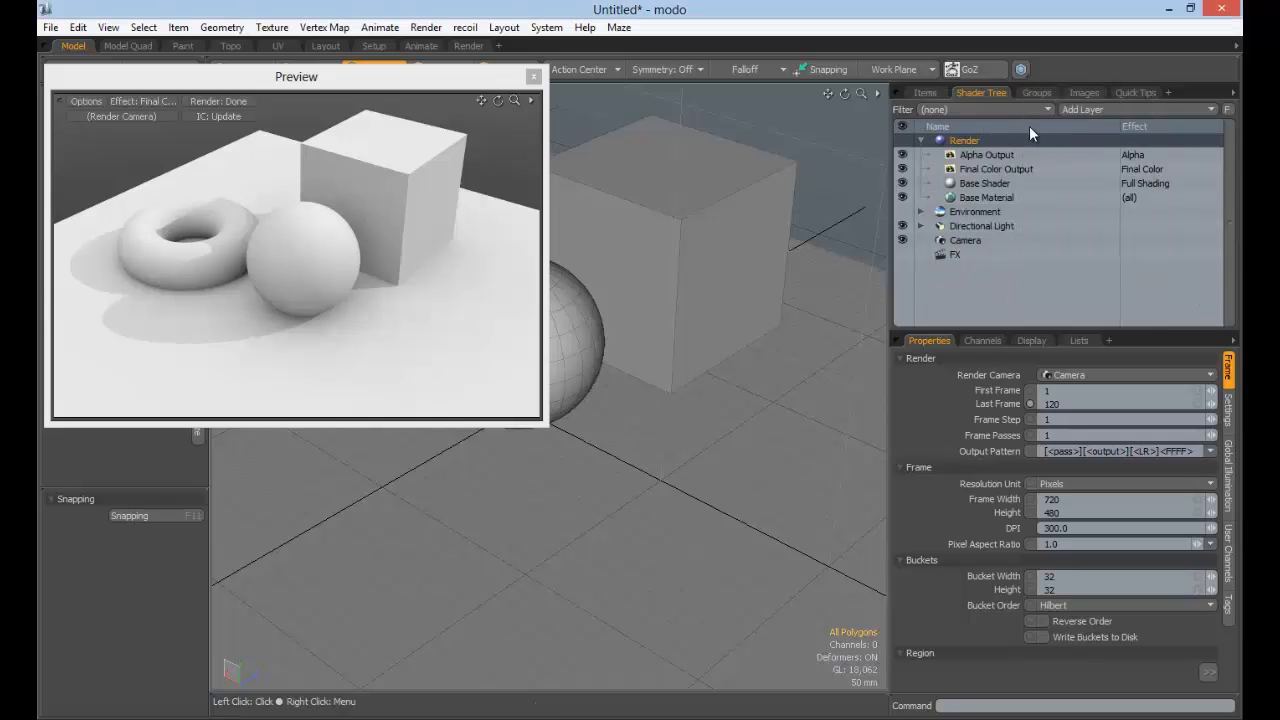
pyautogui.click(962, 108)
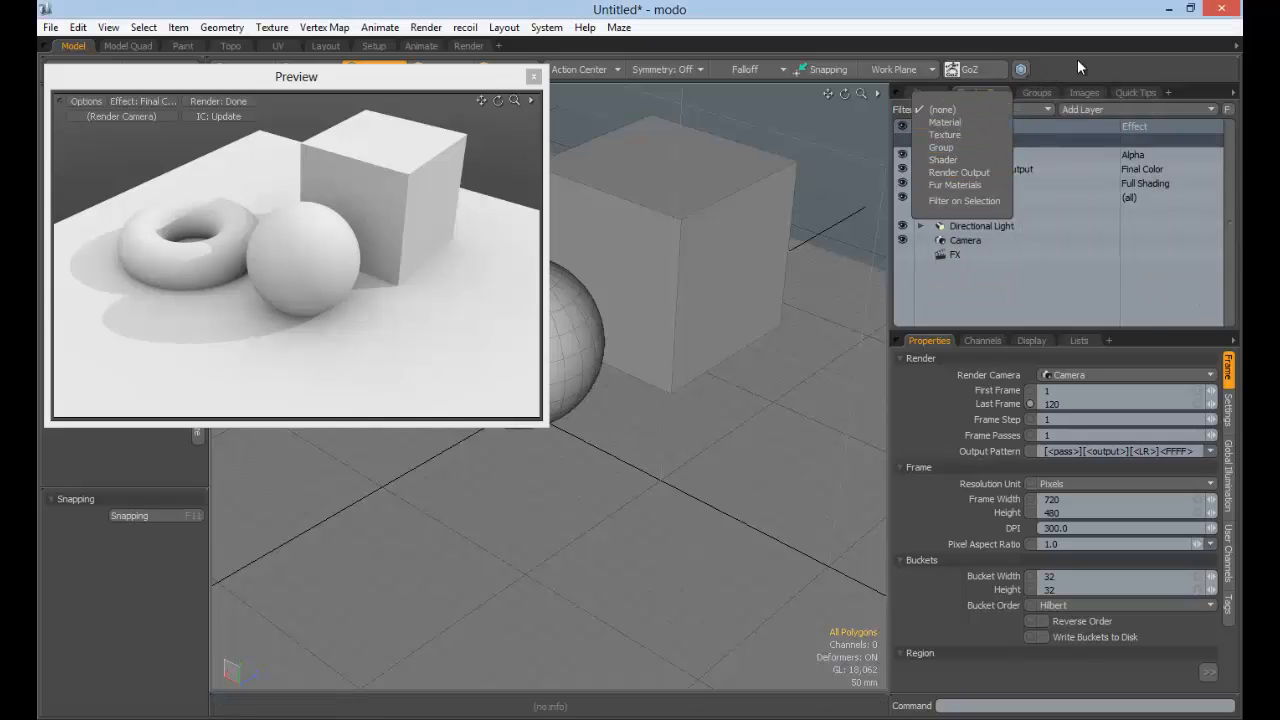
pyautogui.click(925, 92)
pyautogui.click(965, 110)
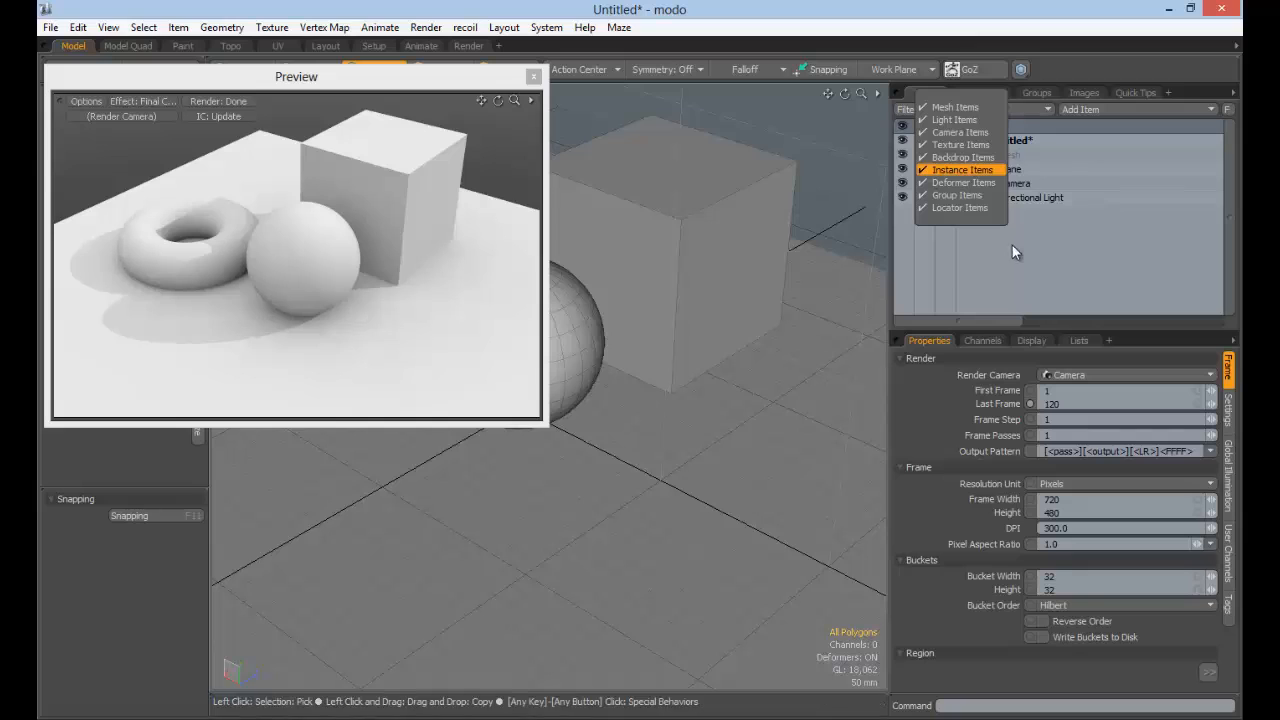
pyautogui.click(1079, 287)
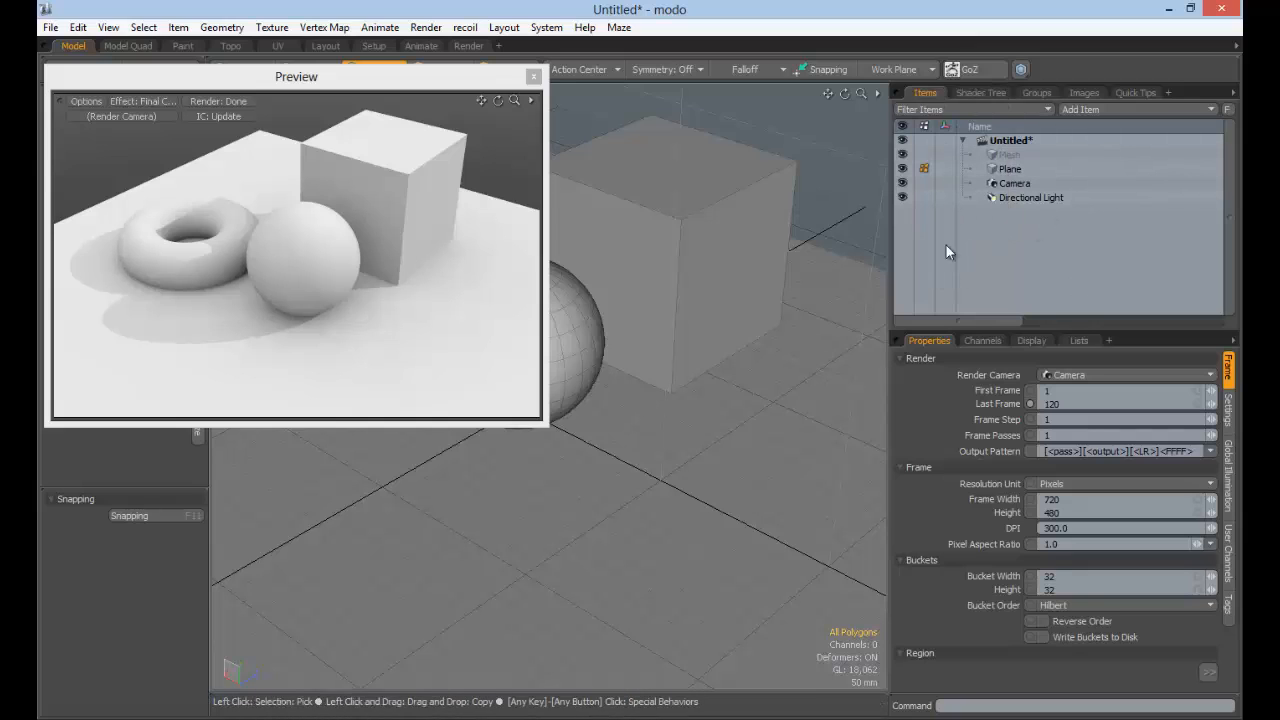
# Filter the Shader Tree by Material and by Texture, and reset the filter to (none)
pyautogui.click(987, 94)
pyautogui.click(995, 108)
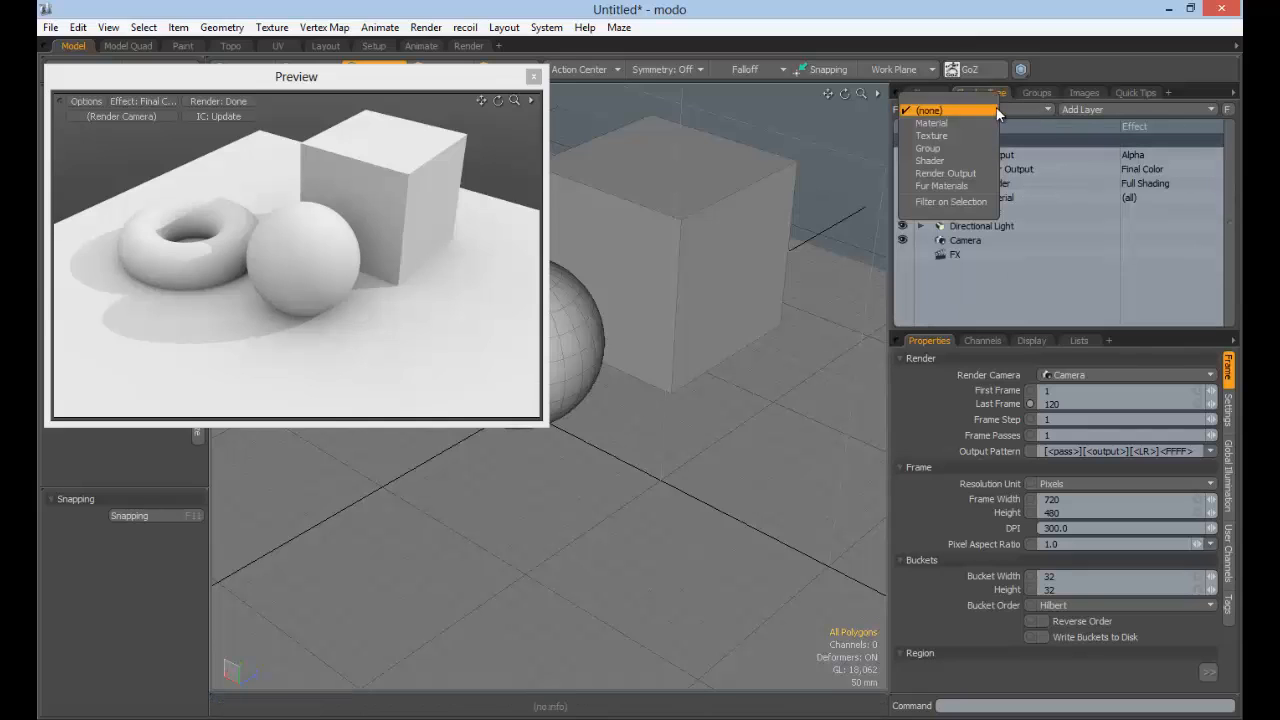
pyautogui.click(941, 121)
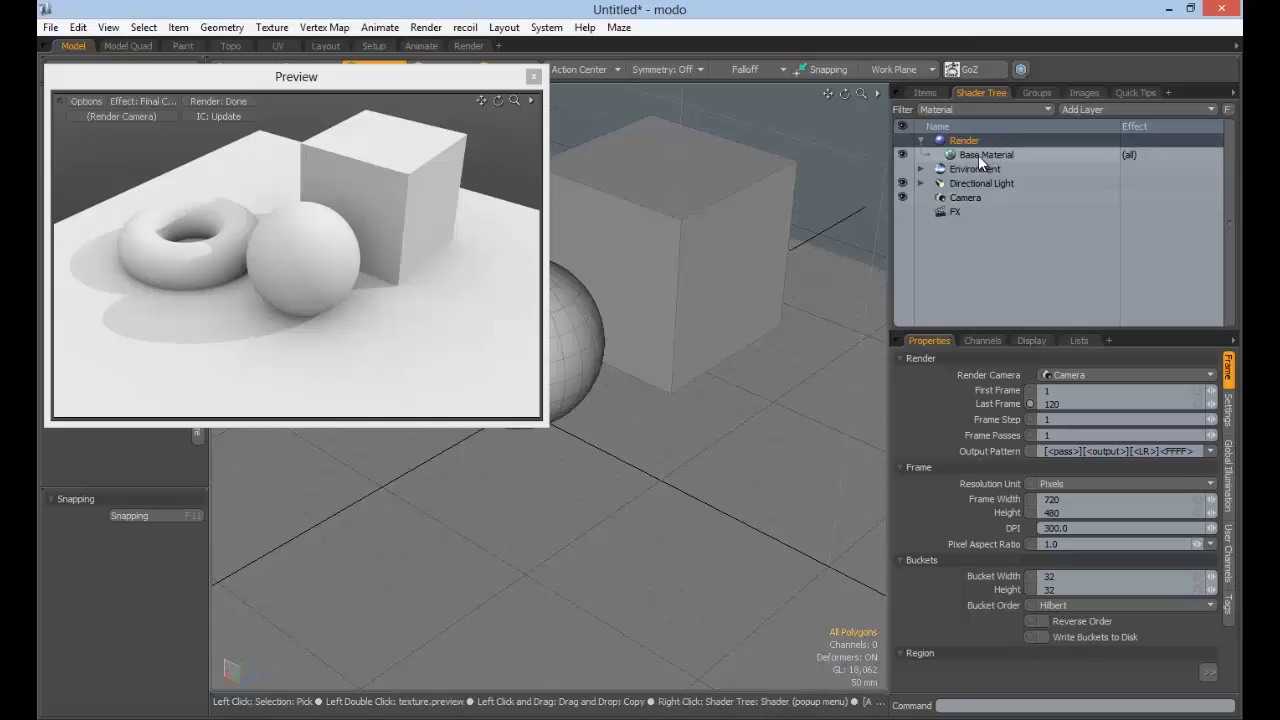
pyautogui.click(978, 108)
pyautogui.click(983, 146)
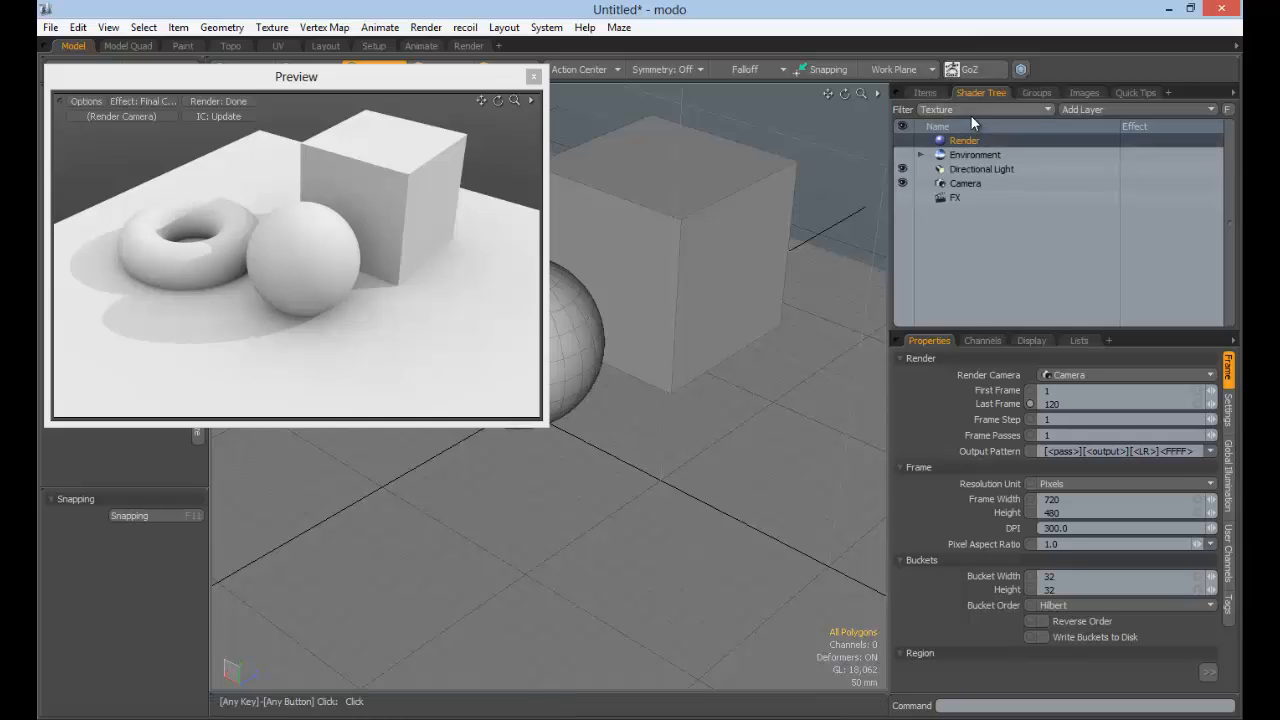
pyautogui.click(971, 112)
pyautogui.click(962, 89)
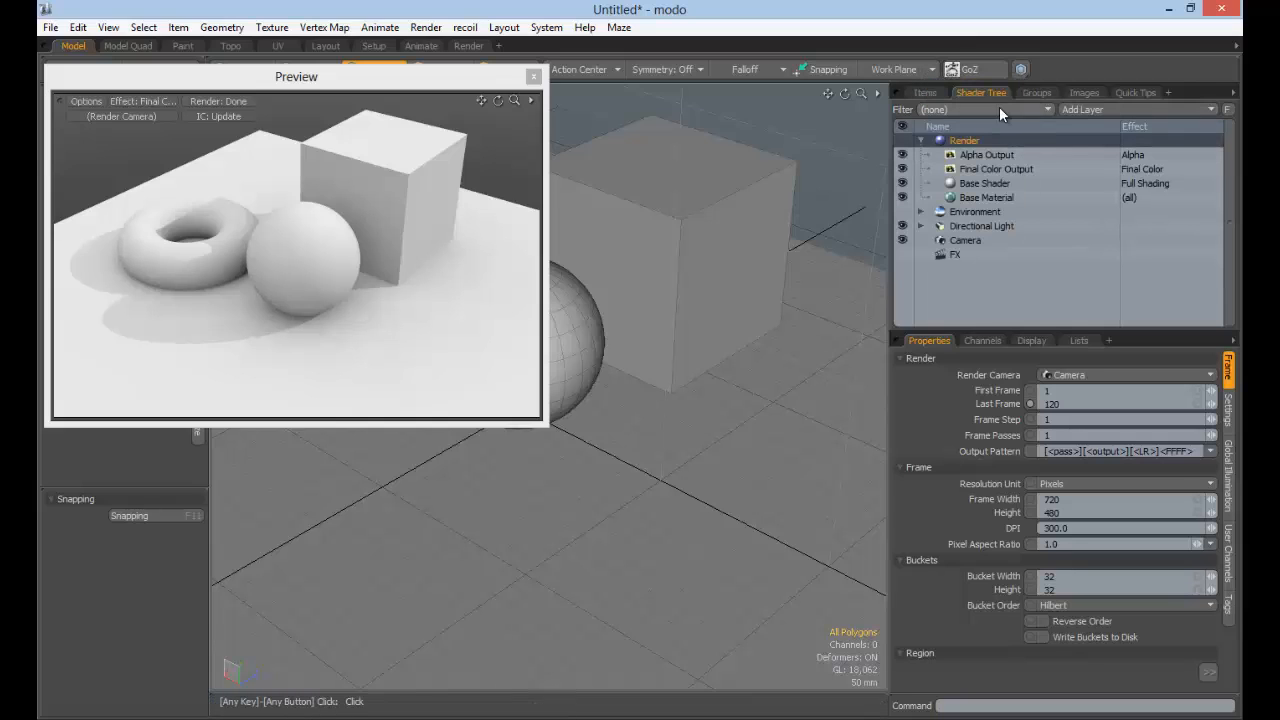
# Reveal and hide the Shader Tree's search field, and compare the scene's items with the Shader Tree entries
pyautogui.click(1228, 109)
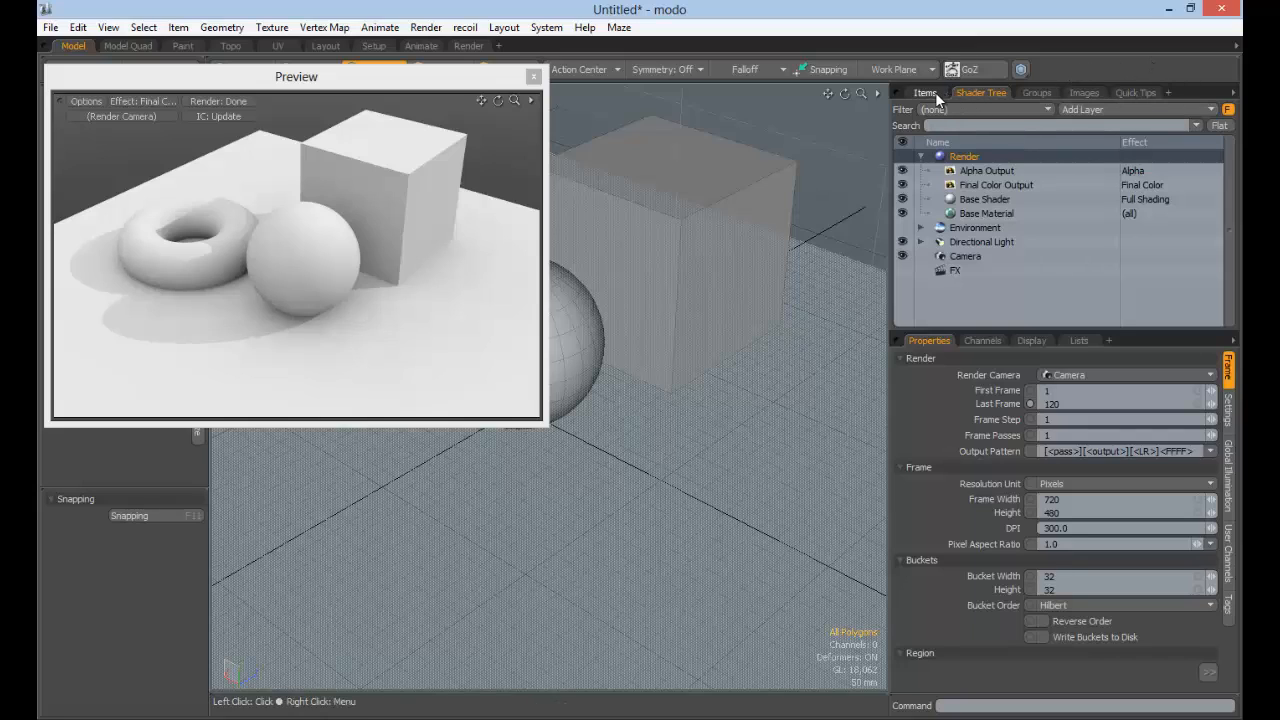
pyautogui.click(1228, 110)
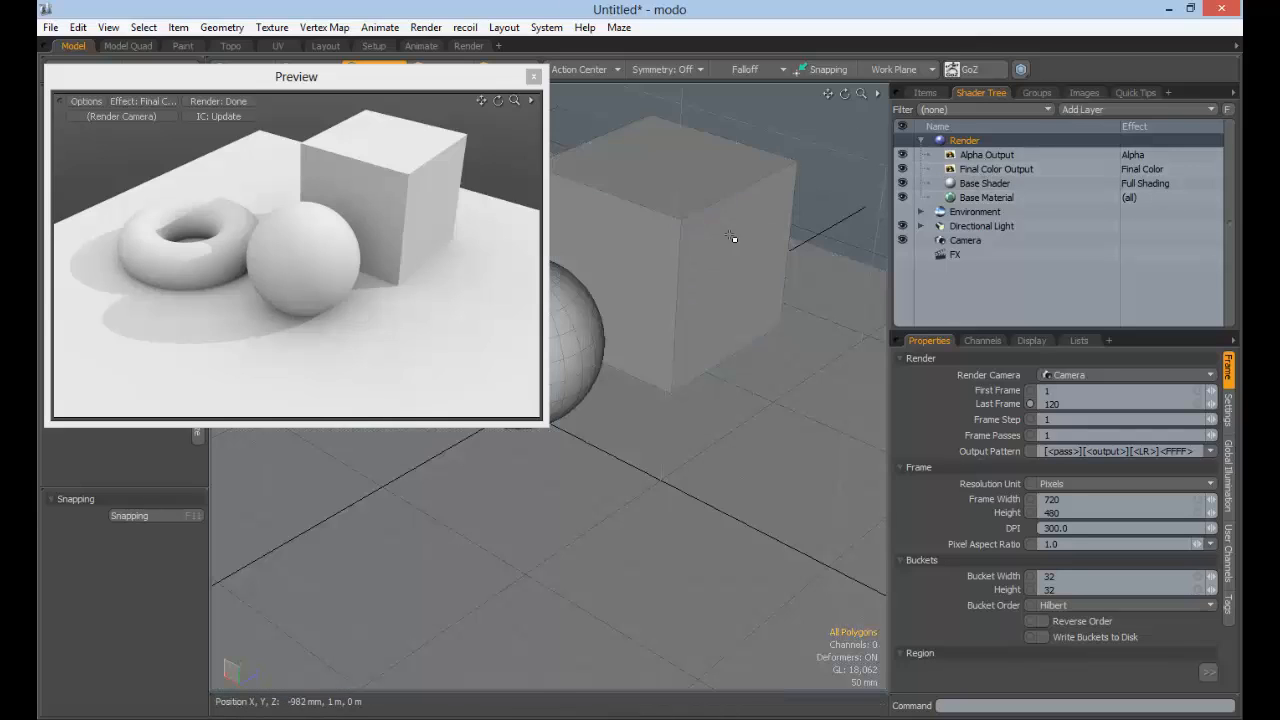
pyautogui.click(970, 72)
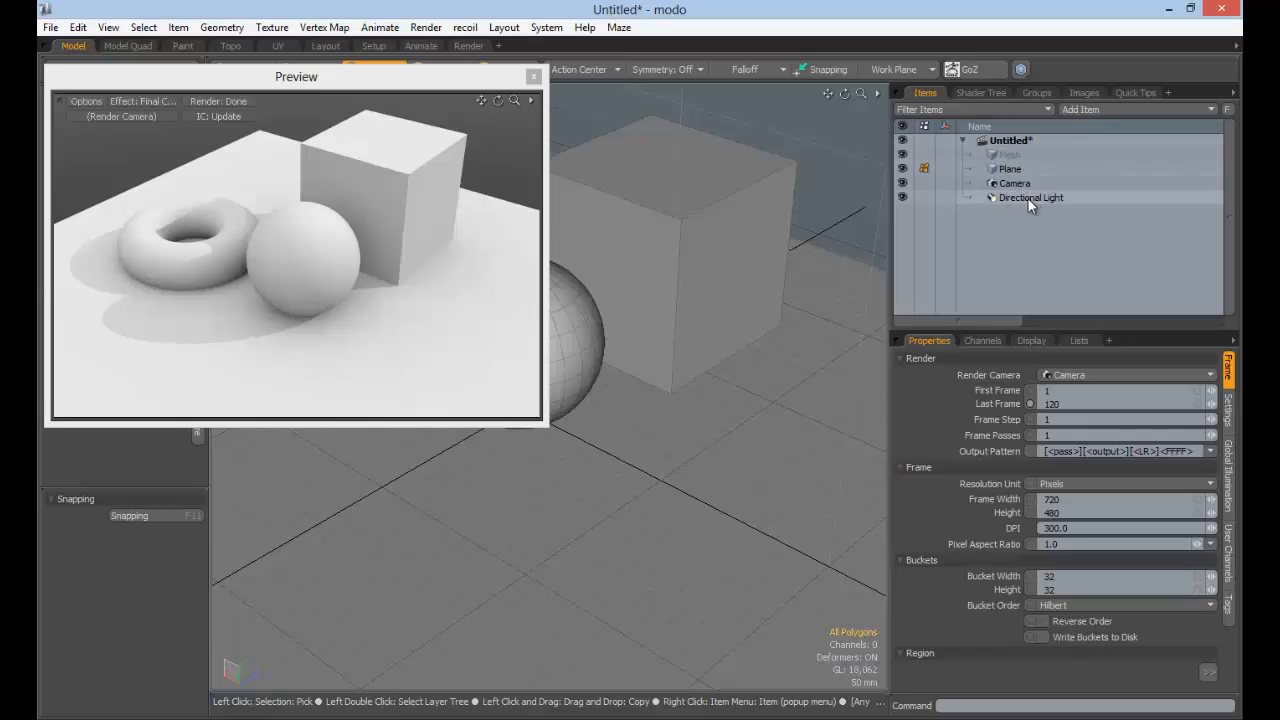
pyautogui.click(978, 93)
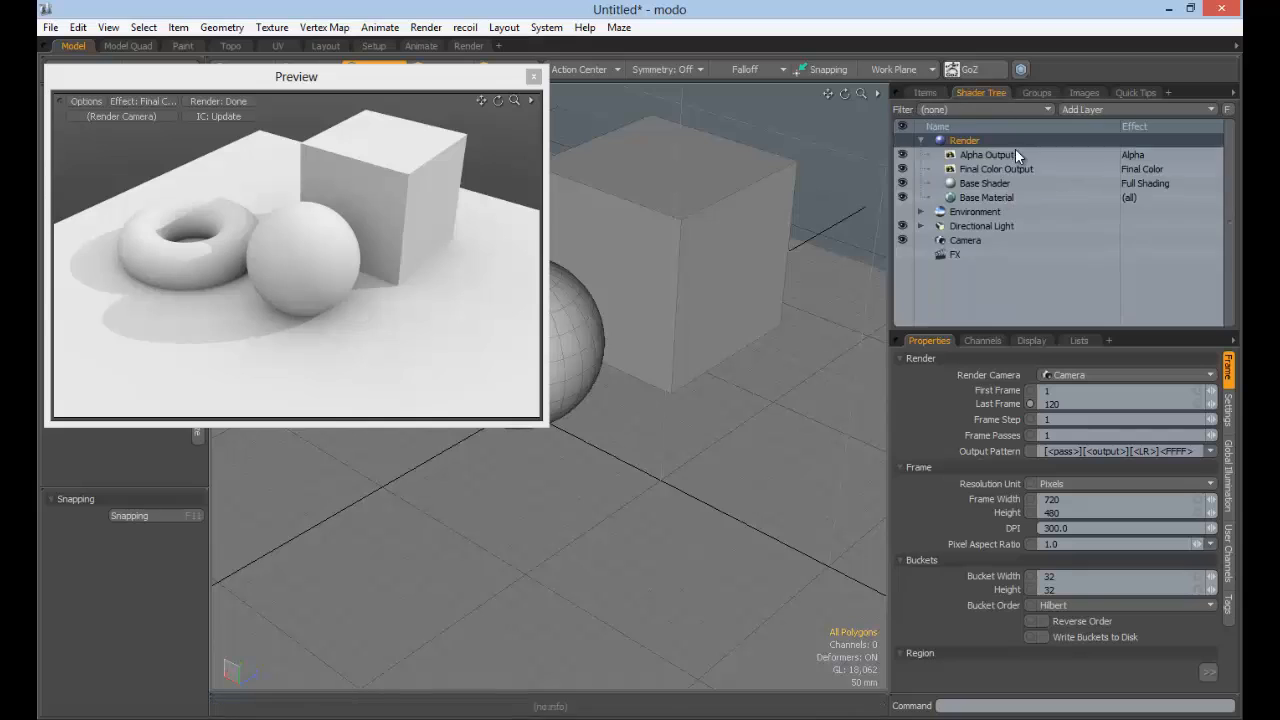
# Examine the properties of the Camera, Directional Light, Environment, Base Material, Alpha Output and Final Color Output entries
pyautogui.click(958, 240)
pyautogui.click(975, 226)
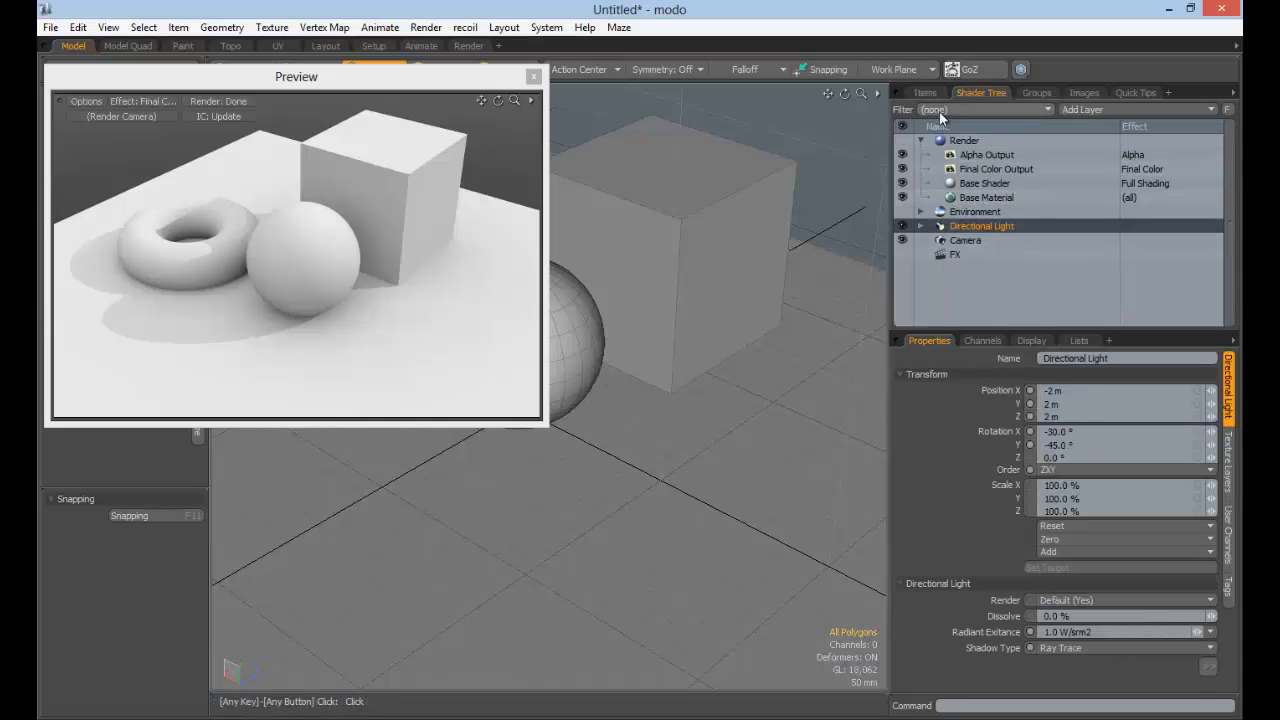
pyautogui.click(975, 212)
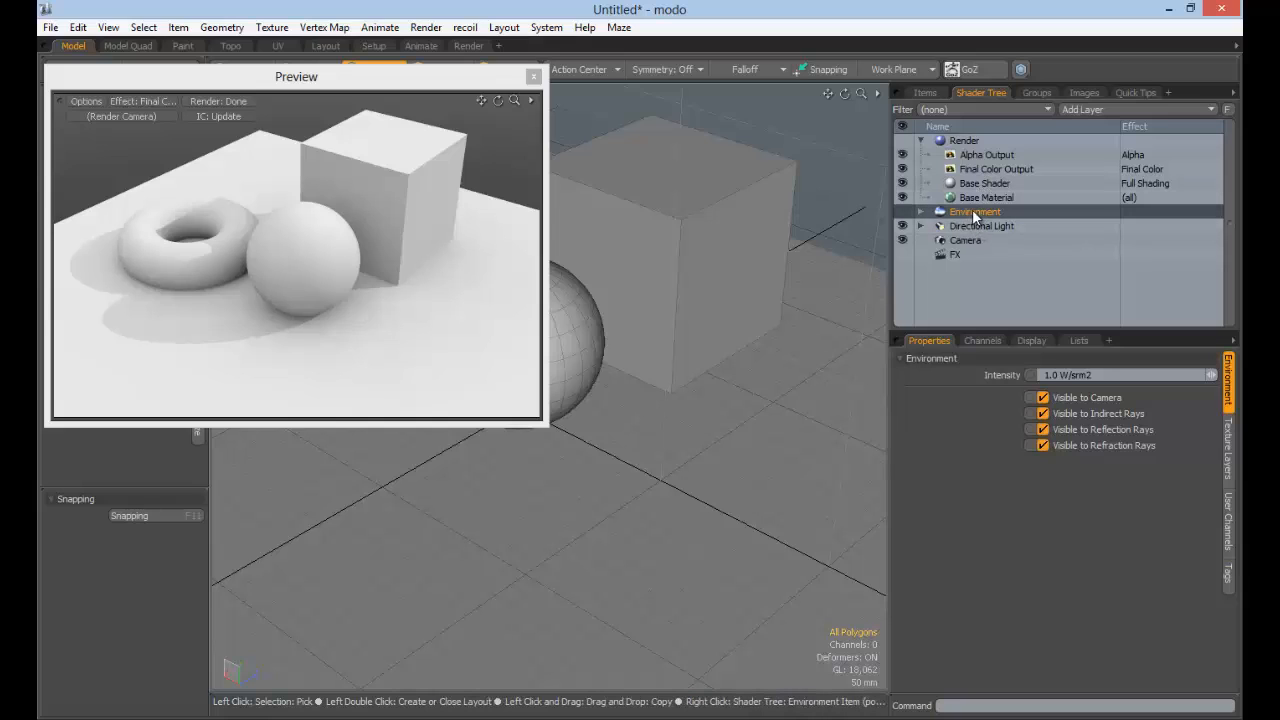
pyautogui.click(985, 197)
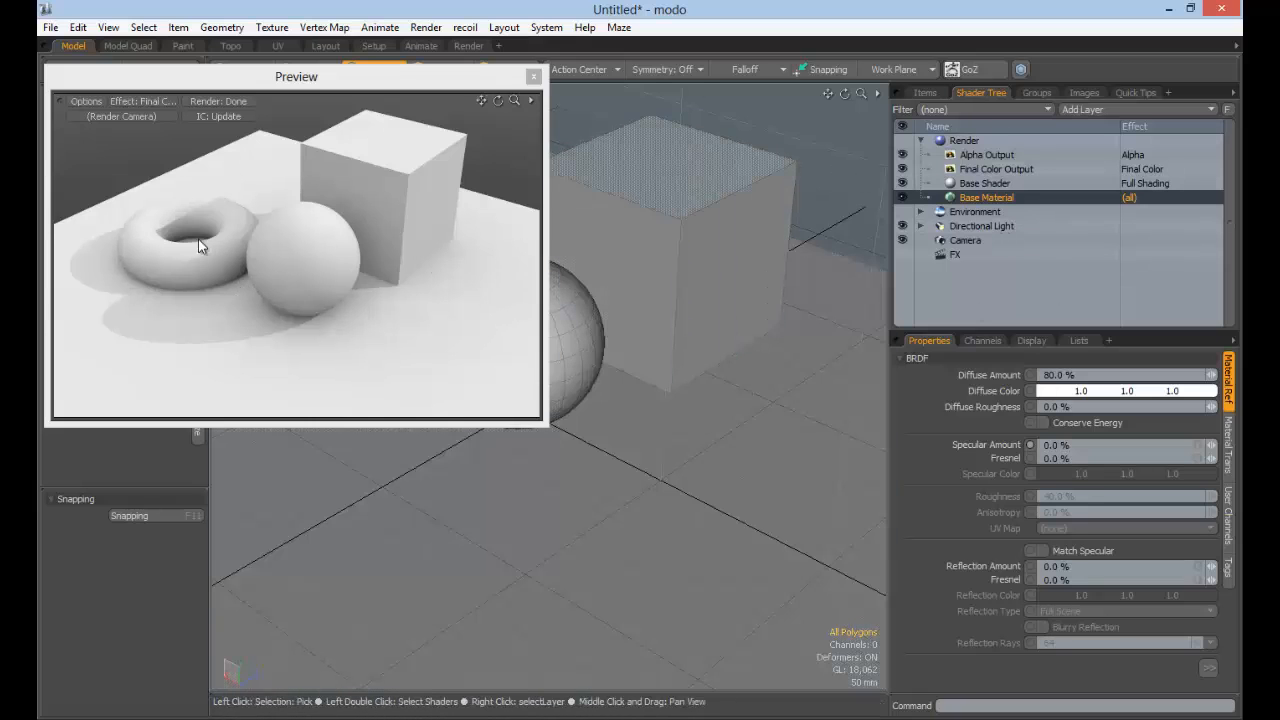
pyautogui.click(996, 171)
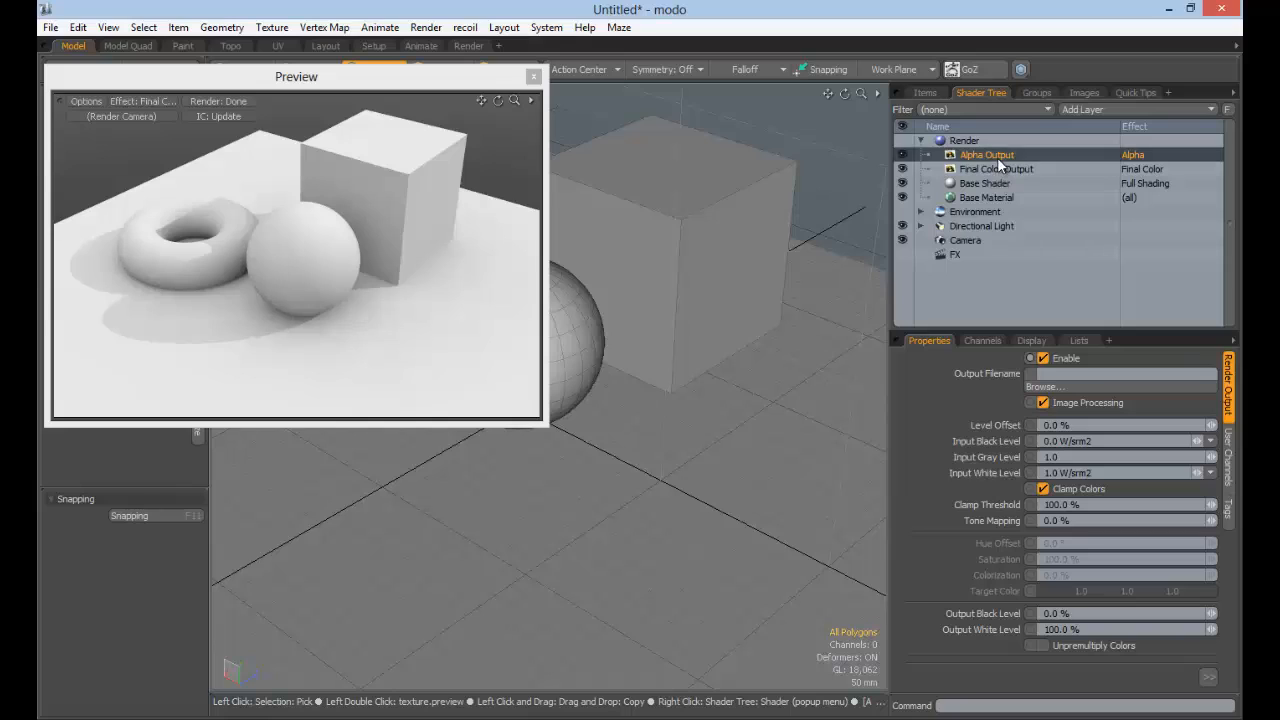
pyautogui.click(993, 156)
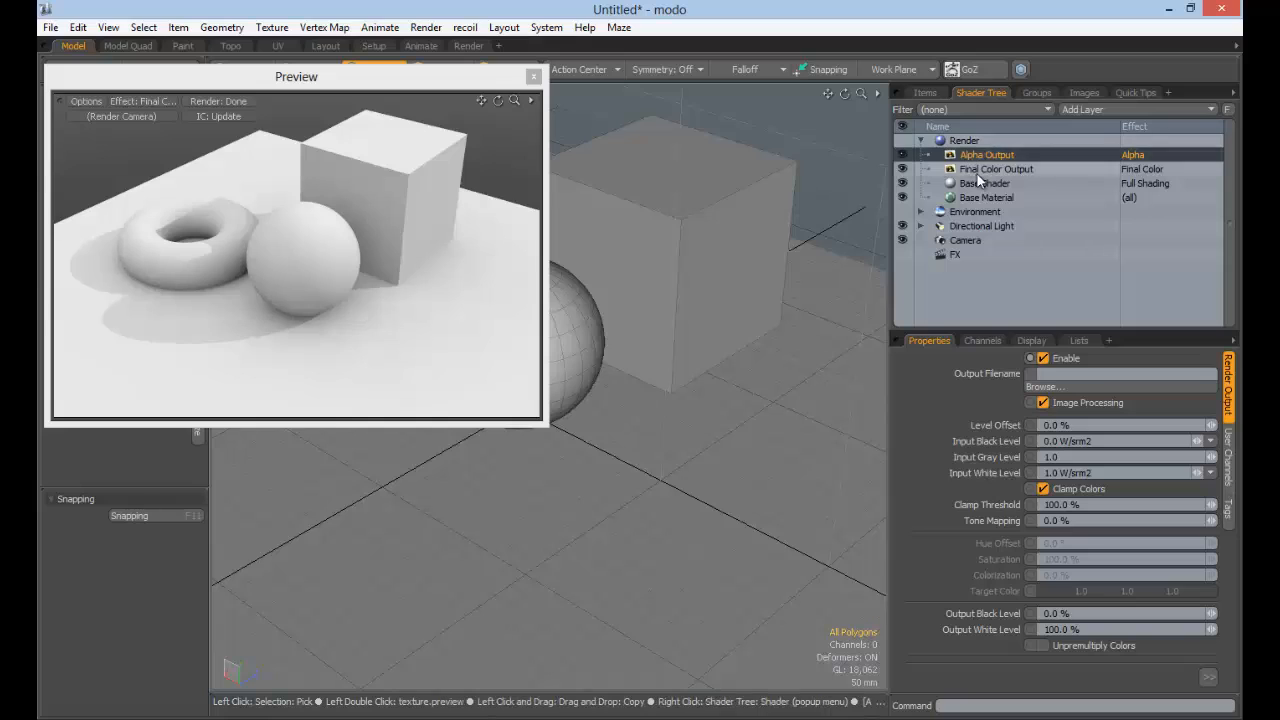
pyautogui.click(1148, 169)
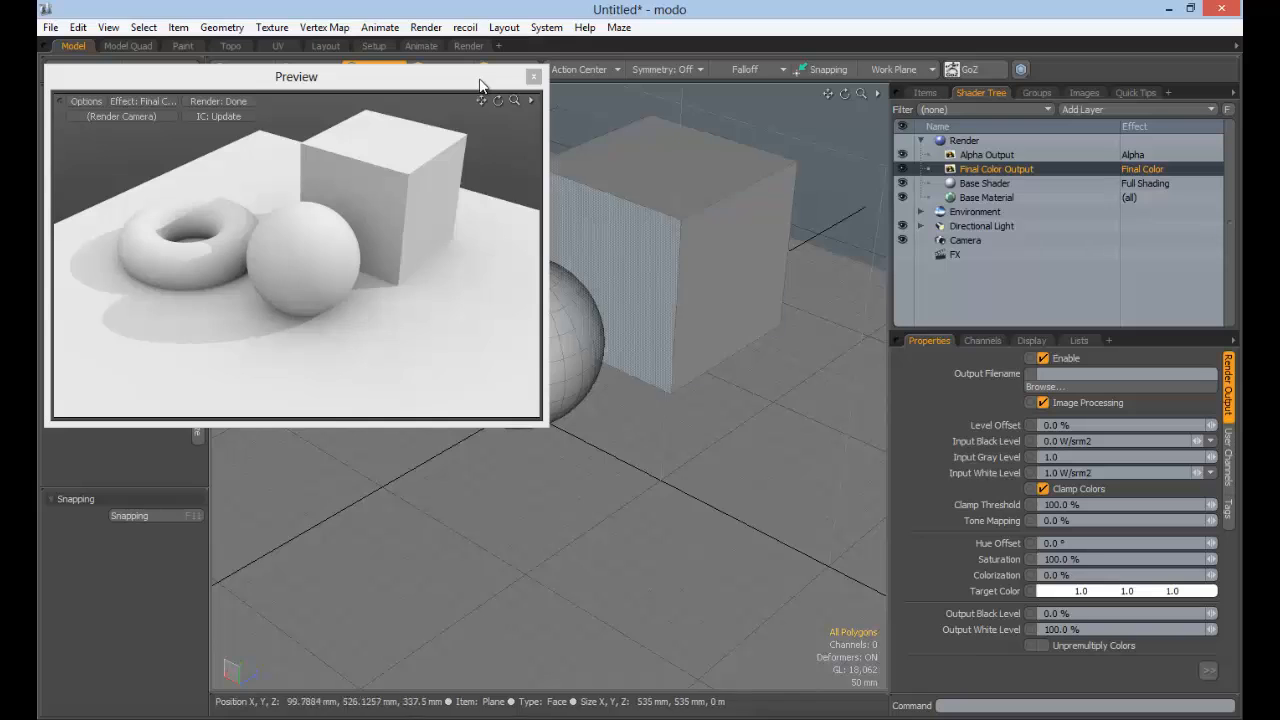
# Try a turquoise diffuse color of 0.38, 1.0, 0.82 on the Base Material, and undo the color change
pyautogui.moveTo(372, 76); pyautogui.dragTo(511, 377)
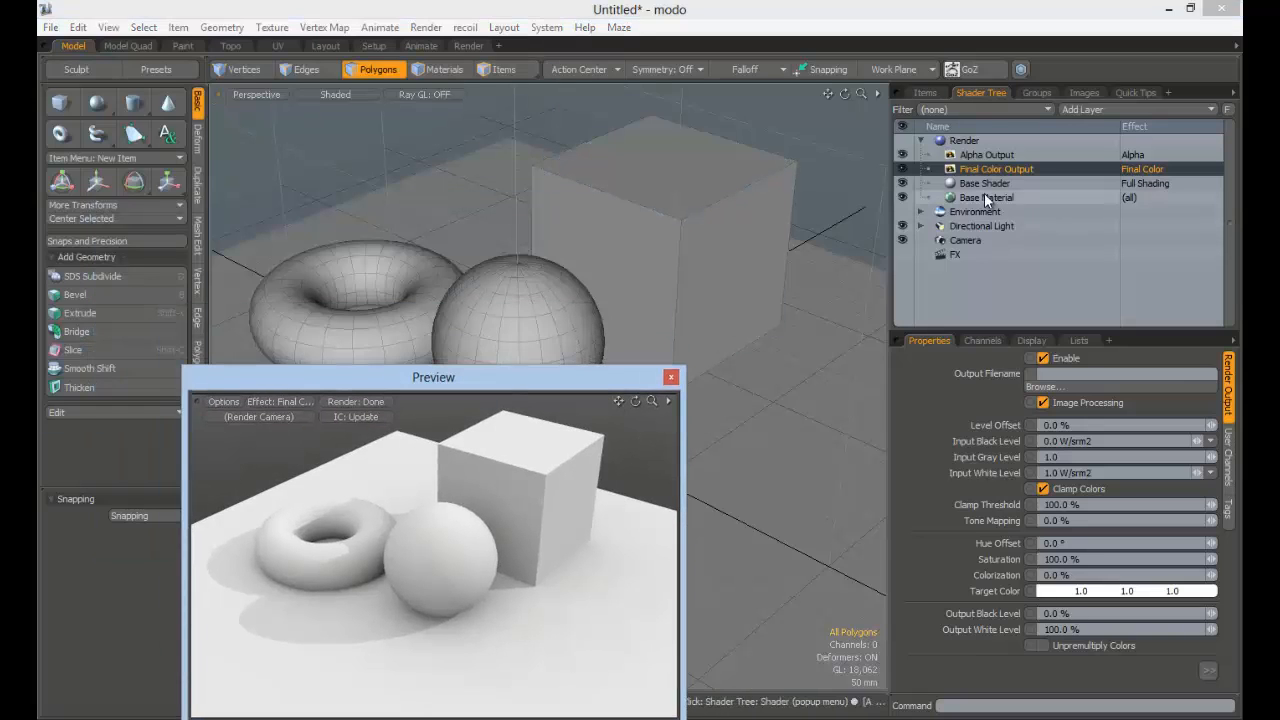
pyautogui.moveTo(594, 380); pyautogui.dragTo(545, 123)
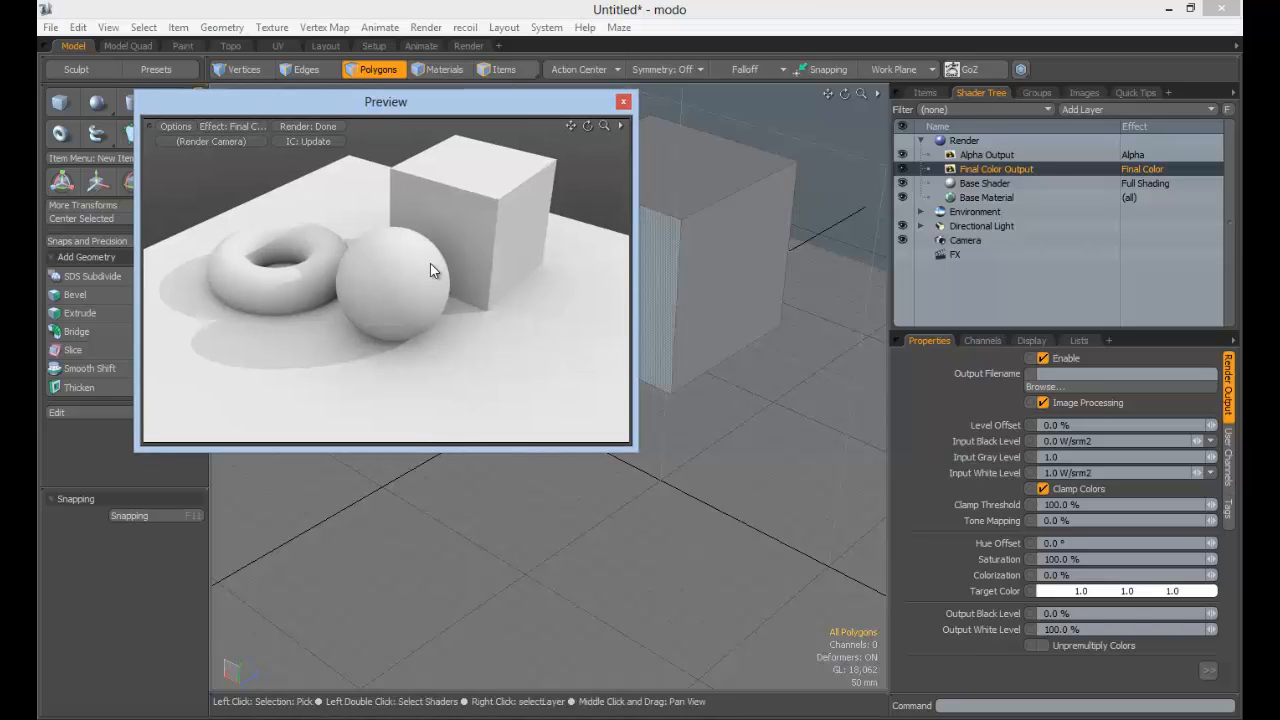
pyautogui.click(1029, 198)
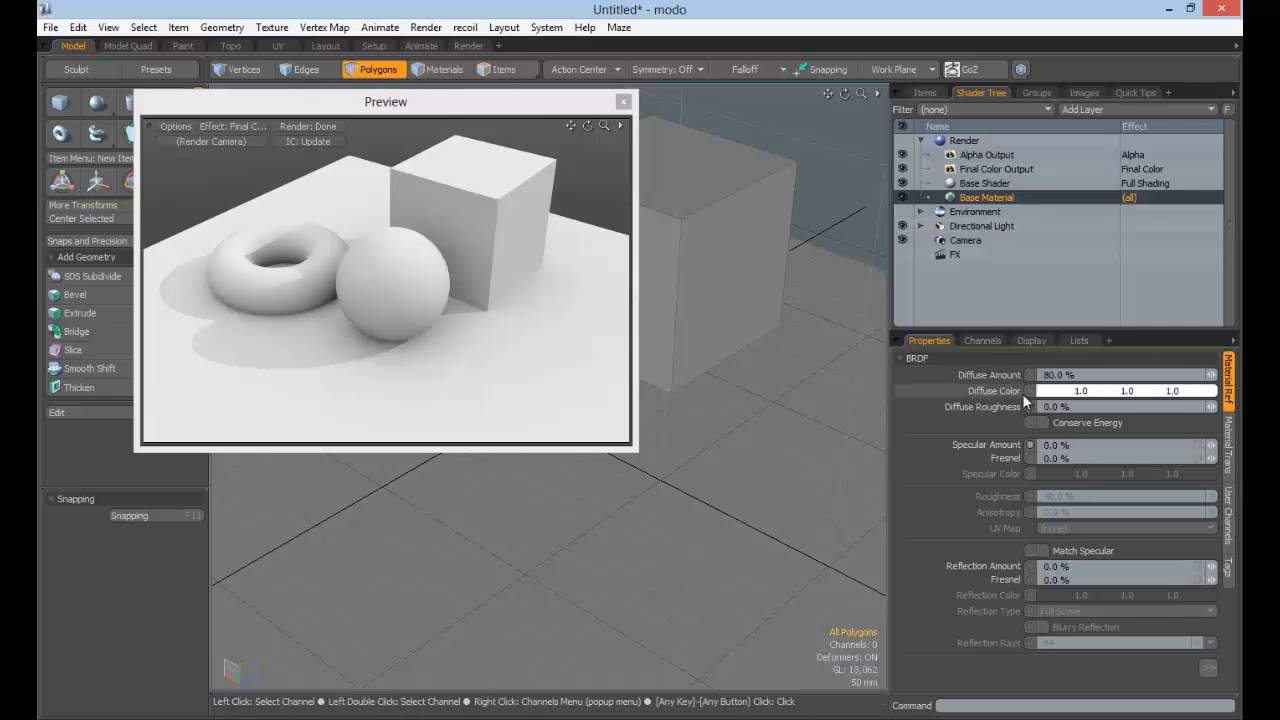
pyautogui.click(1106, 401)
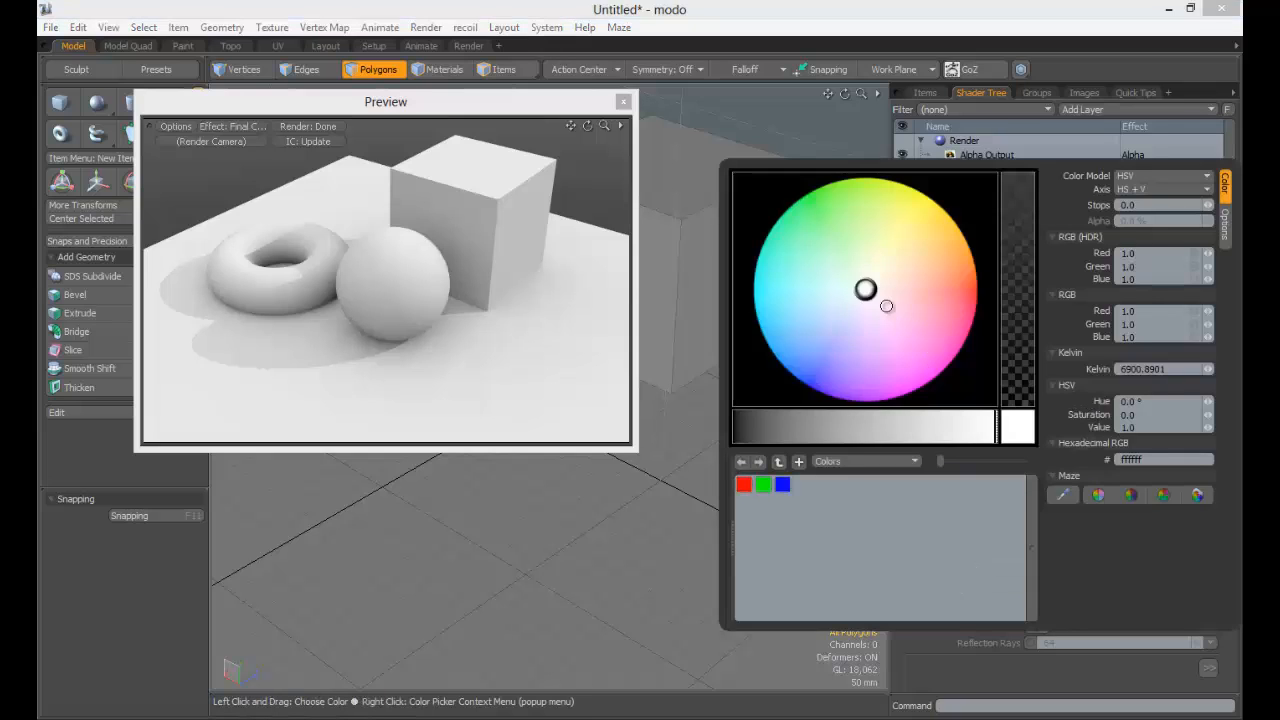
pyautogui.click(947, 333)
pyautogui.click(909, 186)
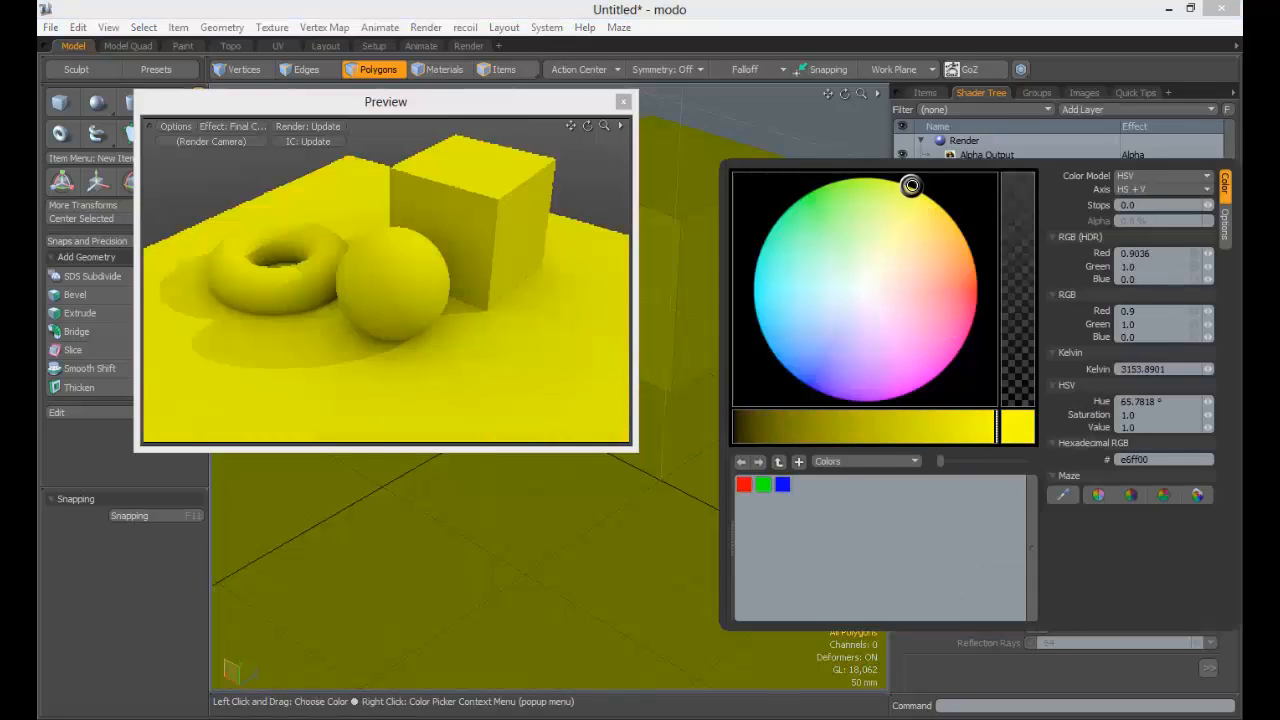
pyautogui.click(806, 222)
pyautogui.moveTo(846, 259)
pyautogui.mouseDown()
pyautogui.moveTo(754, 271)
pyautogui.moveTo(797, 269)
pyautogui.mouseUp()
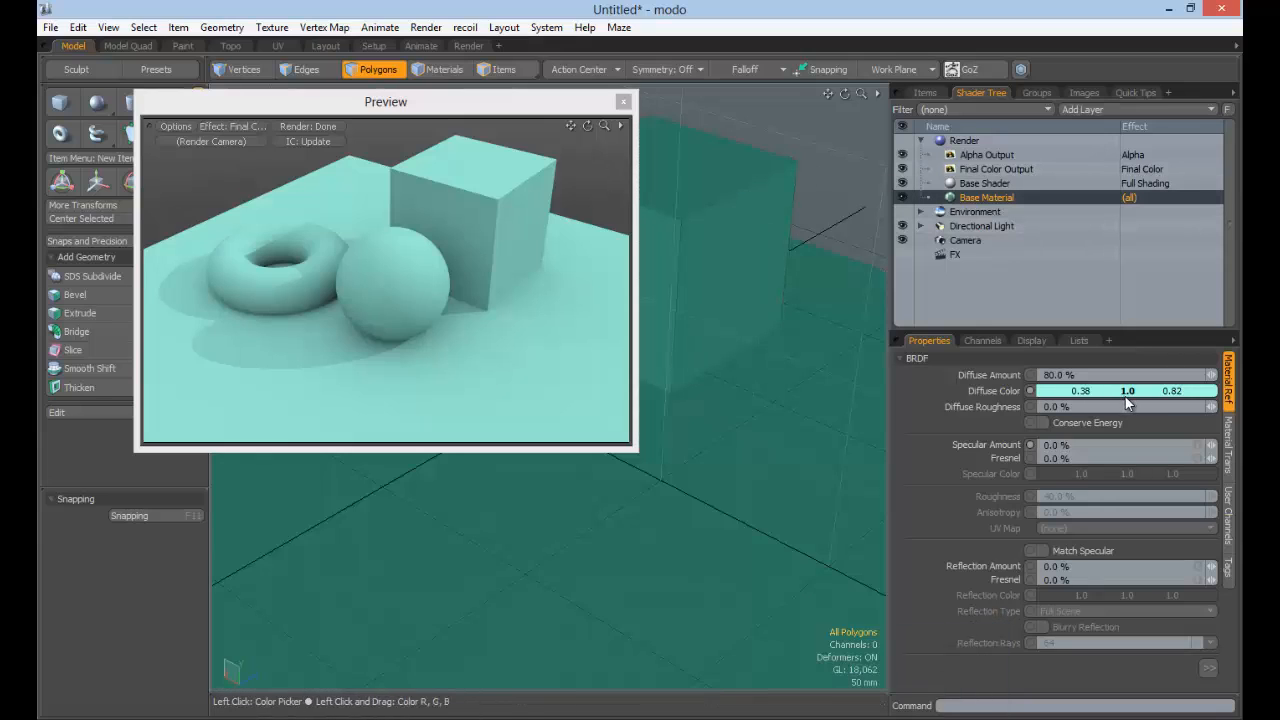
pyautogui.hotkey('ctrl', 'z')
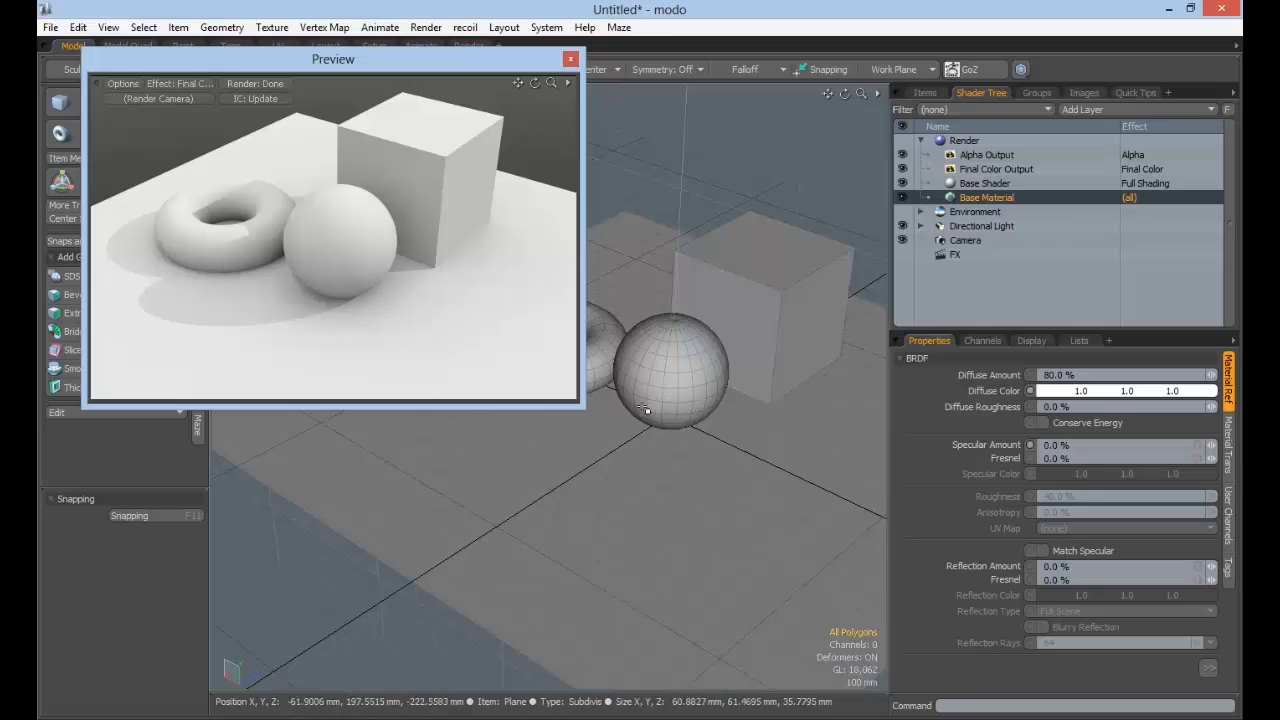
# Shrink the preview window and select the sphere, the torus and the ground plane one after another
pyautogui.moveTo(578, 406); pyautogui.dragTo(433, 299)
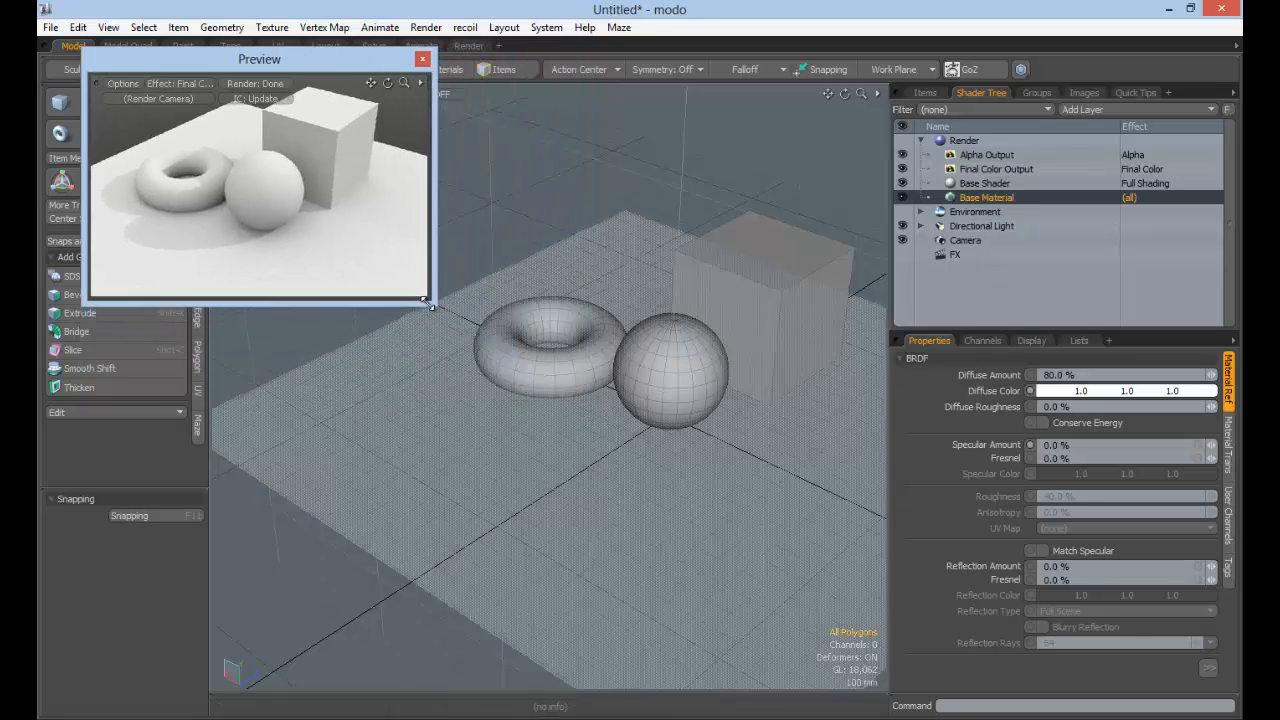
pyautogui.keyDown('alt'); pyautogui.moveTo(730, 412); pyautogui.dragTo(666, 408); pyautogui.keyUp('alt')
pyautogui.keyDown('alt'); pyautogui.keyDown('shift'); pyautogui.moveTo(666, 408); pyautogui.dragTo(606, 355); pyautogui.keyUp('shift'); pyautogui.keyUp('alt')
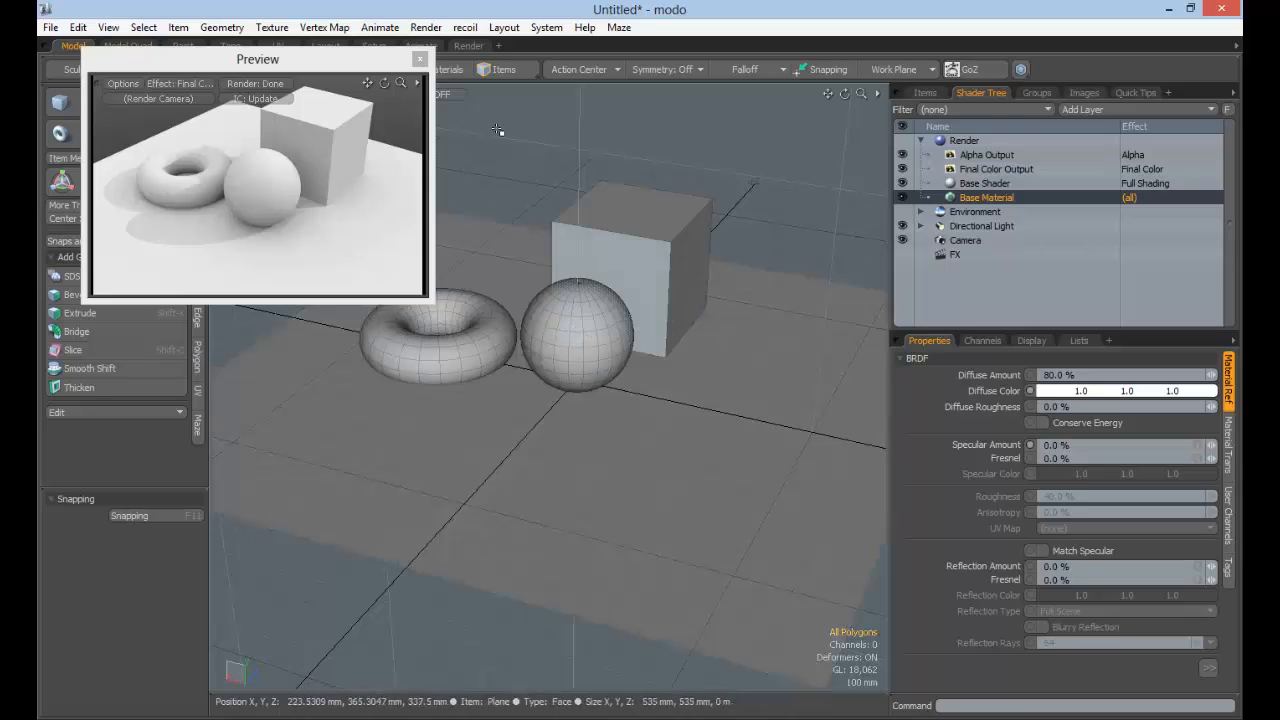
pyautogui.doubleClick(581, 344)
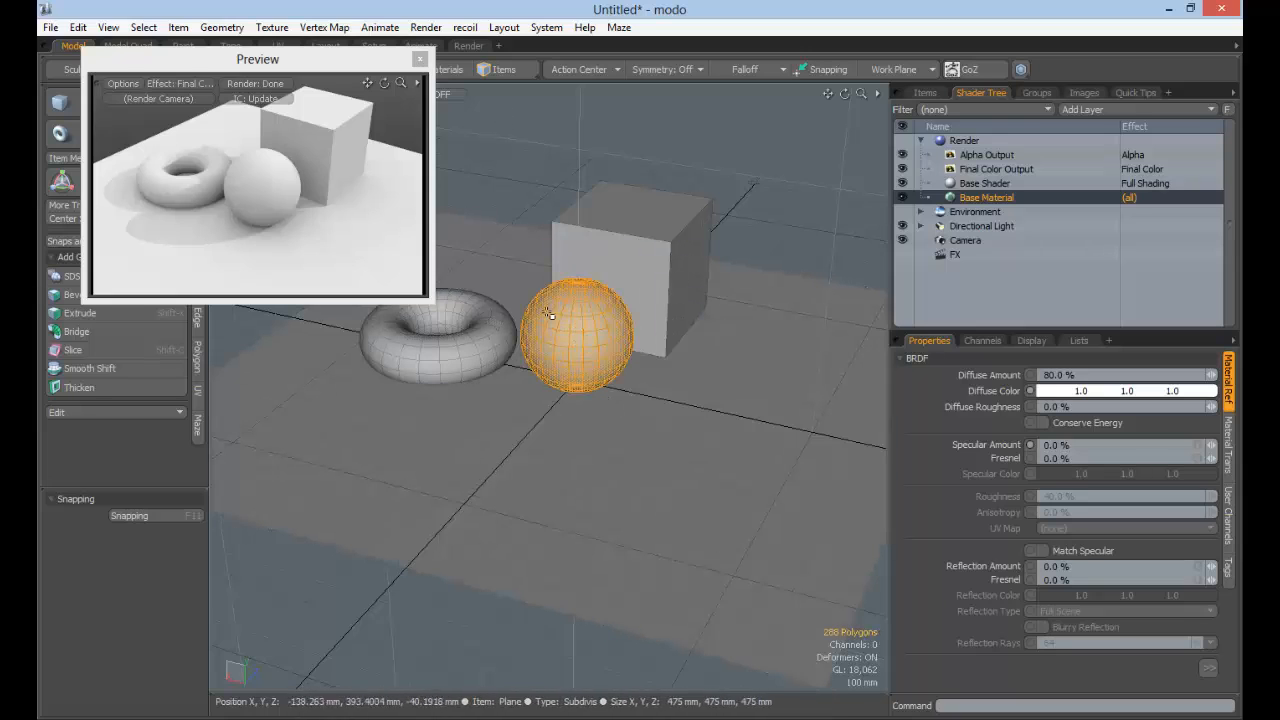
pyautogui.doubleClick(478, 342)
pyautogui.click(757, 523)
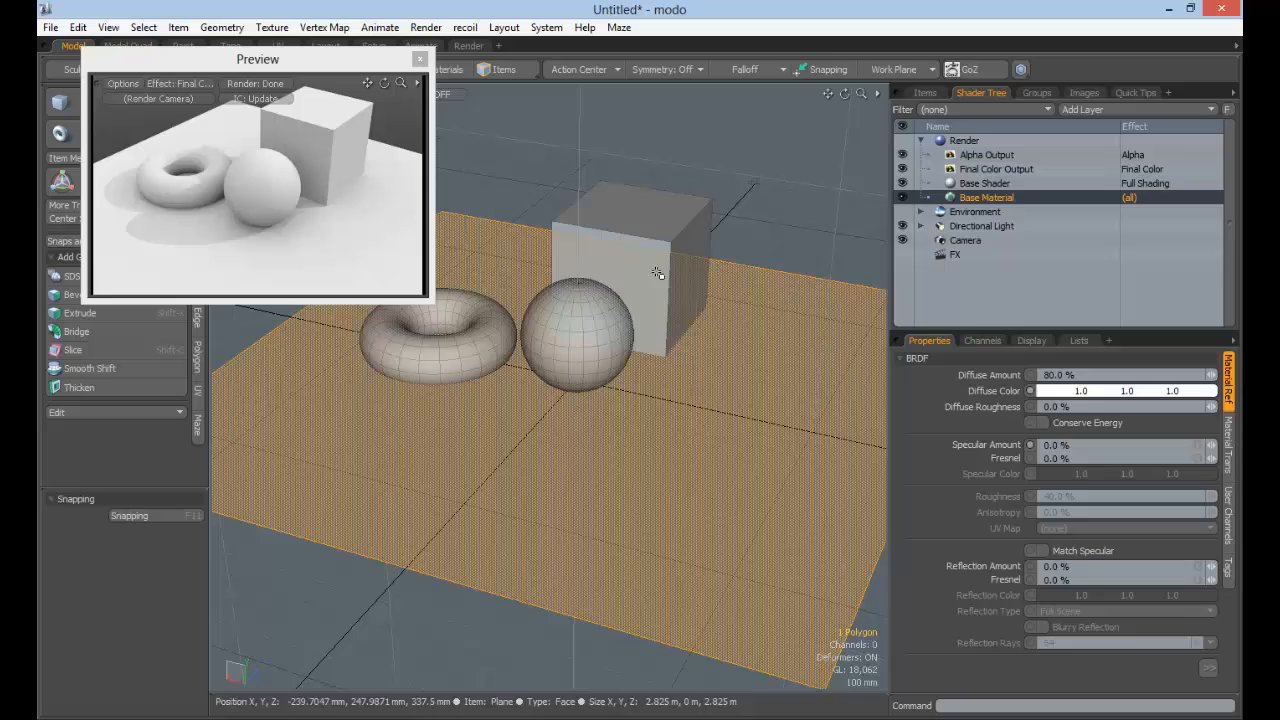
# Select the sphere, the torus and the cube's front face in turn within the shared mesh
pyautogui.moveTo(594, 323); pyautogui.dragTo(606, 330)
pyautogui.doubleClick(604, 312)
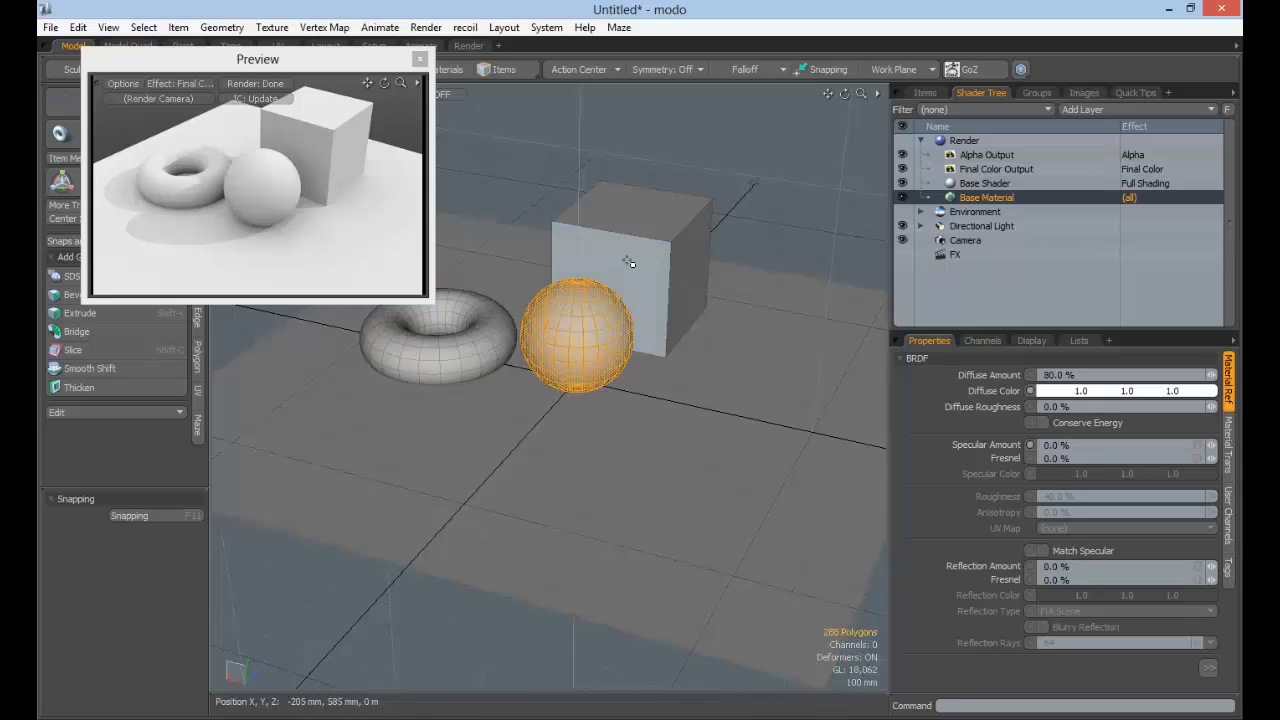
pyautogui.doubleClick(629, 263)
pyautogui.doubleClick(496, 338)
pyautogui.doubleClick(638, 243)
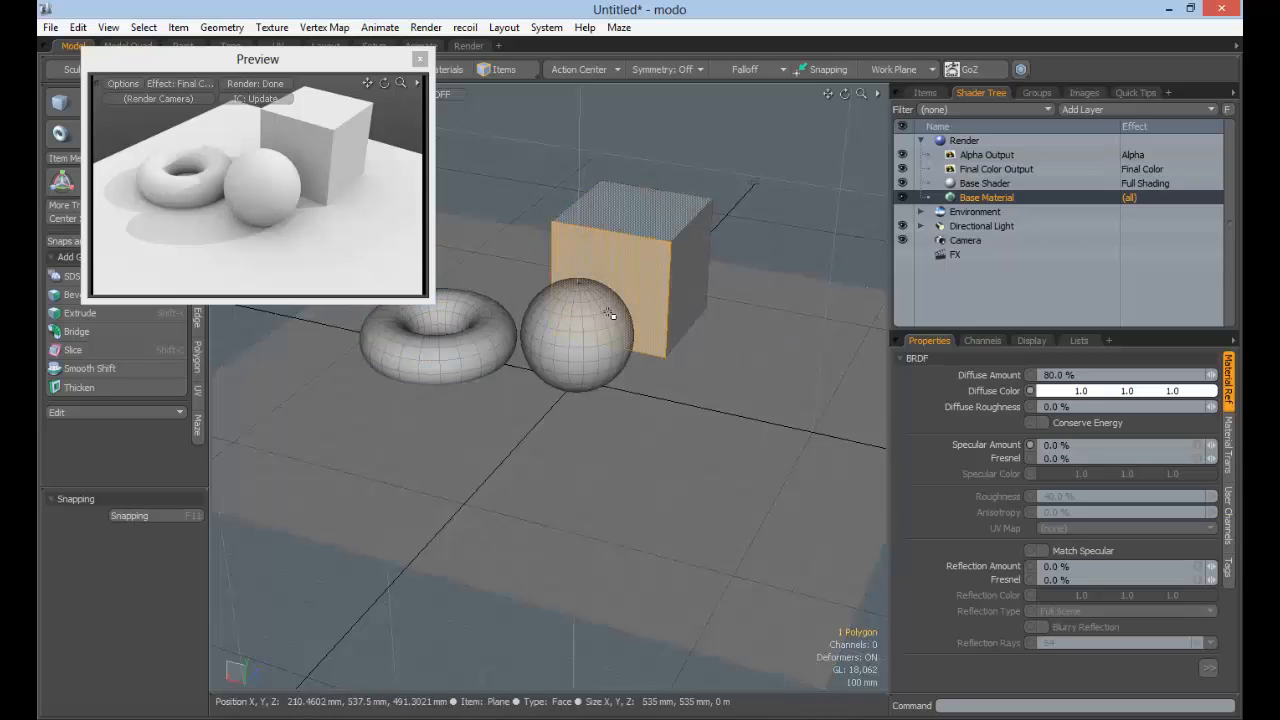
# Select all of the sphere's polygons and start a new polygon material for them named esfera
pyautogui.doubleClick(593, 338)
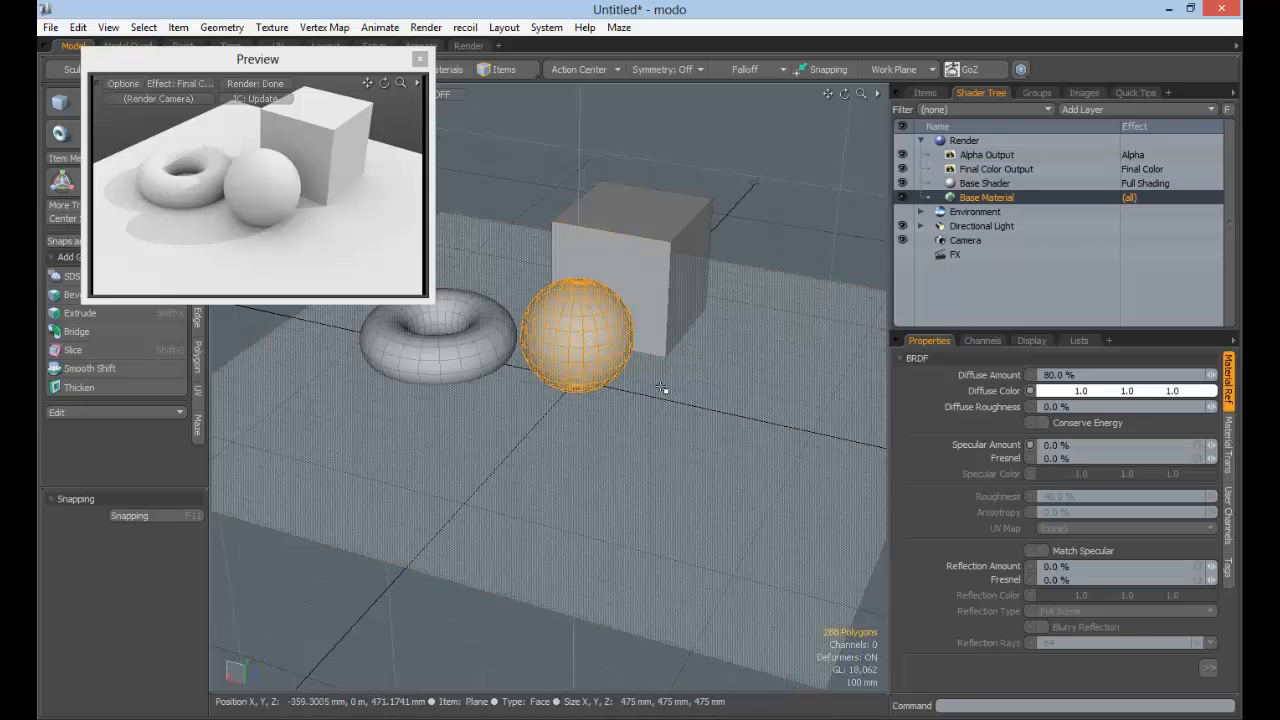
pyautogui.hotkey('shift', 'a')
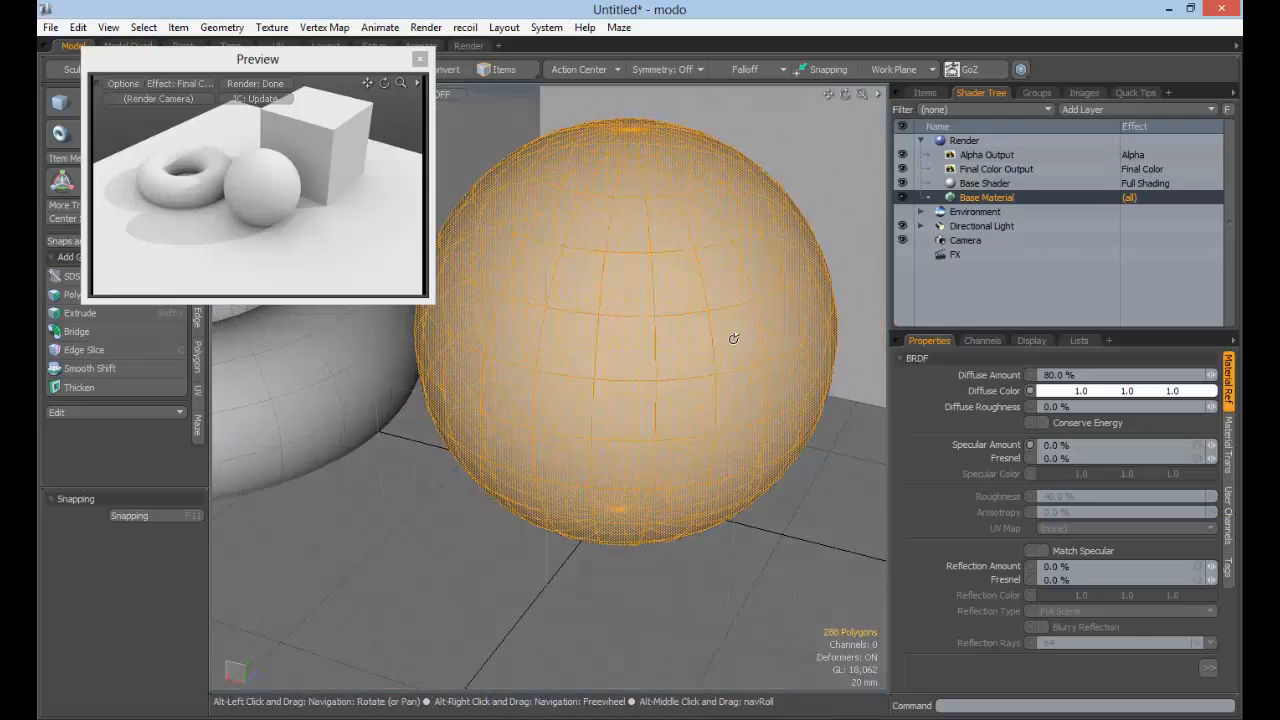
pyautogui.keyDown('ctrl'); pyautogui.keyDown('alt'); pyautogui.moveTo(734, 339); pyautogui.dragTo(667, 301); pyautogui.keyUp('alt'); pyautogui.keyUp('ctrl')
pyautogui.keyDown('alt'); pyautogui.moveTo(760, 374); pyautogui.dragTo(775, 392); pyautogui.keyUp('alt')
pyautogui.keyDown('ctrl'); pyautogui.keyDown('alt'); pyautogui.moveTo(775, 392); pyautogui.dragTo(652, 324); pyautogui.keyUp('alt'); pyautogui.keyUp('ctrl')
pyautogui.keyDown('alt'); pyautogui.moveTo(652, 324); pyautogui.dragTo(697, 302); pyautogui.keyUp('alt')
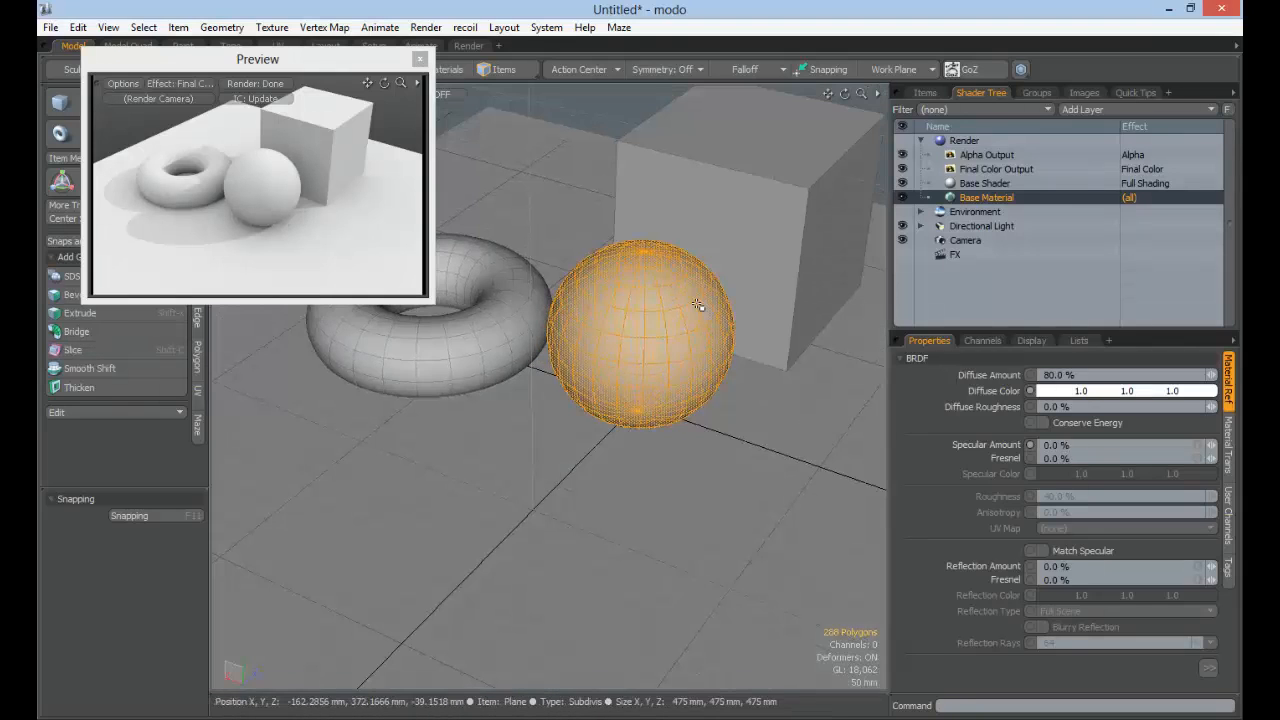
pyautogui.press('m')
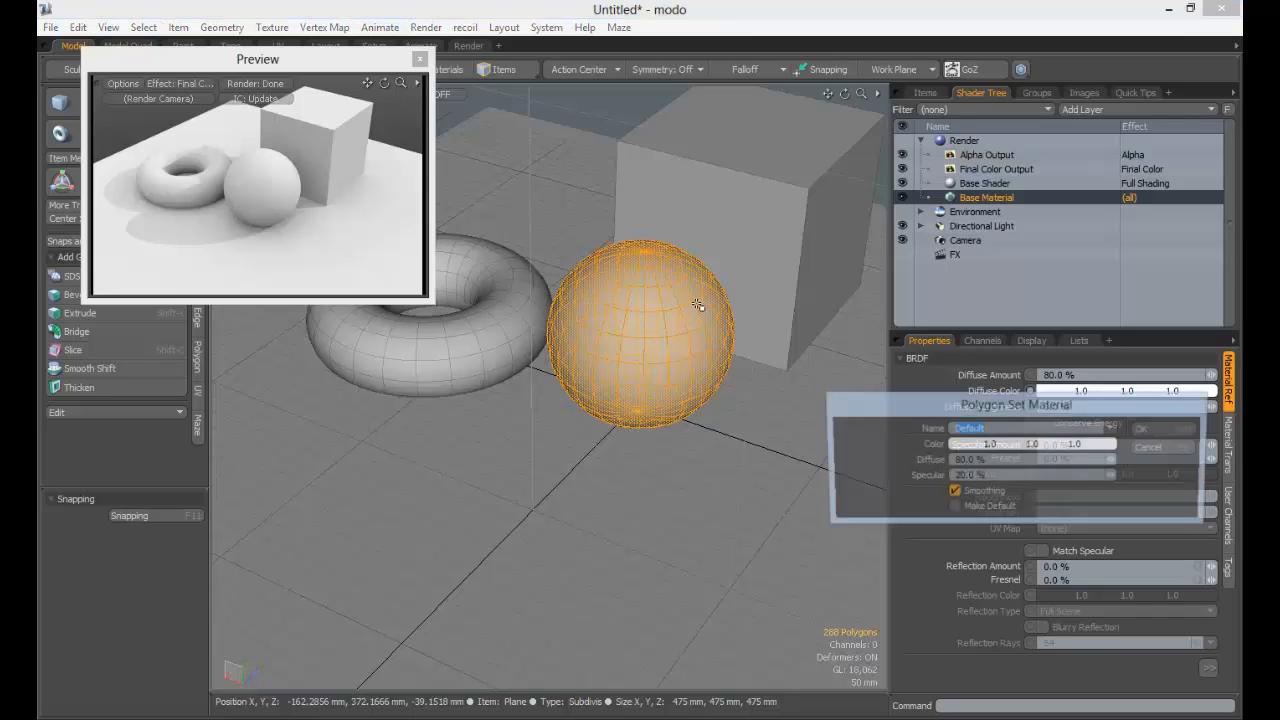
pyautogui.moveTo(946, 407); pyautogui.dragTo(819, 145)
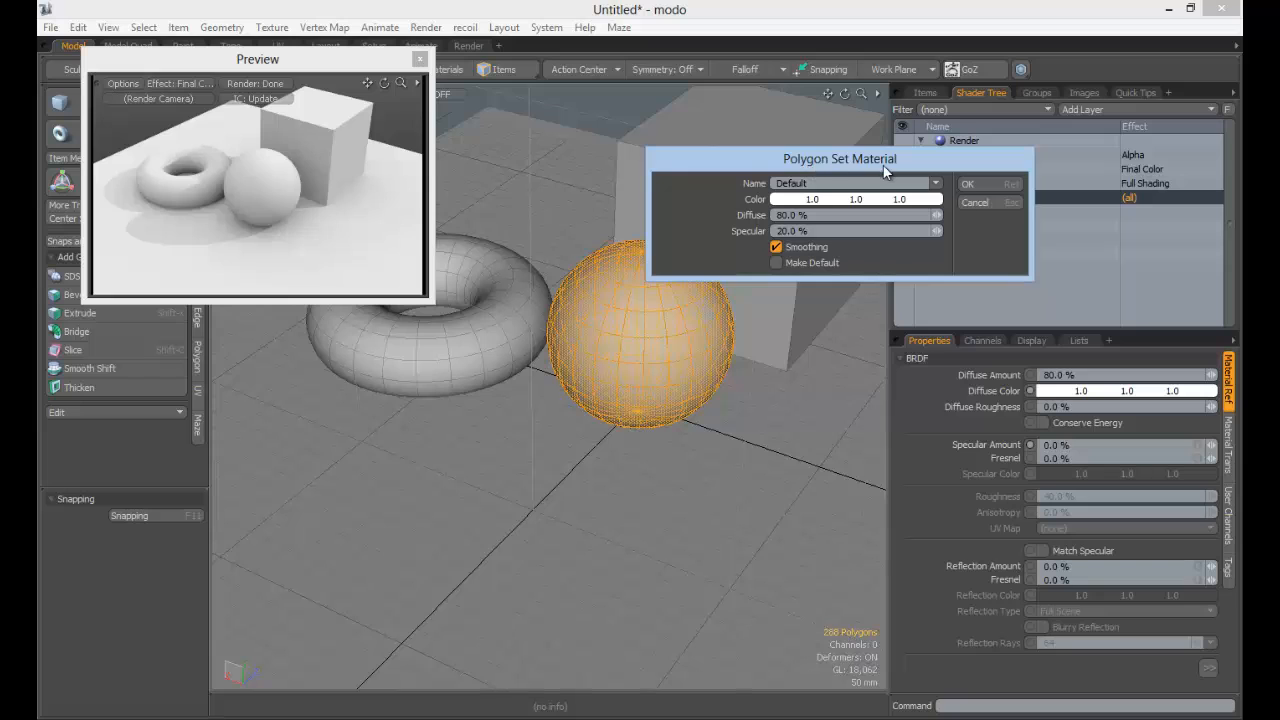
pyautogui.moveTo(750, 163); pyautogui.dragTo(774, 80)
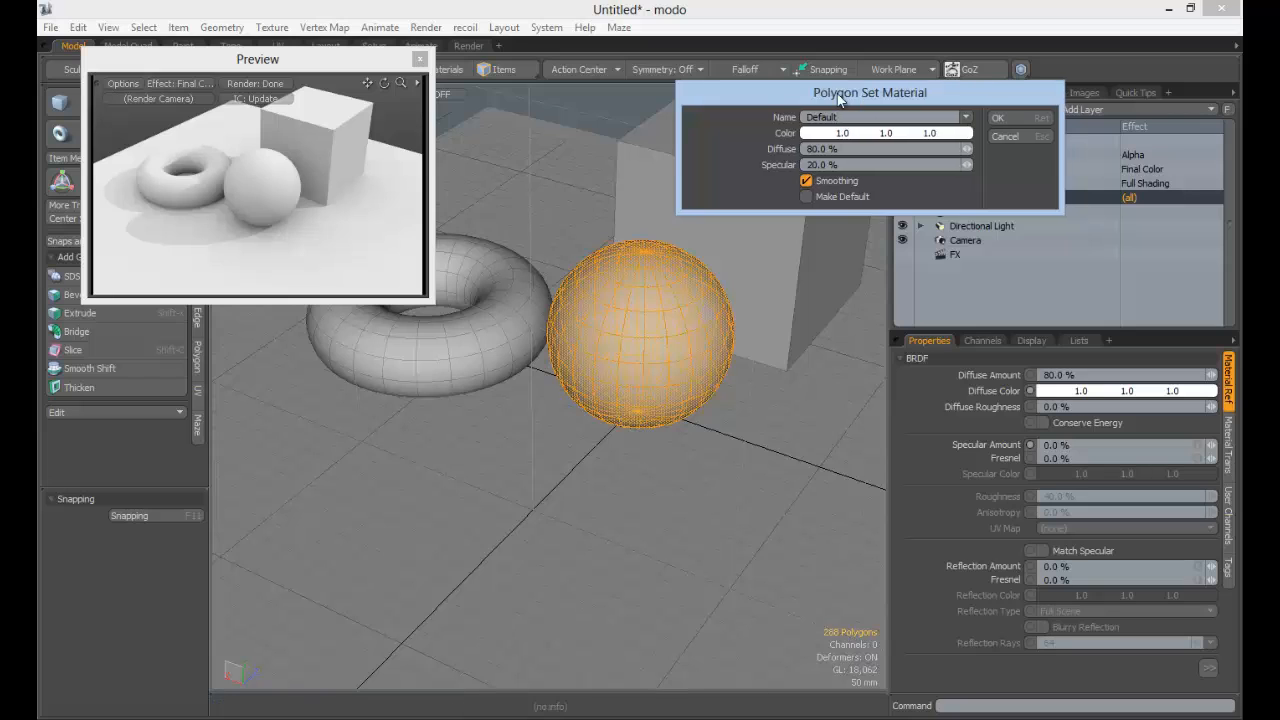
pyautogui.moveTo(862, 97); pyautogui.dragTo(701, 58)
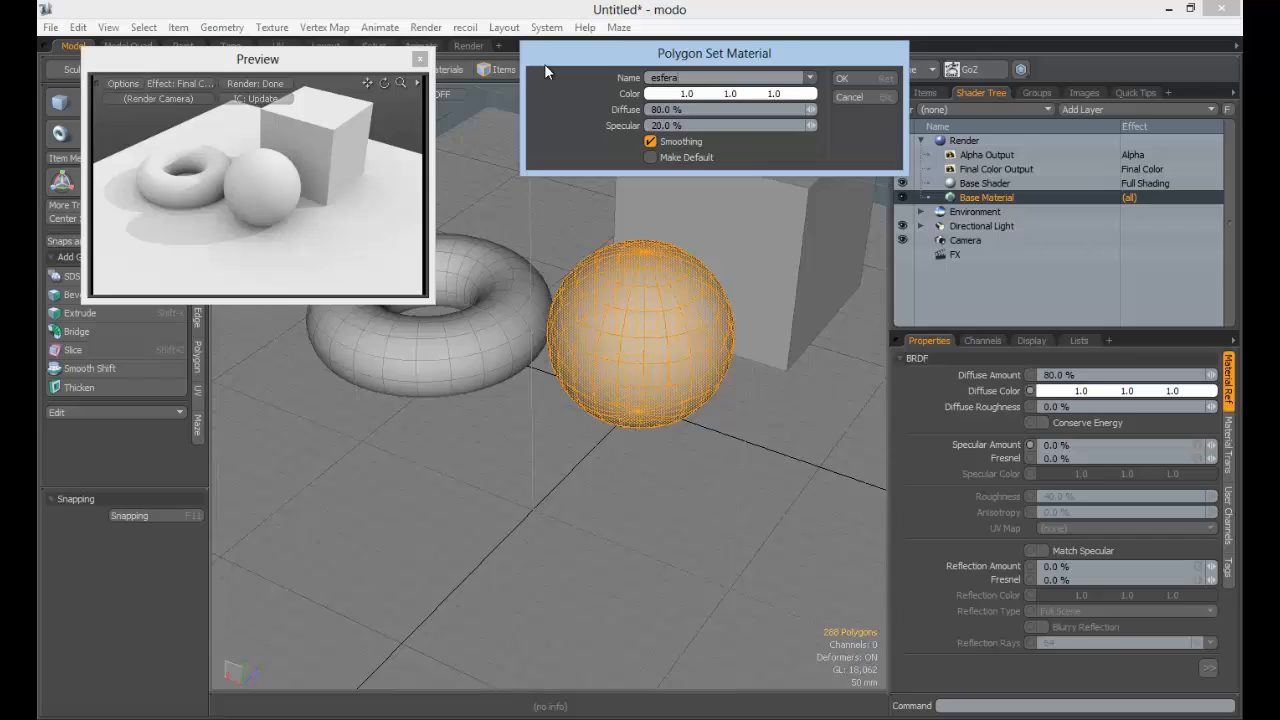
# Give the esfera material a dark green color of 0.0, 0.22, 0.0 and 0% specular, and apply it to the sphere
pyautogui.click(690, 93)
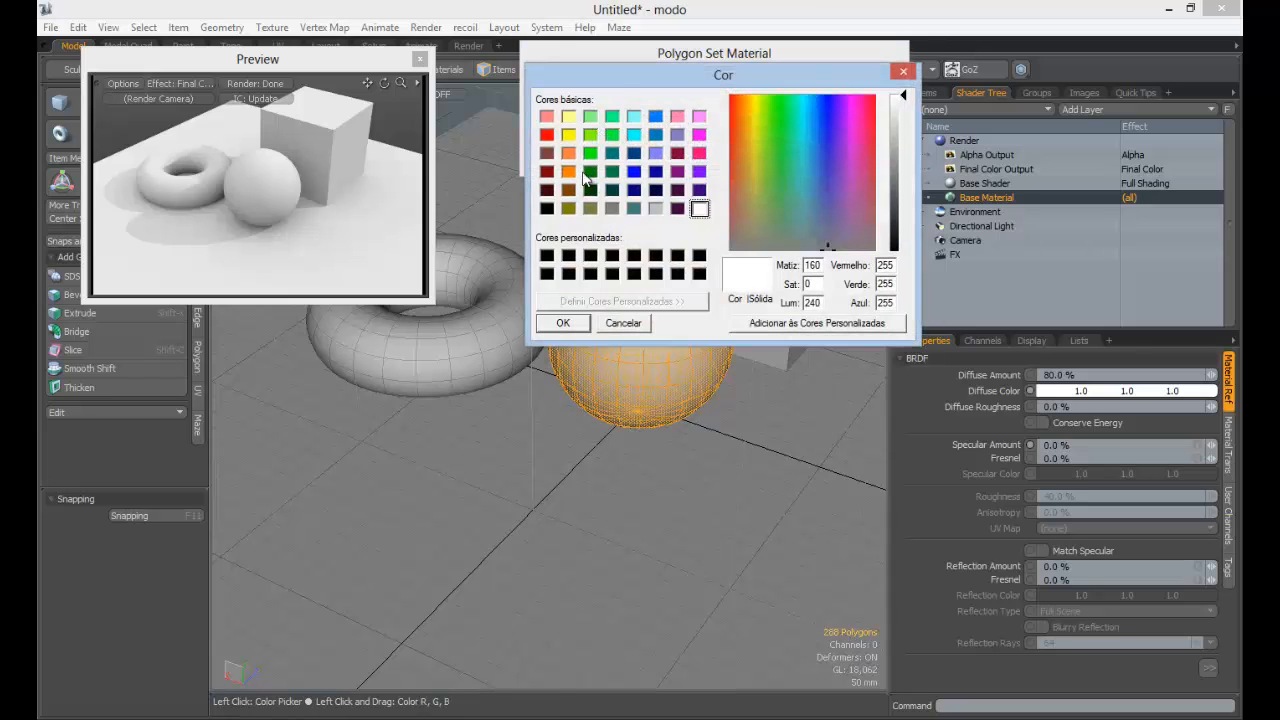
pyautogui.click(590, 172)
pyautogui.click(563, 323)
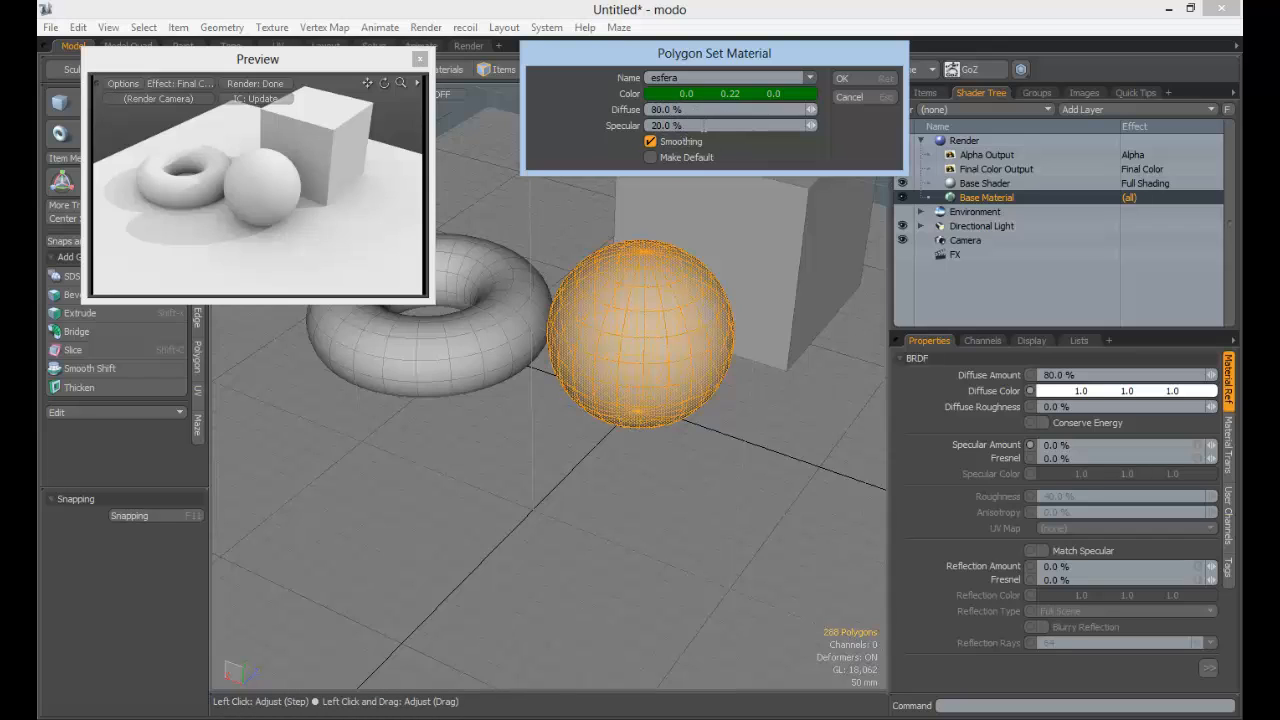
pyautogui.moveTo(703, 127); pyautogui.dragTo(584, 124)
pyautogui.write('0')
pyautogui.press('Return')
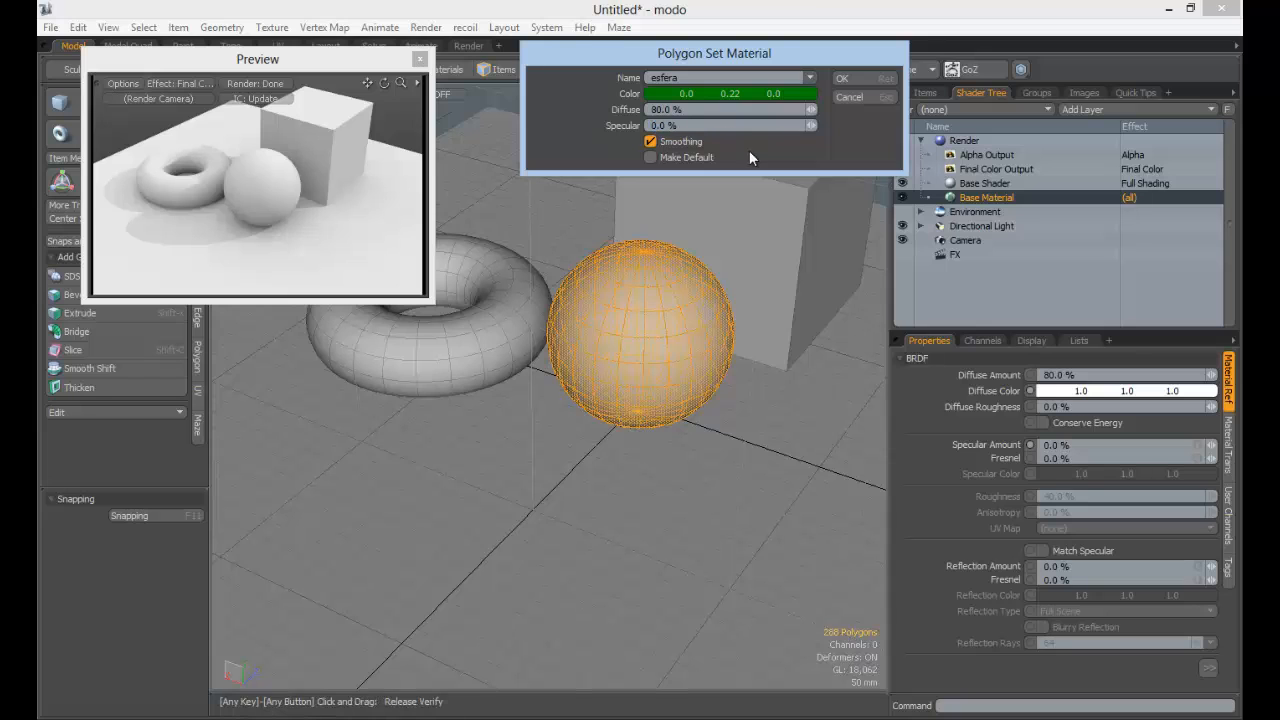
pyautogui.click(852, 82)
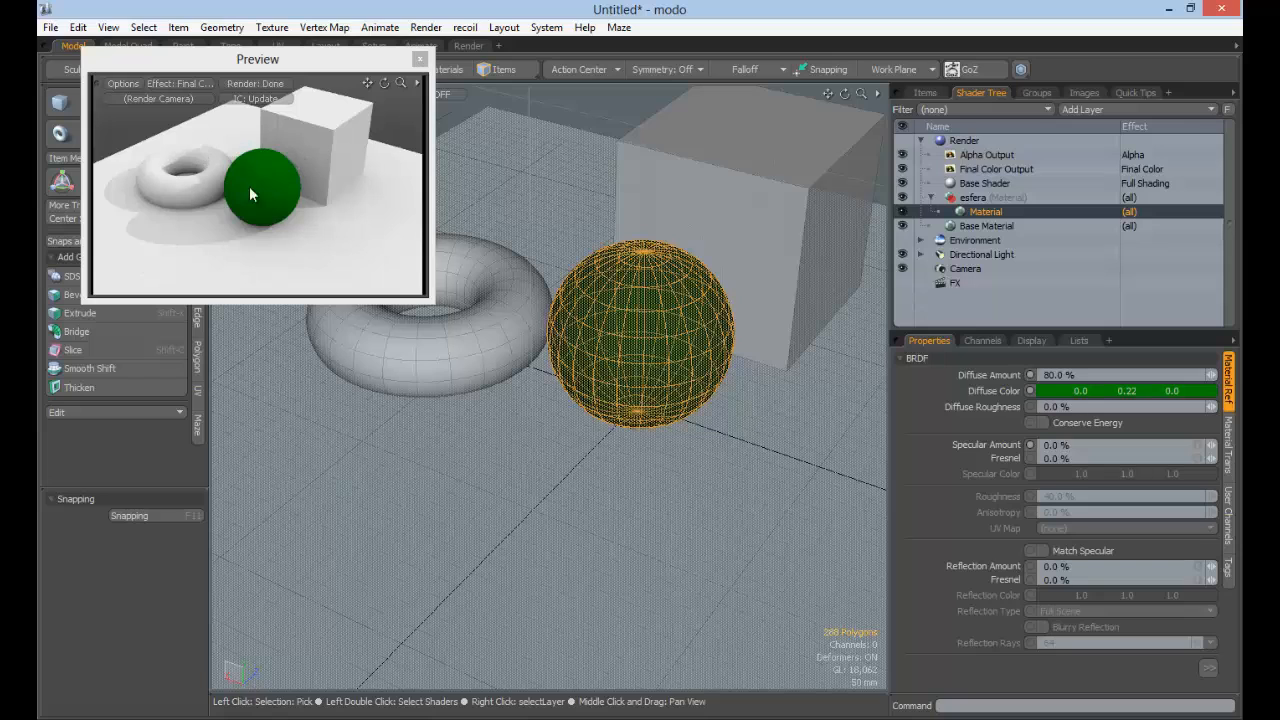
# Assign the whole torus a new material named toroide with a blue color of 0.0, 0.22, 0.54
pyautogui.click(647, 136)
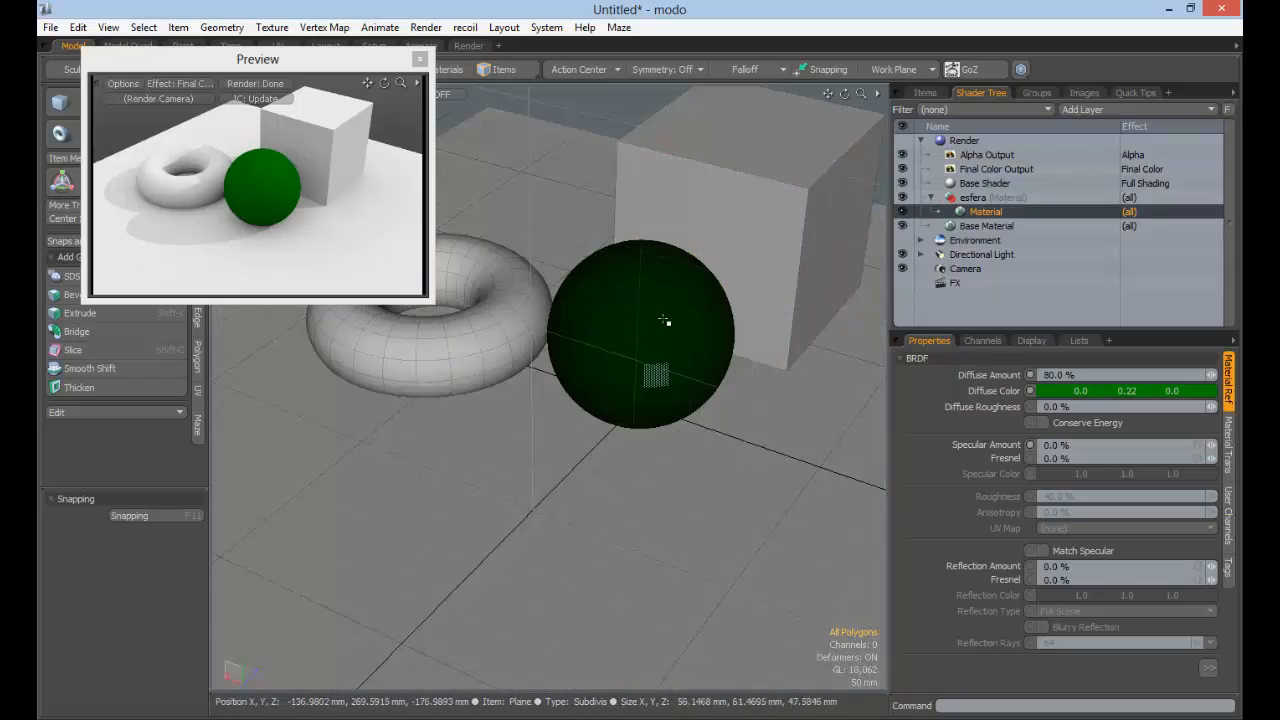
pyautogui.doubleClick(517, 329)
pyautogui.press('m')
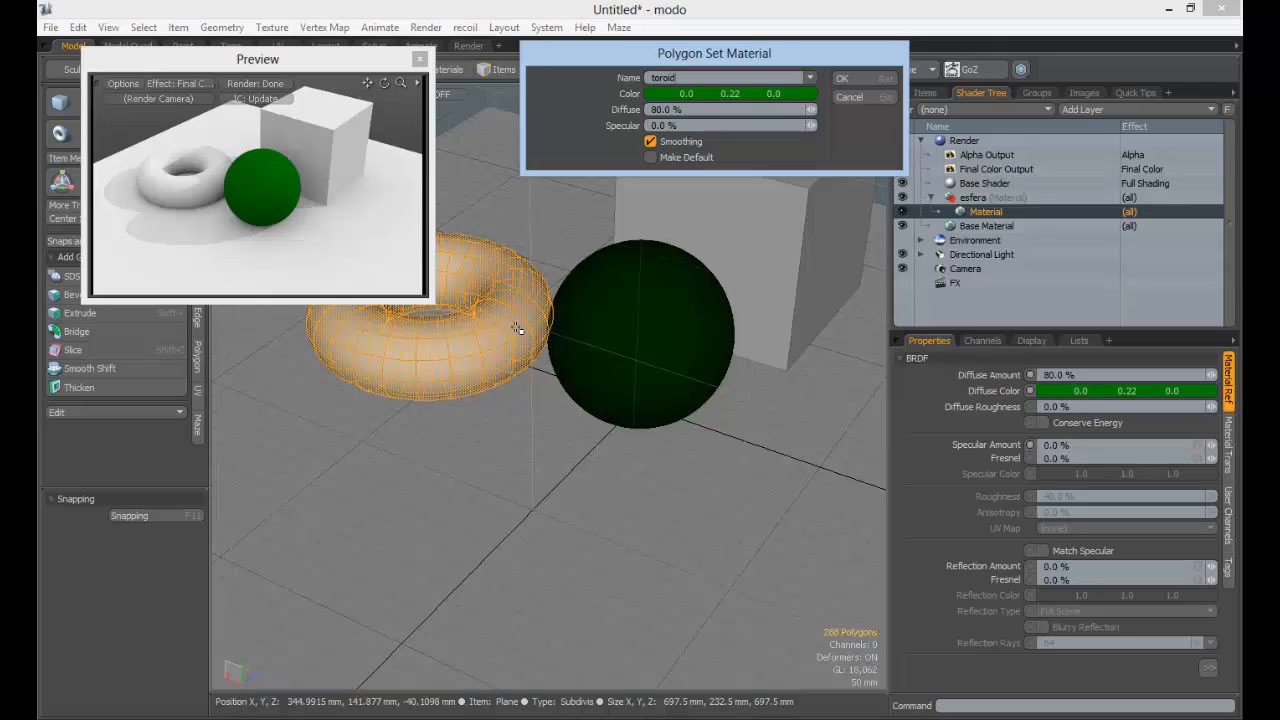
pyautogui.click(700, 93)
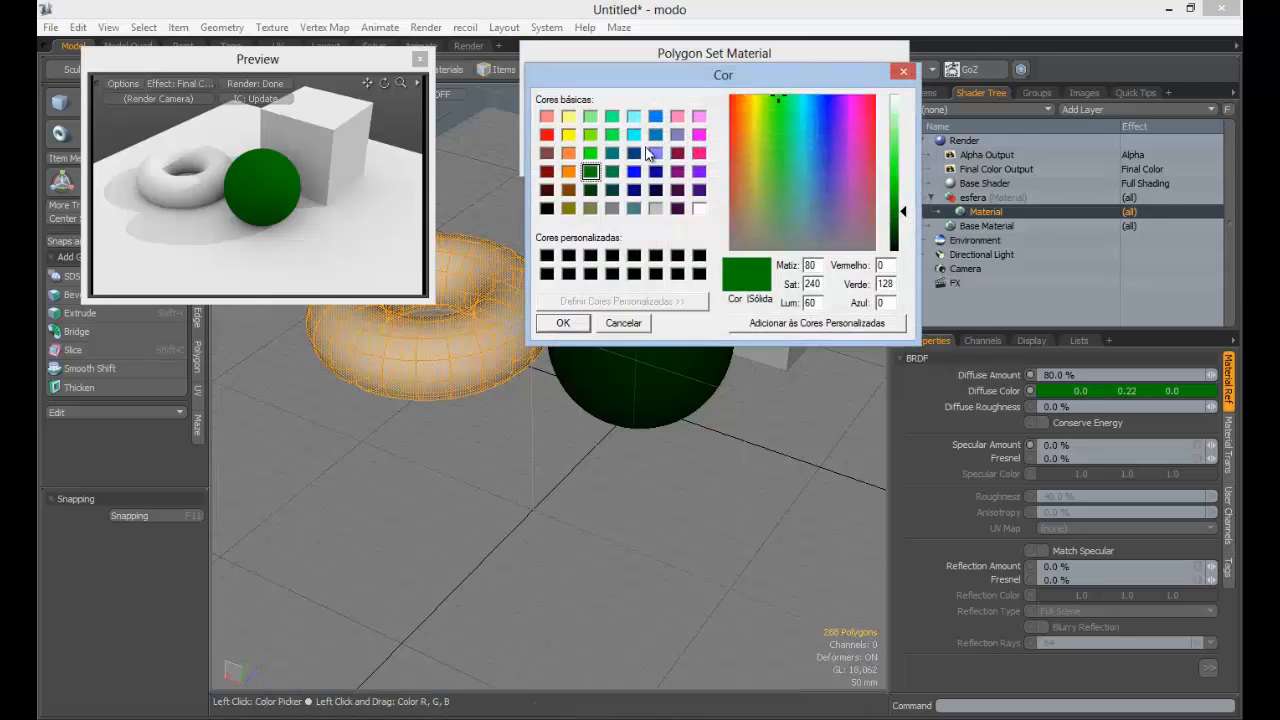
pyautogui.click(655, 135)
pyautogui.click(563, 323)
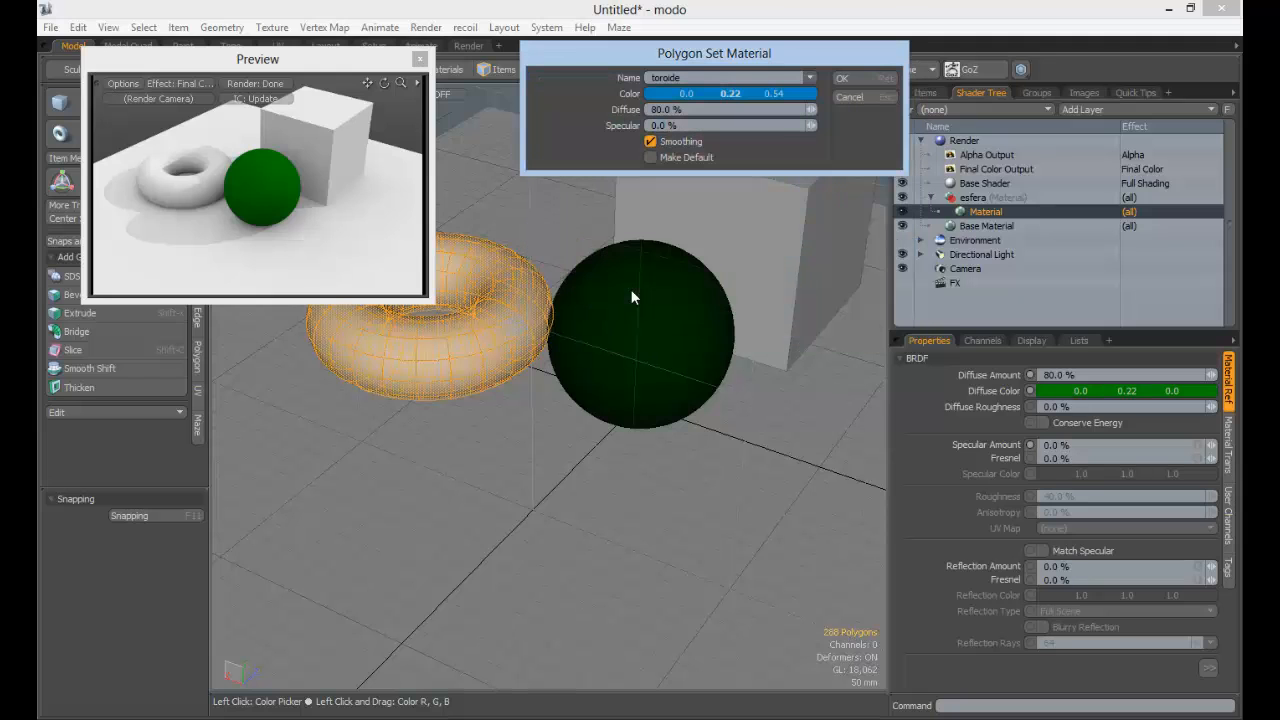
pyautogui.click(852, 79)
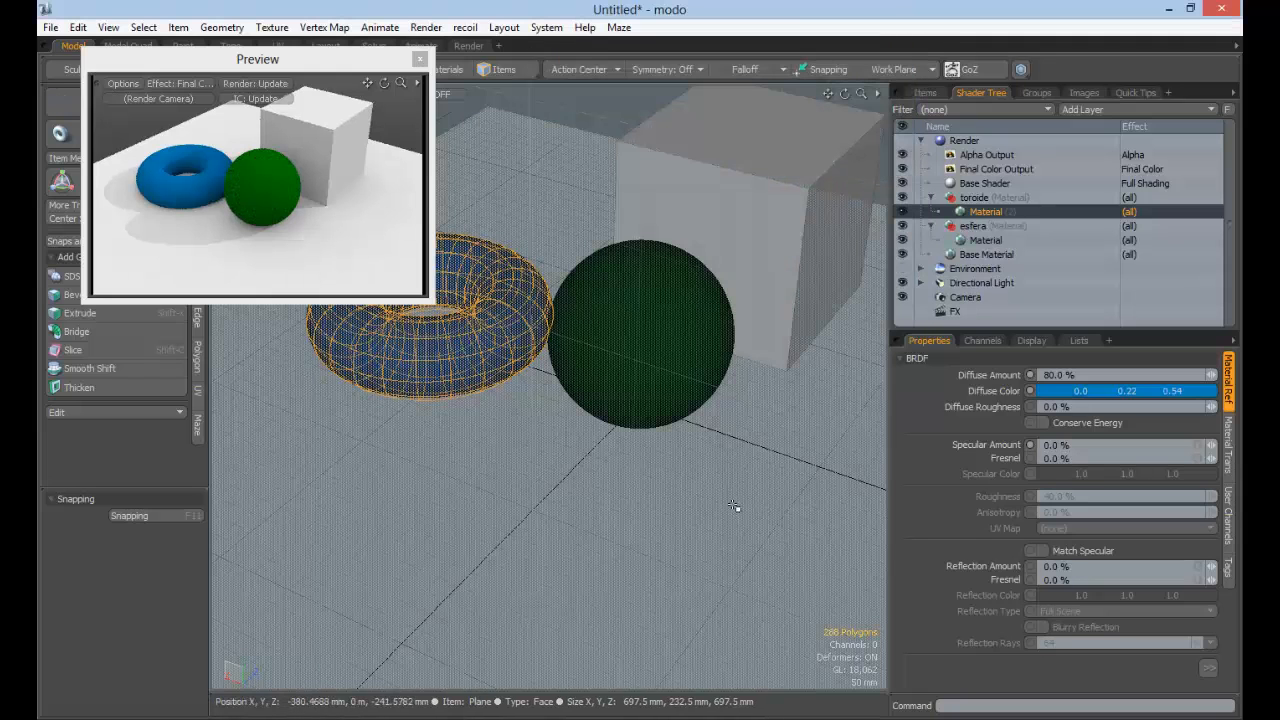
# Assign the ground plane a new material named plane with an orange color of 1.0, 0.22, 0.05
pyautogui.press('m')
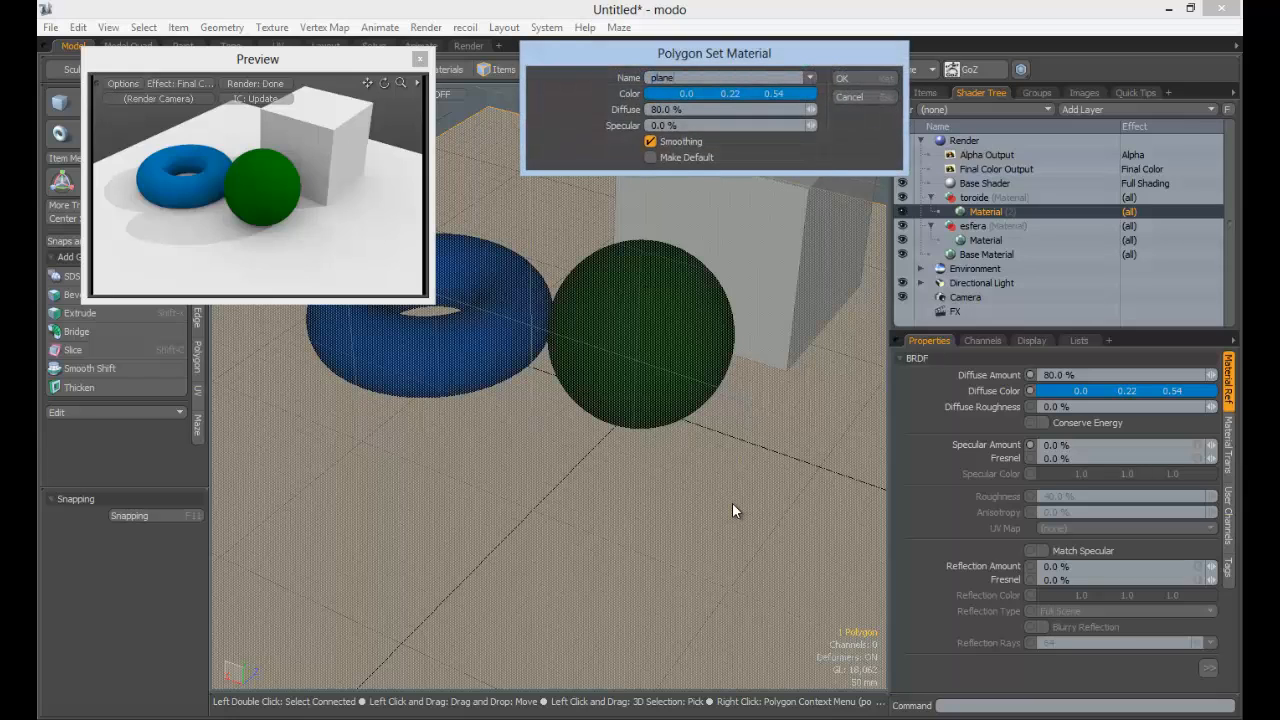
pyautogui.click(701, 94)
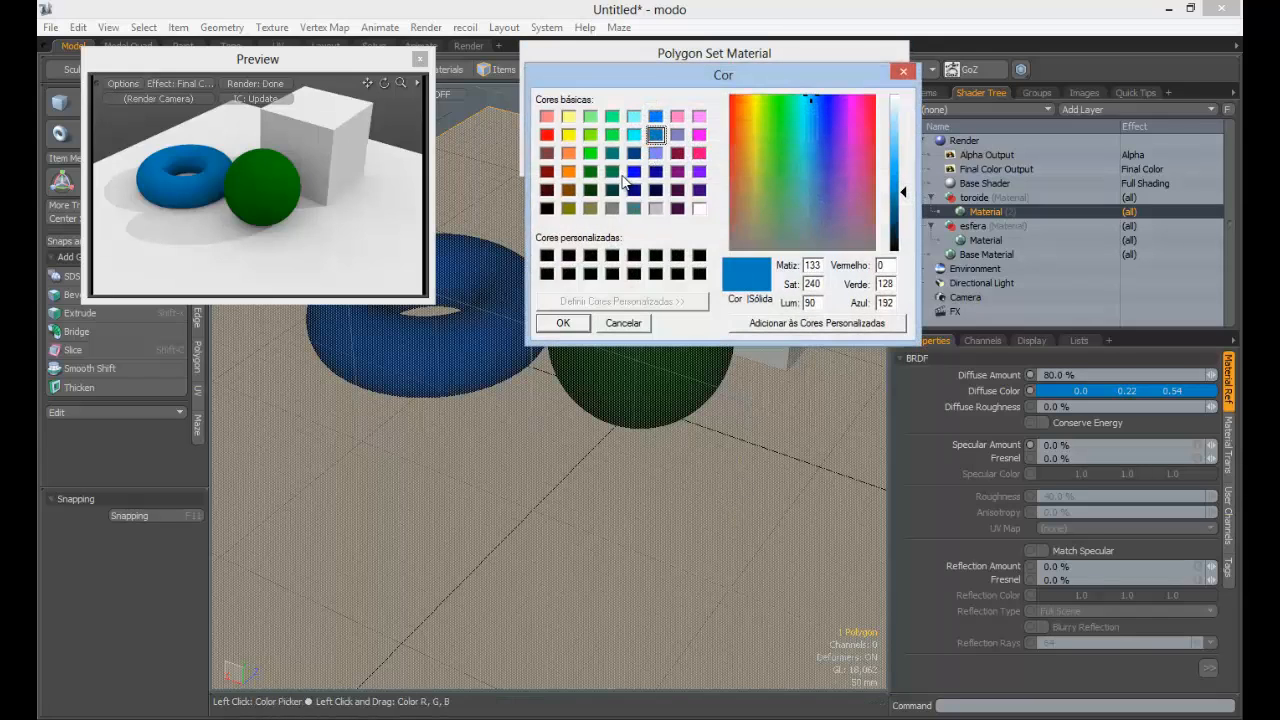
pyautogui.click(568, 135)
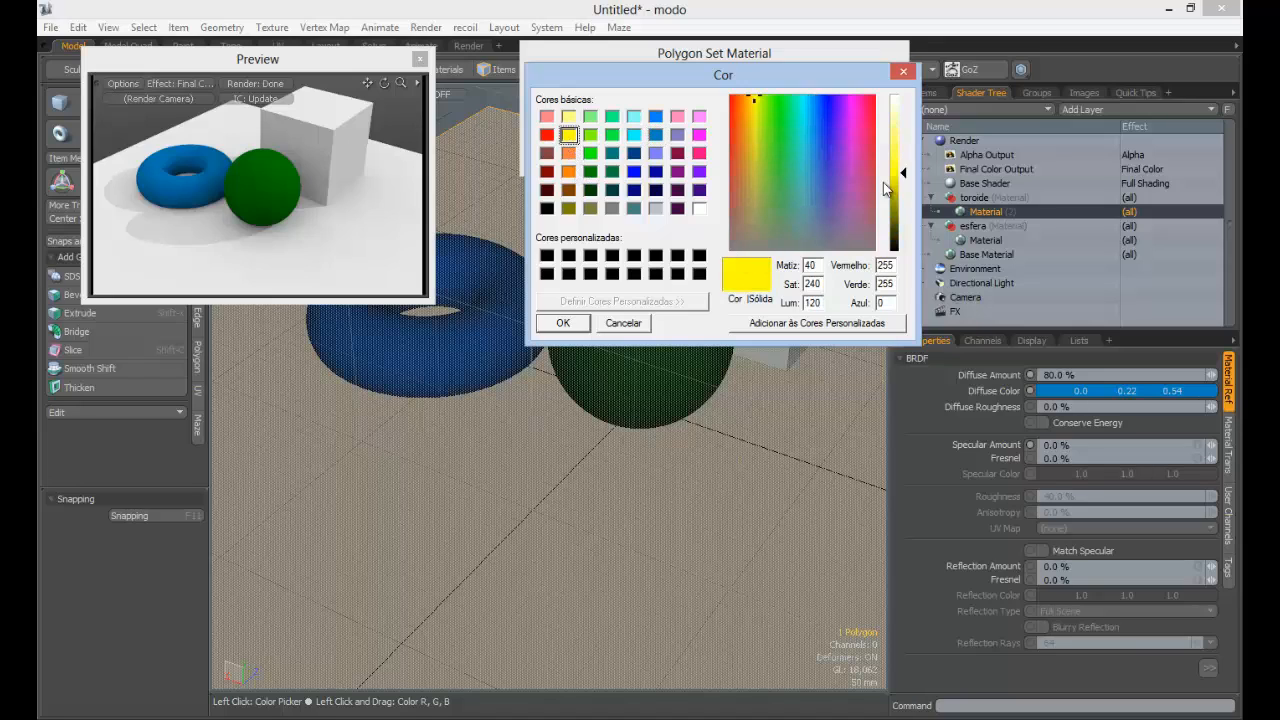
pyautogui.click(569, 171)
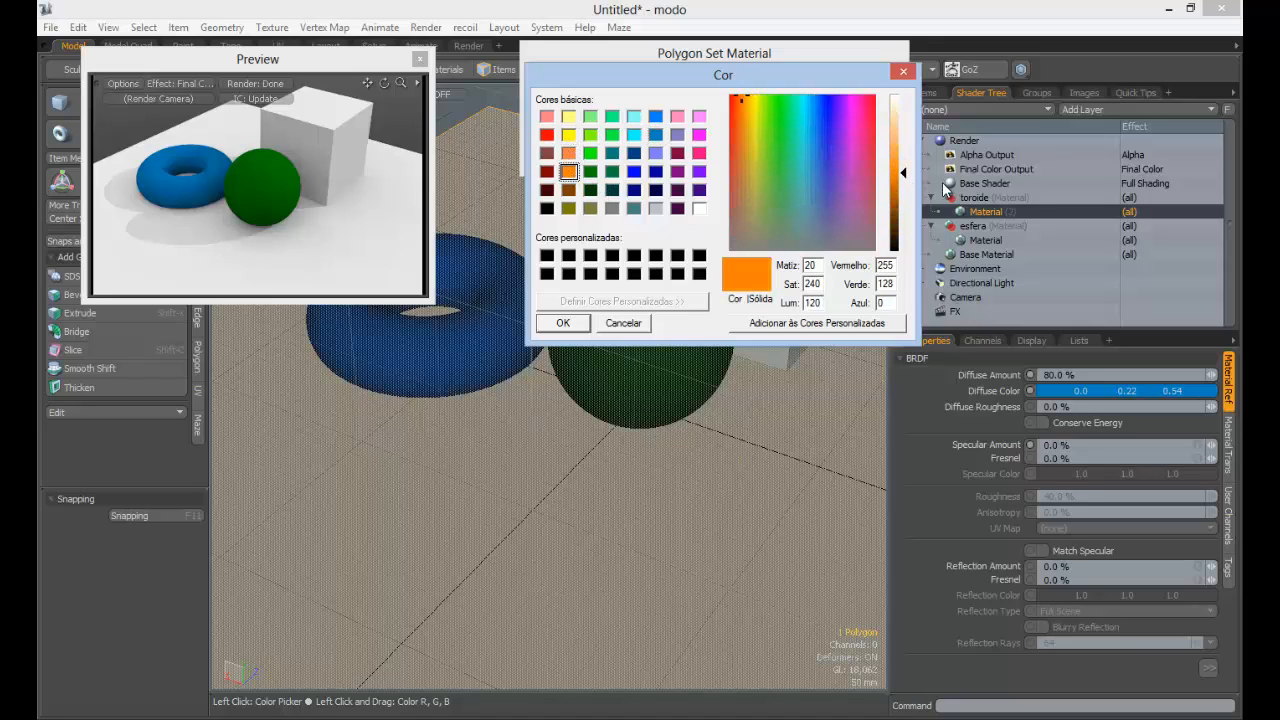
pyautogui.click(568, 153)
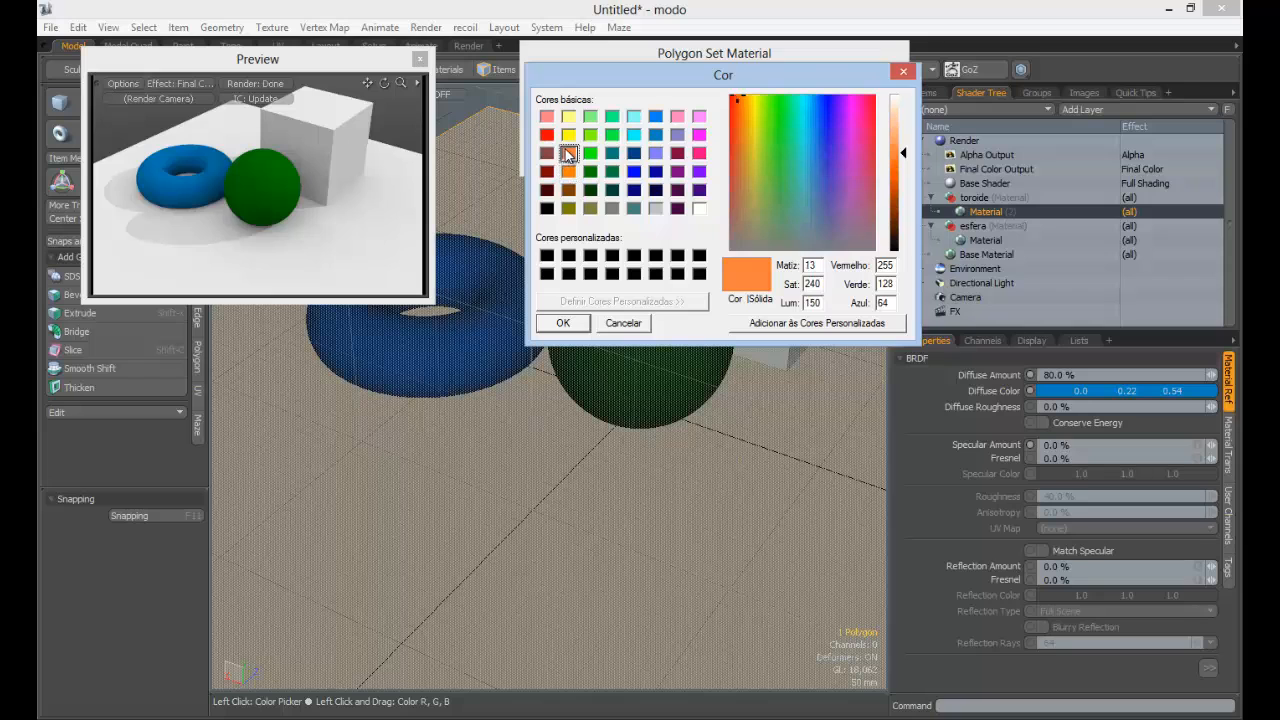
pyautogui.click(572, 323)
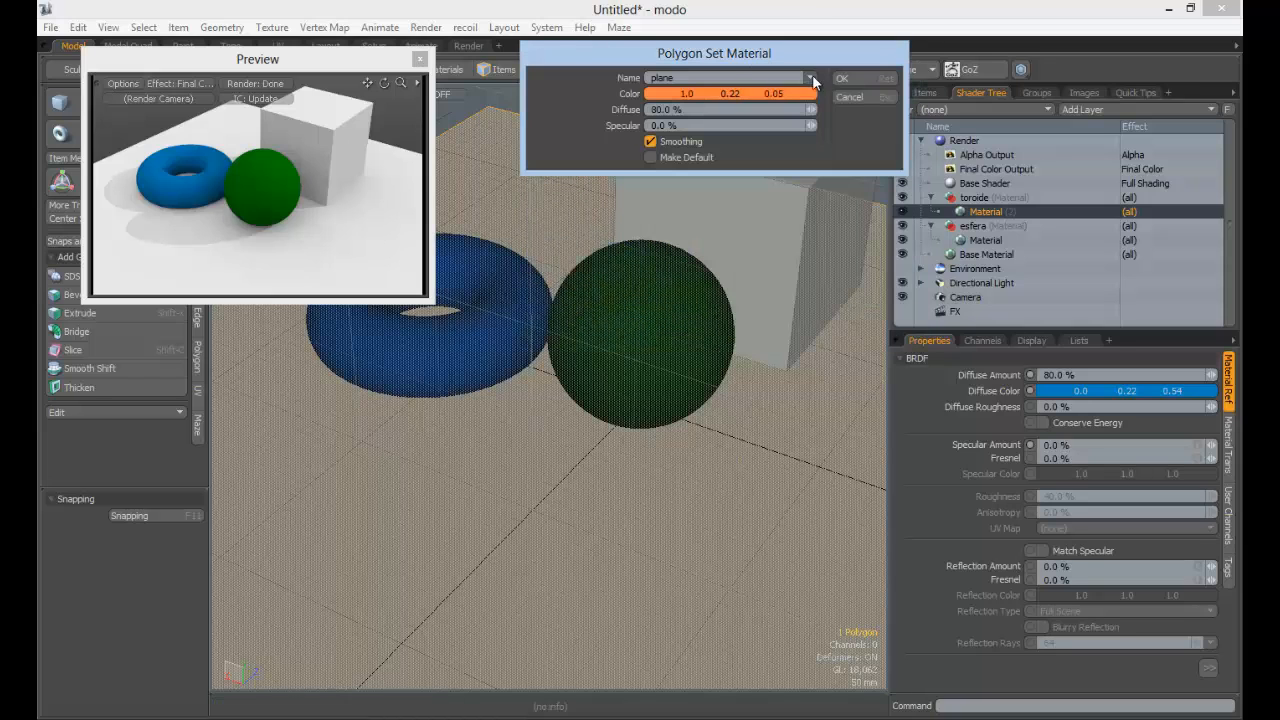
pyautogui.click(840, 78)
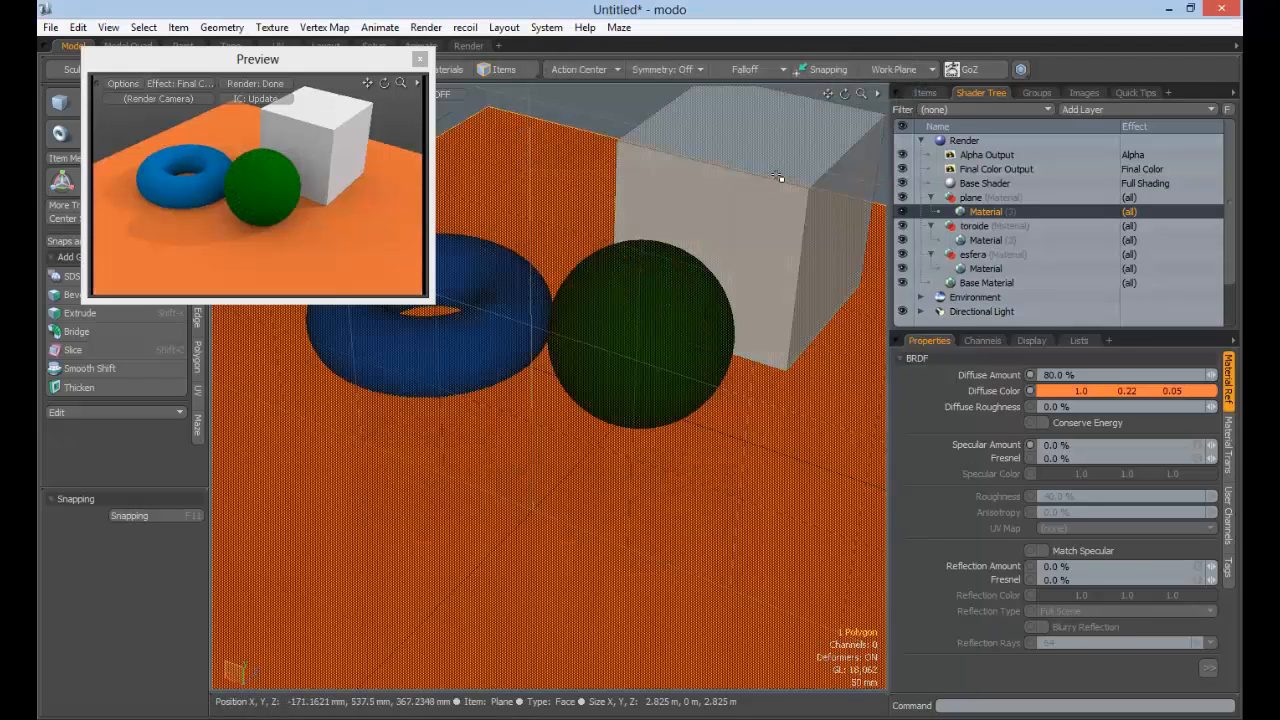
# Assign the whole cube a new material named cubo with a pure red color of 1.0, 0.0, 0.0
pyautogui.write('m')
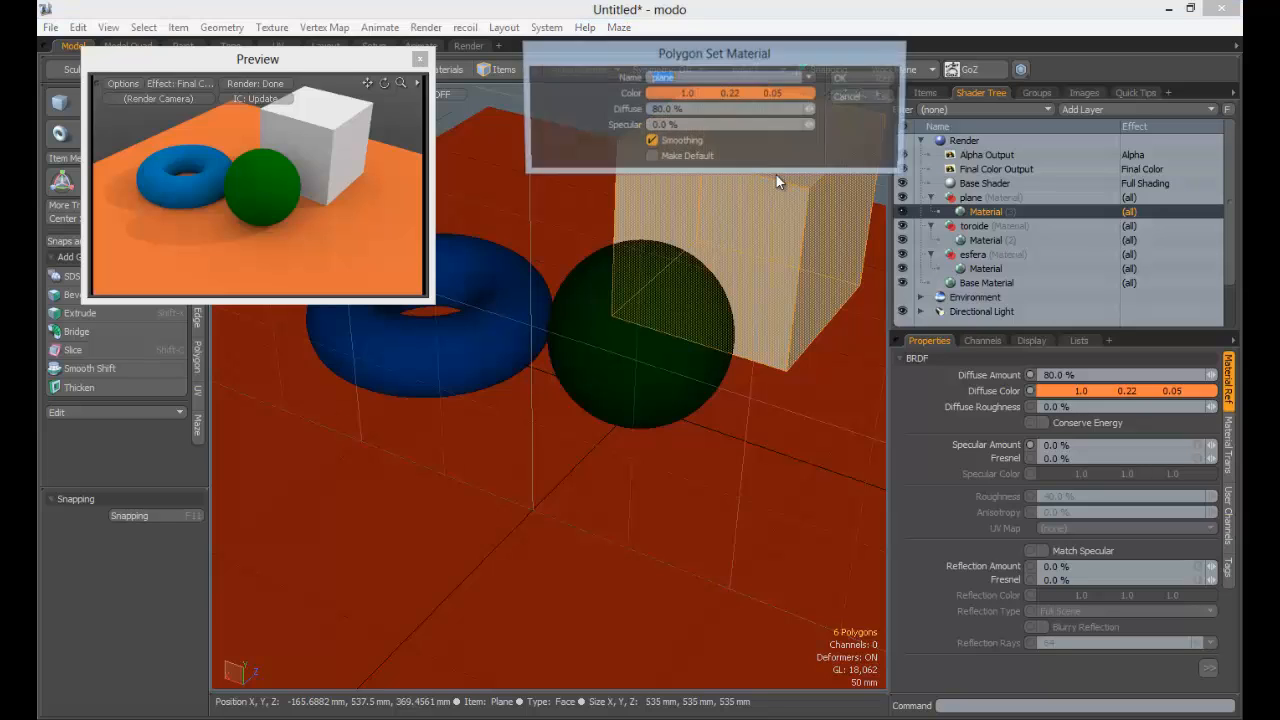
pyautogui.write('cu')
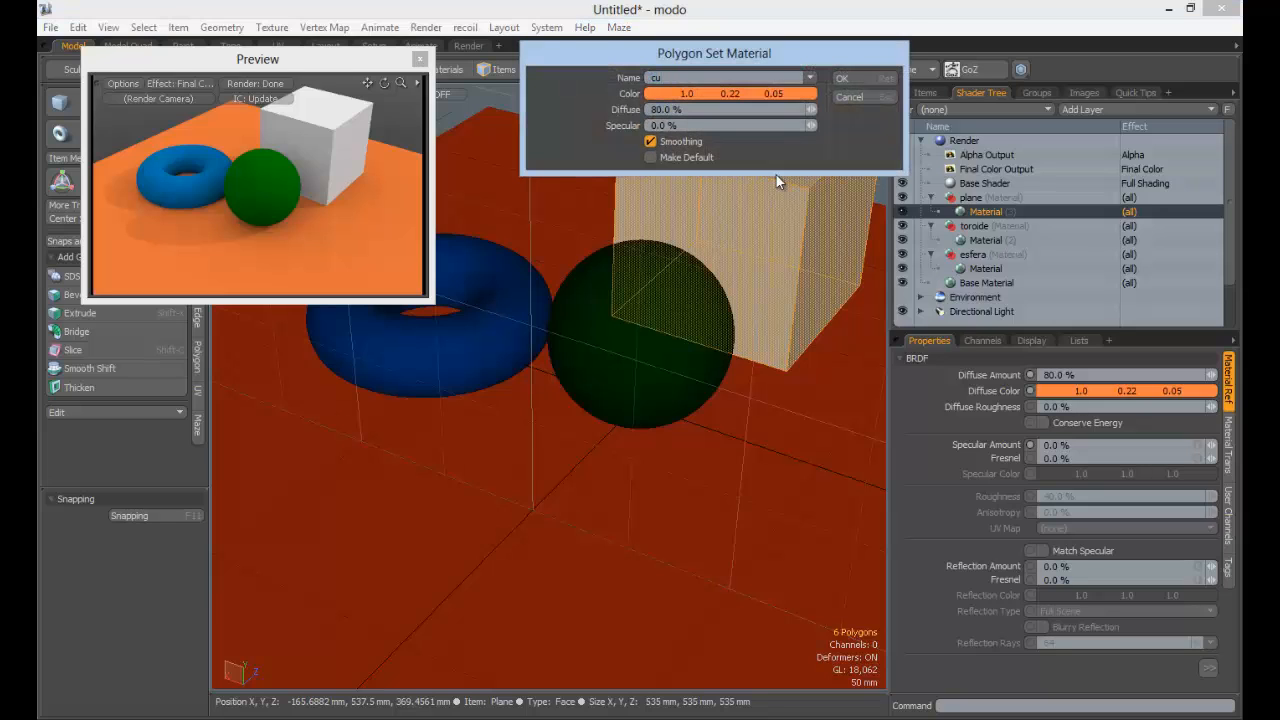
pyautogui.write('bo')
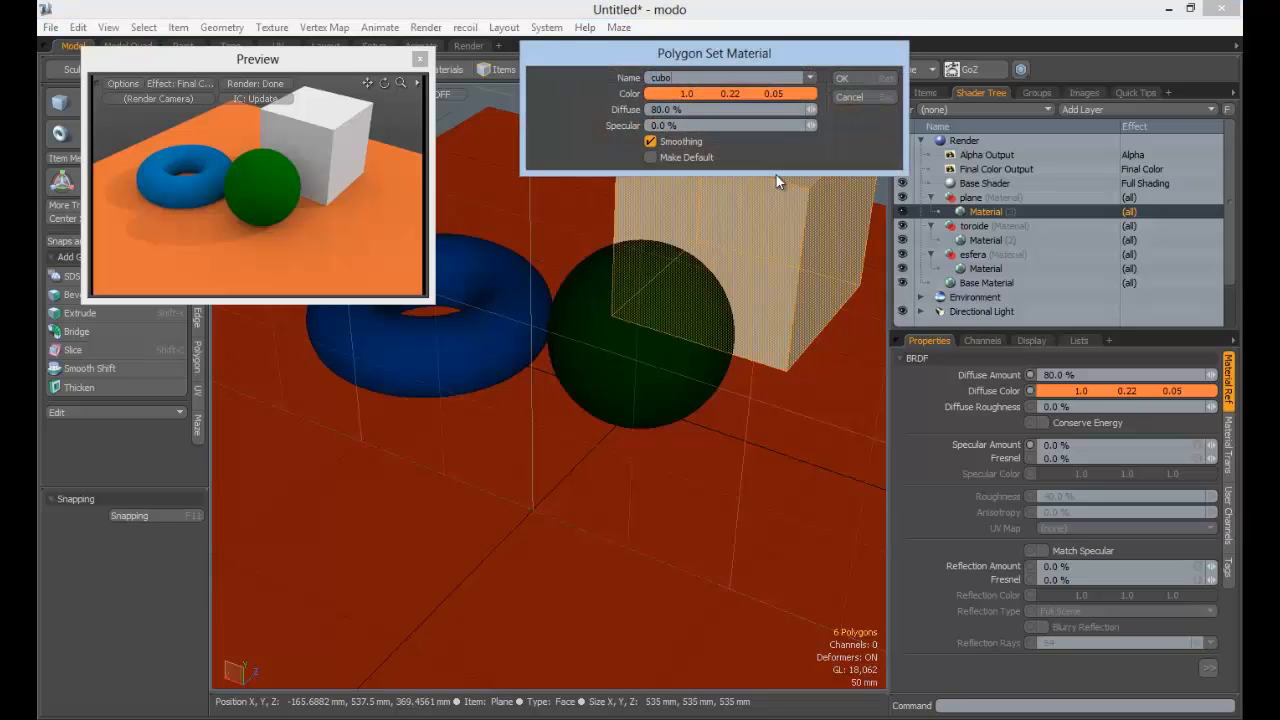
pyautogui.click(724, 96)
pyautogui.click(547, 134)
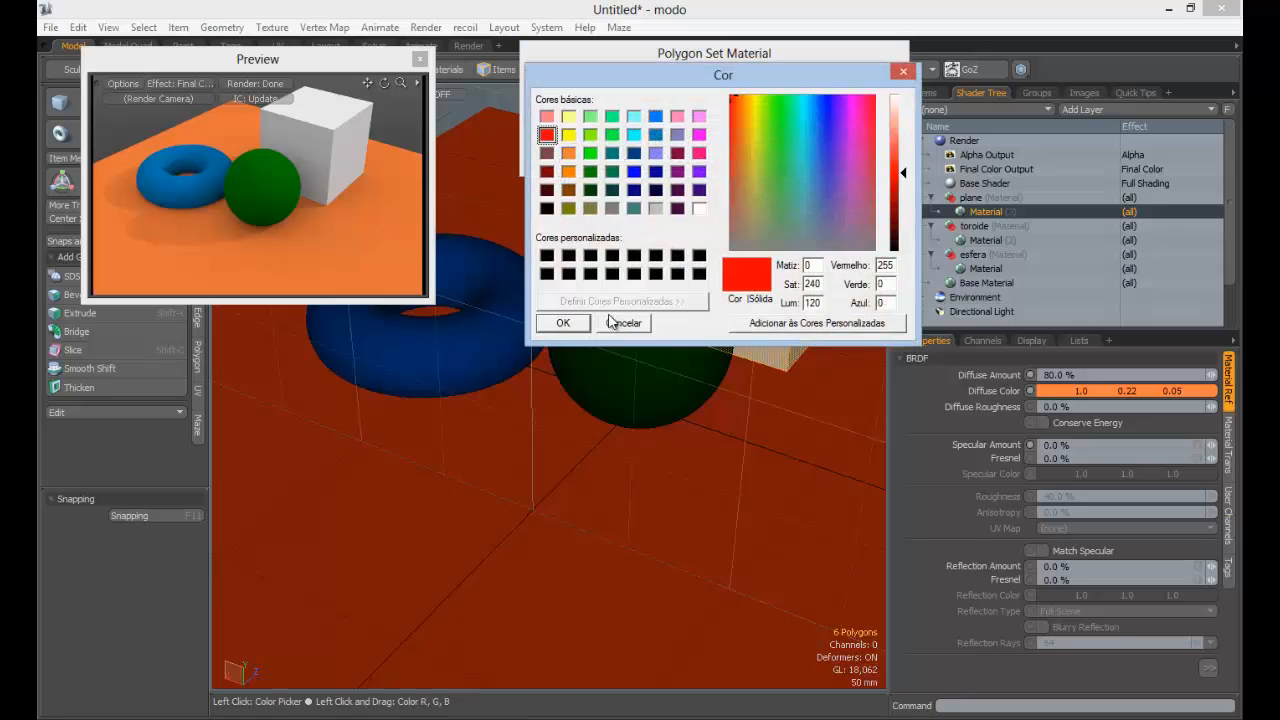
pyautogui.click(563, 323)
pyautogui.click(871, 75)
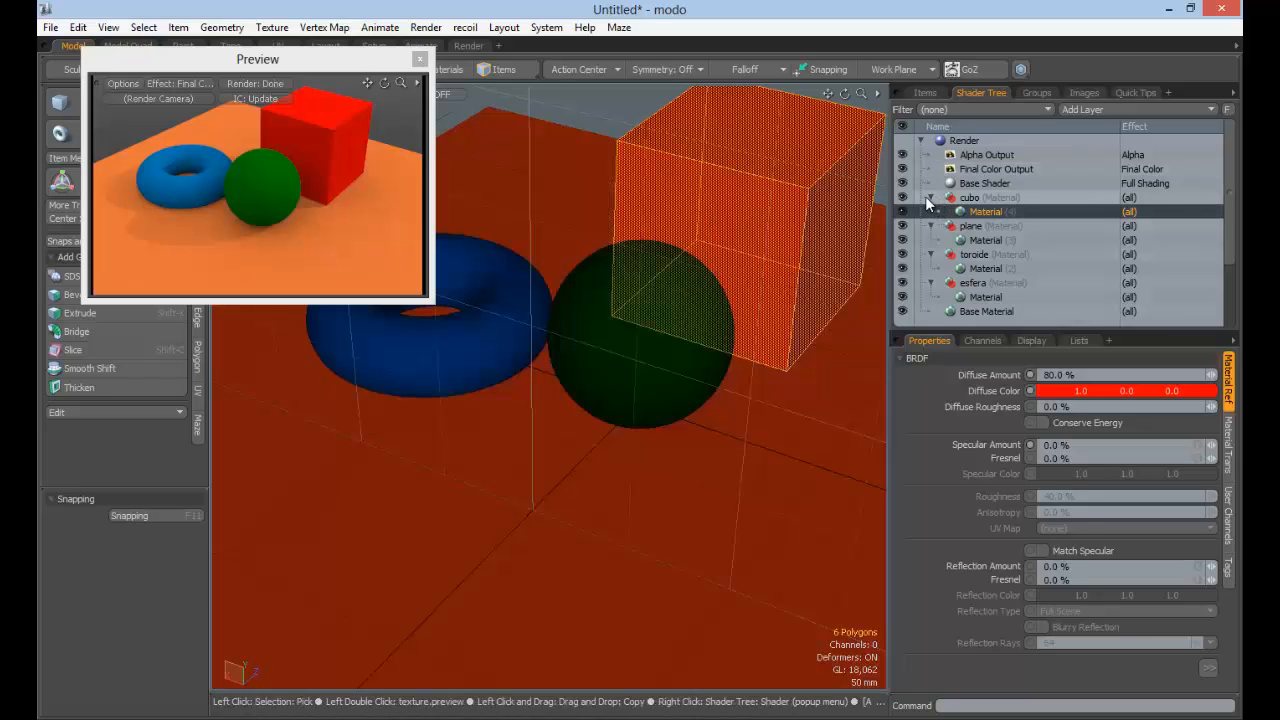
# Collapse the cubo, plane, toroide and esfera material groups in the Shader Tree
pyautogui.click(931, 197)
pyautogui.click(931, 212)
pyautogui.click(931, 226)
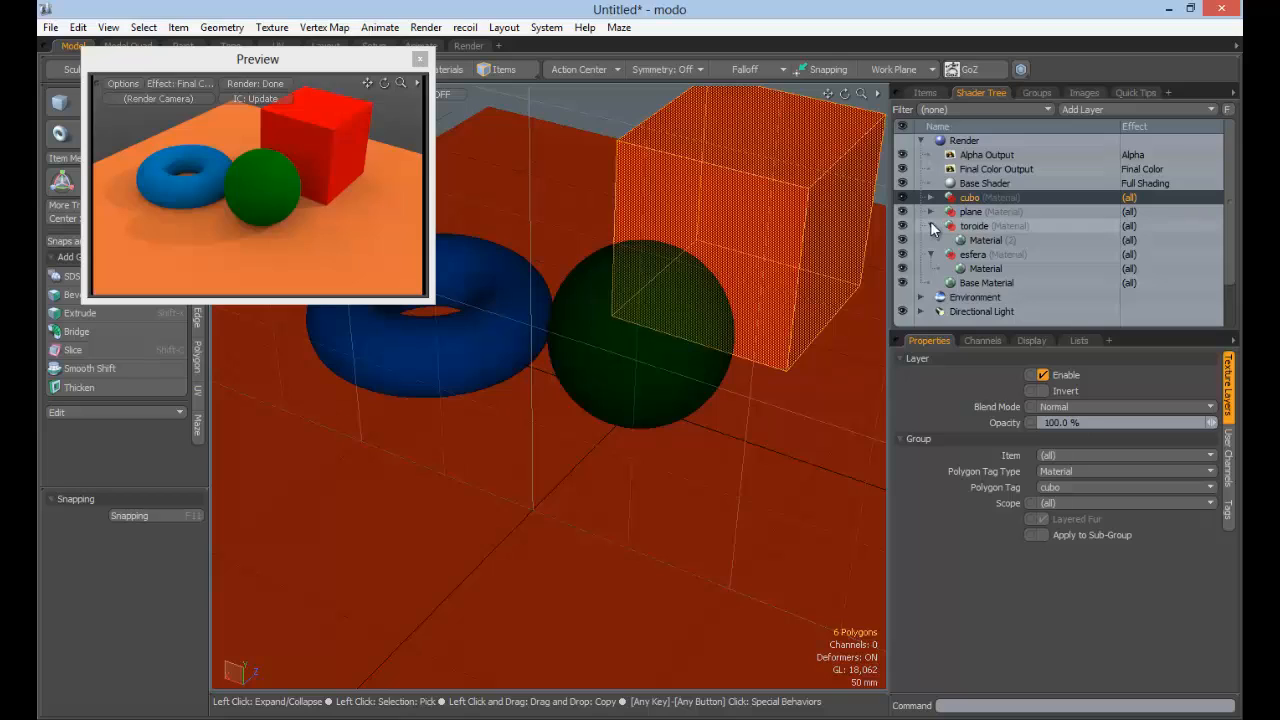
pyautogui.click(931, 240)
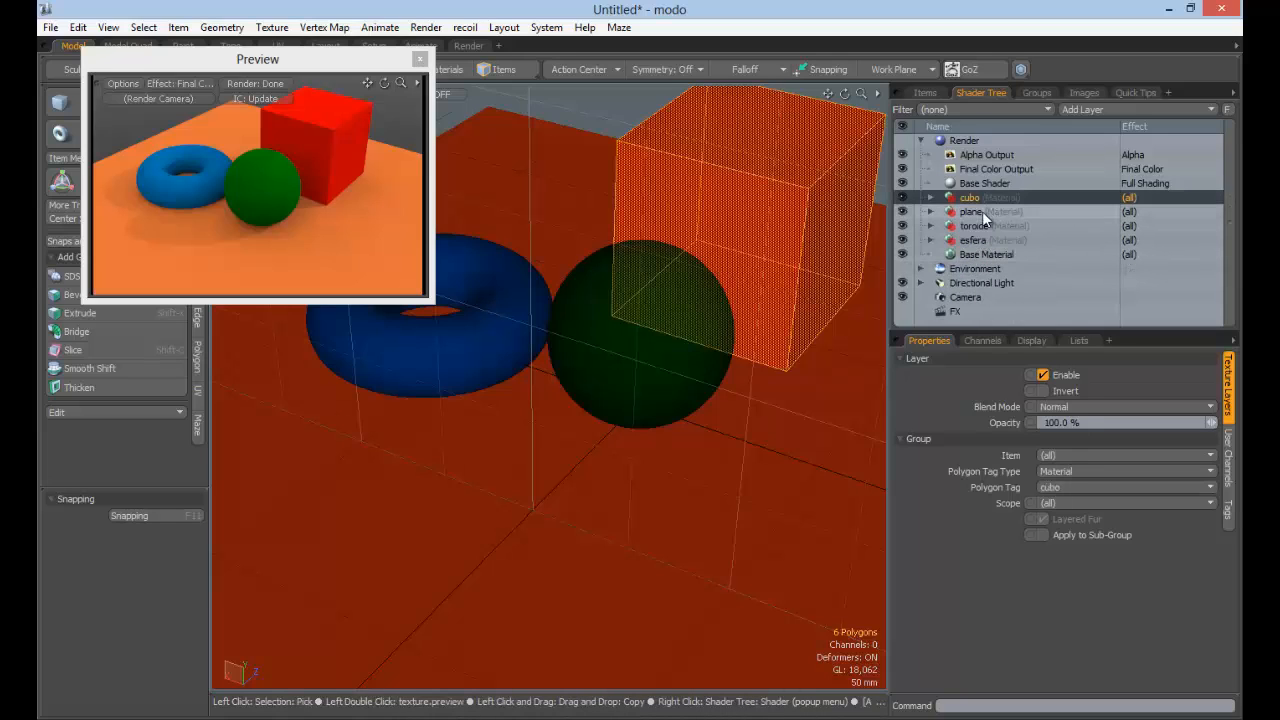
# Examine the layer properties of the plane and cubo material groups, and clear the polygon selection
pyautogui.click(972, 212)
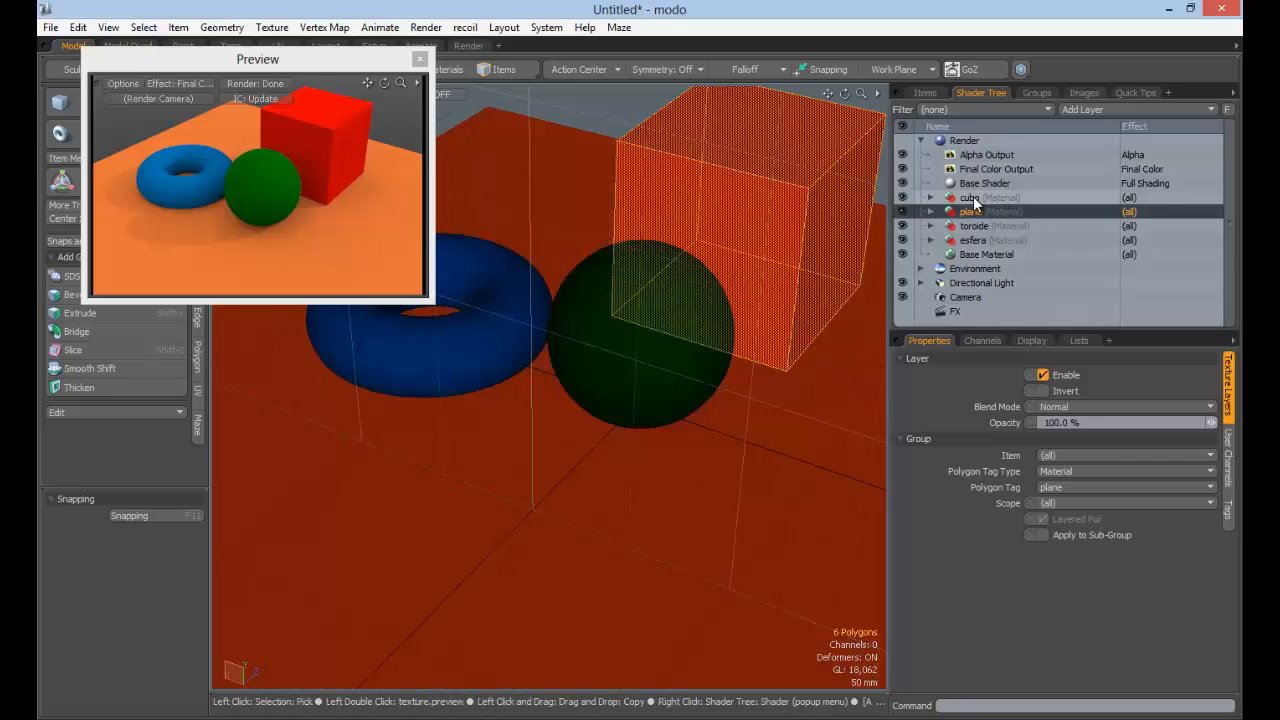
pyautogui.click(973, 197)
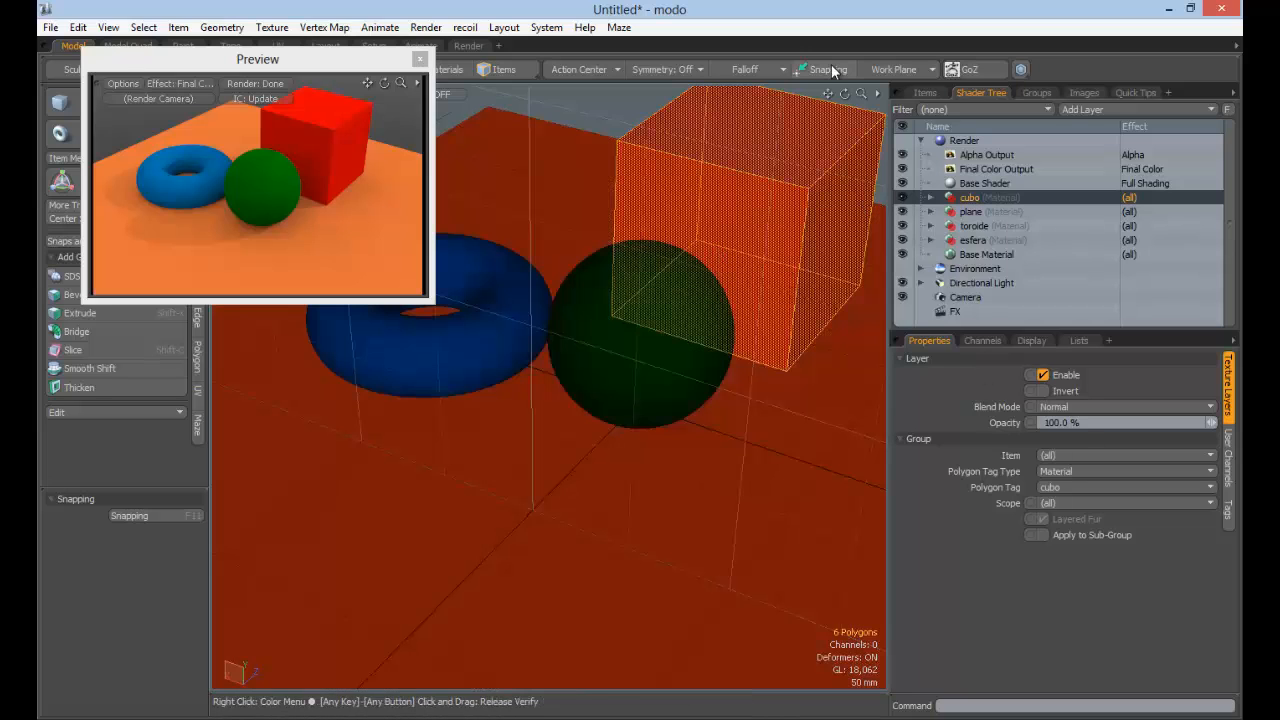
pyautogui.click(826, 86)
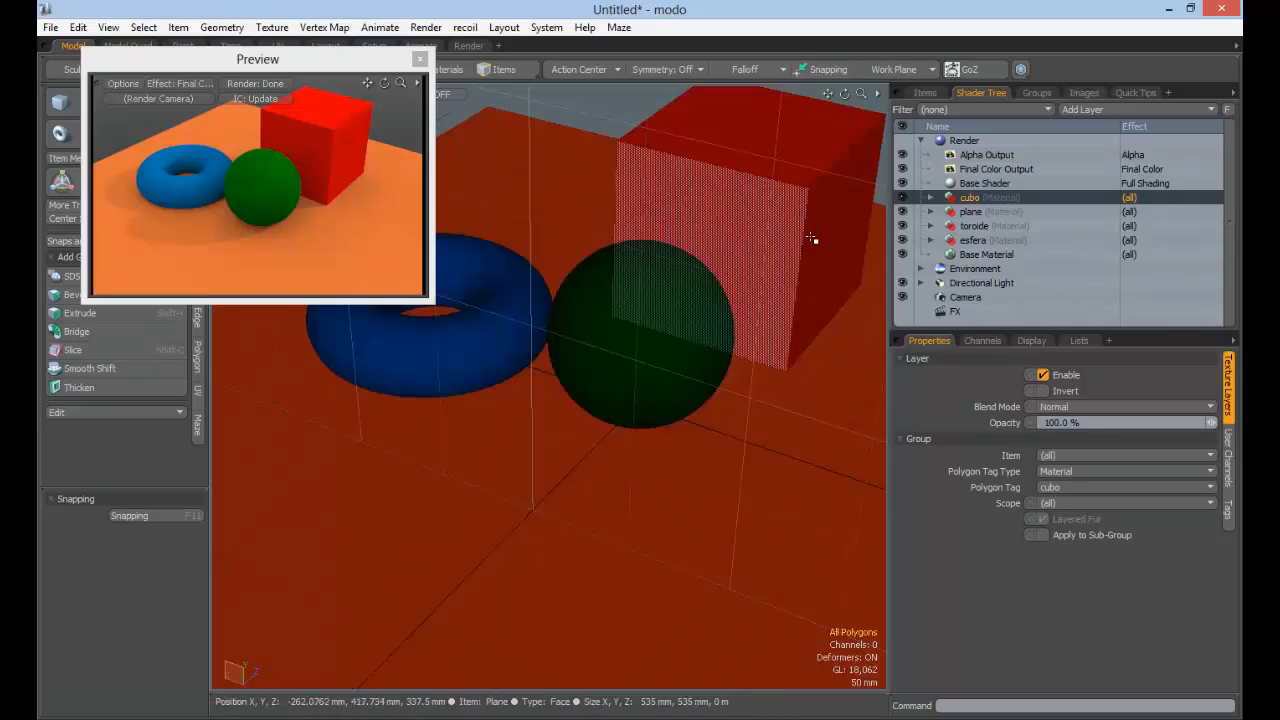
# Assign the cube's top face a new material named cubo_cima in yellow 1.0, 1.0, 0.0, and collapse its group in the Shader Tree
pyautogui.click(840, 216)
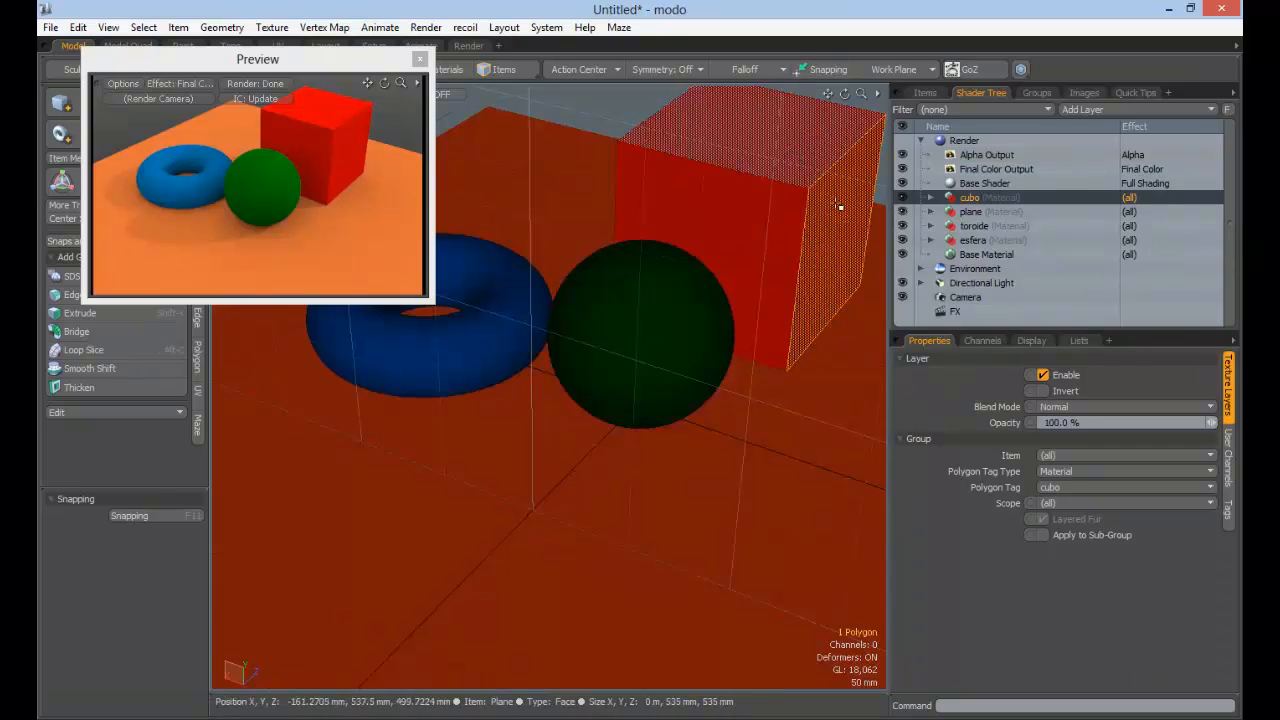
pyautogui.click(738, 142)
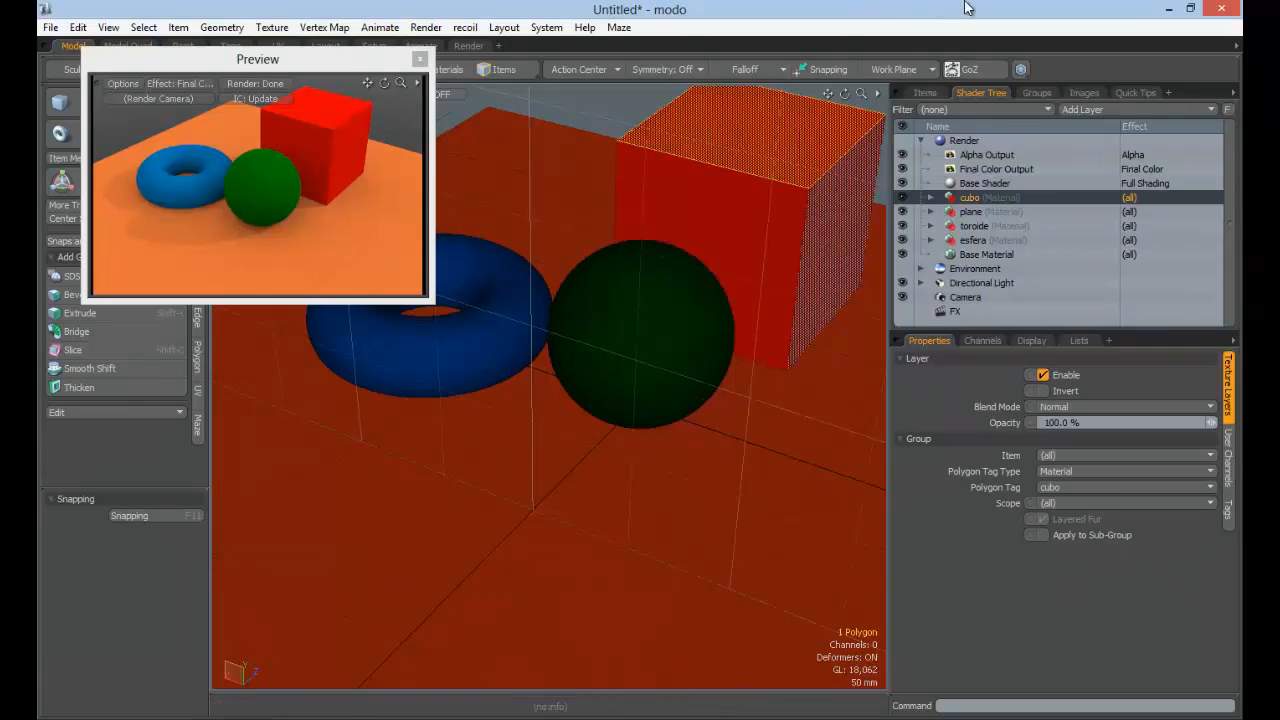
pyautogui.press('m')
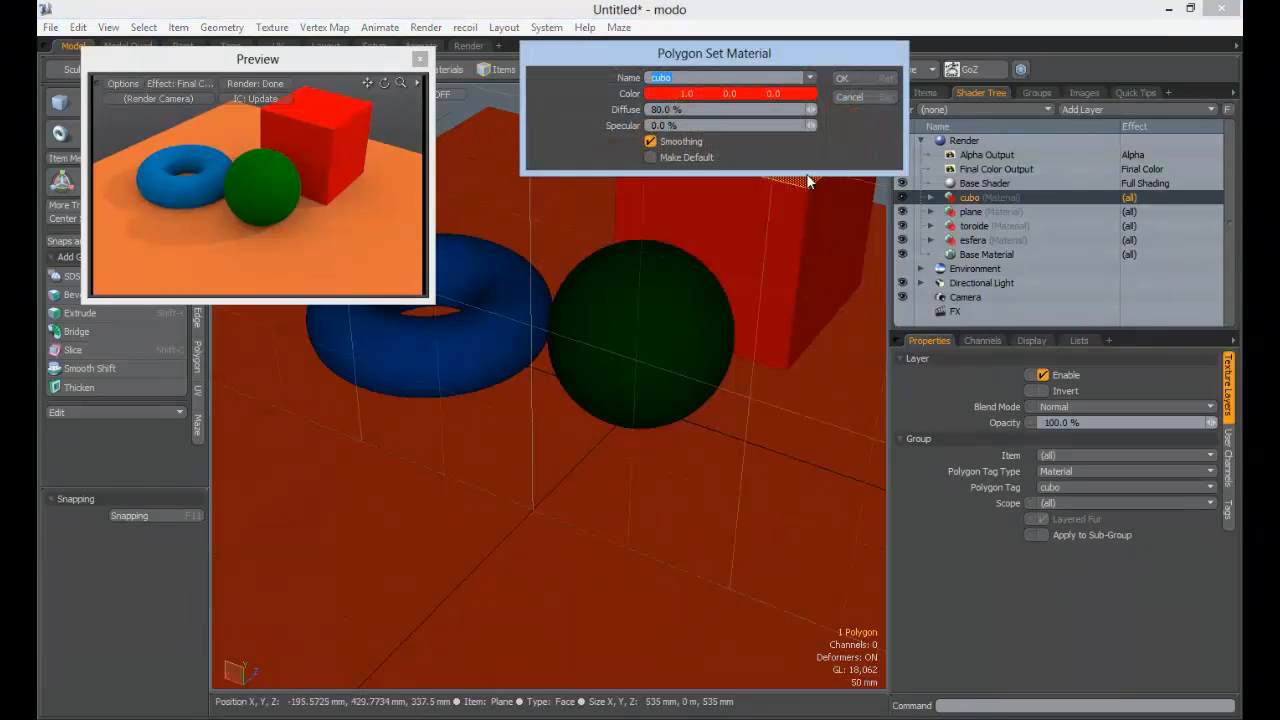
pyautogui.press('End')
pyautogui.write('_cima')
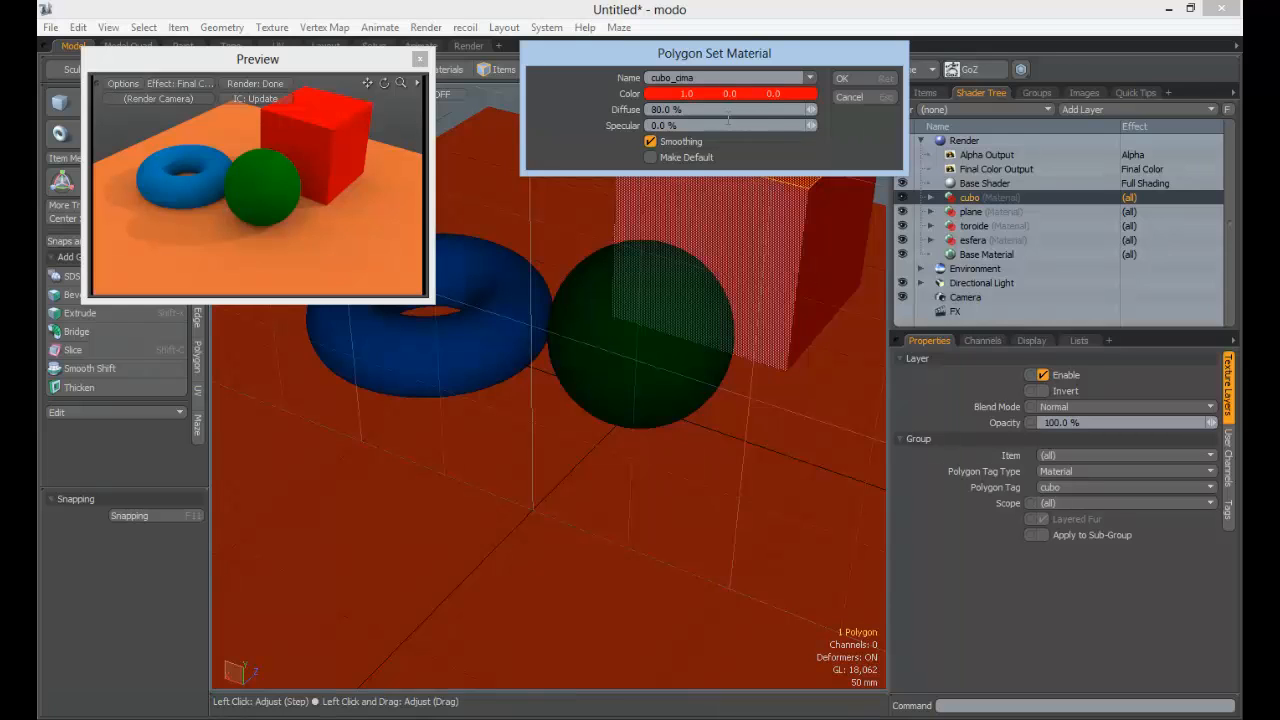
pyautogui.click(741, 94)
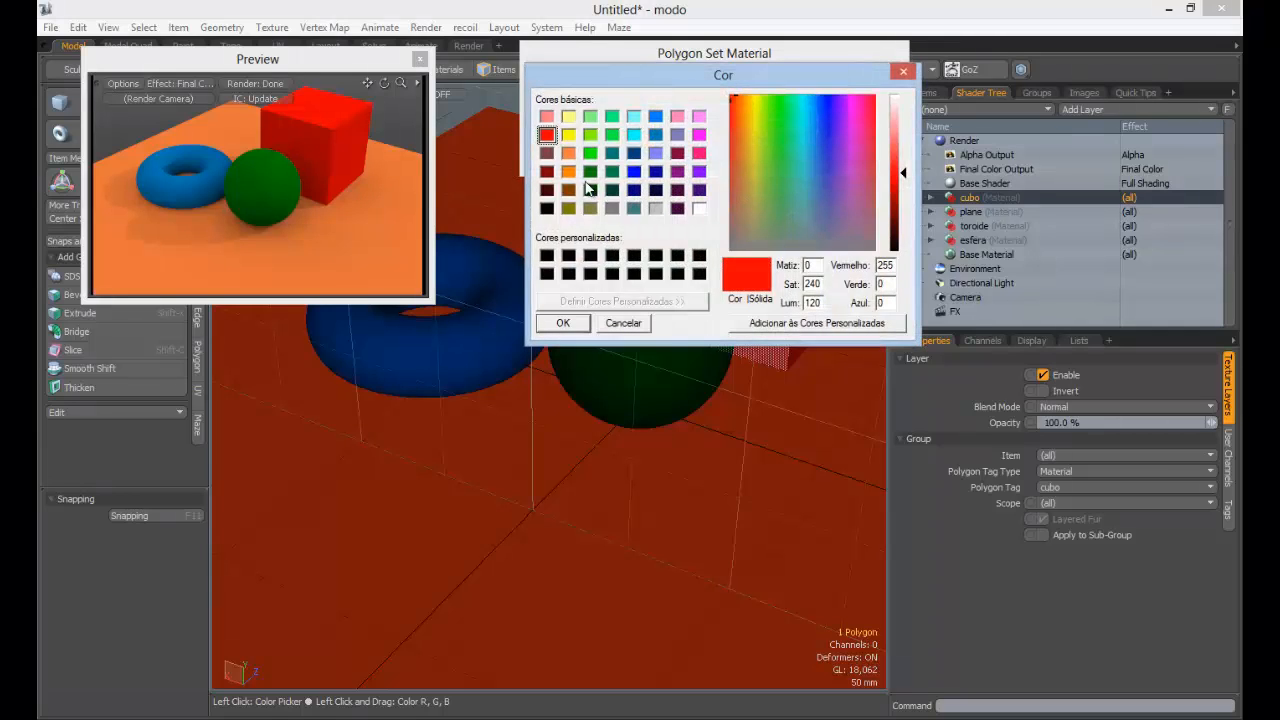
pyautogui.click(568, 135)
pyautogui.click(563, 322)
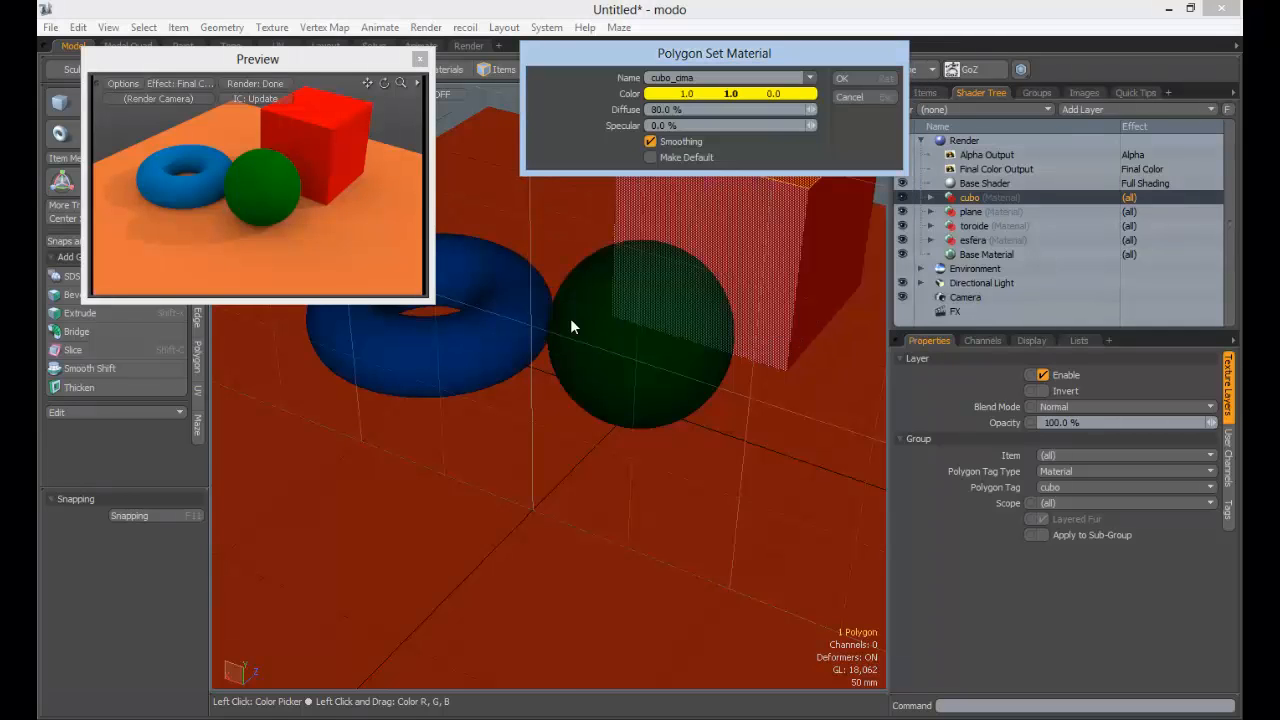
pyautogui.click(843, 78)
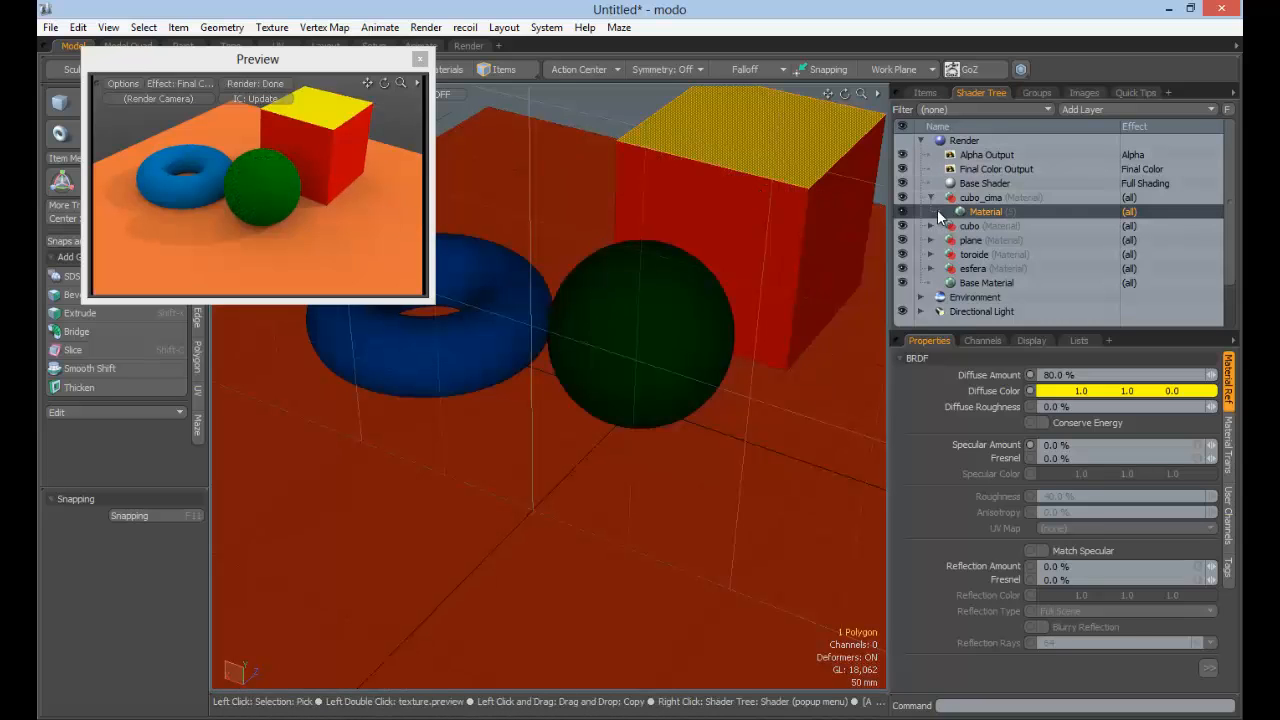
pyautogui.click(945, 198)
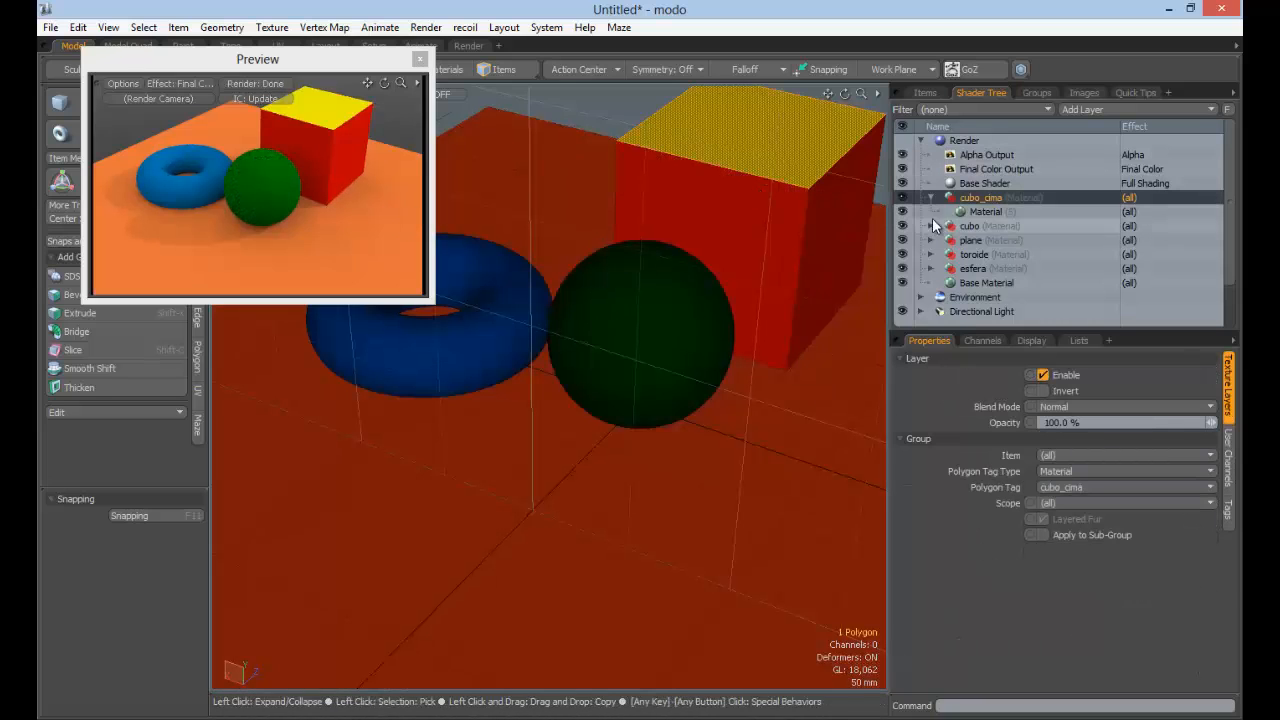
pyautogui.click(931, 197)
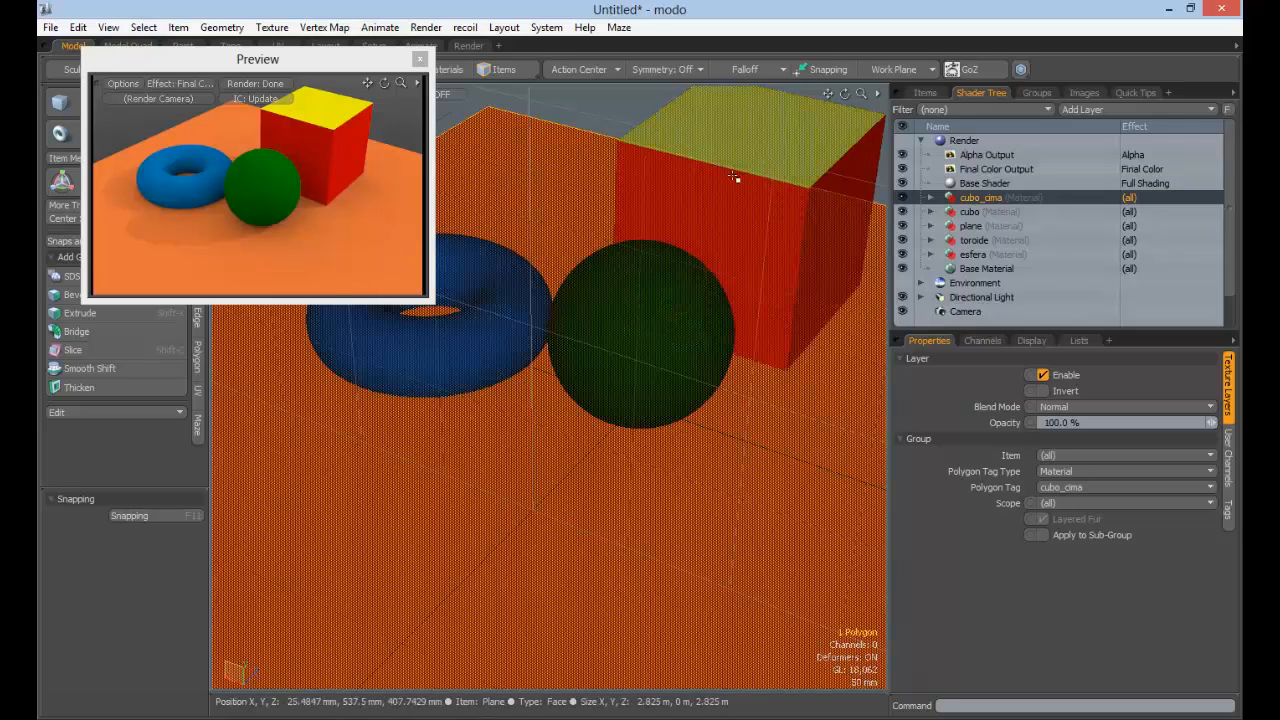
# Assign the existing cubo_cima material to the cube's right-hand side face and check the contents of its Shader Tree group
pyautogui.click(585, 112)
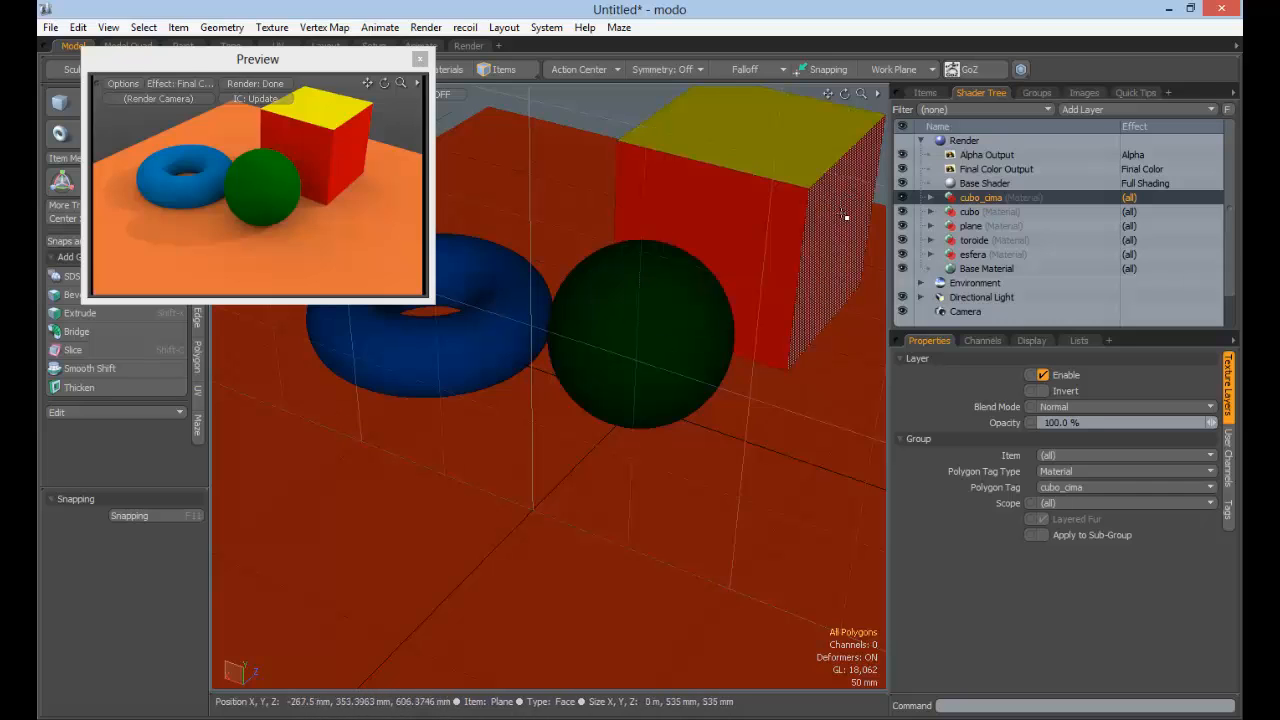
pyautogui.click(818, 374)
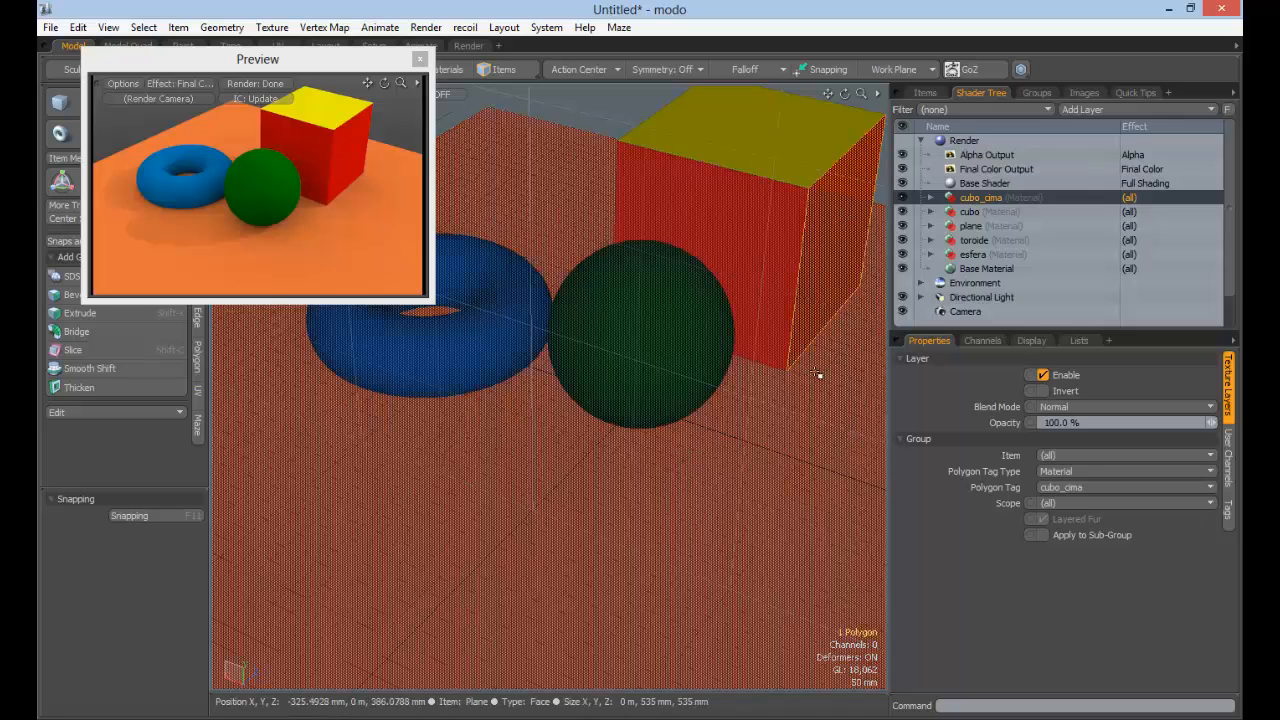
pyautogui.press('m')
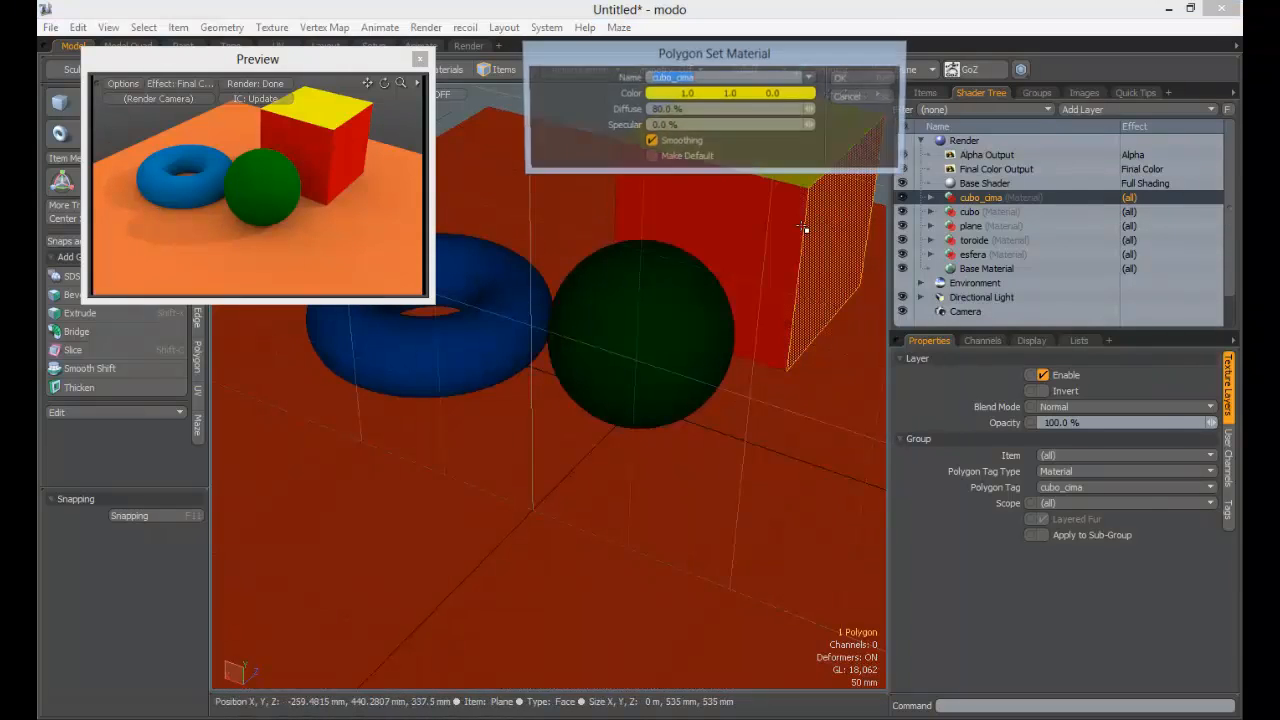
pyautogui.click(808, 77)
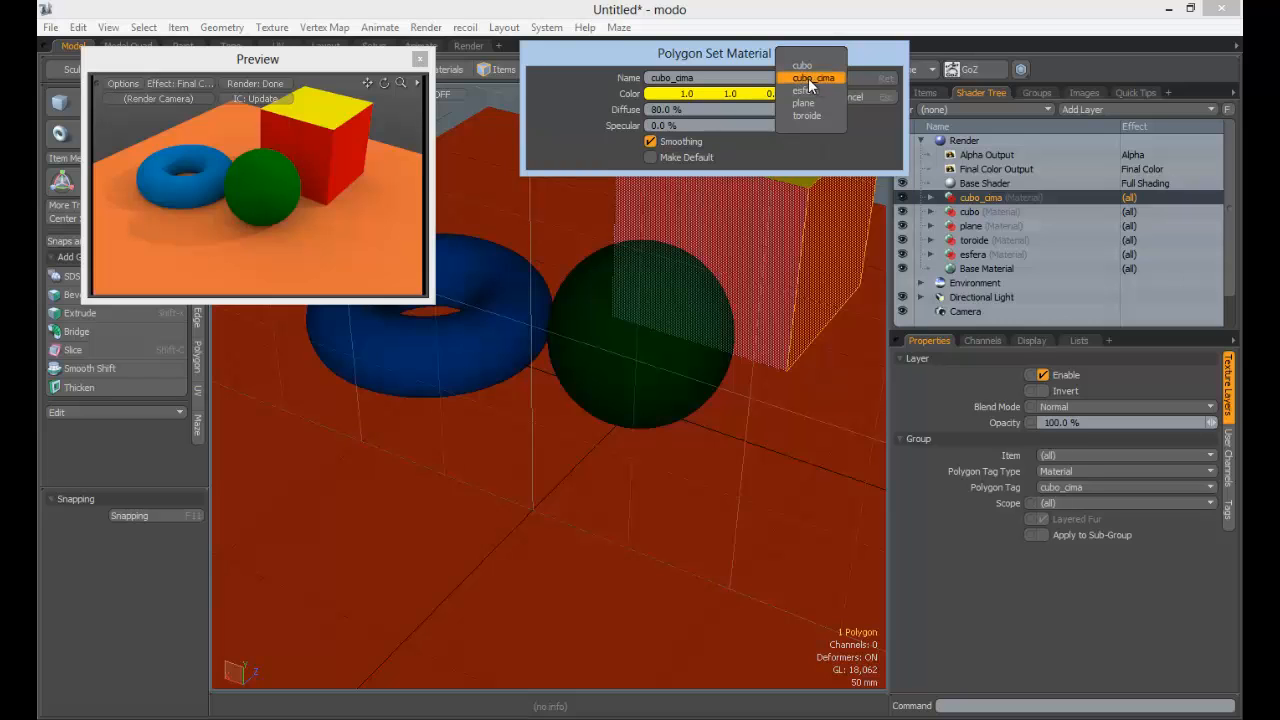
pyautogui.click(812, 80)
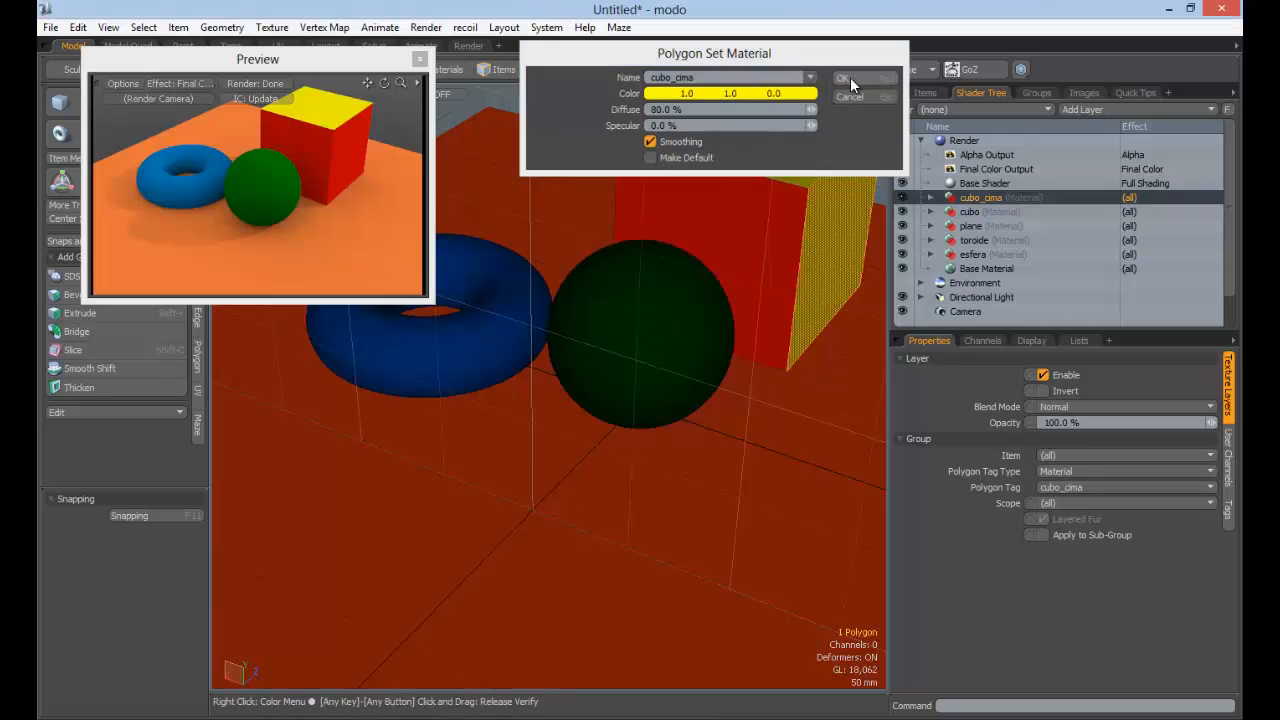
pyautogui.click(850, 77)
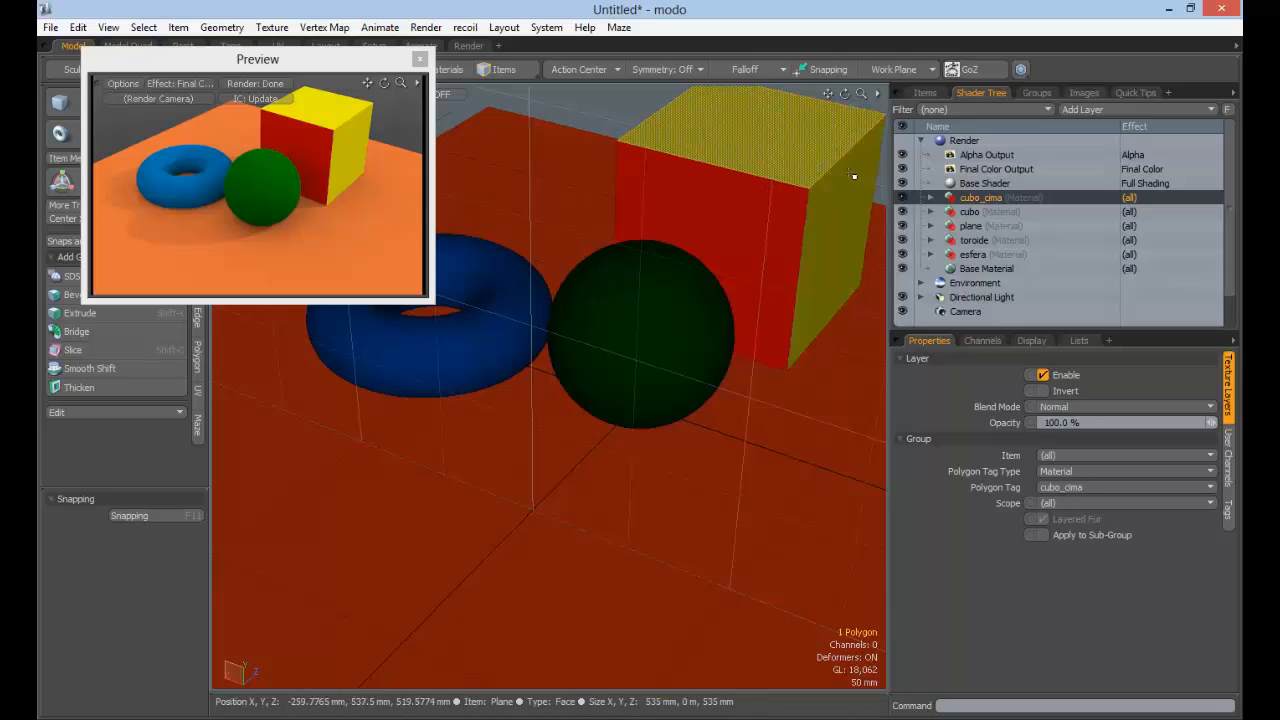
pyautogui.click(929, 197)
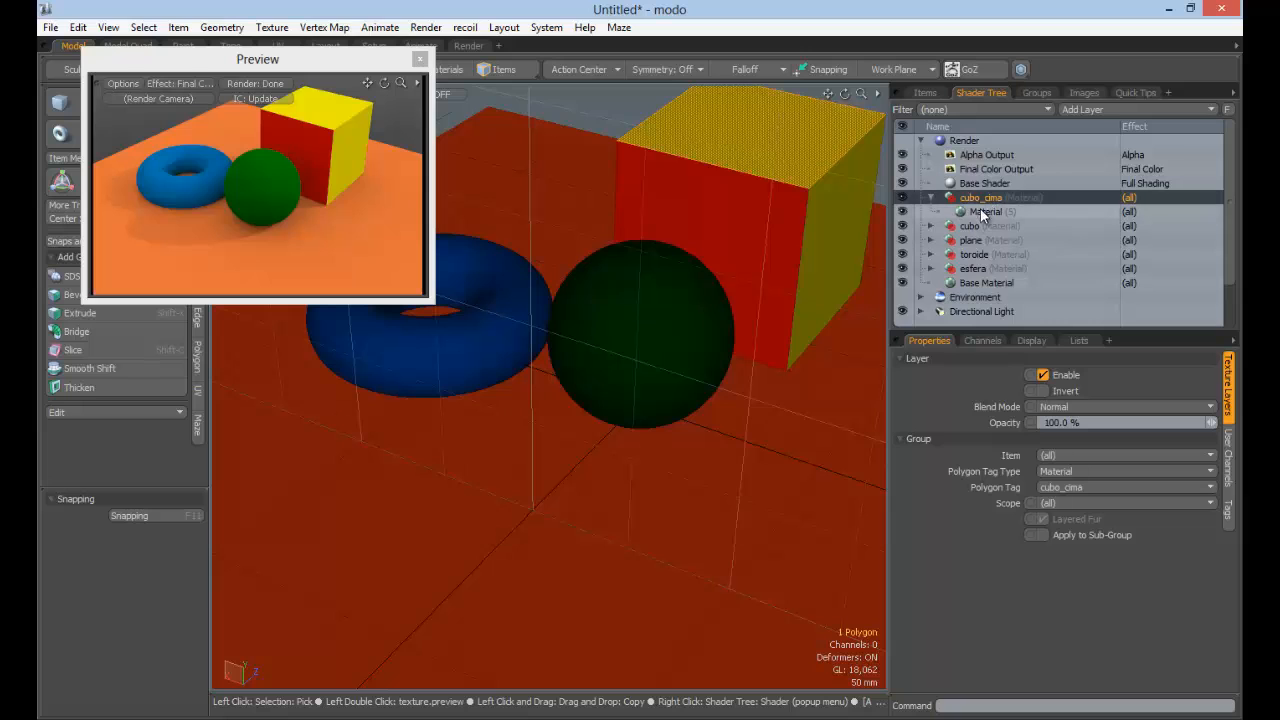
pyautogui.click(930, 197)
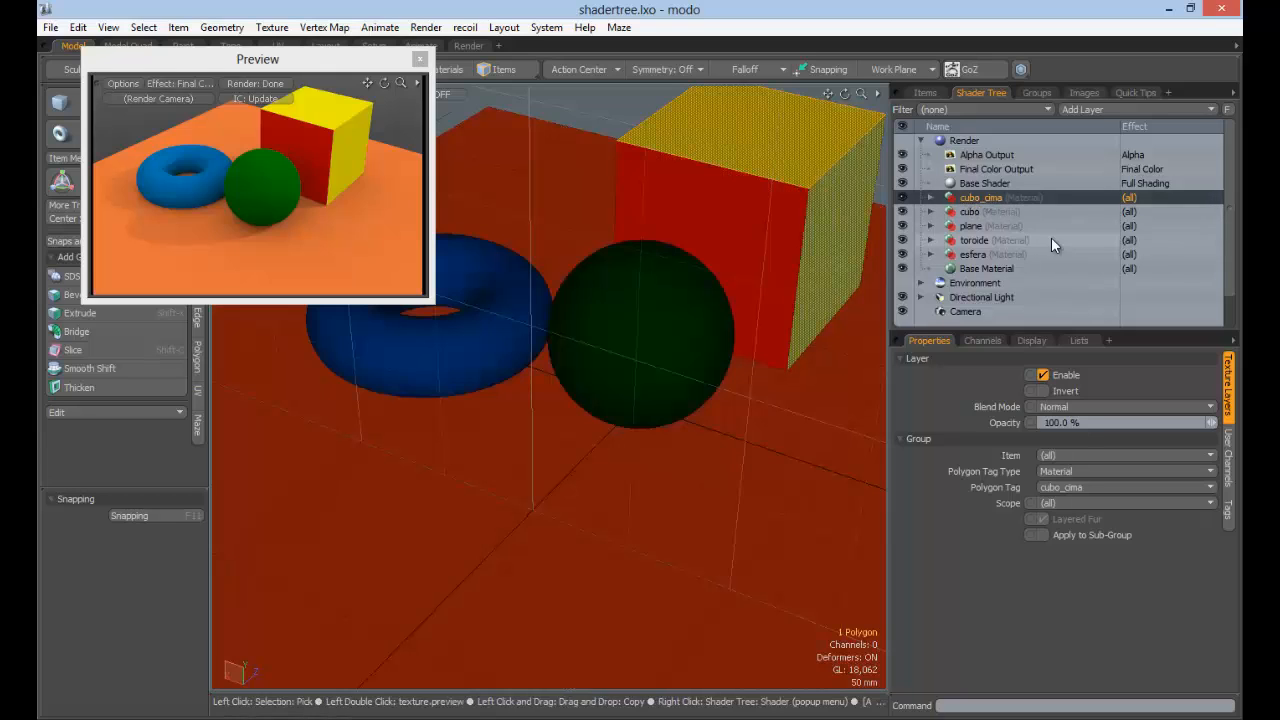
# In Items mode, move Base Material above cubo_cima in the Shader Tree and lower it in stages to below cubo and below plane
pyautogui.click(514, 74)
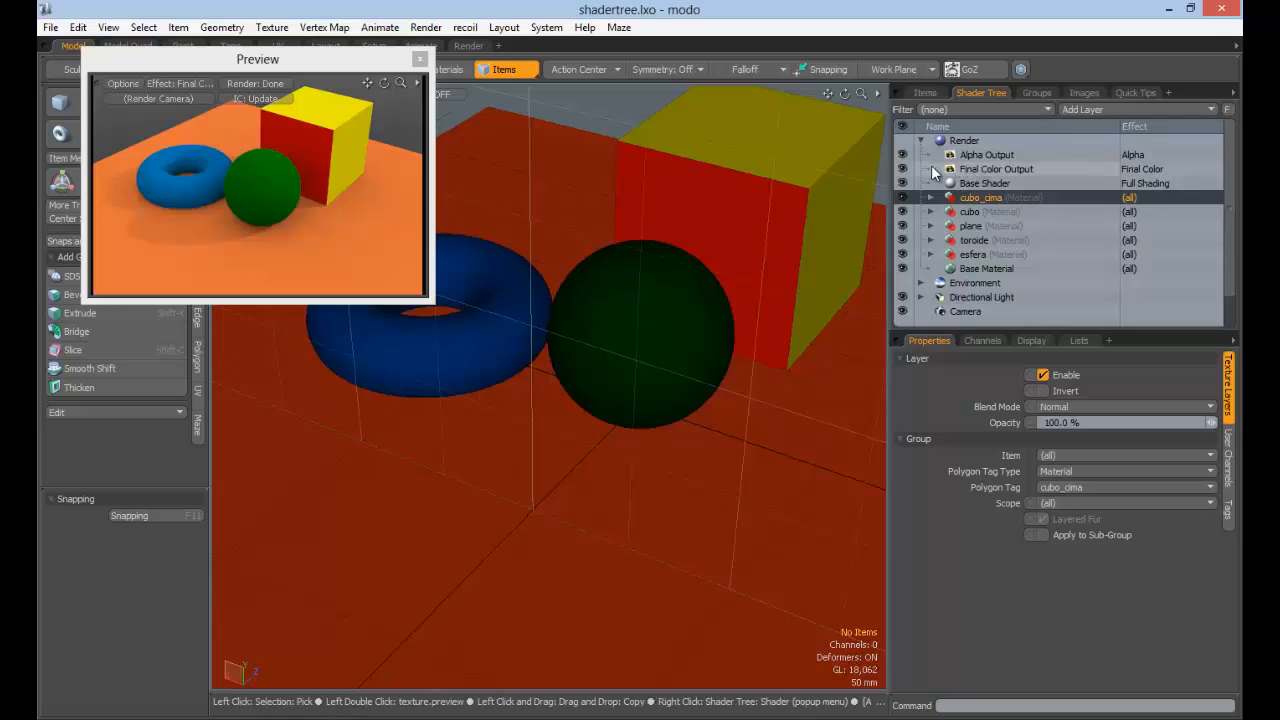
pyautogui.click(983, 270)
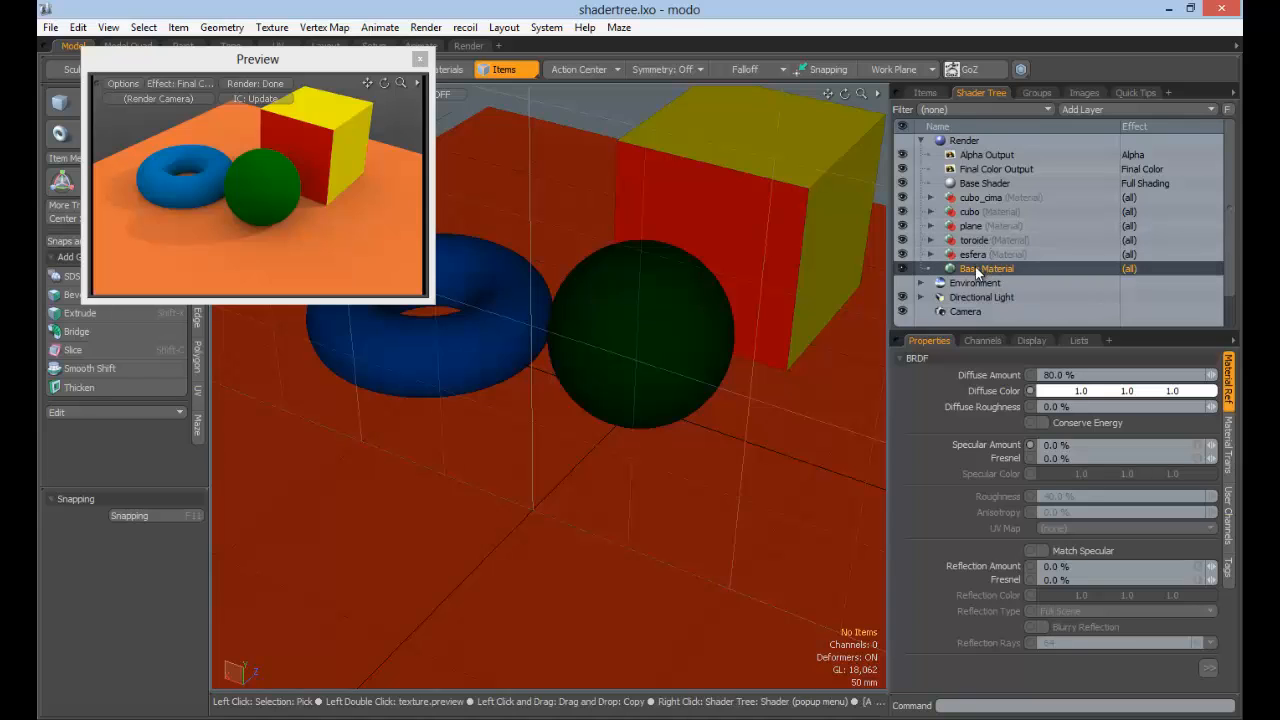
pyautogui.moveTo(980, 266); pyautogui.dragTo(985, 197)
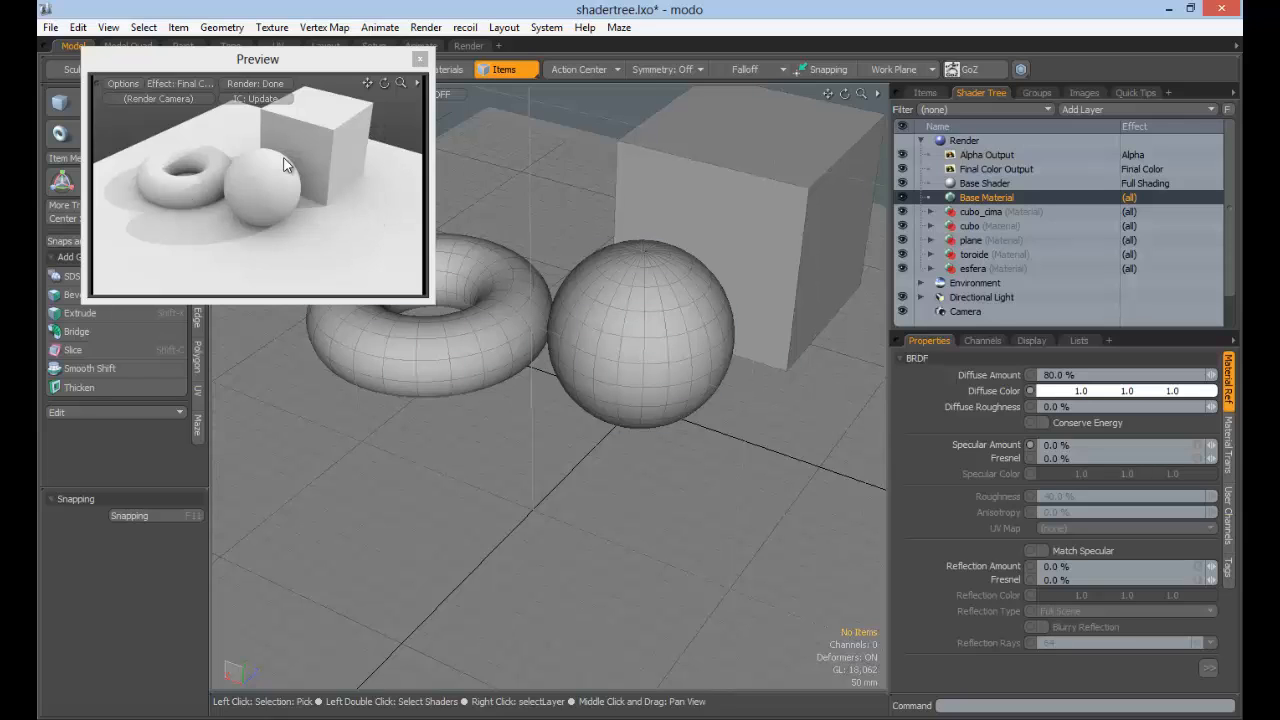
pyautogui.moveTo(985, 197); pyautogui.dragTo(991, 229)
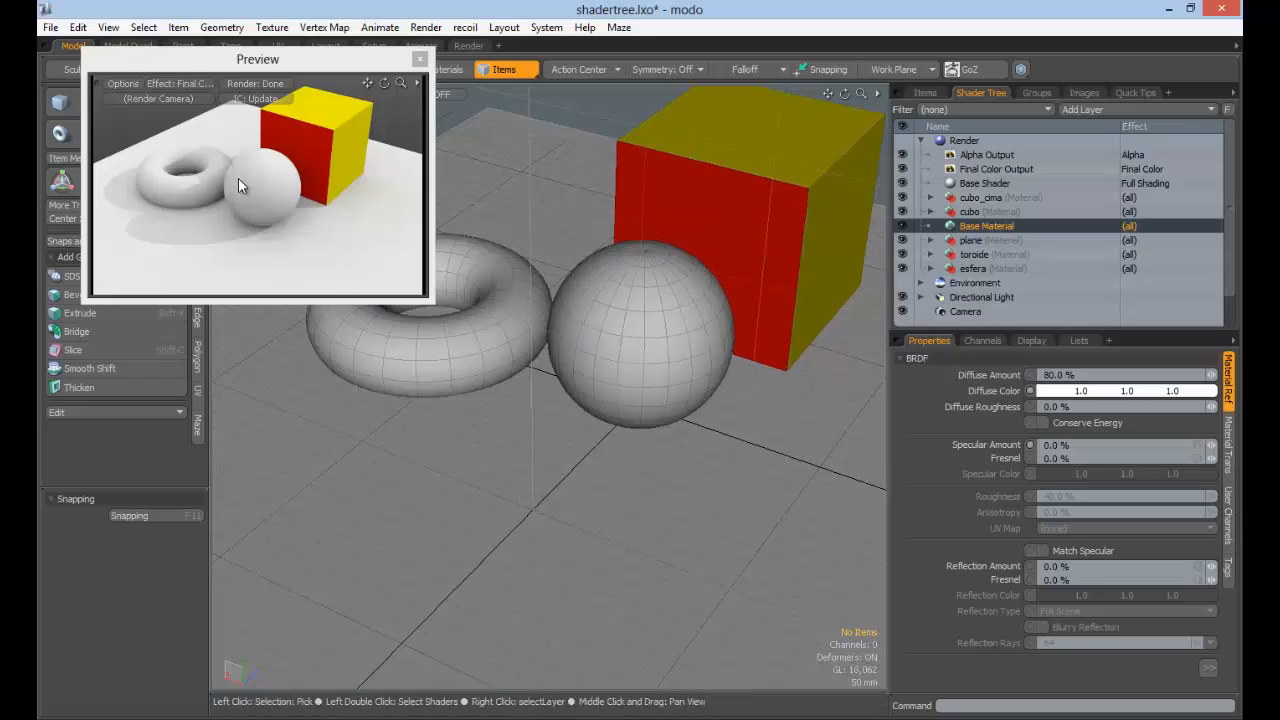
pyautogui.moveTo(986, 236); pyautogui.dragTo(988, 252)
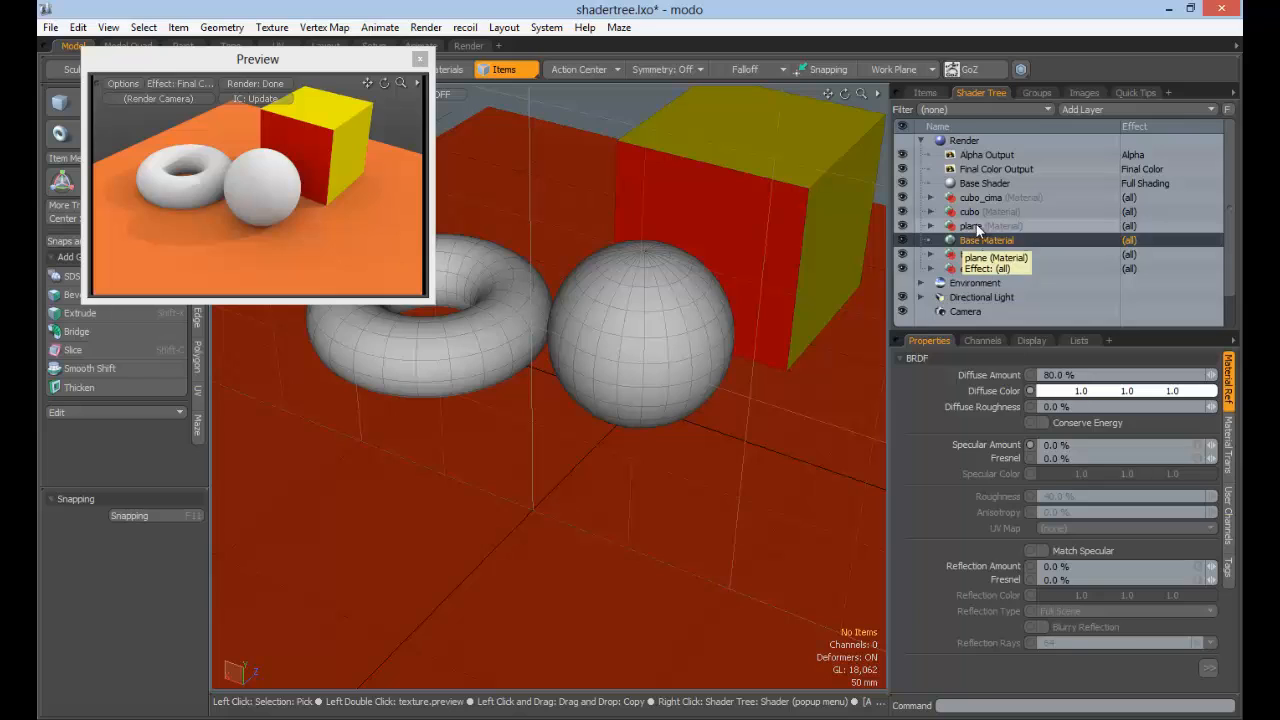
# Check the plane, toroide and esfera groups and return Base Material to below esfera in the Shader Tree
pyautogui.click(967, 227)
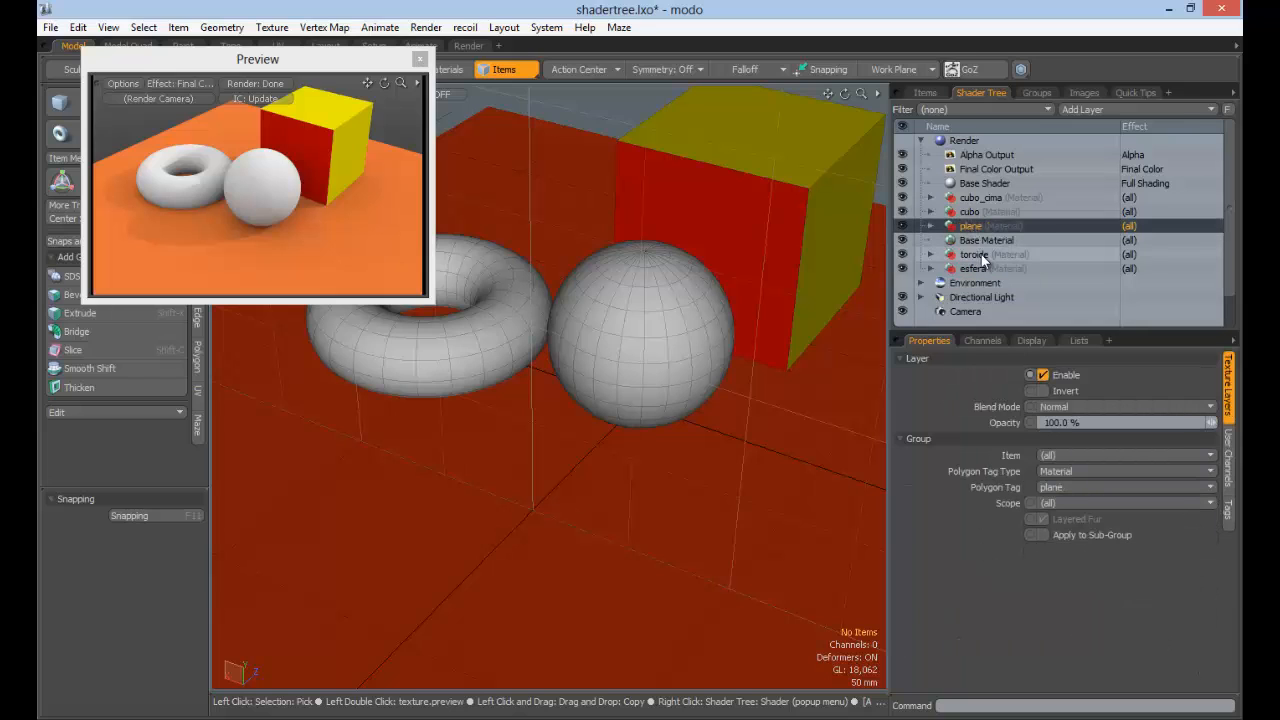
pyautogui.click(1000, 254)
pyautogui.click(1005, 269)
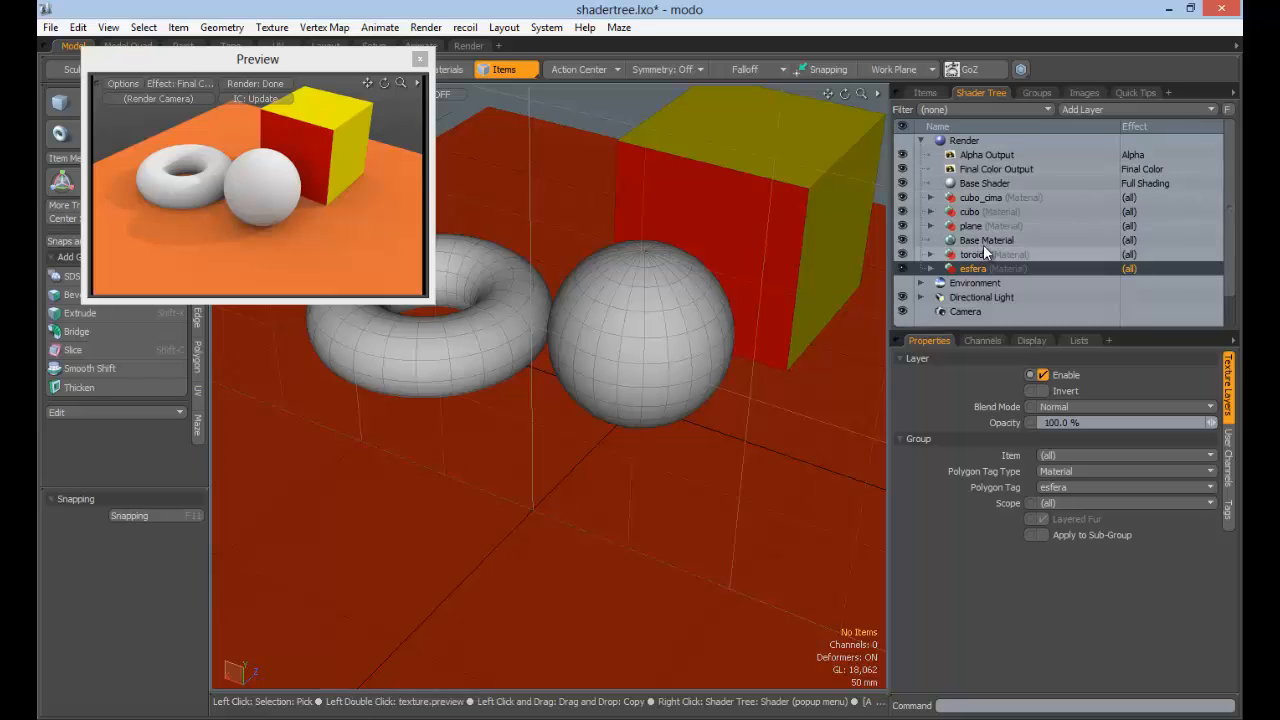
pyautogui.moveTo(985, 241); pyautogui.dragTo(978, 281)
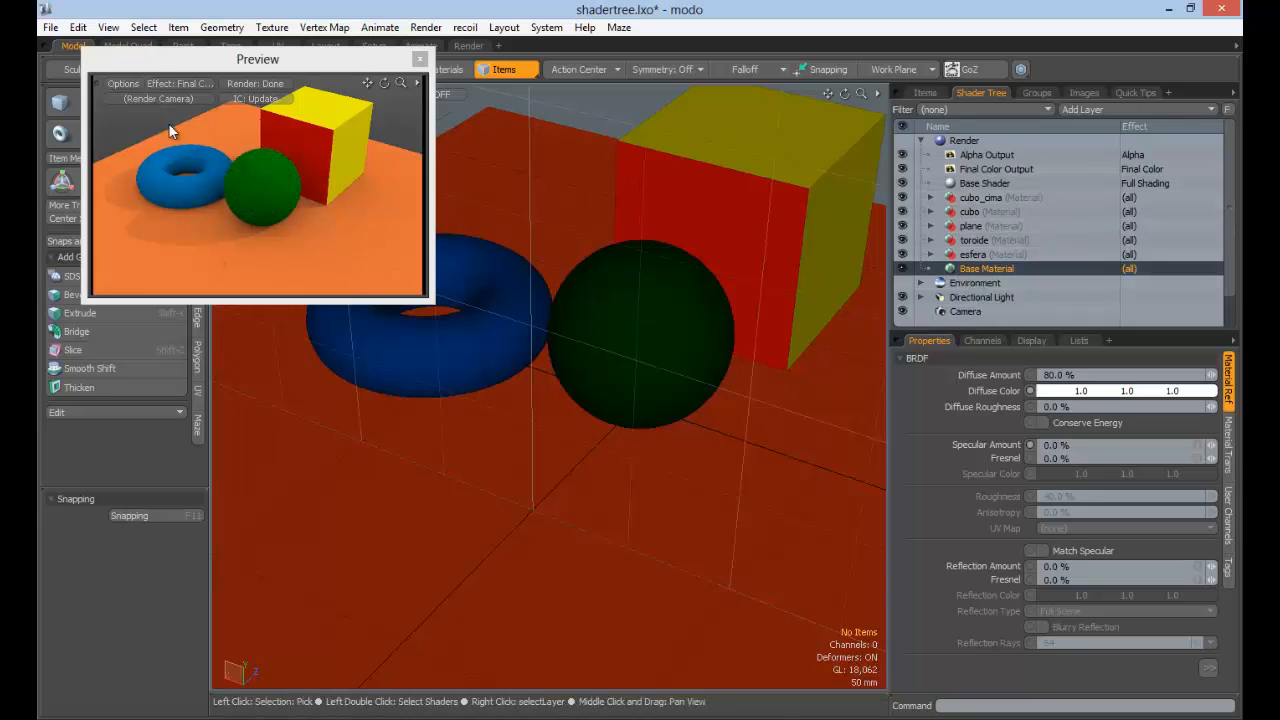
# Move Base Material above cubo_cima again, try it below plane and below cubo_cima, and put it back beneath all material groups
pyautogui.moveTo(986, 272); pyautogui.dragTo(984, 198)
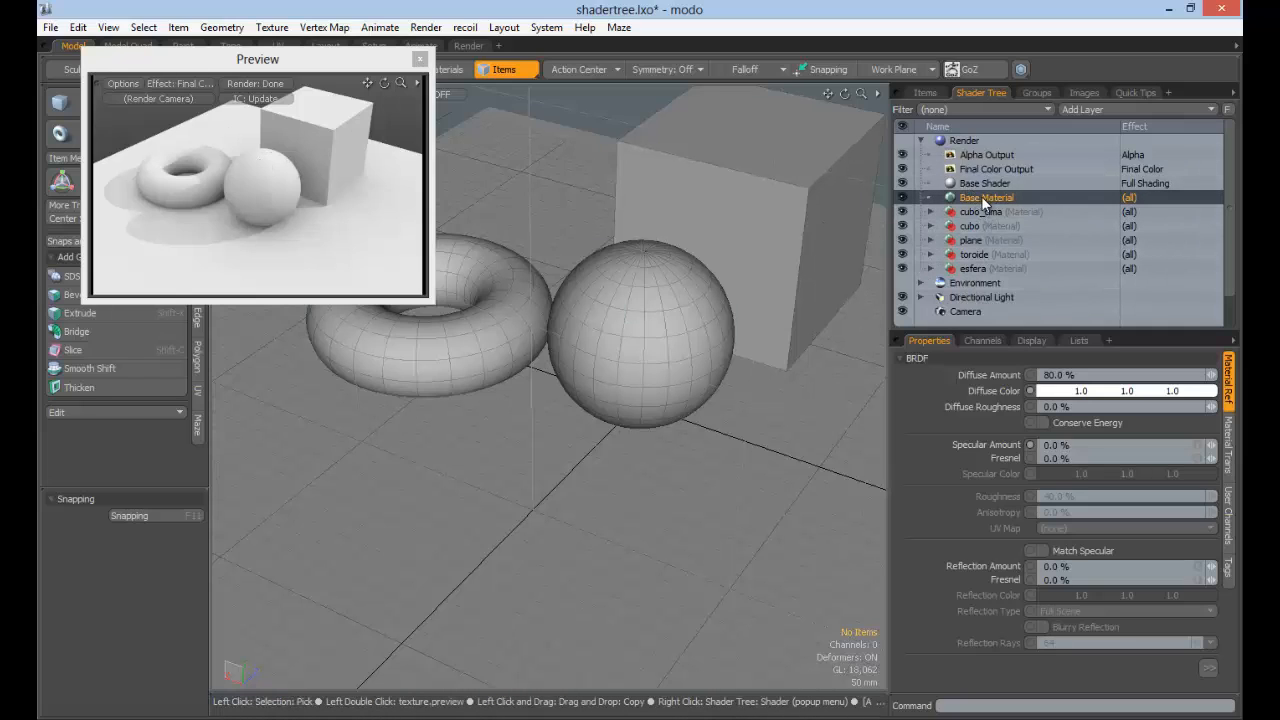
pyautogui.moveTo(1000, 283); pyautogui.dragTo(983, 246)
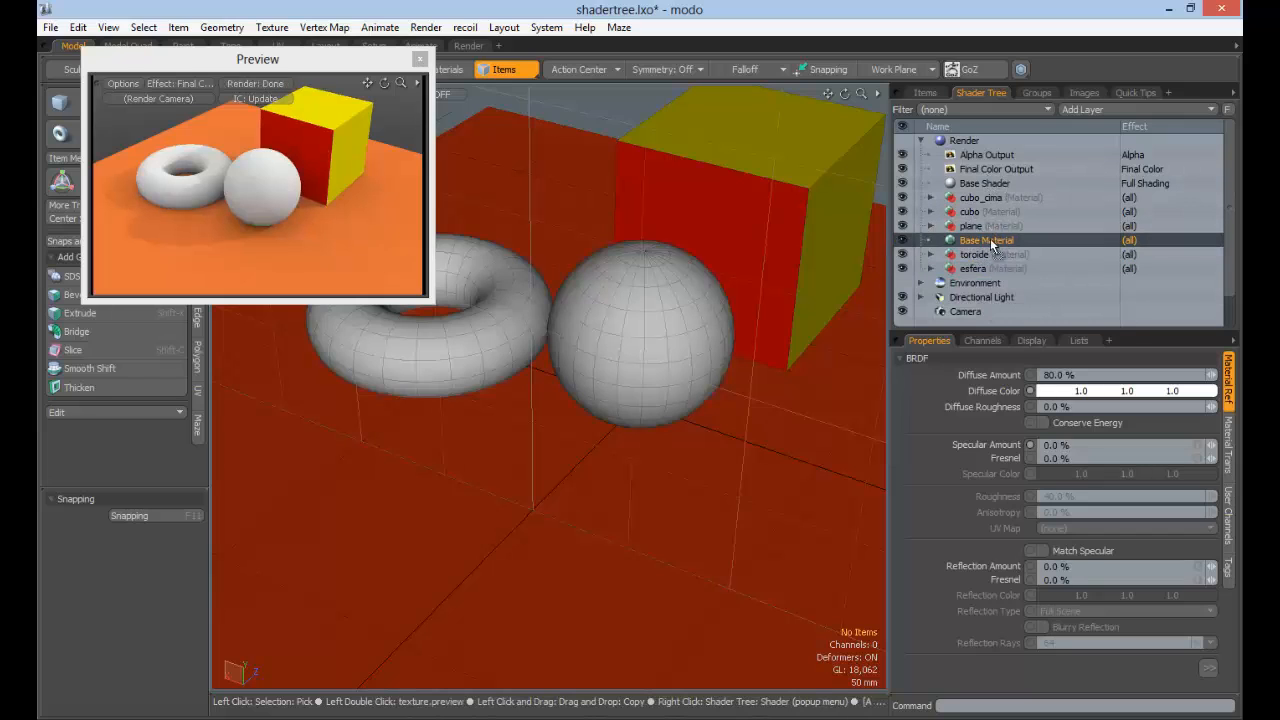
pyautogui.moveTo(992, 244); pyautogui.dragTo(995, 274)
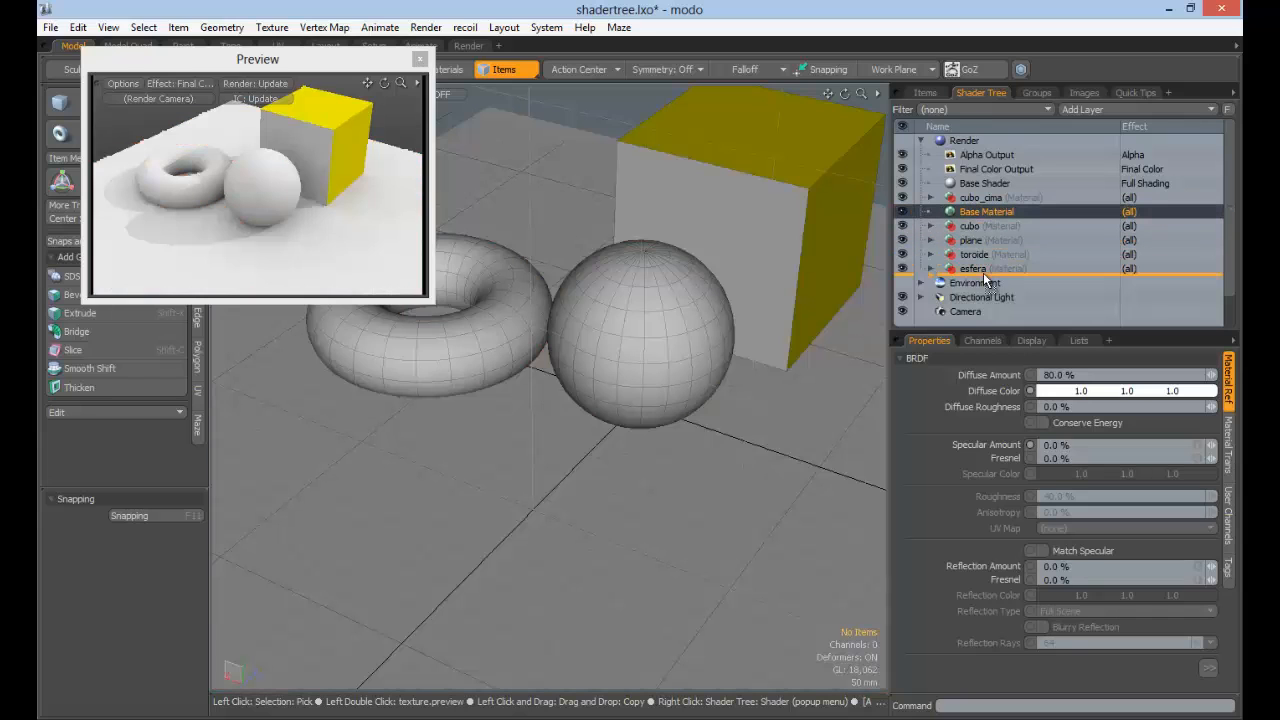
# Review the cubo_cima, cubo, plane and toroide groups and move toroide above plane in the Shader Tree
pyautogui.click(972, 199)
pyautogui.click(972, 212)
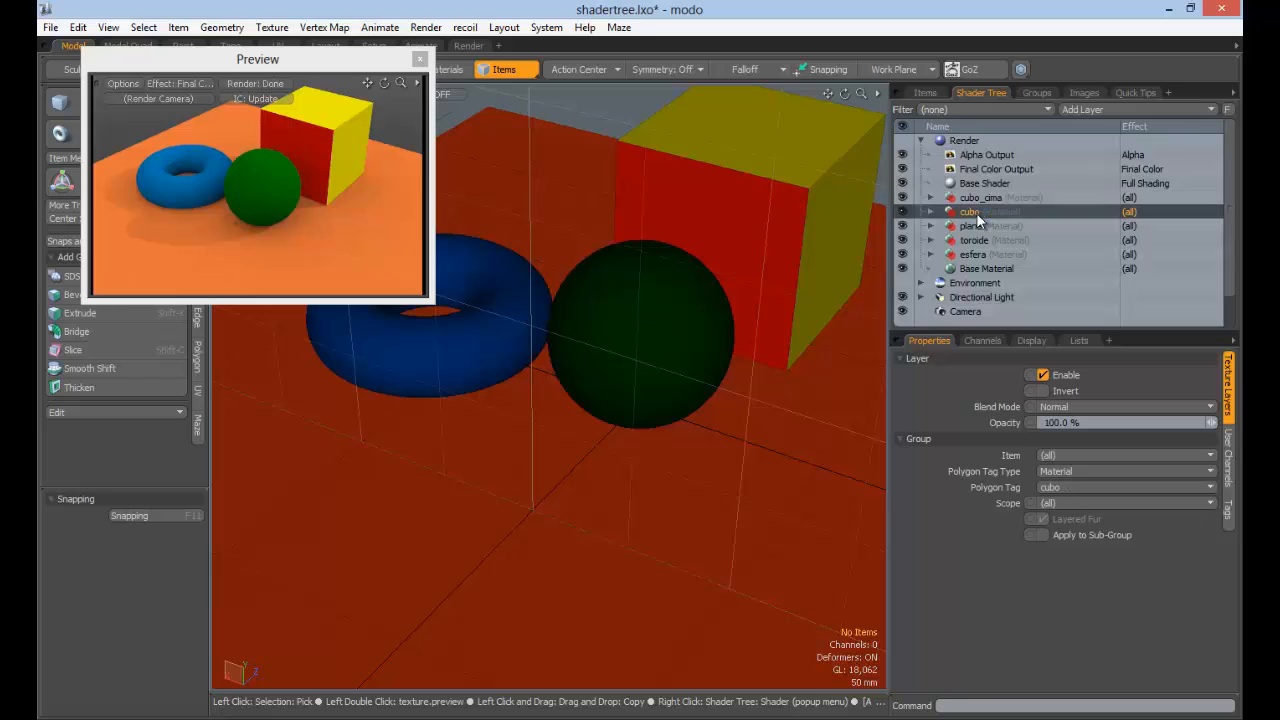
pyautogui.click(974, 226)
pyautogui.click(975, 241)
pyautogui.click(977, 223)
pyautogui.click(977, 198)
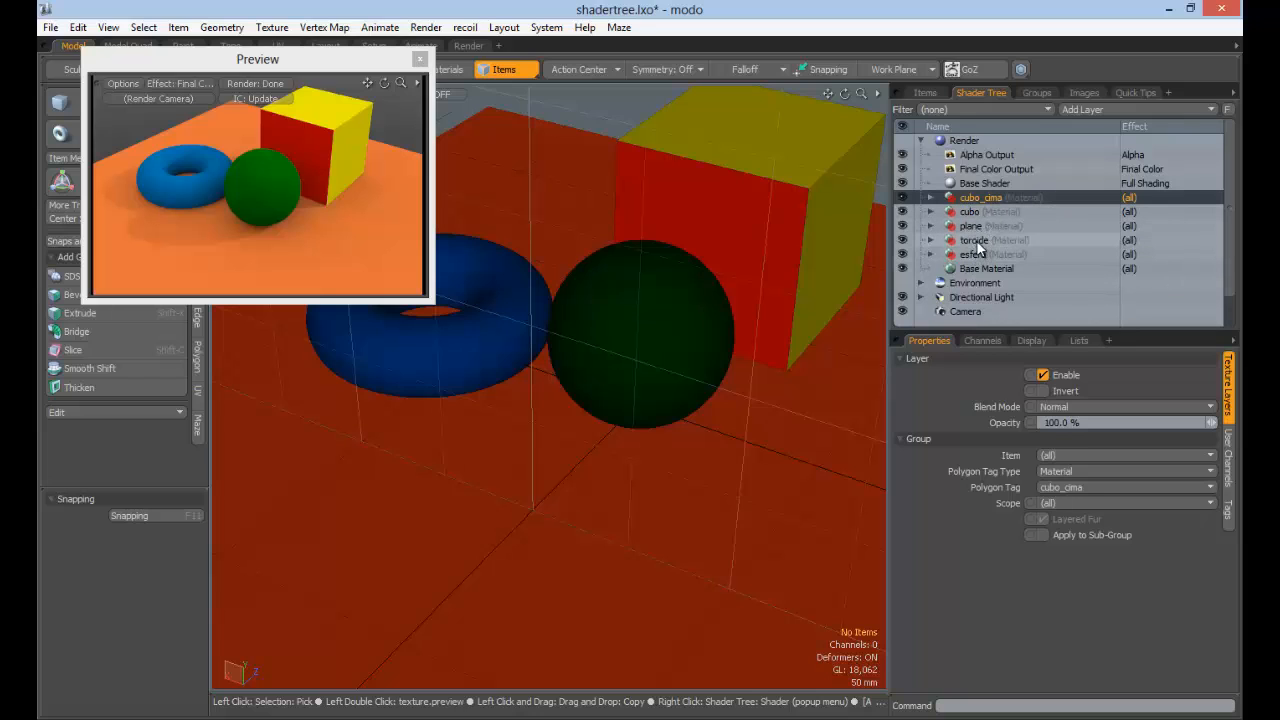
pyautogui.click(978, 242)
pyautogui.moveTo(978, 244); pyautogui.dragTo(998, 218)
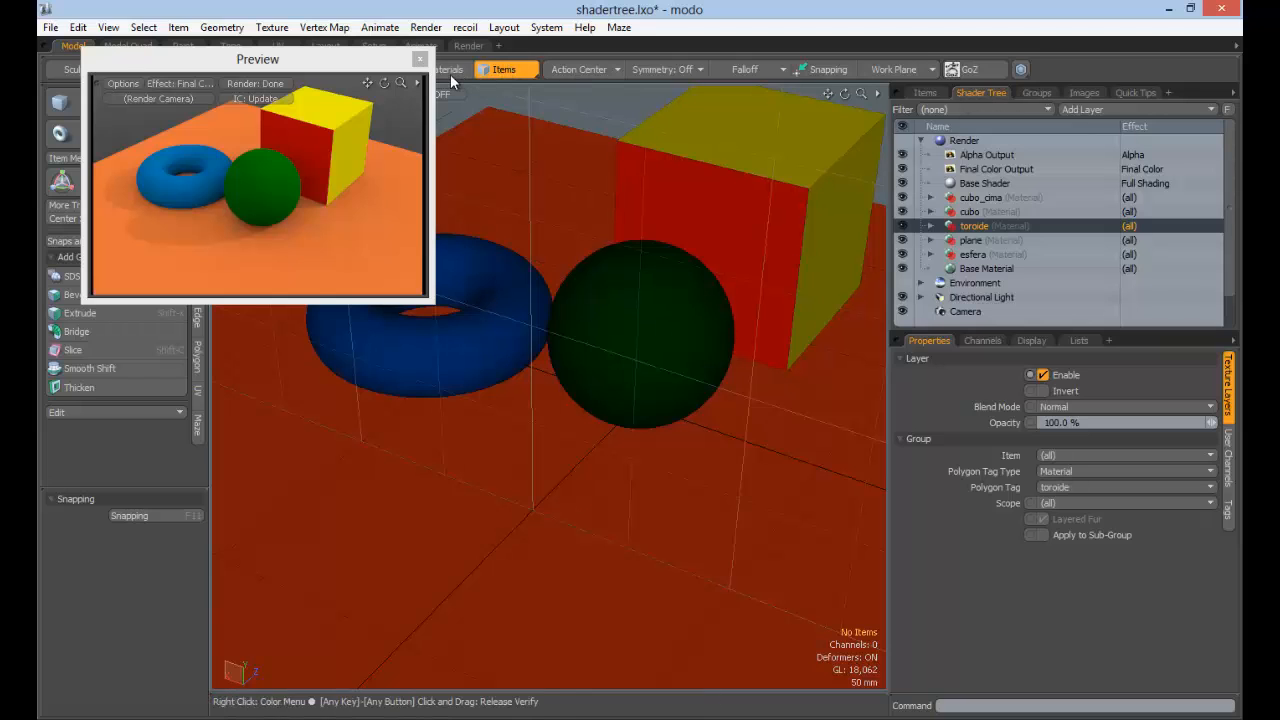
# Select all of the sphere's polygons and check the available material names in the Polygon Set Material dialog, leaving the assignment unchanged
pyautogui.moveTo(300, 59); pyautogui.dragTo(217, 55)
pyautogui.click(376, 69)
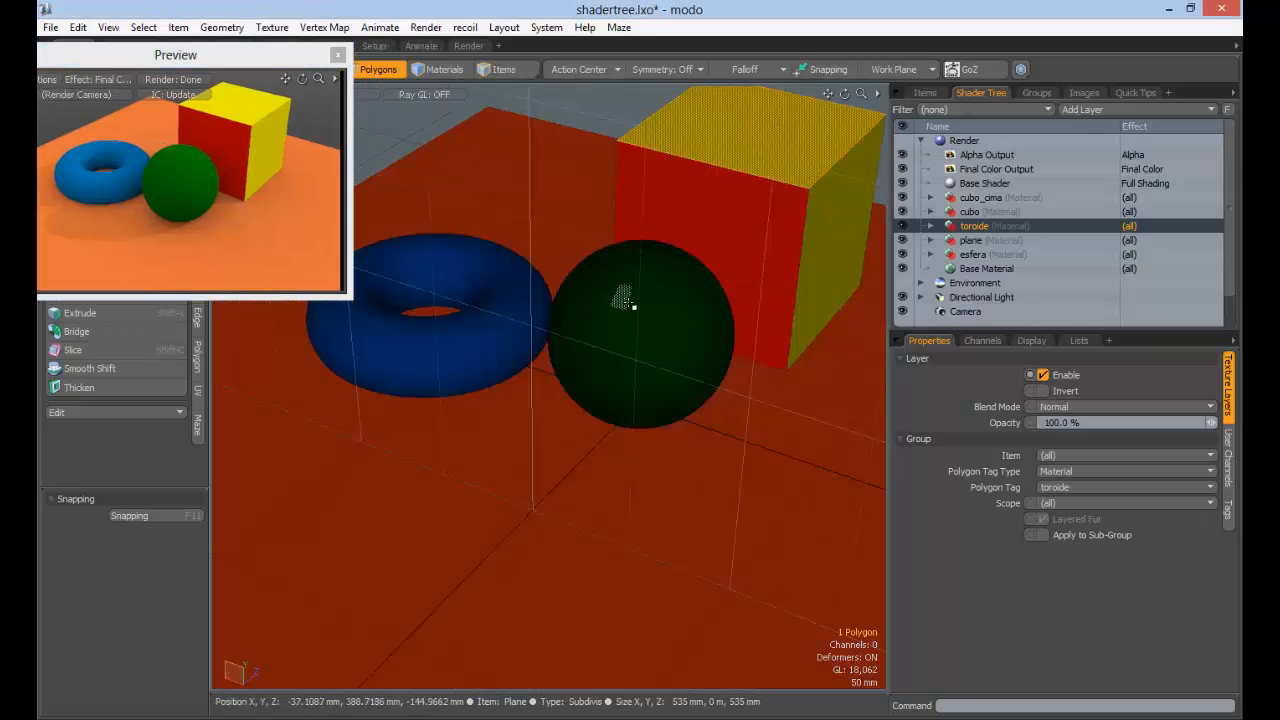
pyautogui.doubleClick(633, 307)
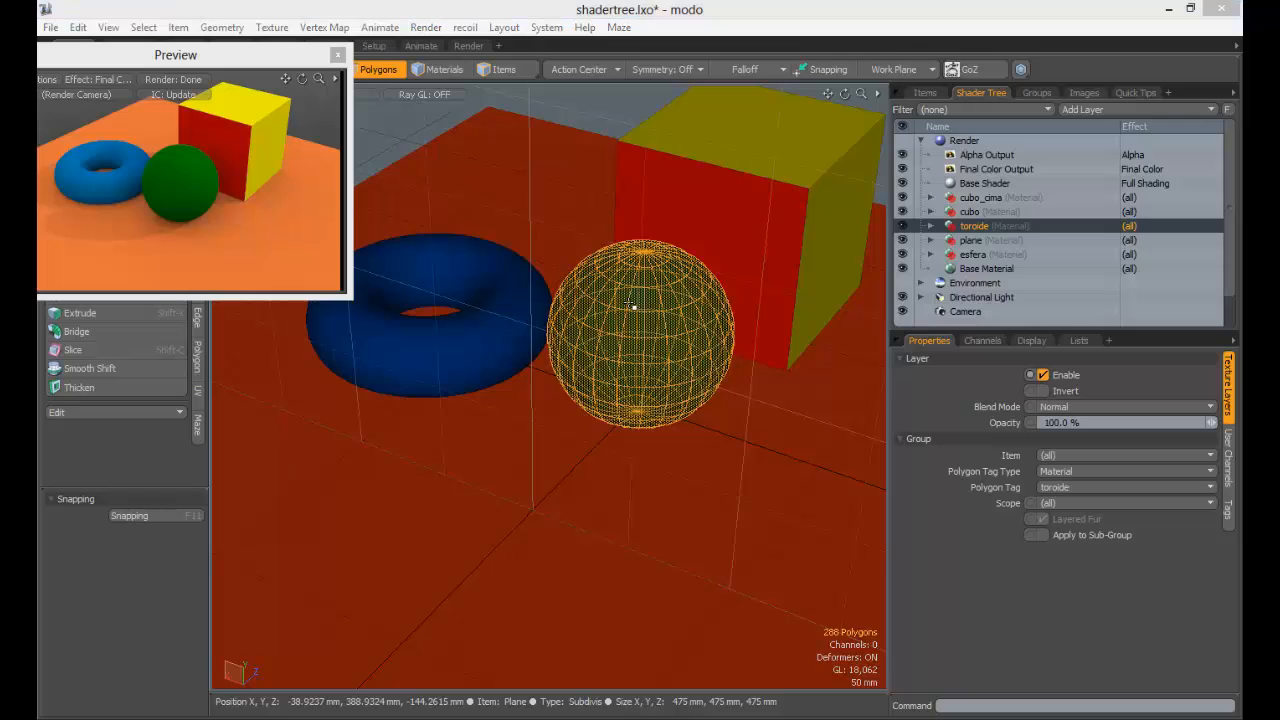
pyautogui.press('m')
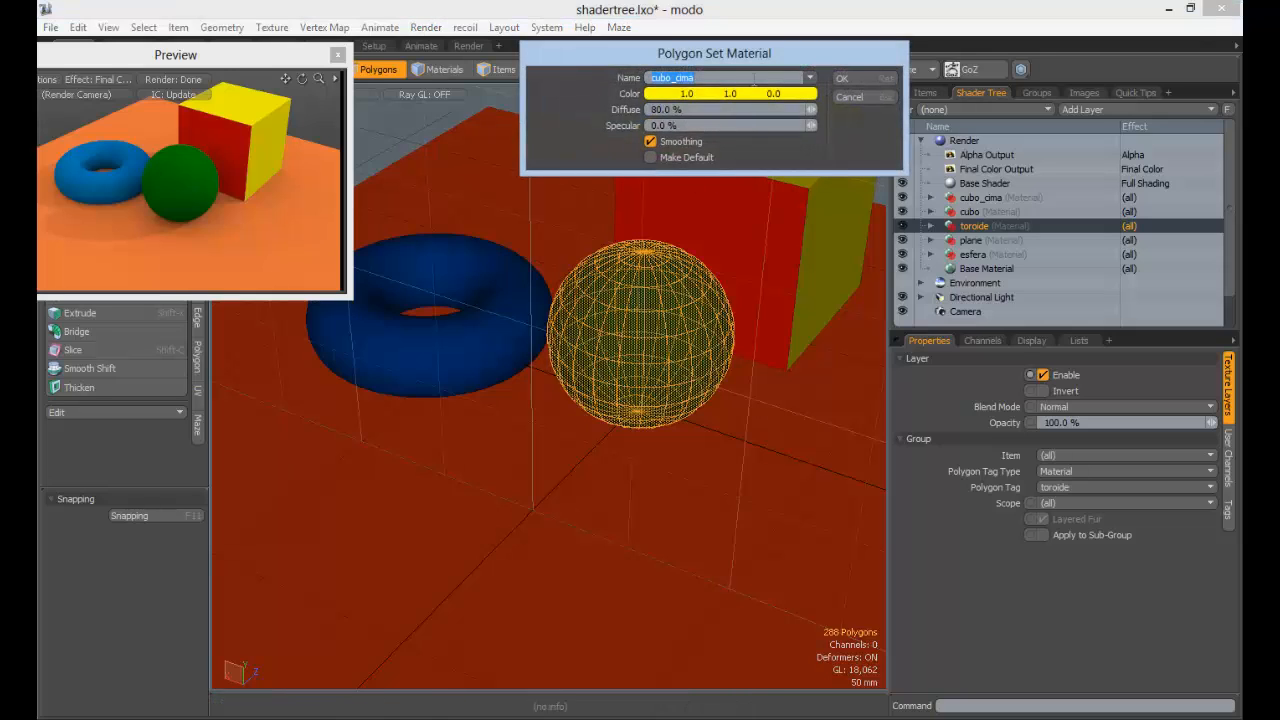
pyautogui.click(812, 79)
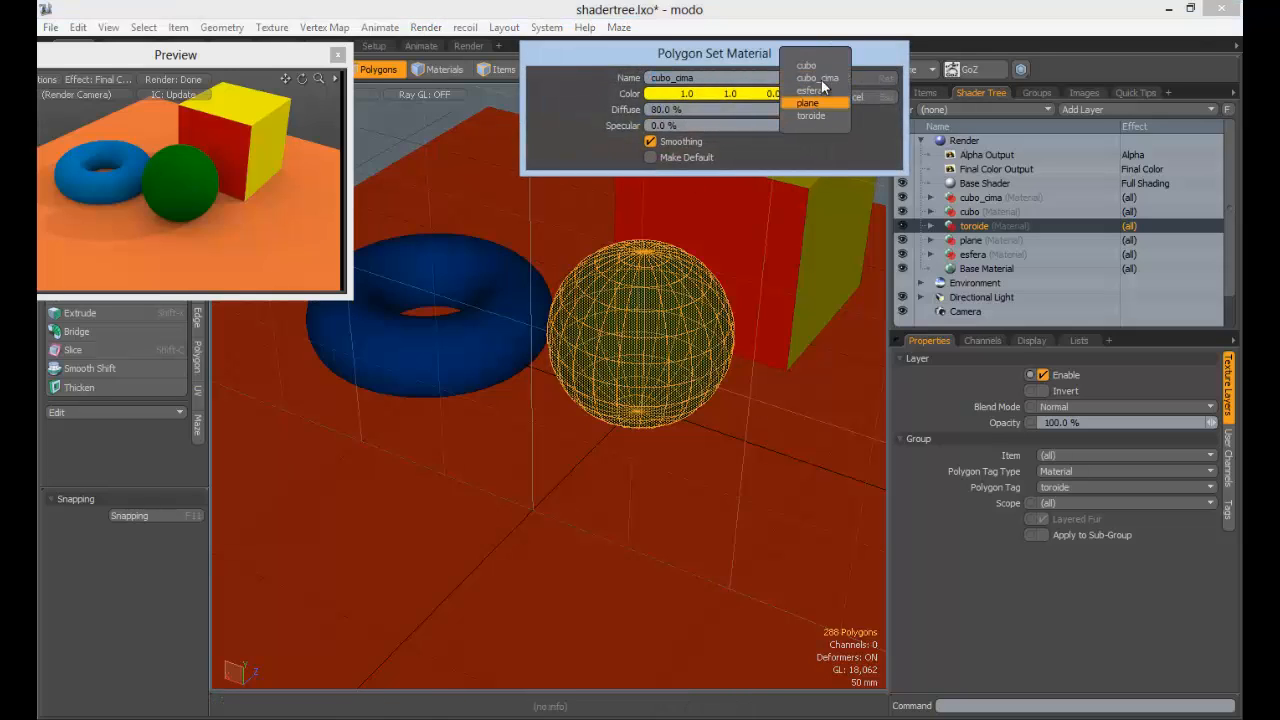
pyautogui.click(692, 58)
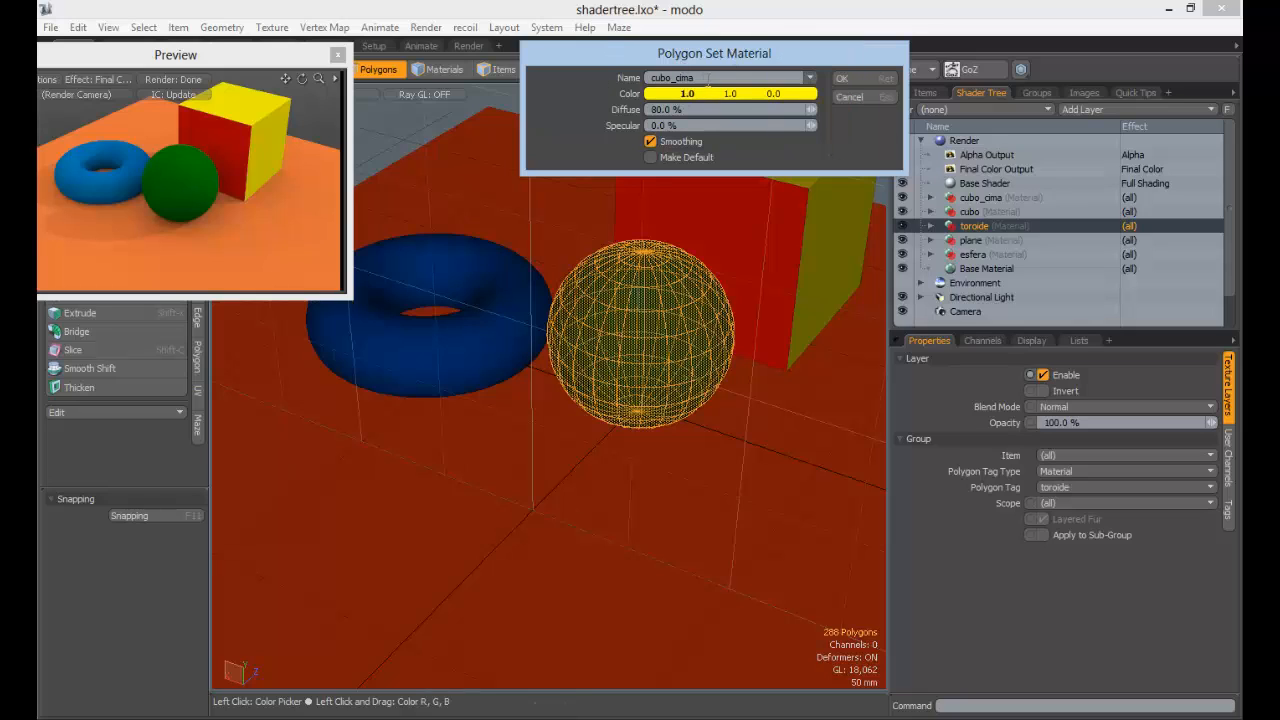
pyautogui.moveTo(697, 79); pyautogui.dragTo(658, 87)
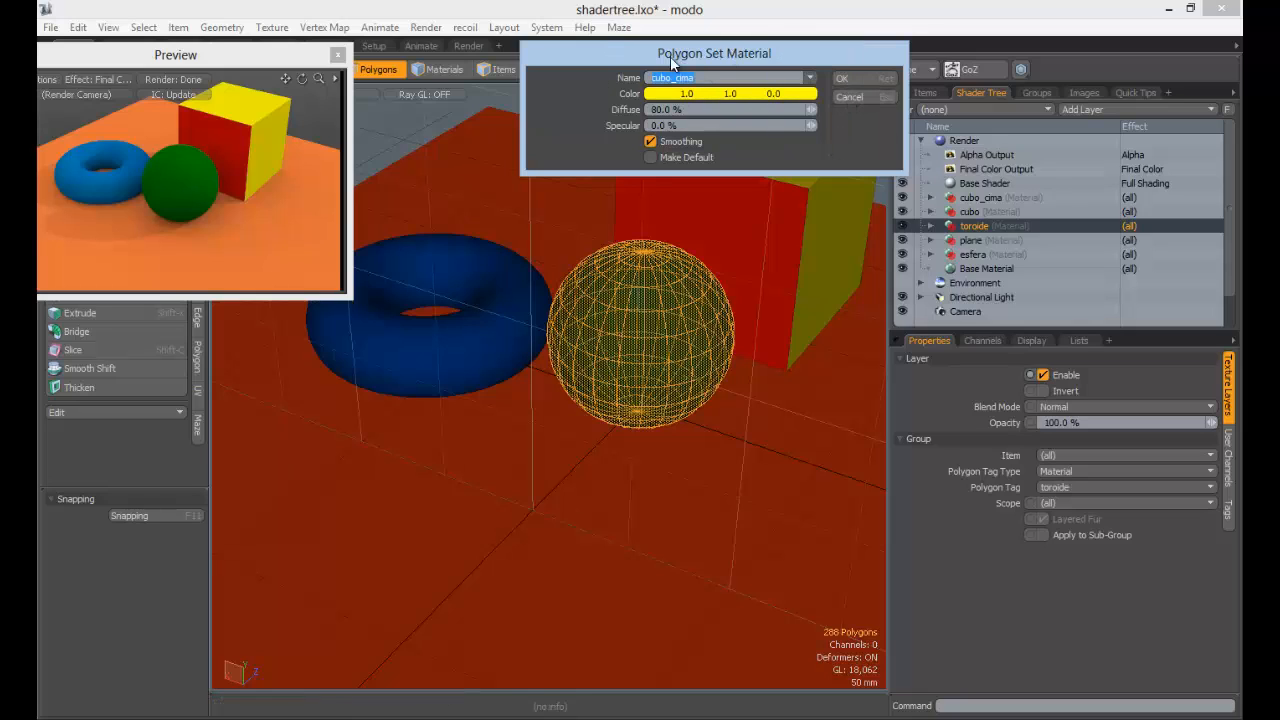
pyautogui.click(850, 97)
# Inspect the material inside the cubo_cima group and the group's polygon tag setting
pyautogui.click(979, 193)
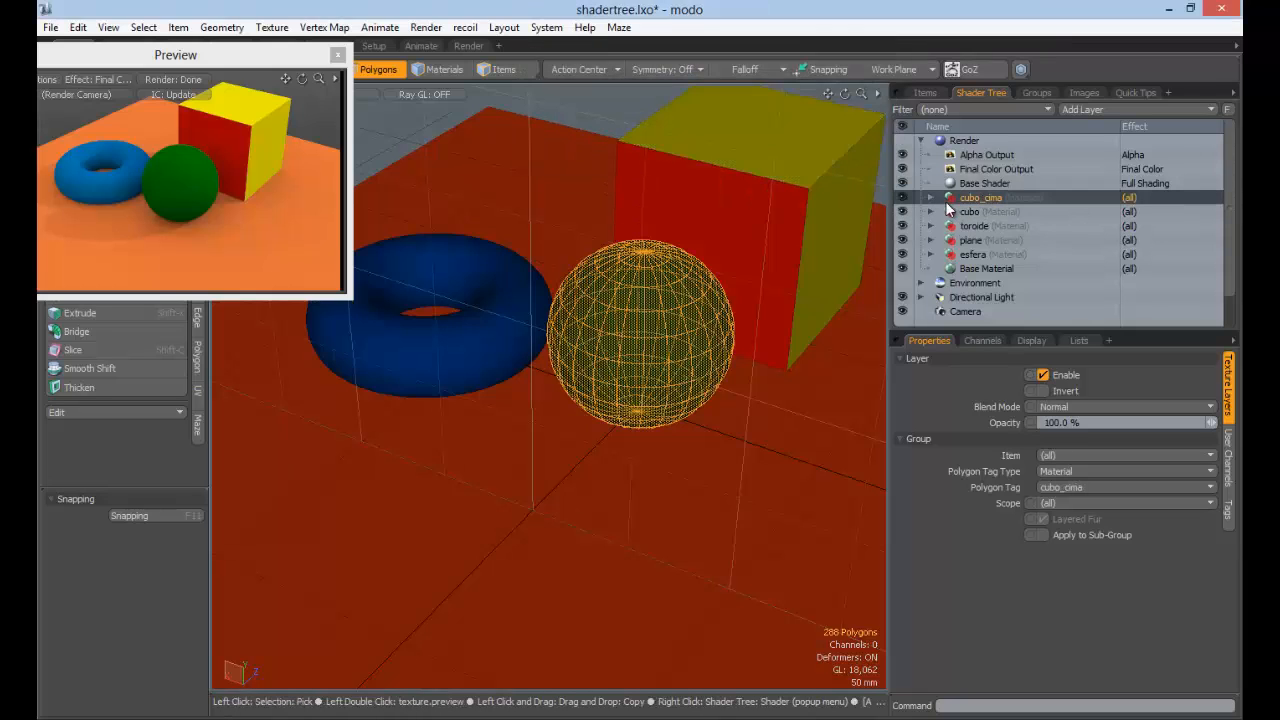
pyautogui.click(931, 197)
pyautogui.click(985, 211)
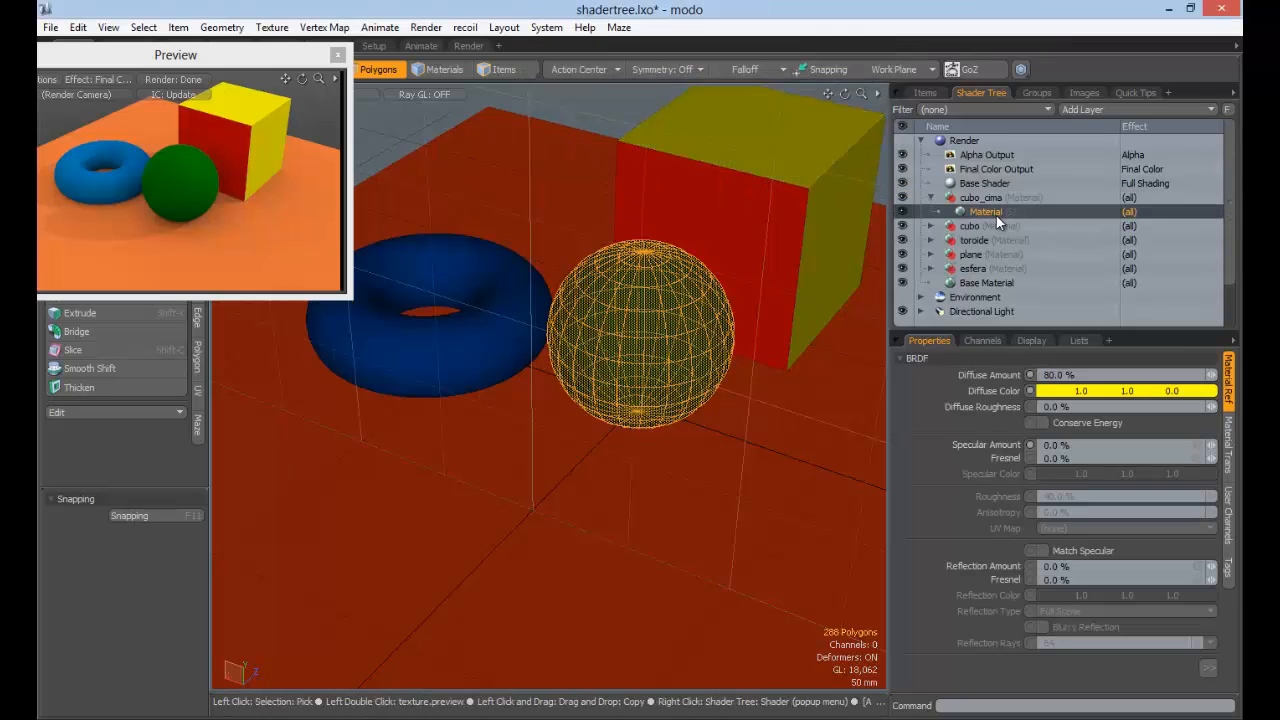
pyautogui.click(988, 198)
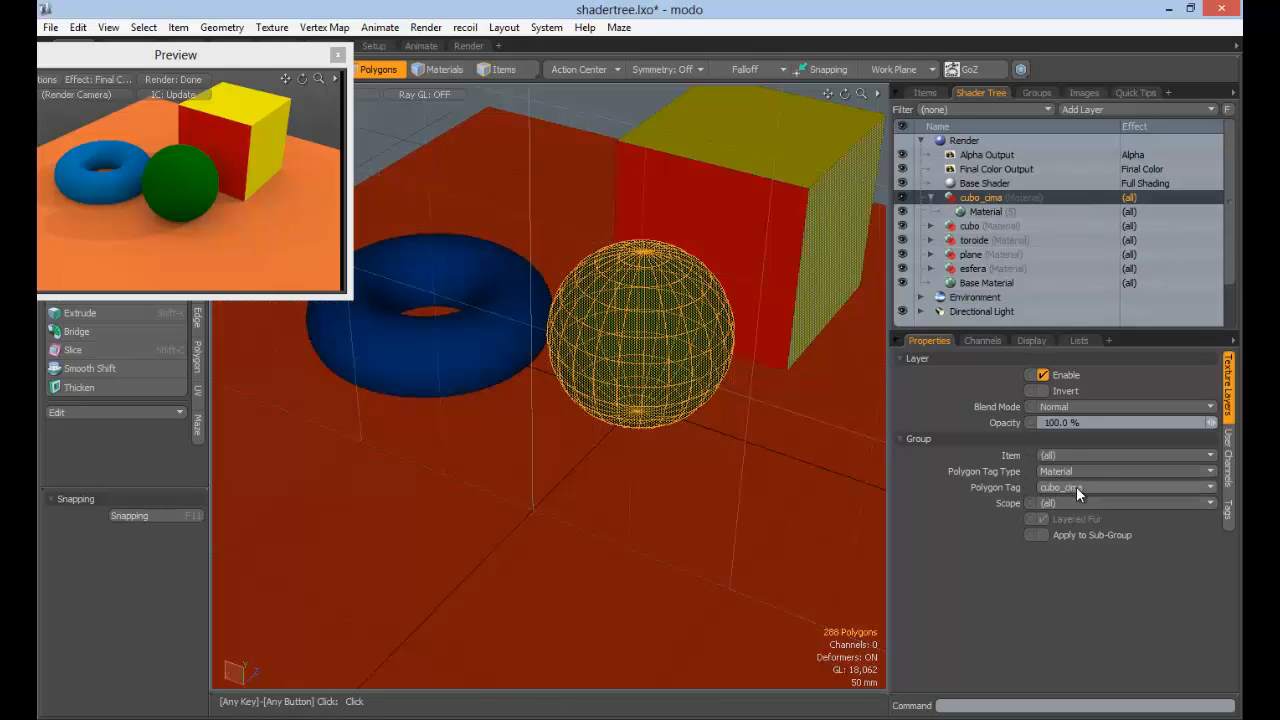
pyautogui.click(1076, 486)
pyautogui.click(1090, 489)
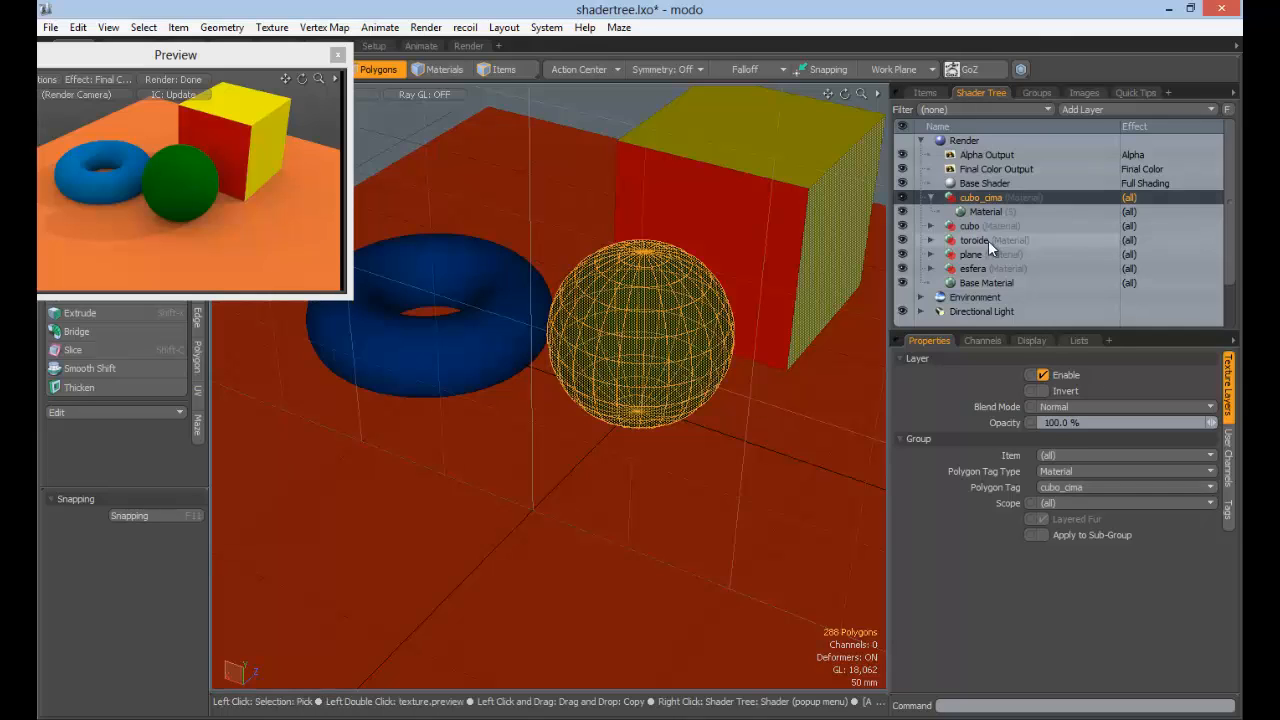
# Expand the toroide group to view its material and check its polygon tag
pyautogui.click(931, 240)
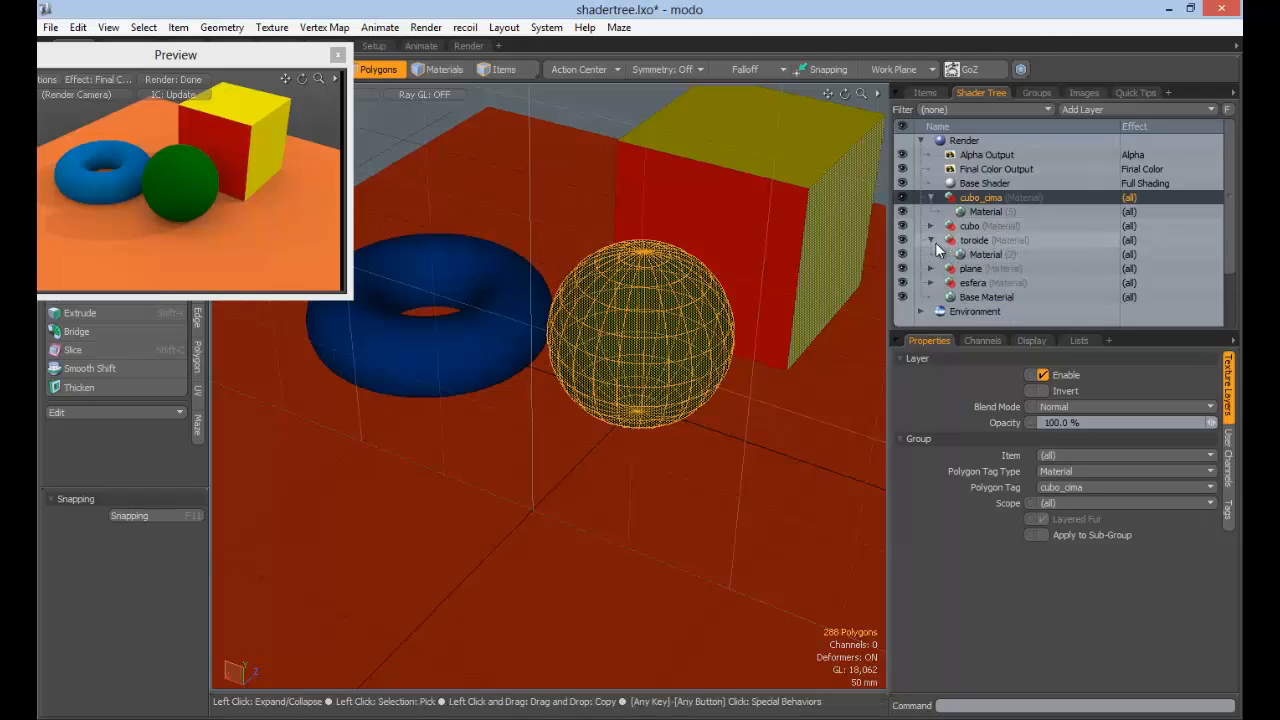
pyautogui.click(975, 240)
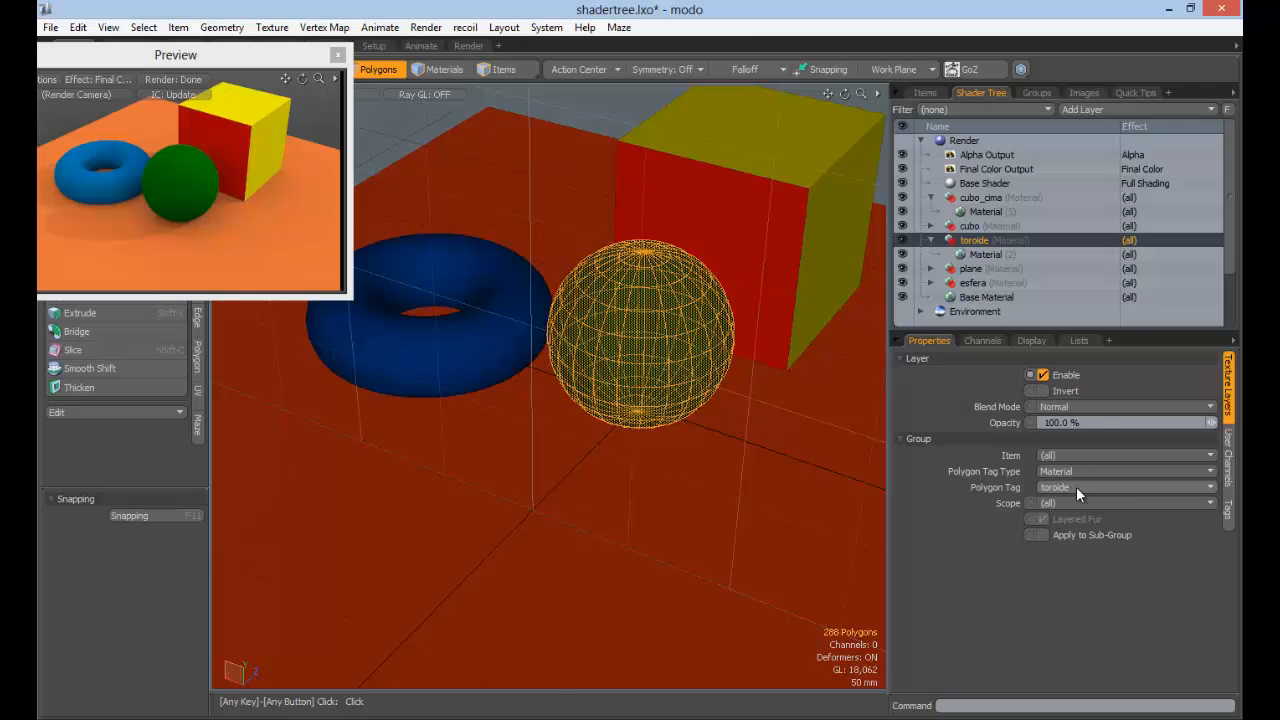
pyautogui.click(1076, 487)
pyautogui.click(1070, 485)
pyautogui.click(931, 240)
# Set the polygon tag of the cubo_cima group to (all) and collapse the group
pyautogui.click(968, 198)
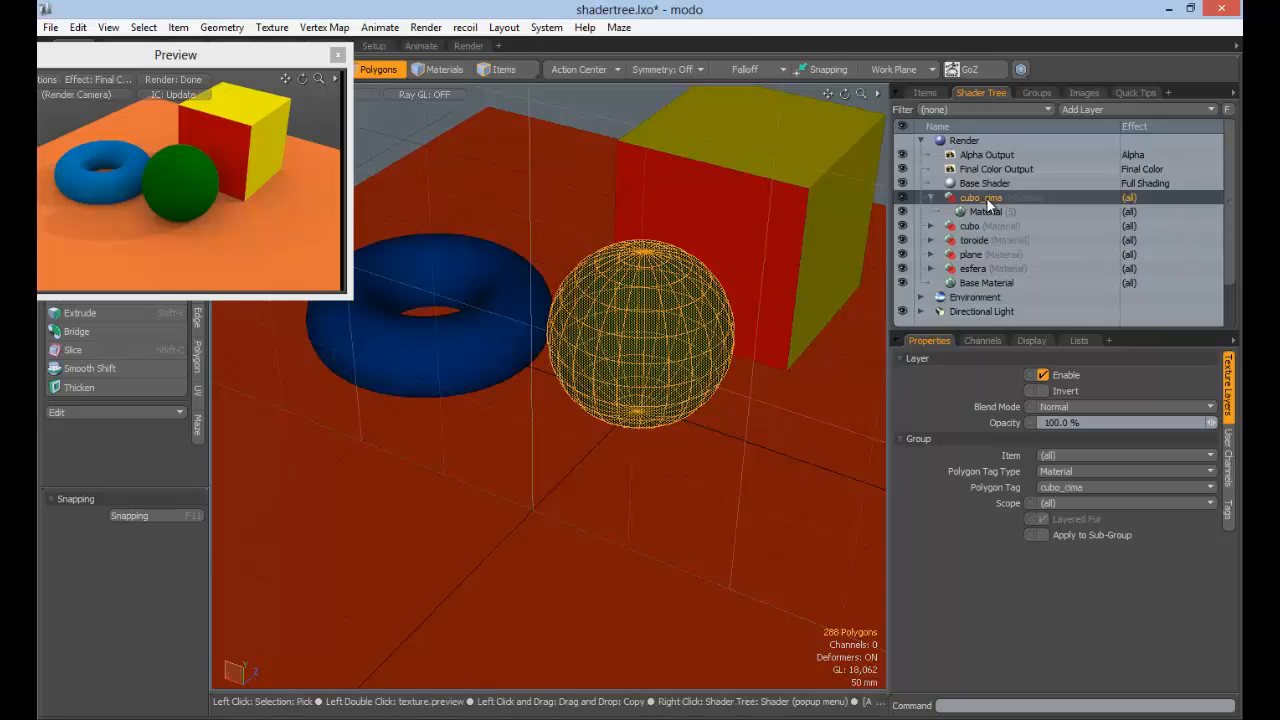
pyautogui.click(968, 198)
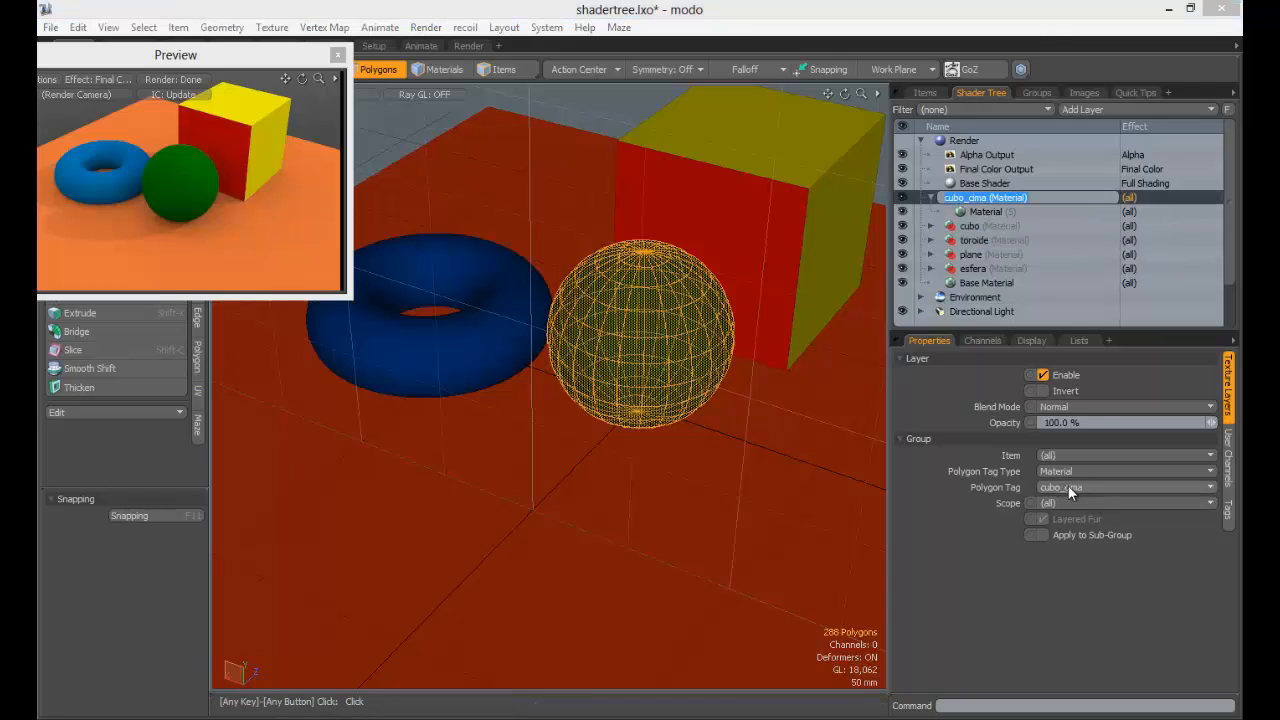
pyautogui.click(1084, 487)
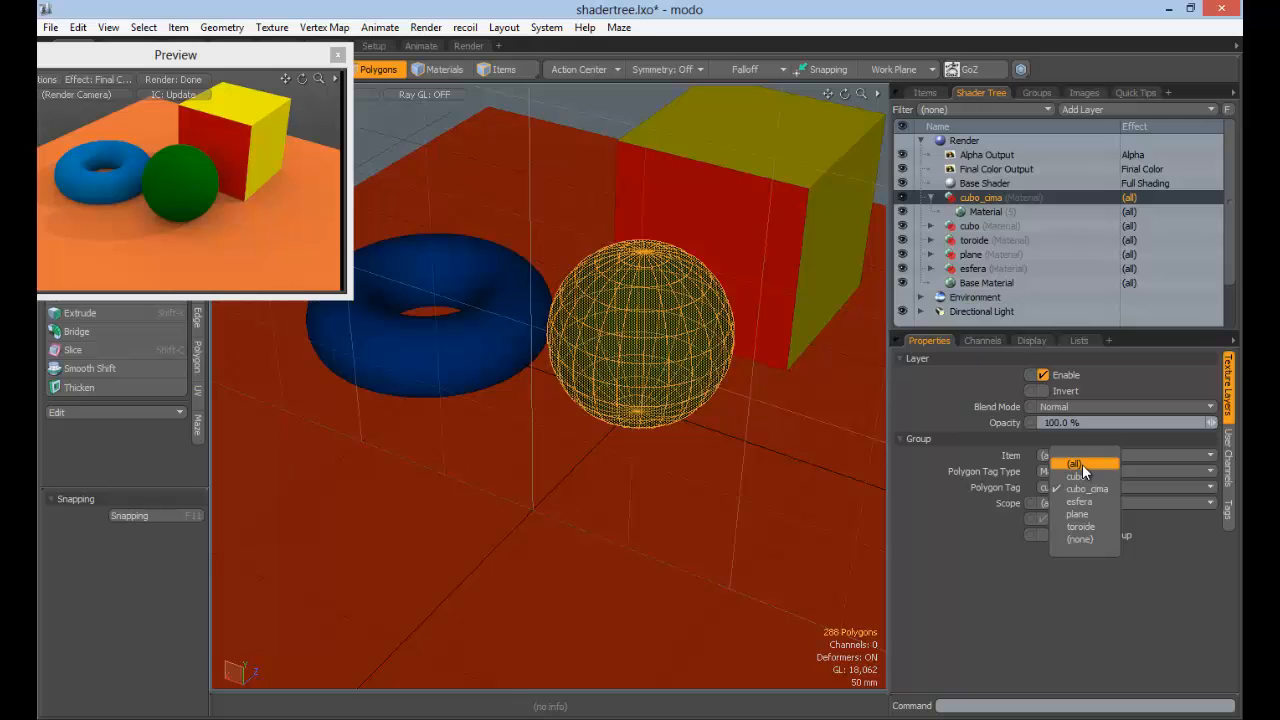
pyautogui.click(1080, 464)
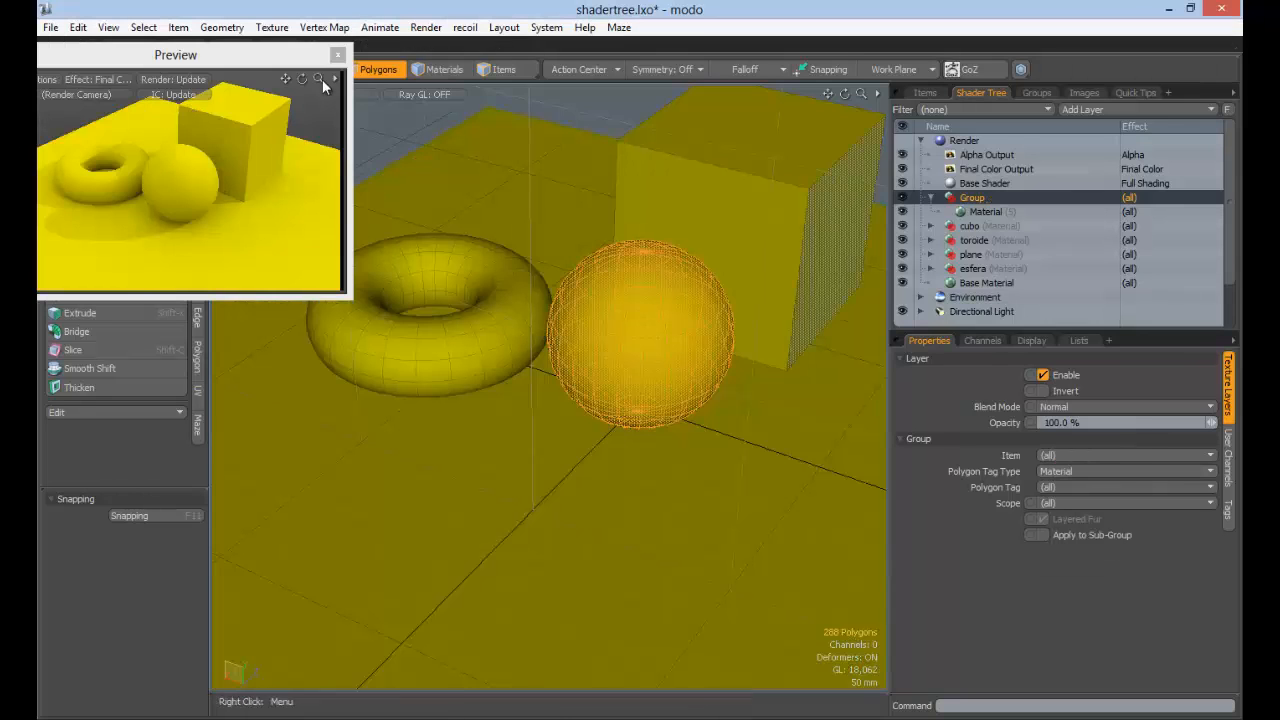
pyautogui.click(930, 197)
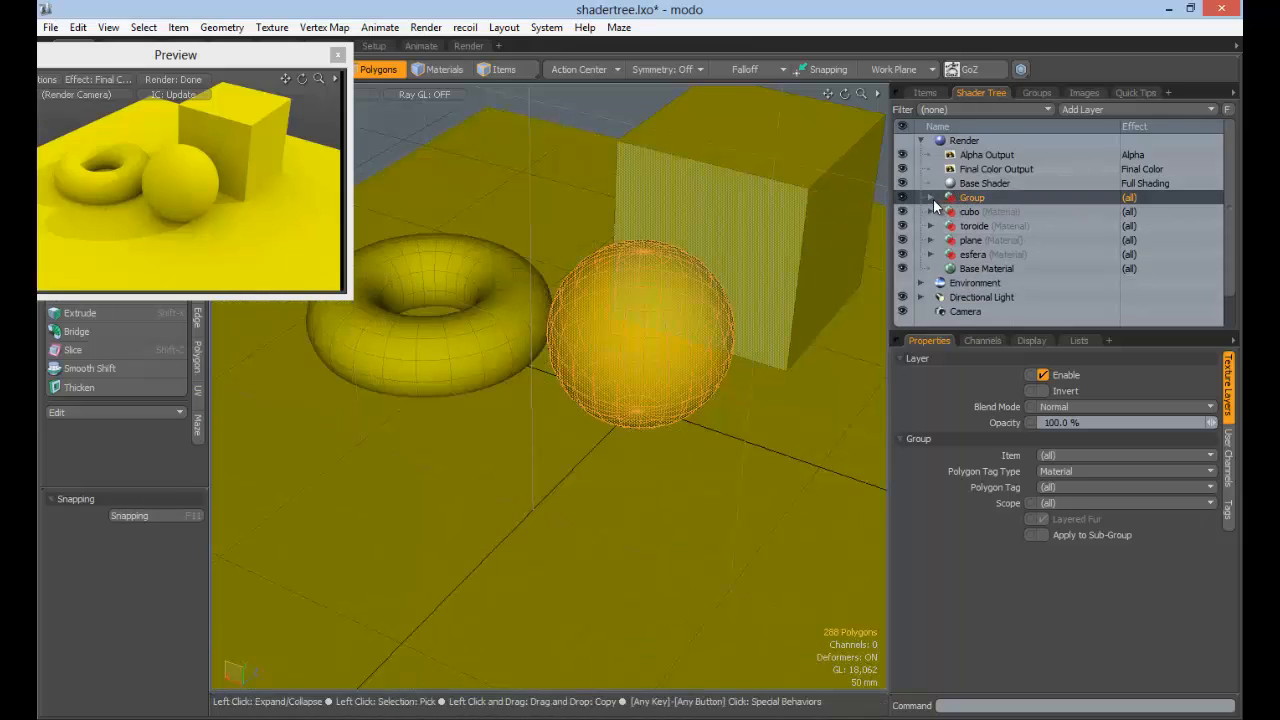
pyautogui.click(931, 198)
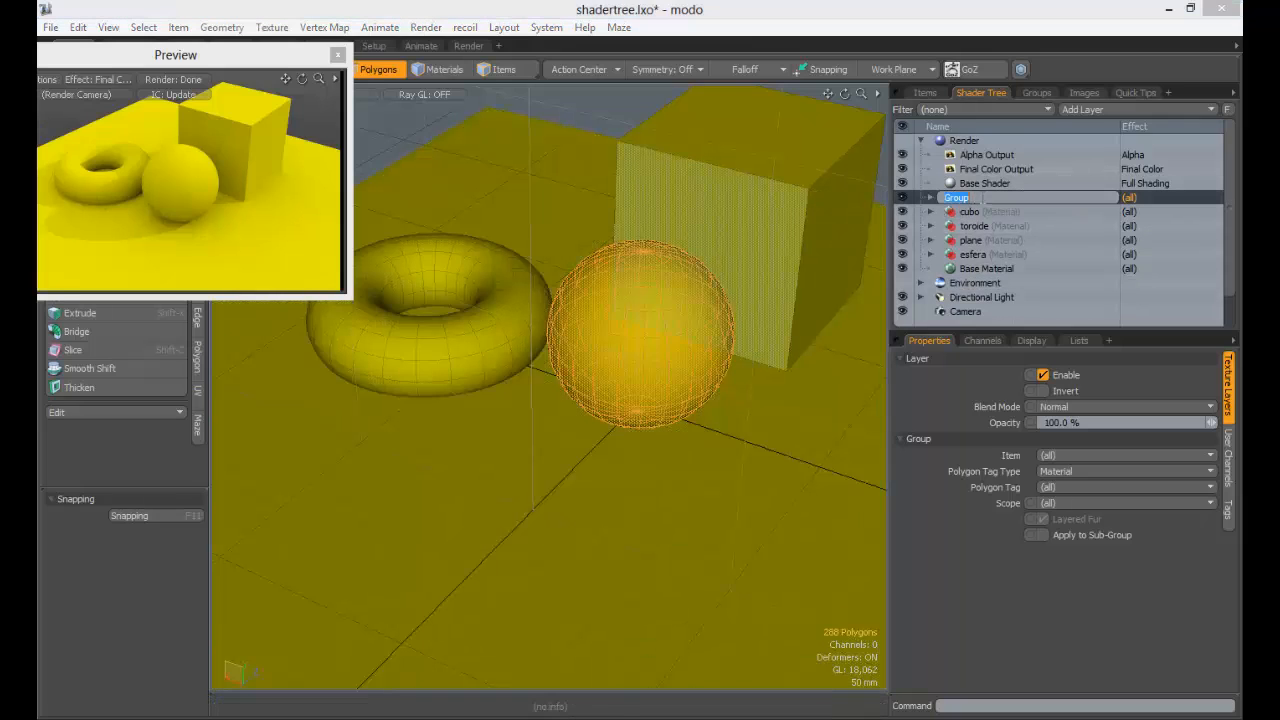
pyautogui.click(932, 198)
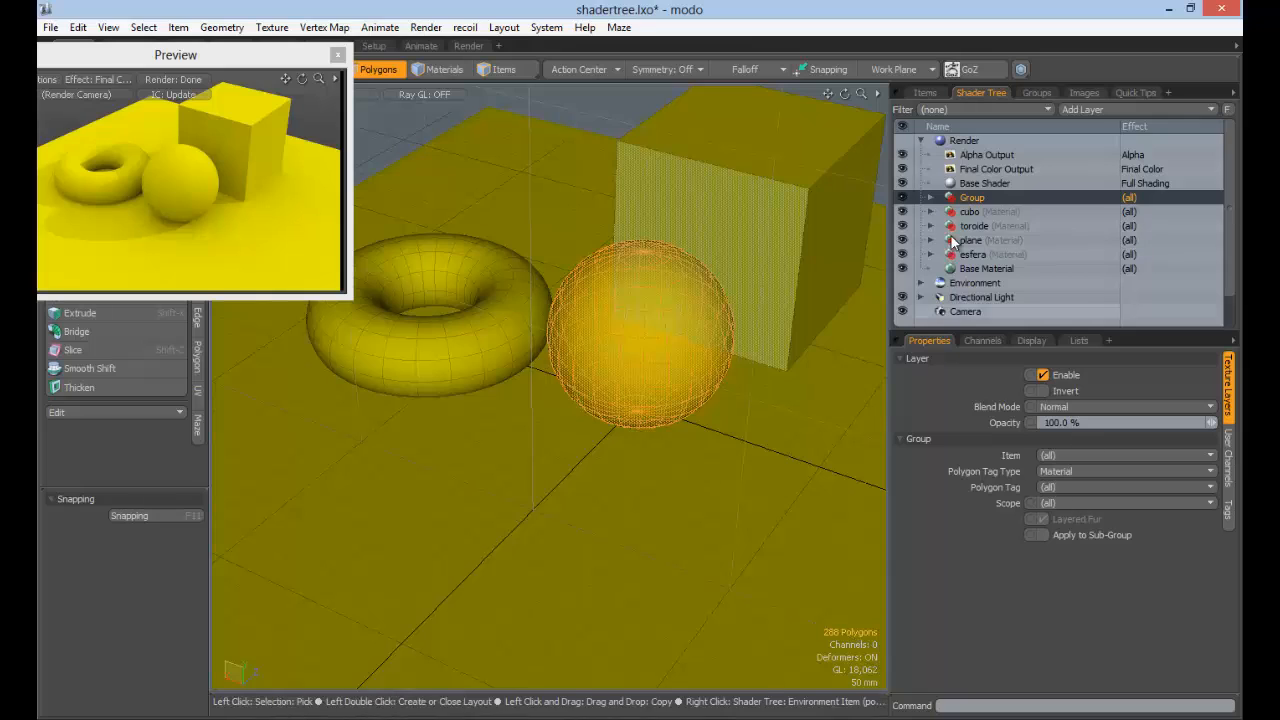
# Try the group tagged (all) between toroide and plane in the Shader Tree, and return it above cubo
pyautogui.moveTo(953, 242); pyautogui.dragTo(978, 230)
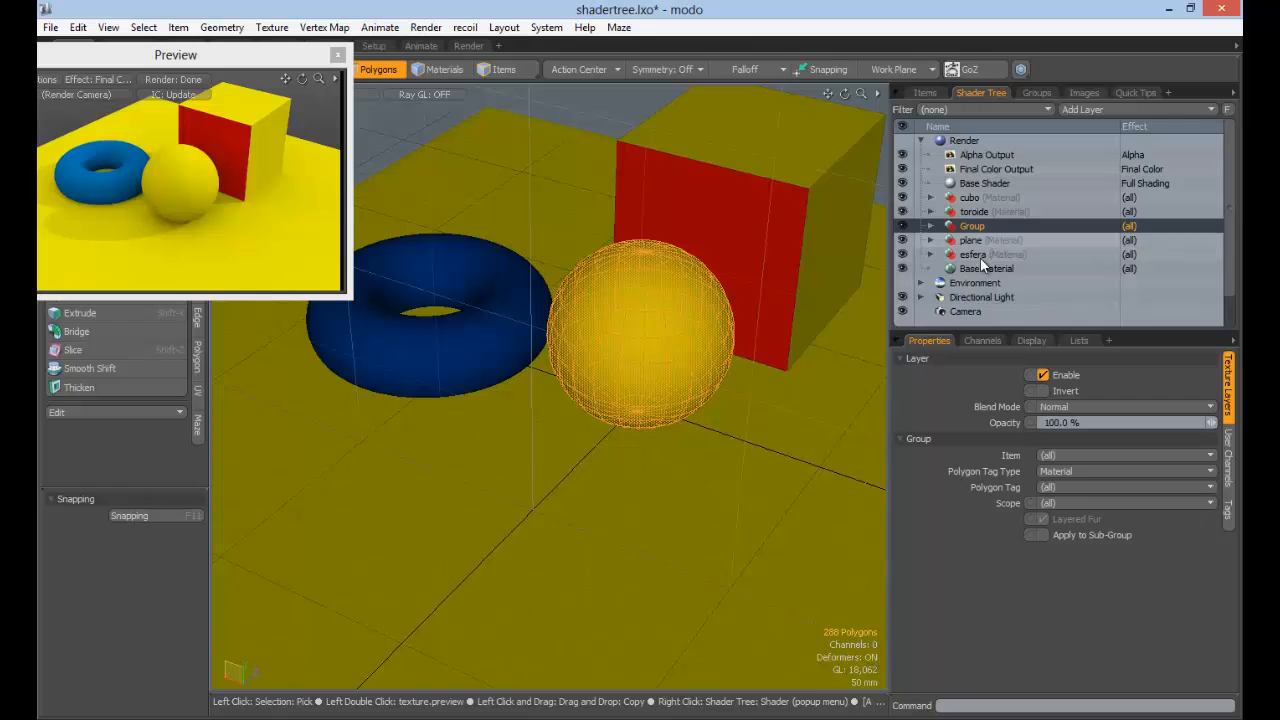
pyautogui.moveTo(977, 228); pyautogui.dragTo(993, 189)
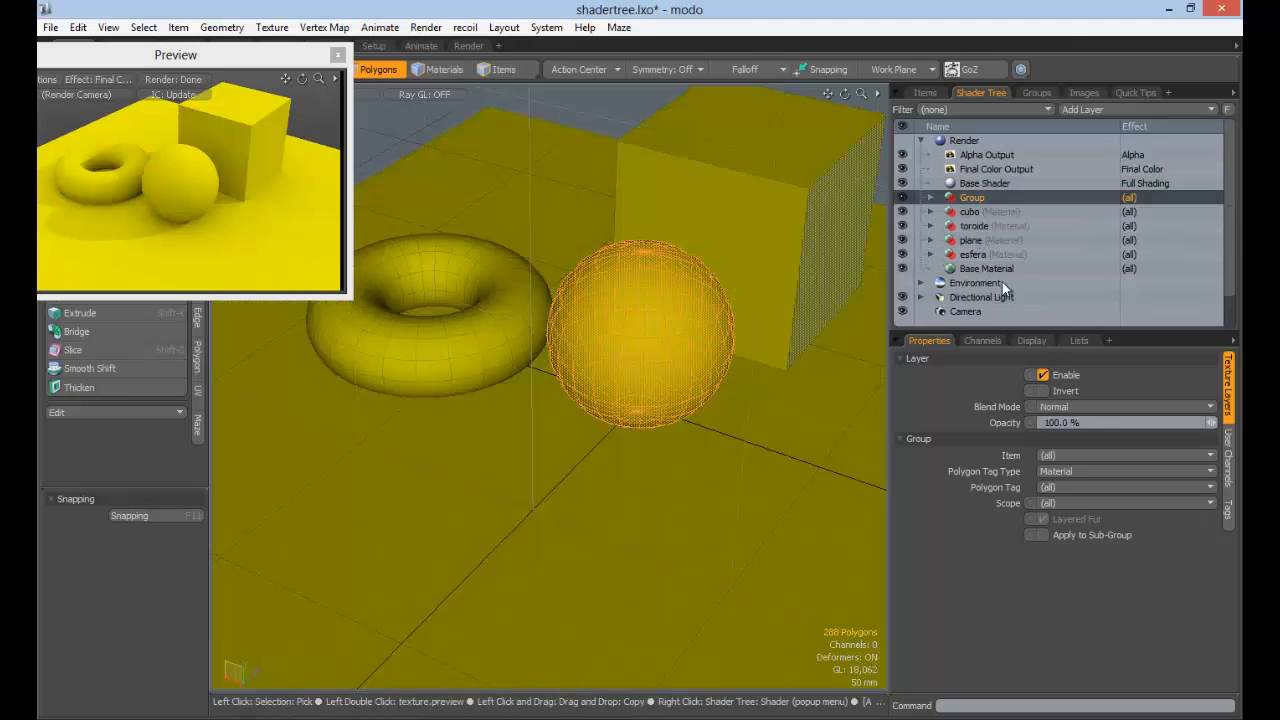
# Check the contents of the group tagged (all) and set its polygon tag back to cubo_cima
pyautogui.click(931, 197)
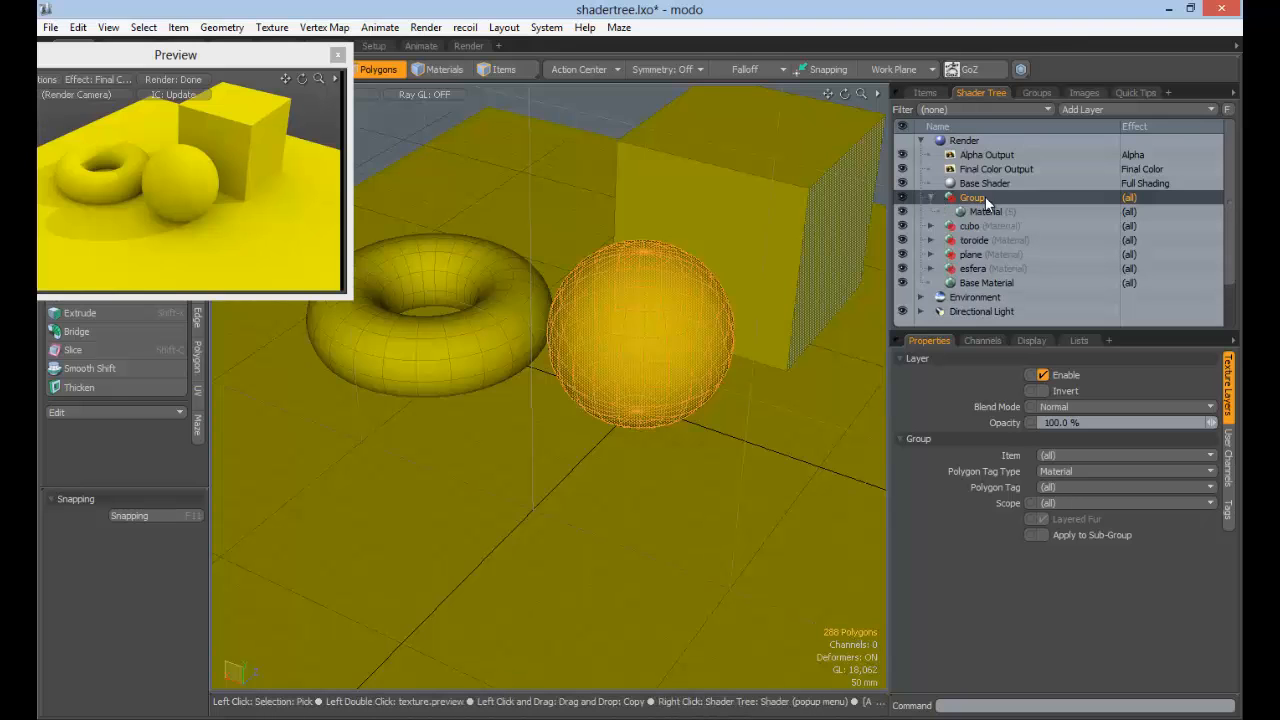
pyautogui.doubleClick(945, 199)
pyautogui.click(932, 198)
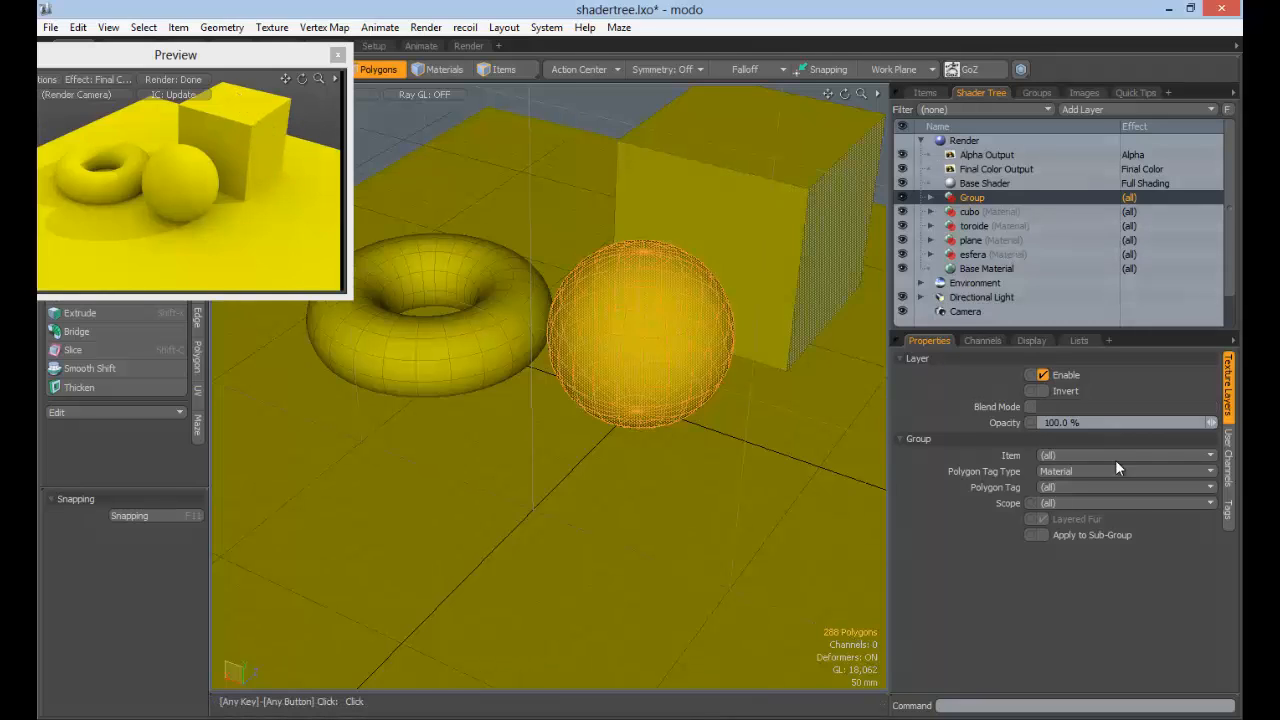
pyautogui.click(1084, 486)
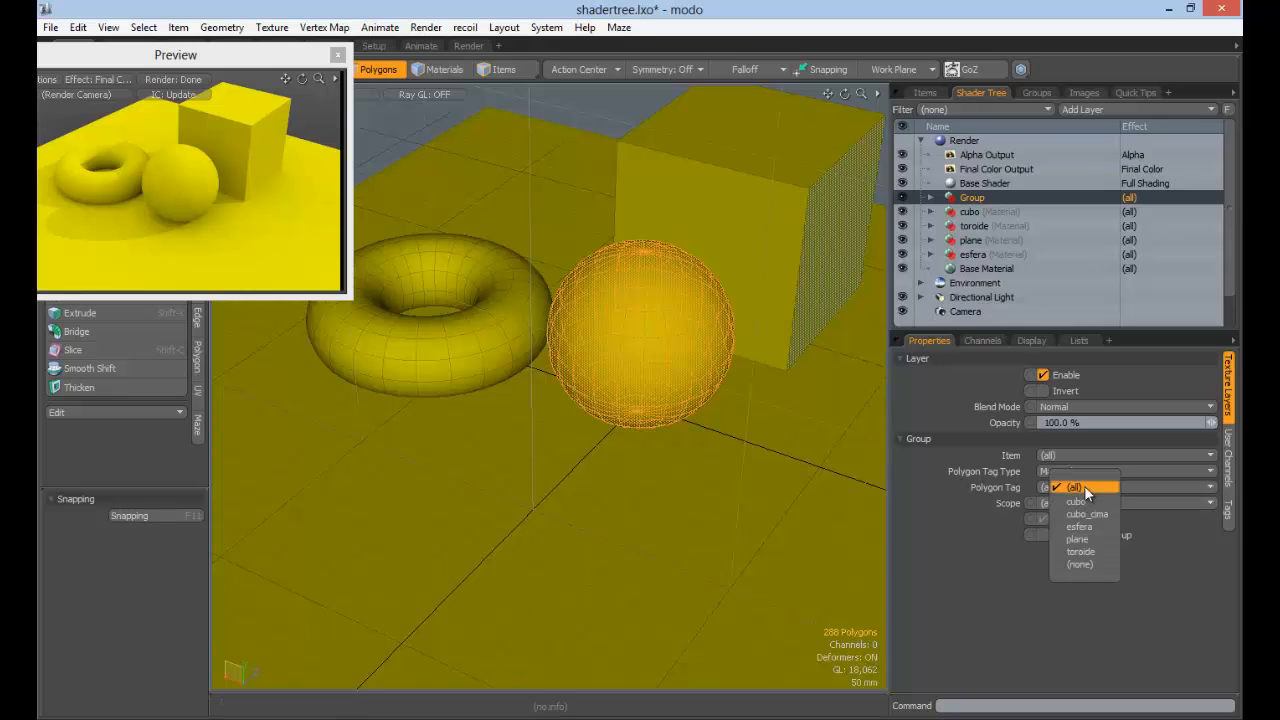
pyautogui.click(1094, 516)
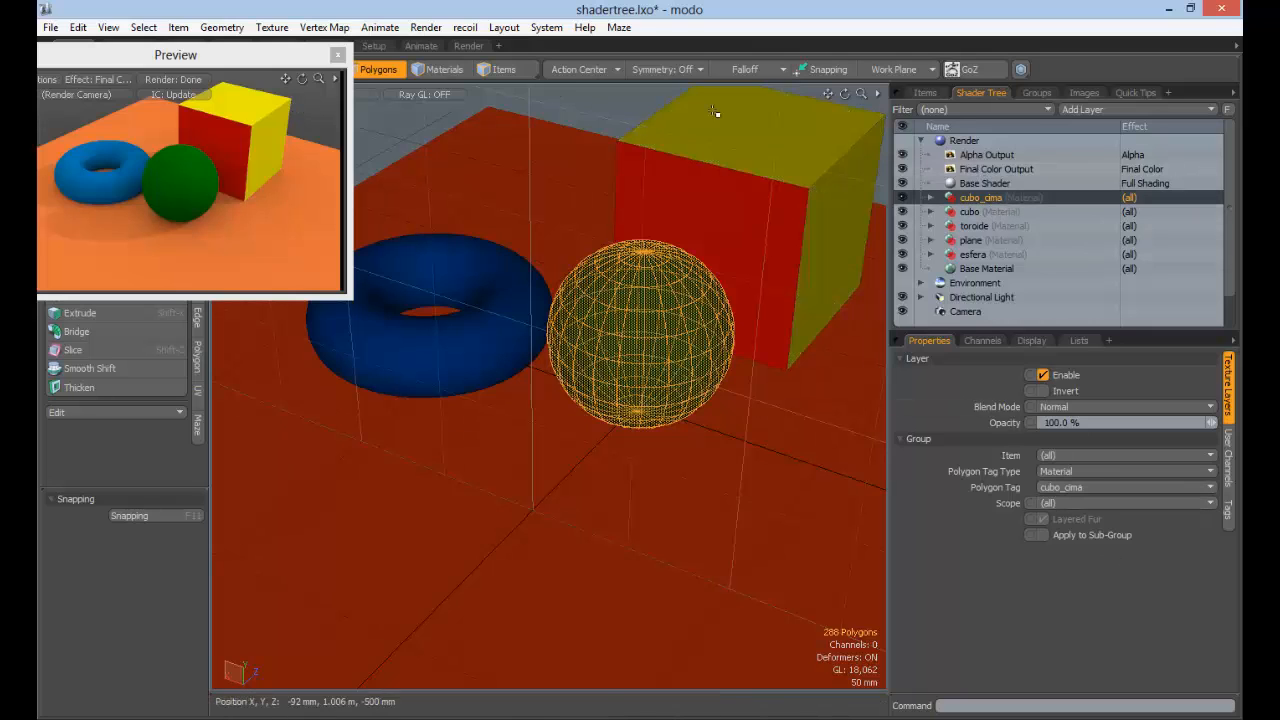
# Combine the cubo_cima and cubo material groups into one parent group in the Shader Tree
pyautogui.click(995, 213)
pyautogui.keyDown('shift'); pyautogui.click(1004, 199); pyautogui.keyUp('shift')
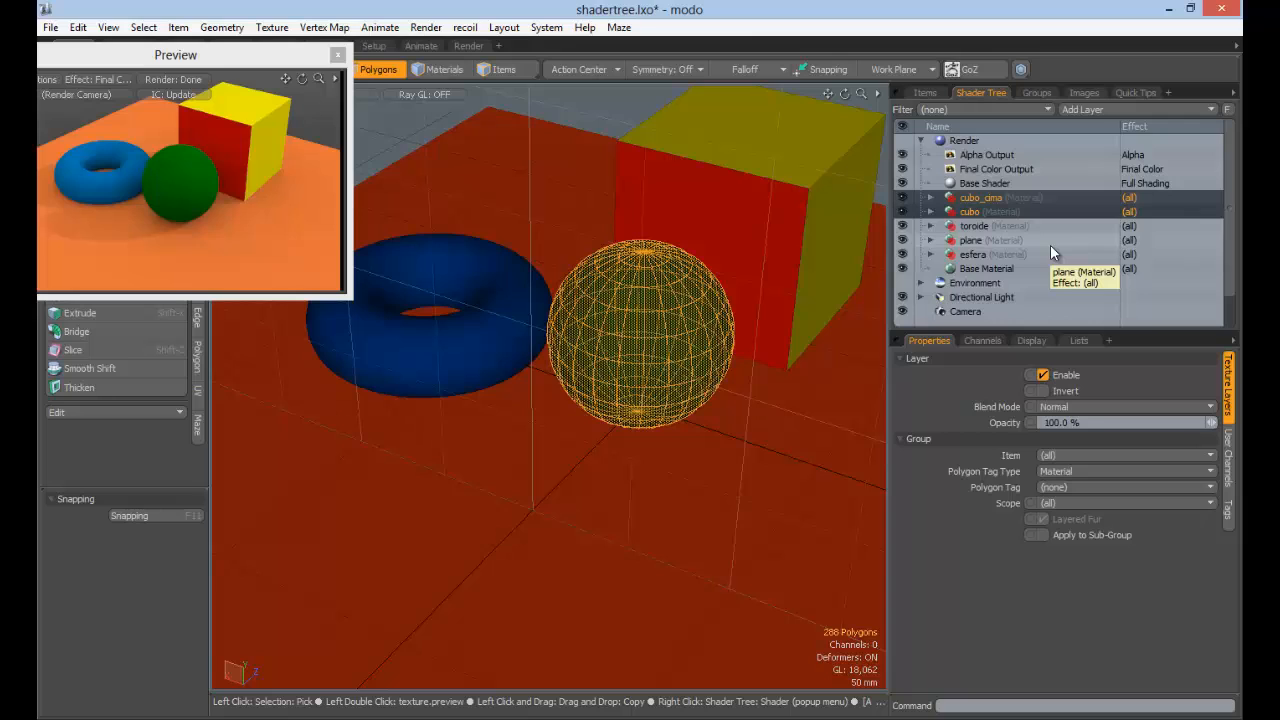
pyautogui.hotkey('ctrl', 'g')
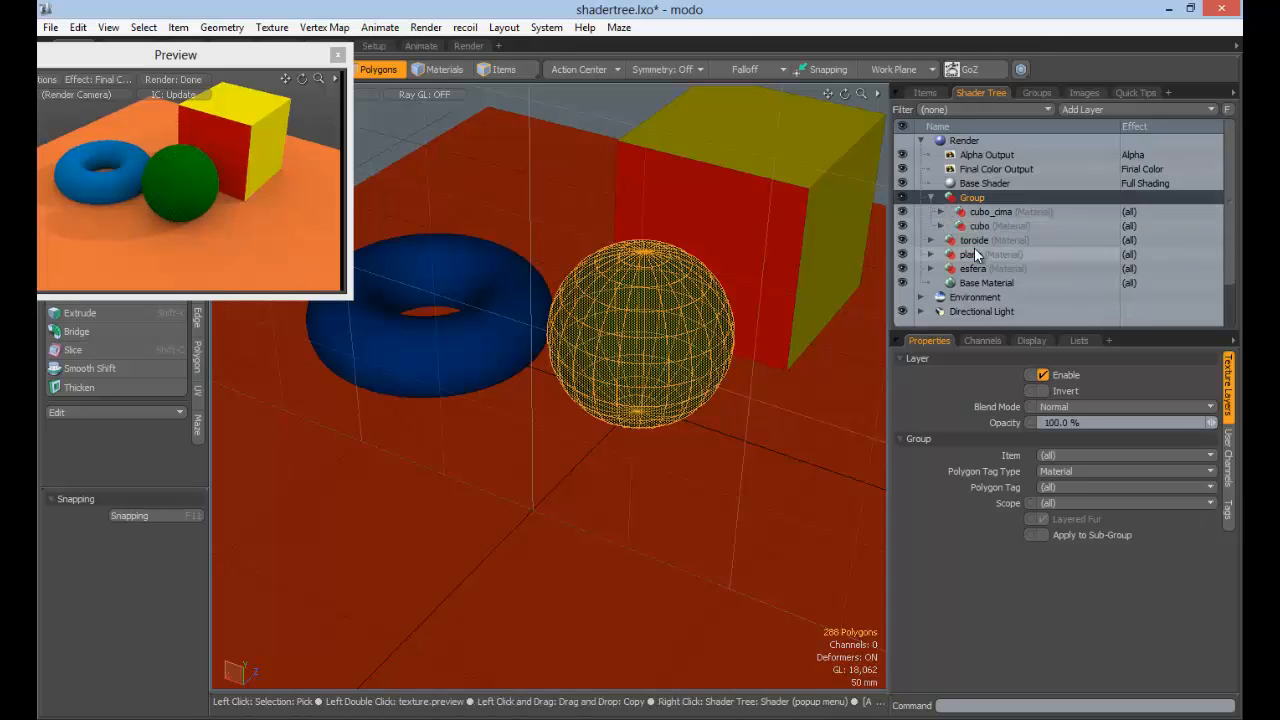
pyautogui.click(931, 198)
pyautogui.click(931, 198)
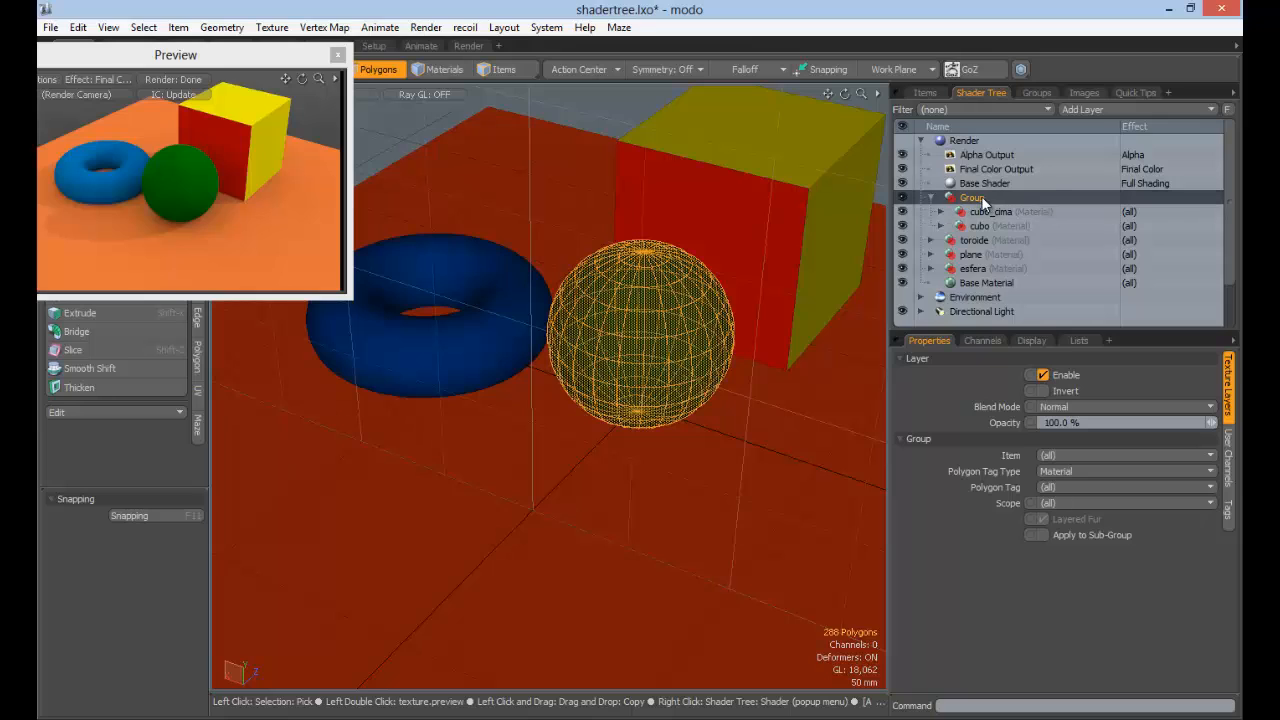
# Rename the new parent group to Cubo and collapse it
pyautogui.rightClick(981, 197)
pyautogui.click(950, 198)
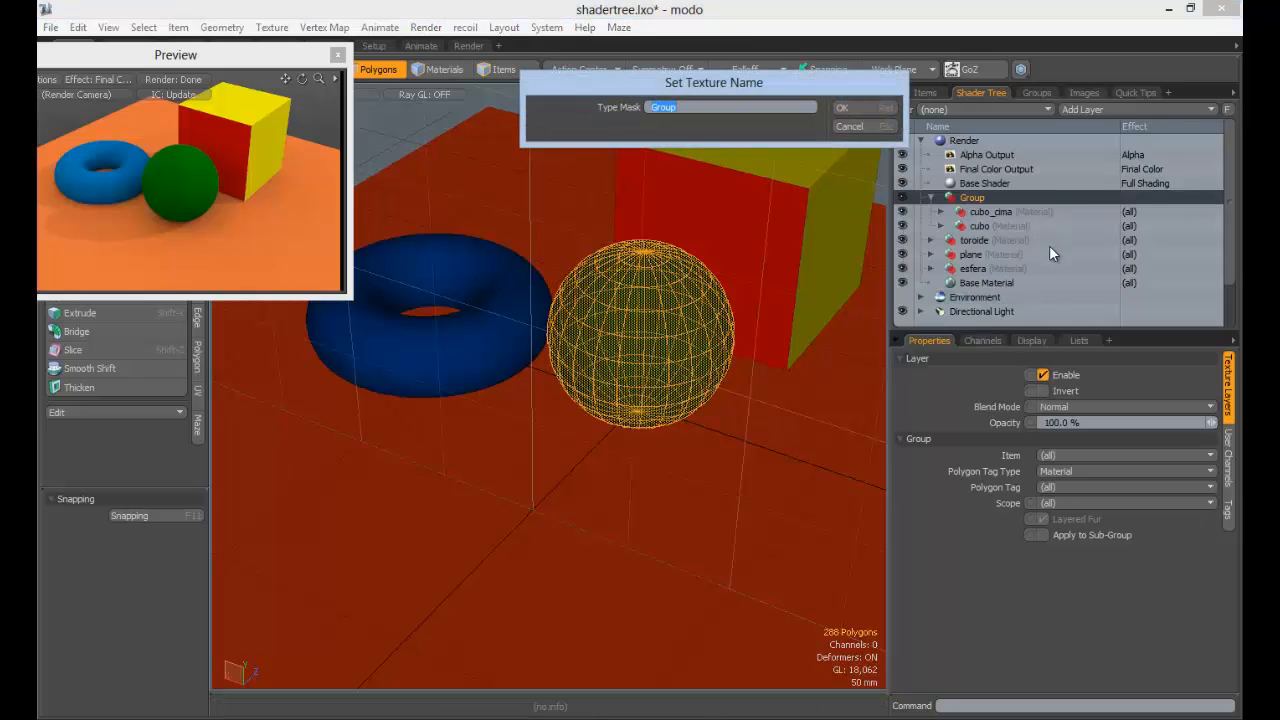
pyautogui.write('Cubo')
pyautogui.press('Return')
pyautogui.click(932, 199)
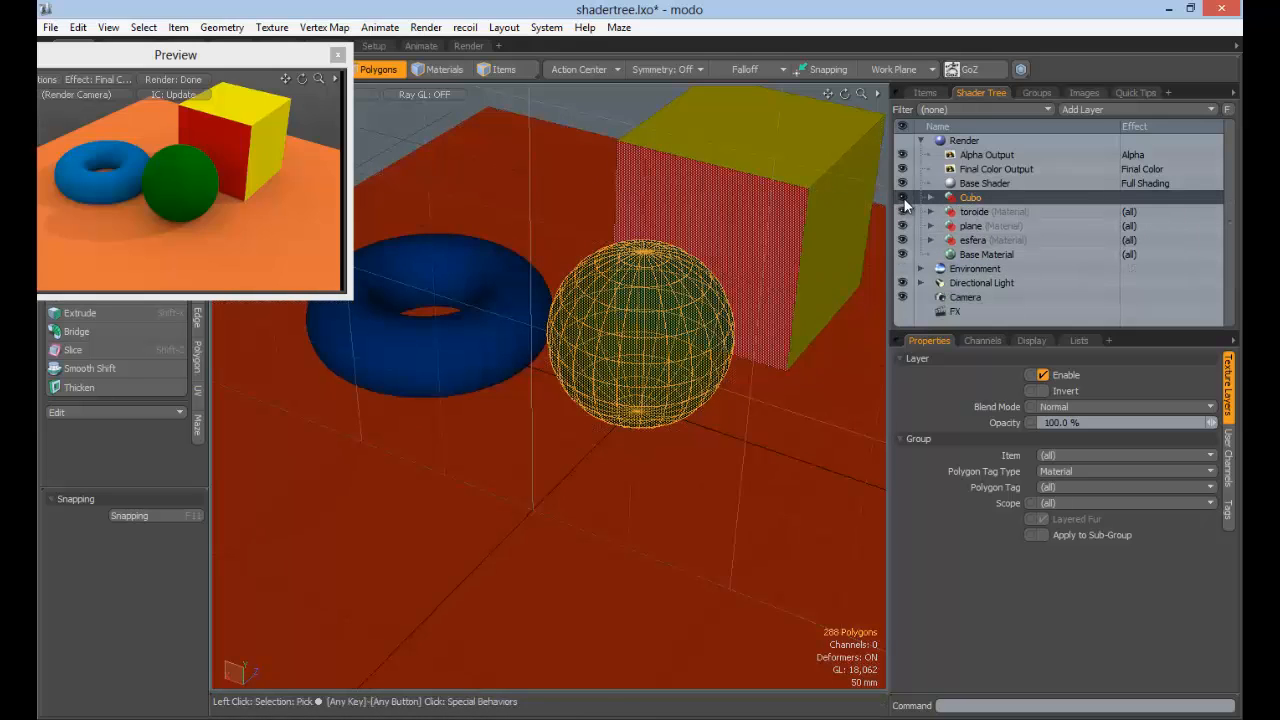
# Toggle the Cubo group's visibility off and back on, and reposition the Preview window so it shows fully
pyautogui.click(902, 198)
pyautogui.click(902, 198)
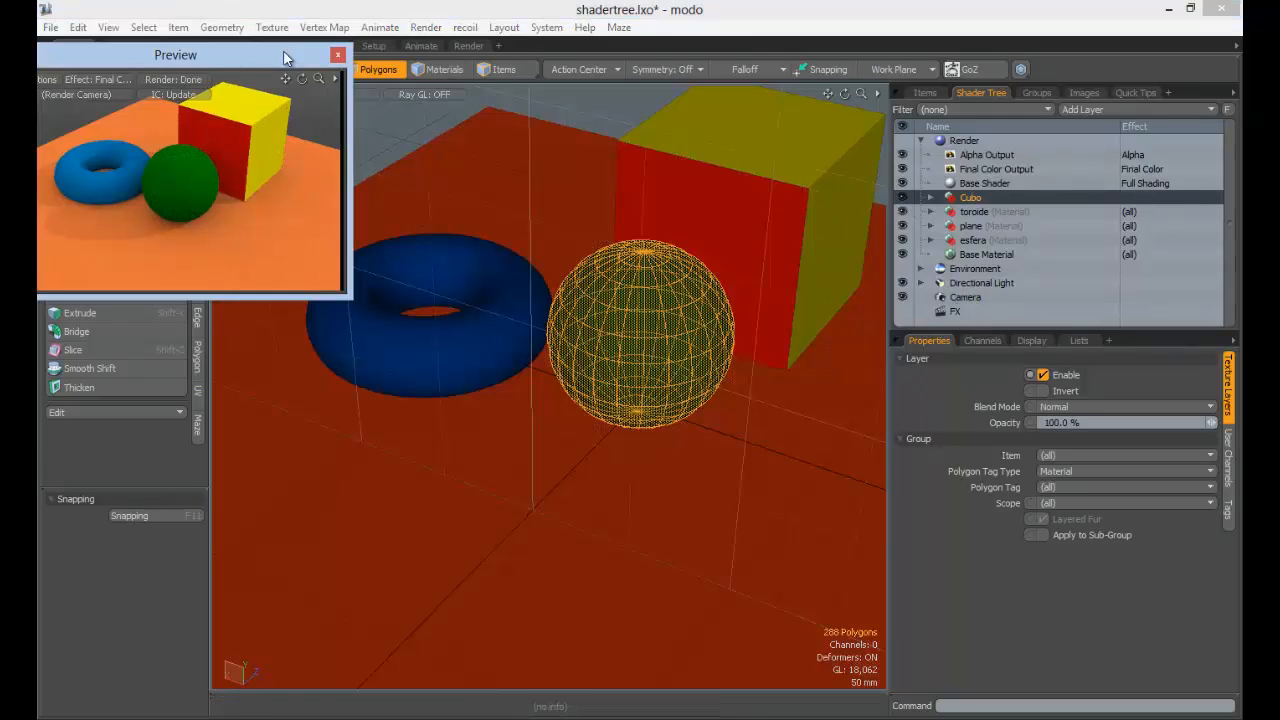
pyautogui.moveTo(283, 50); pyautogui.dragTo(354, 50)
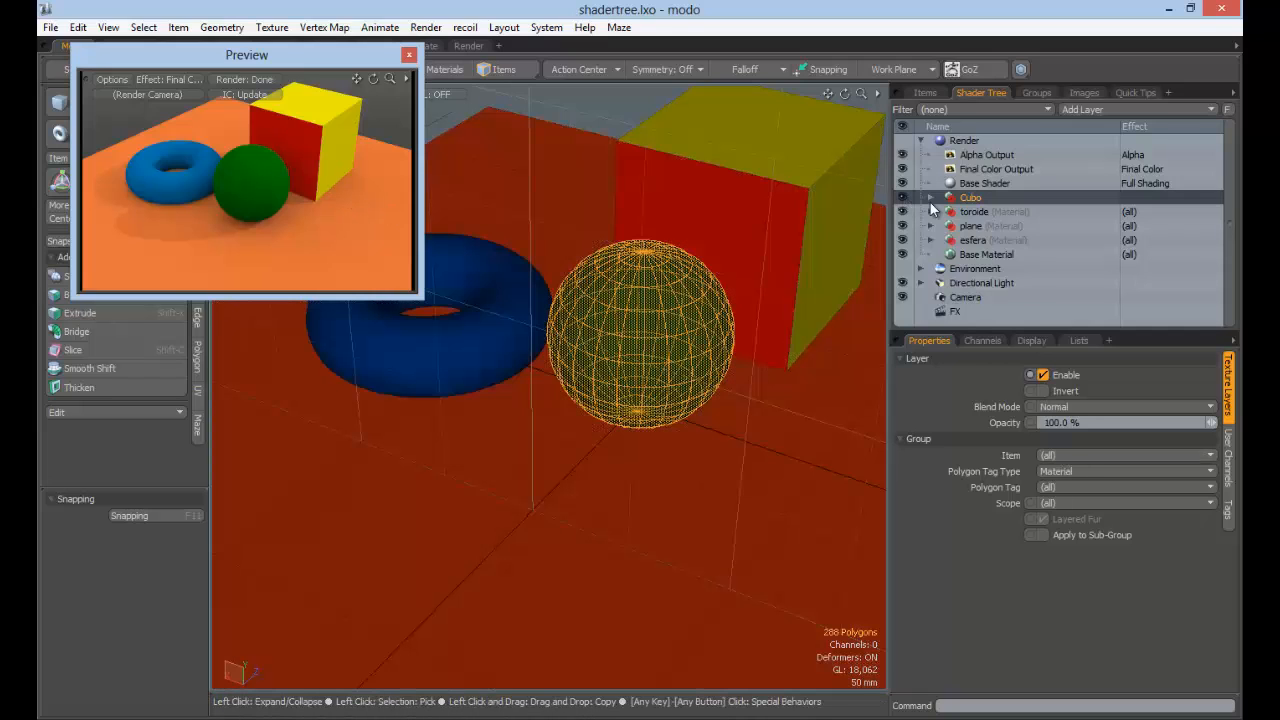
# Expand the Cubo group and examine the material and polygon tag of its cubo_cima subgroup
pyautogui.click(931, 198)
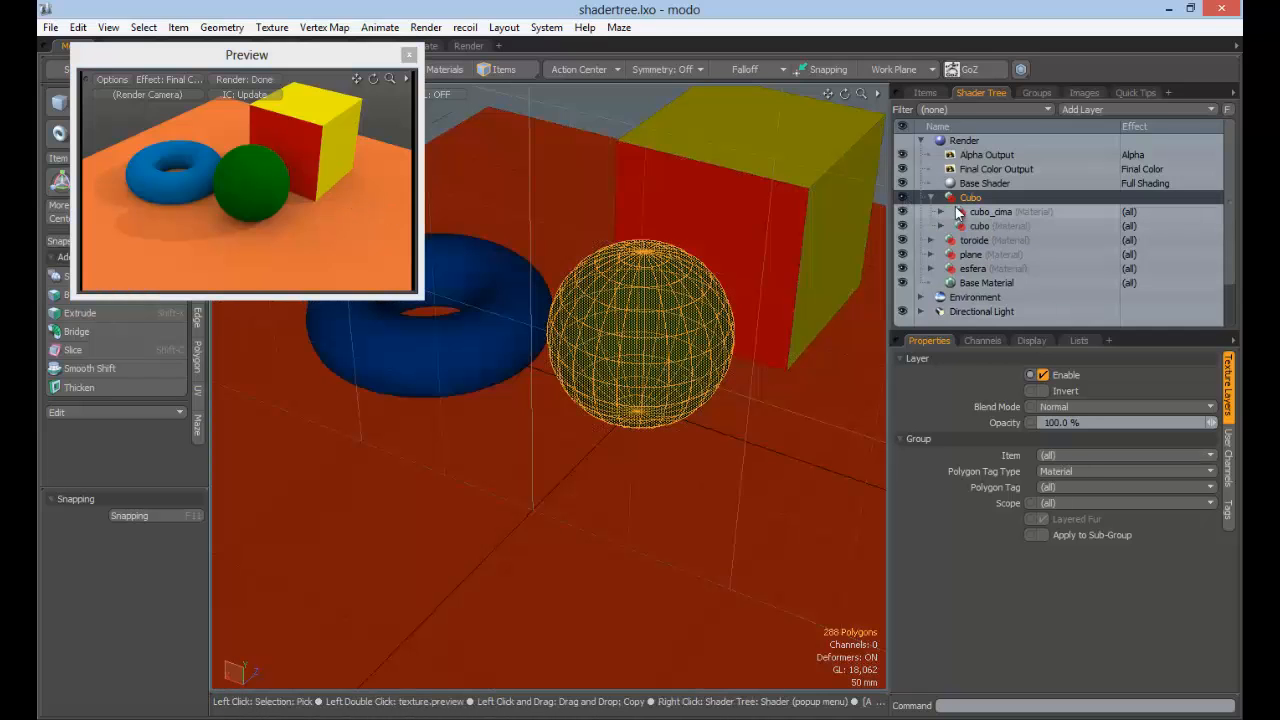
pyautogui.click(941, 212)
pyautogui.click(995, 226)
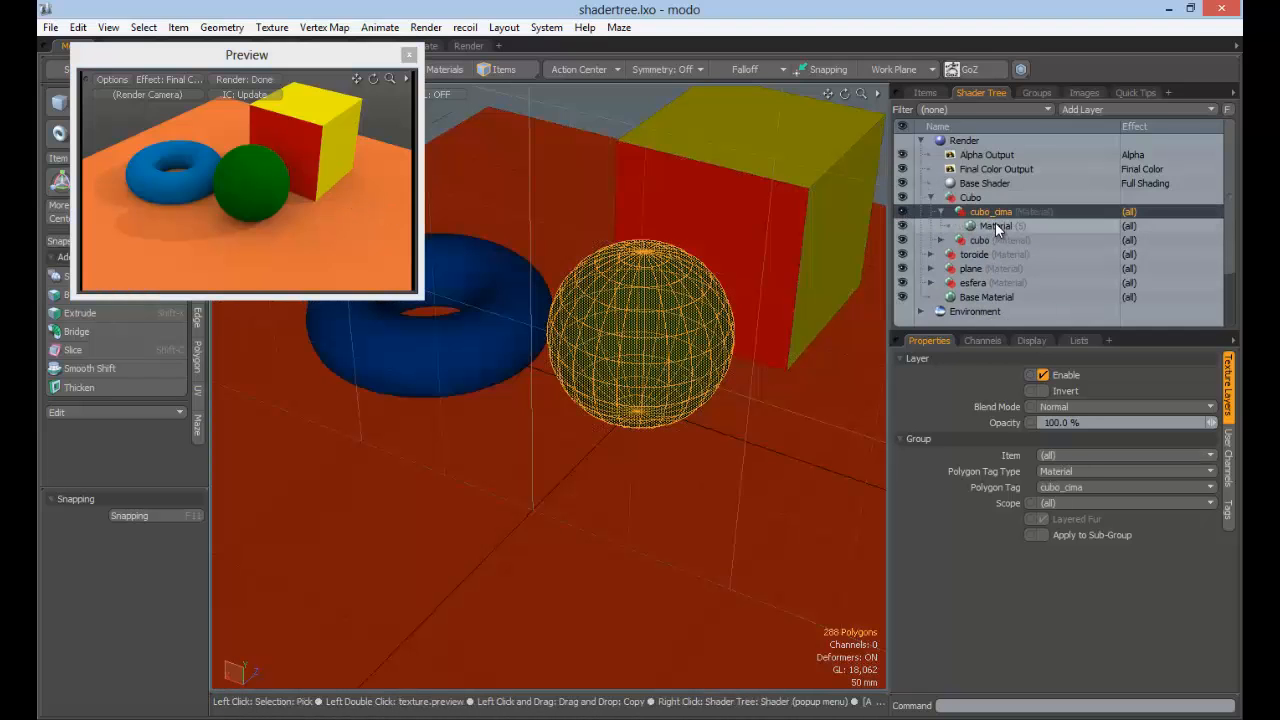
pyautogui.click(1001, 212)
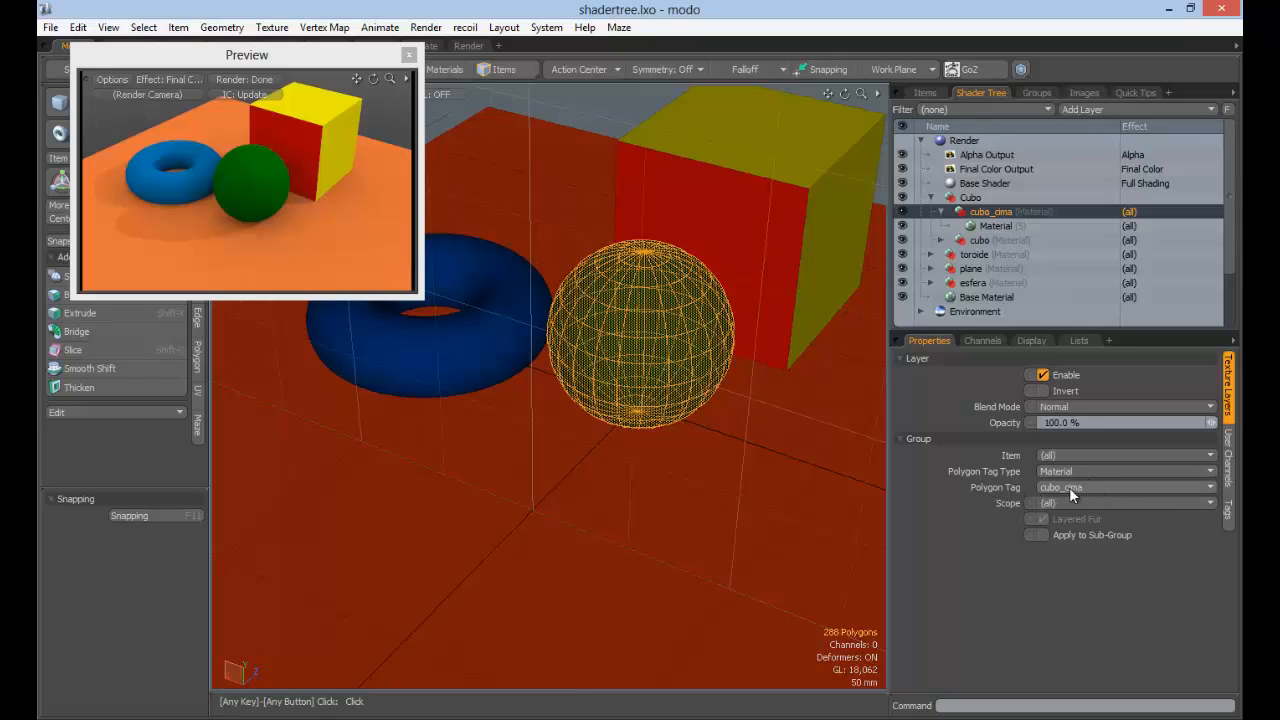
# Examine the cubo subgroup's polygon tag, and collapse cubo_cima and the Cubo group
pyautogui.click(979, 240)
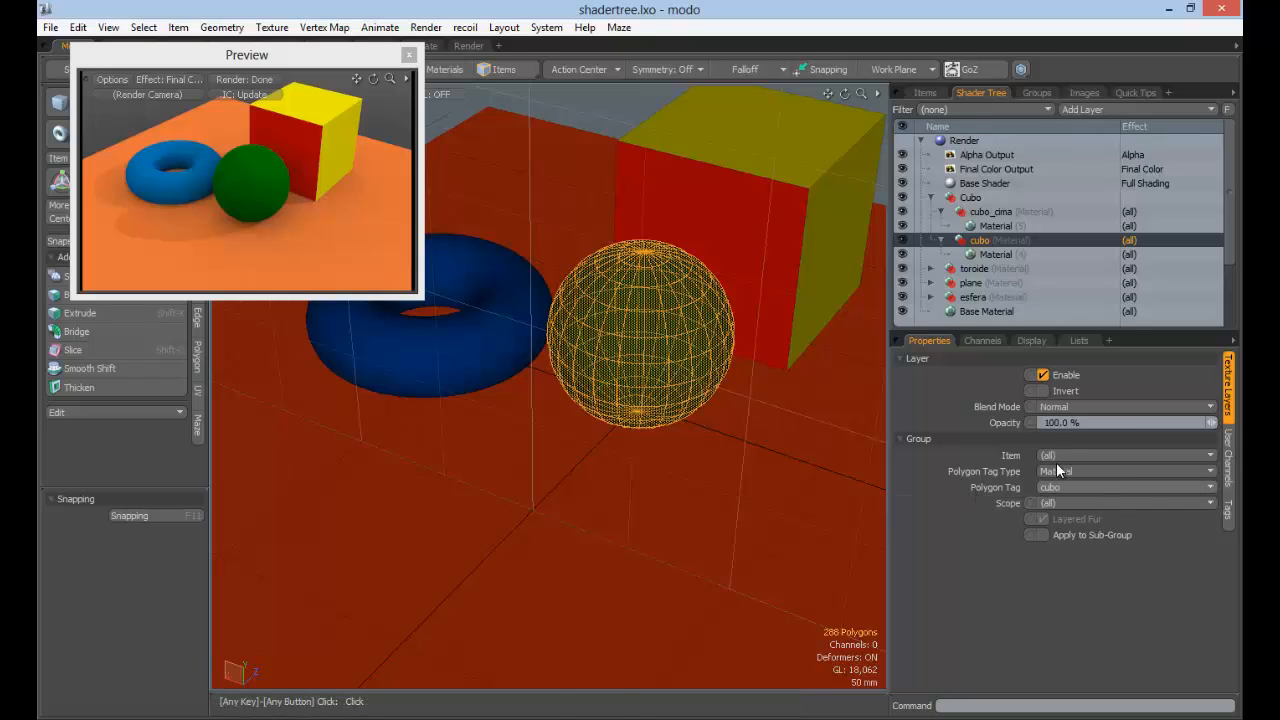
pyautogui.click(940, 211)
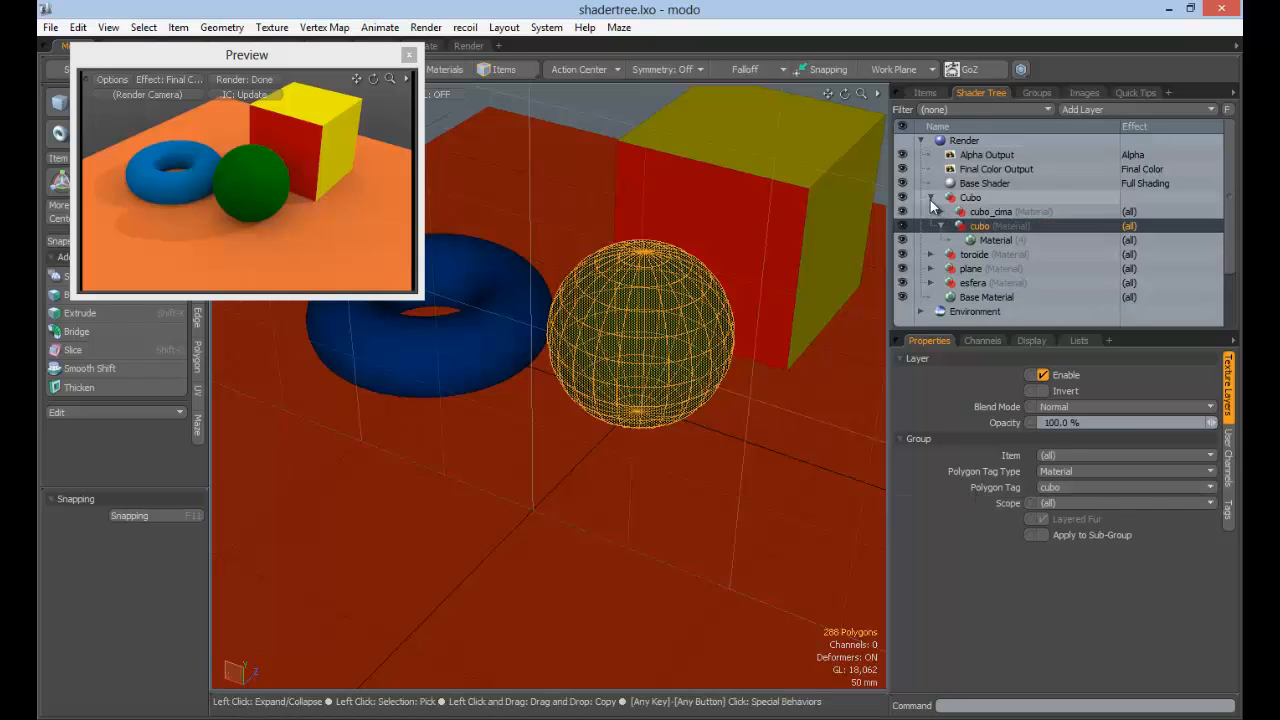
pyautogui.click(931, 199)
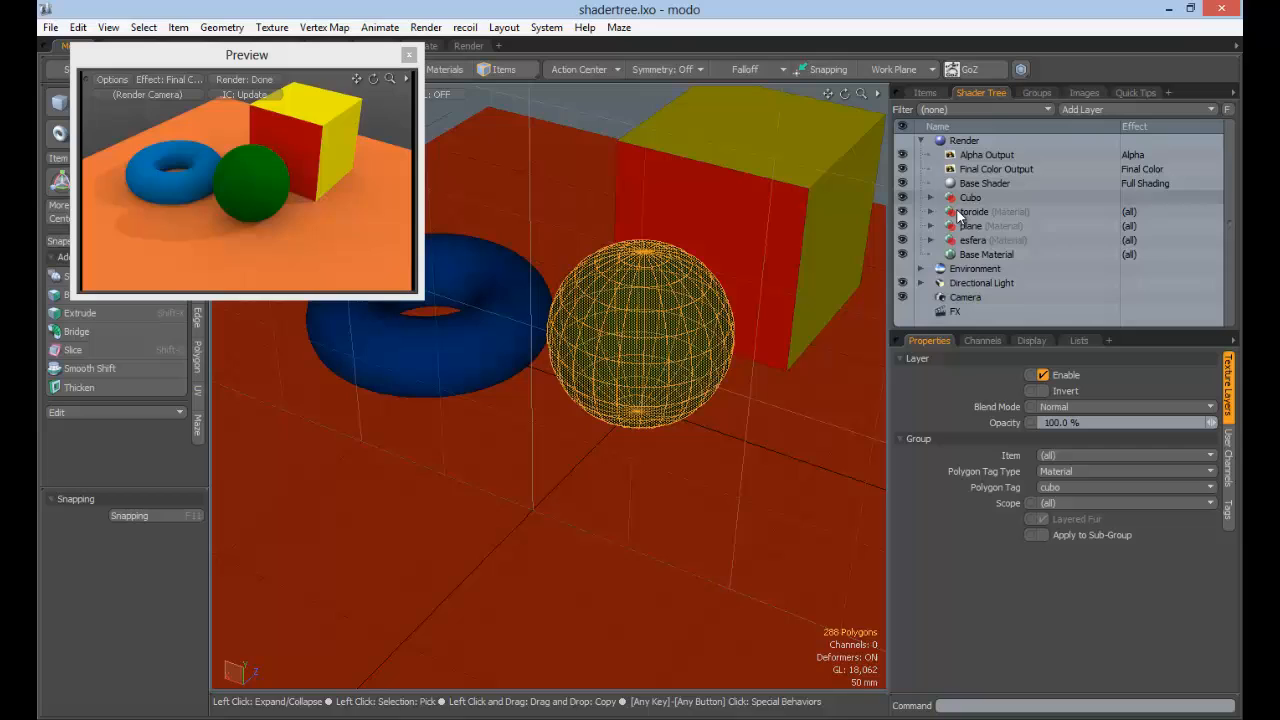
# Expand the Cubo group and move Base Material into it, above the cubo_cima subgroup
pyautogui.click(982, 254)
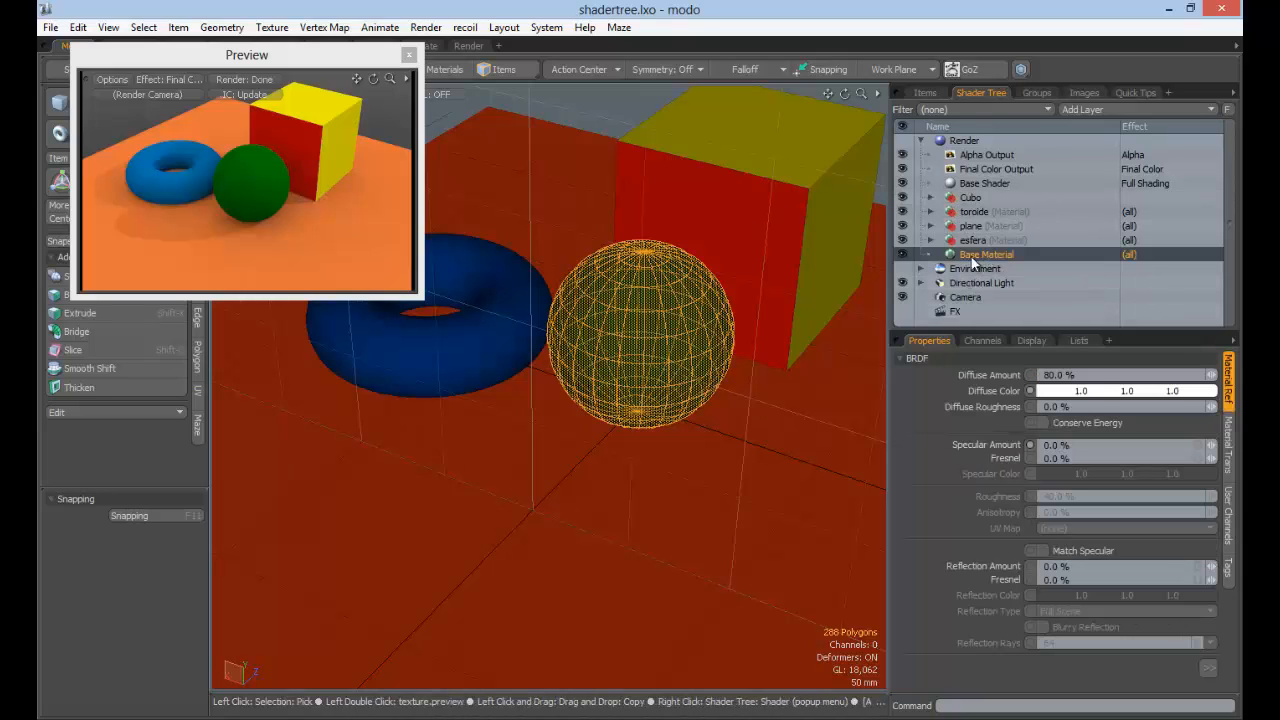
pyautogui.click(931, 198)
pyautogui.click(970, 197)
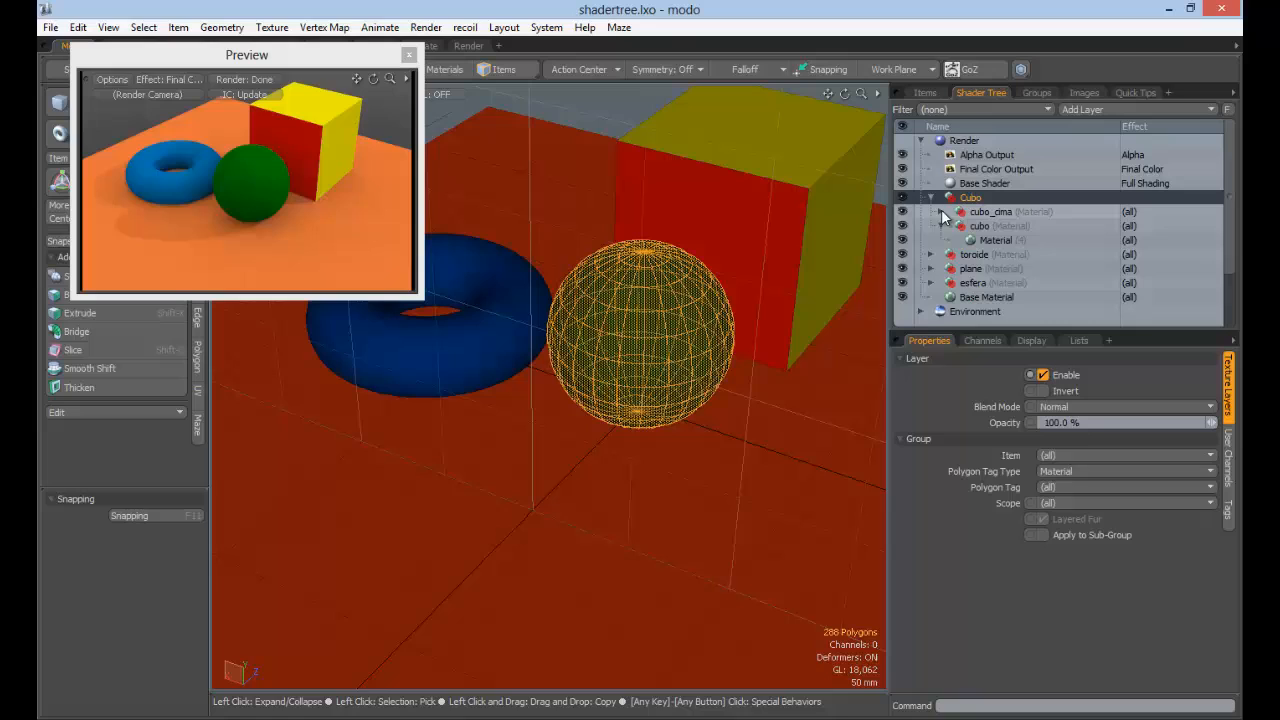
pyautogui.click(975, 298)
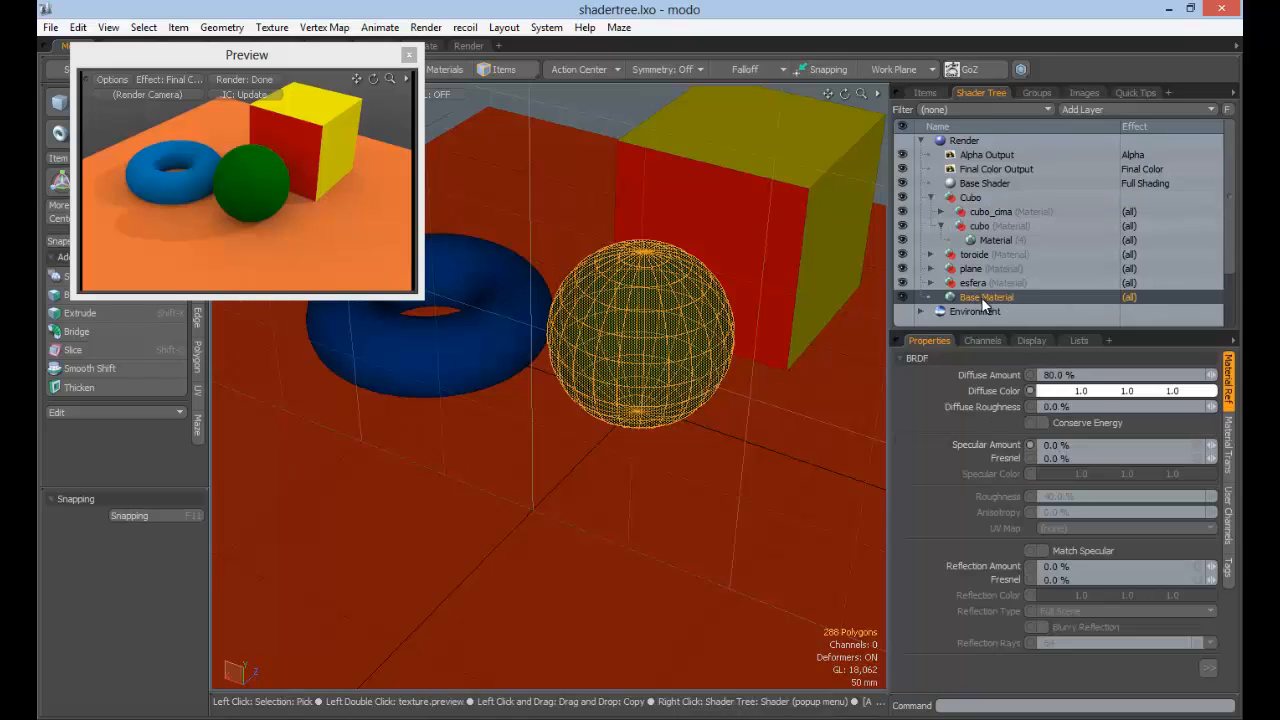
pyautogui.moveTo(985, 305); pyautogui.dragTo(1003, 160)
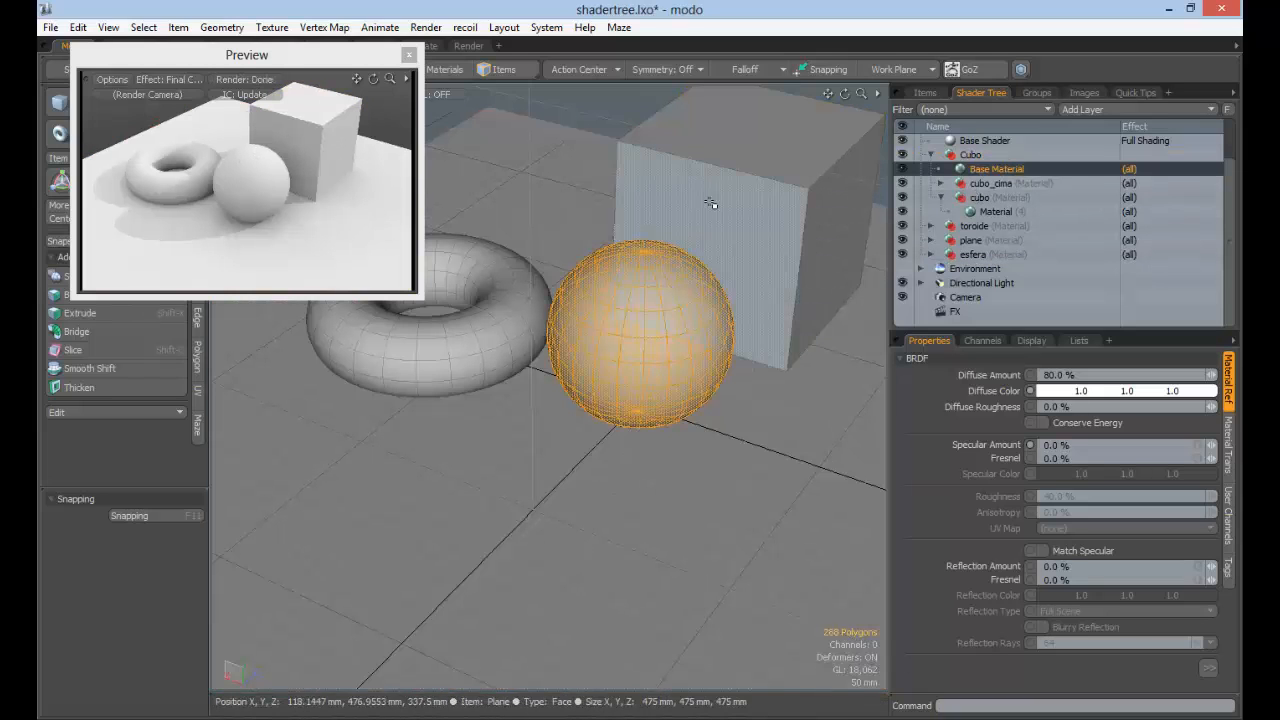
# Enable Apply to Sub-Group for the Cubo group, and collapse its cubo subgroup
pyautogui.click(930, 155)
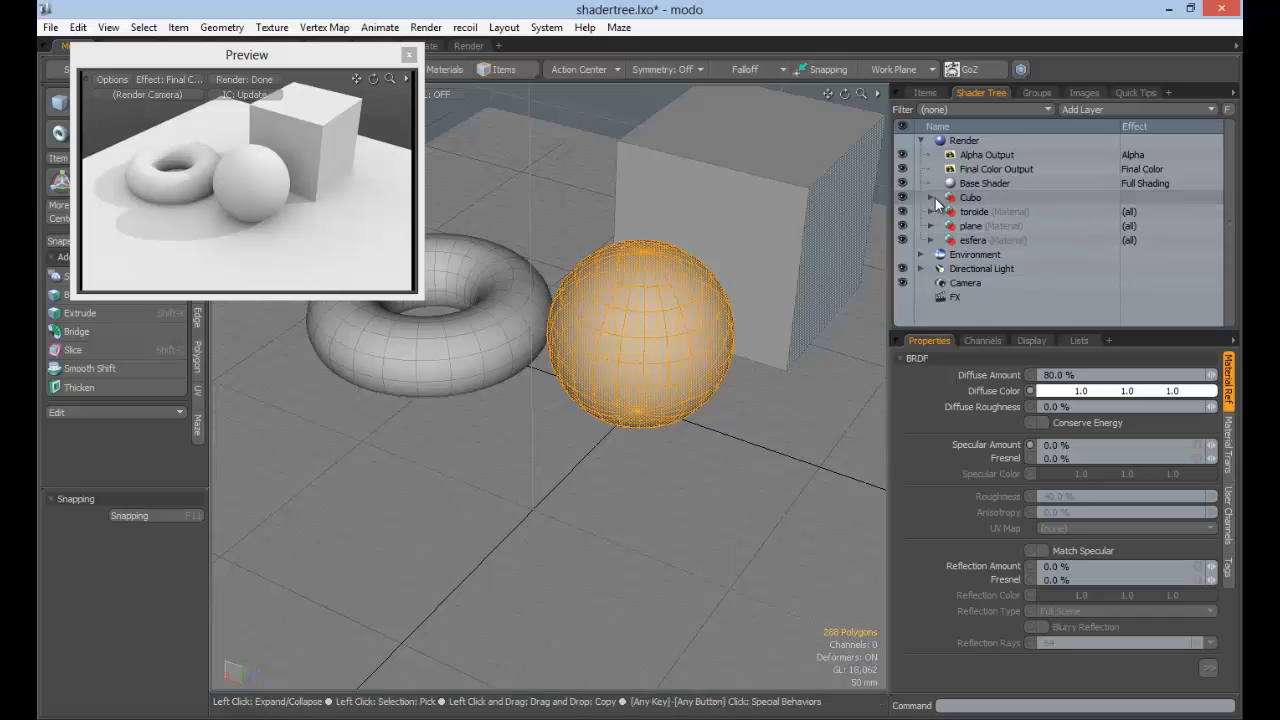
pyautogui.click(930, 197)
pyautogui.click(969, 199)
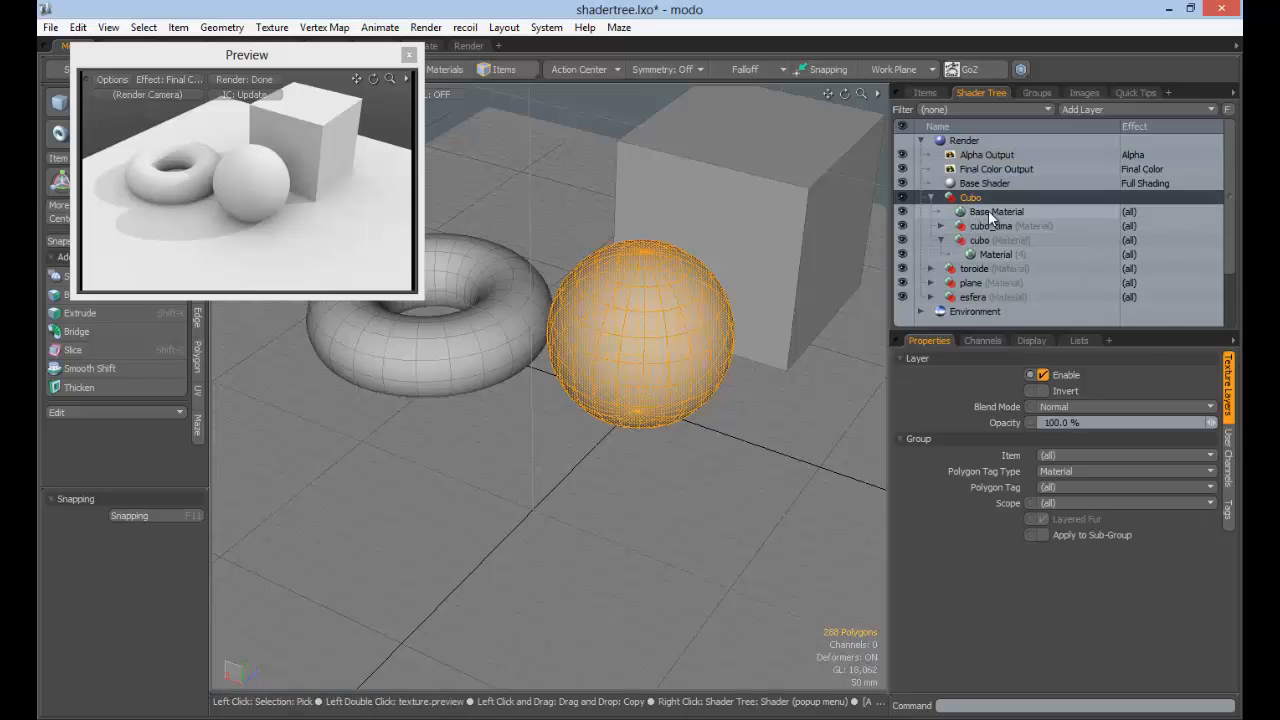
pyautogui.click(941, 240)
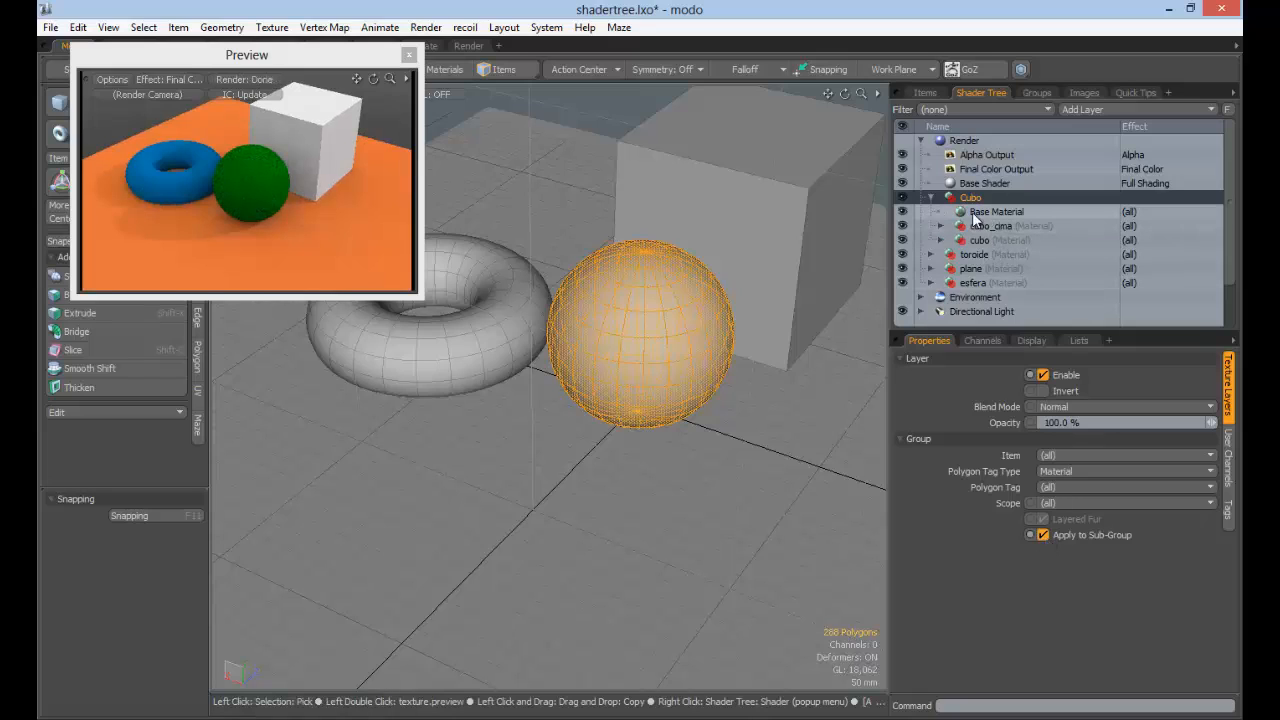
pyautogui.click(931, 198)
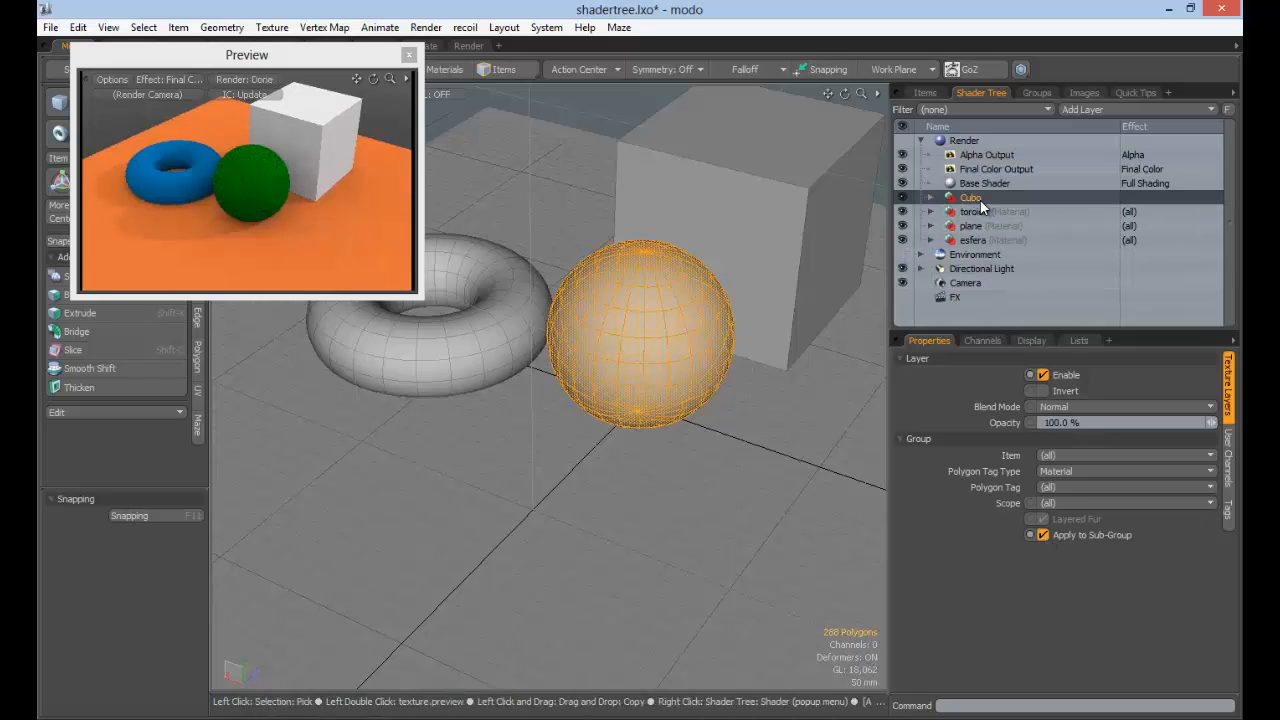
pyautogui.click(931, 198)
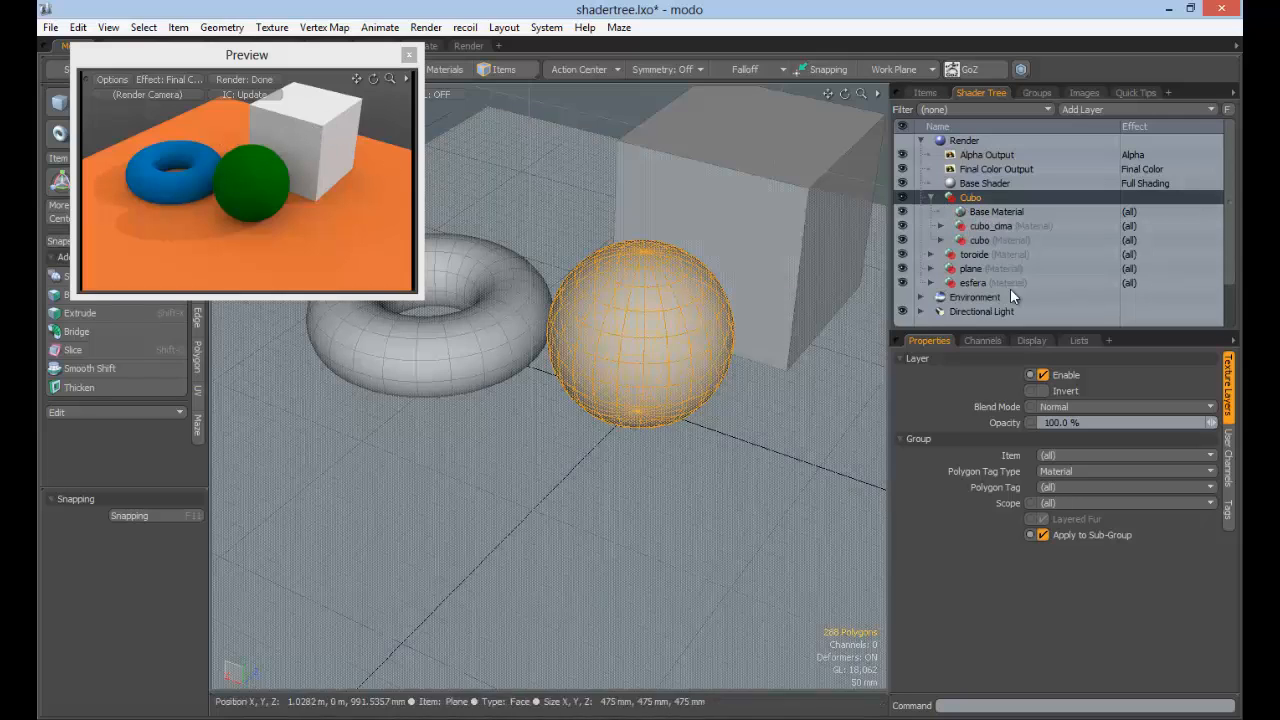
pyautogui.click(901, 226)
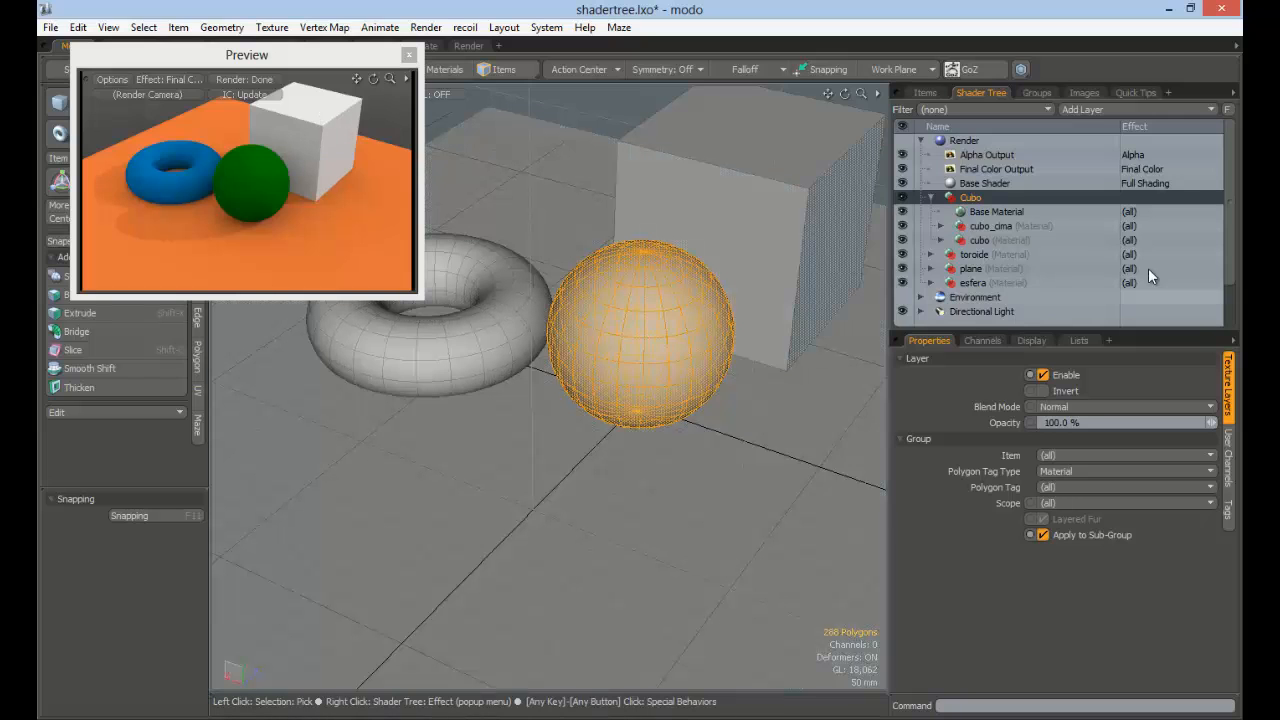
# Move Base Material out of the Cubo group to between toroide and plane, and back above cubo_cima
pyautogui.moveTo(992, 212)
pyautogui.mouseDown()
pyautogui.moveTo(1001, 197)
pyautogui.moveTo(992, 259)
pyautogui.mouseUp()
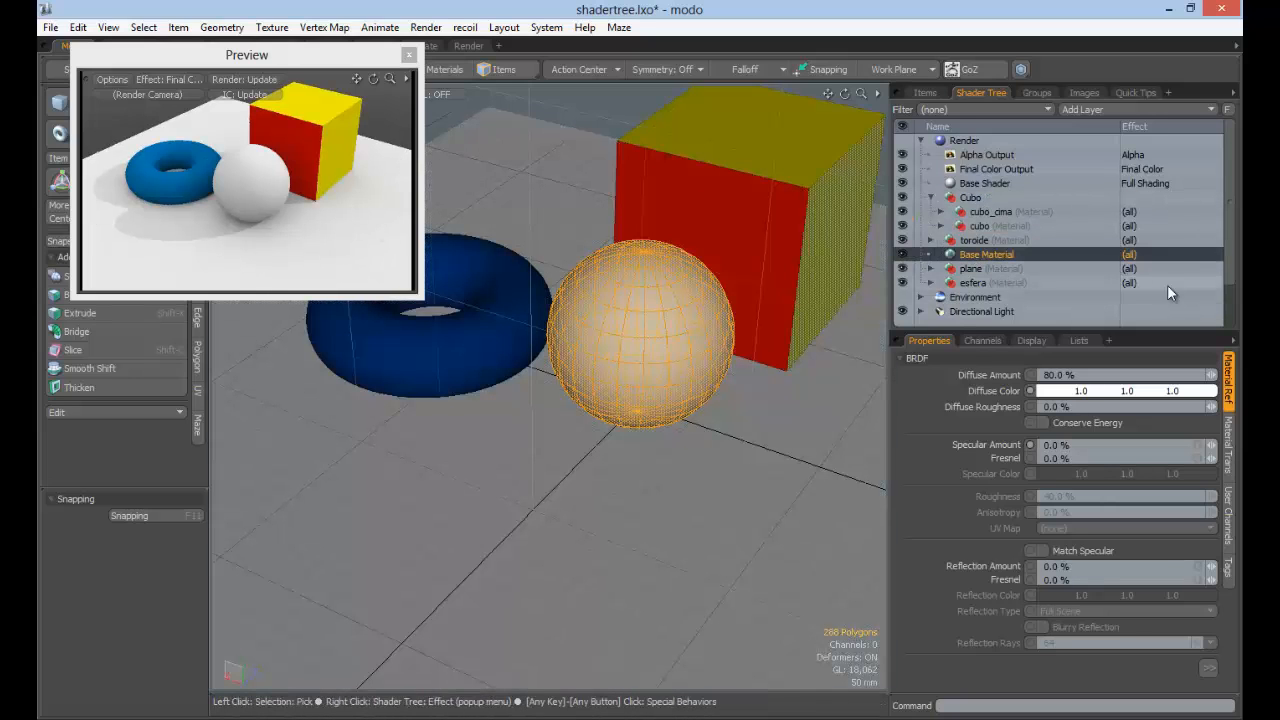
pyautogui.moveTo(994, 199); pyautogui.dragTo(978, 206)
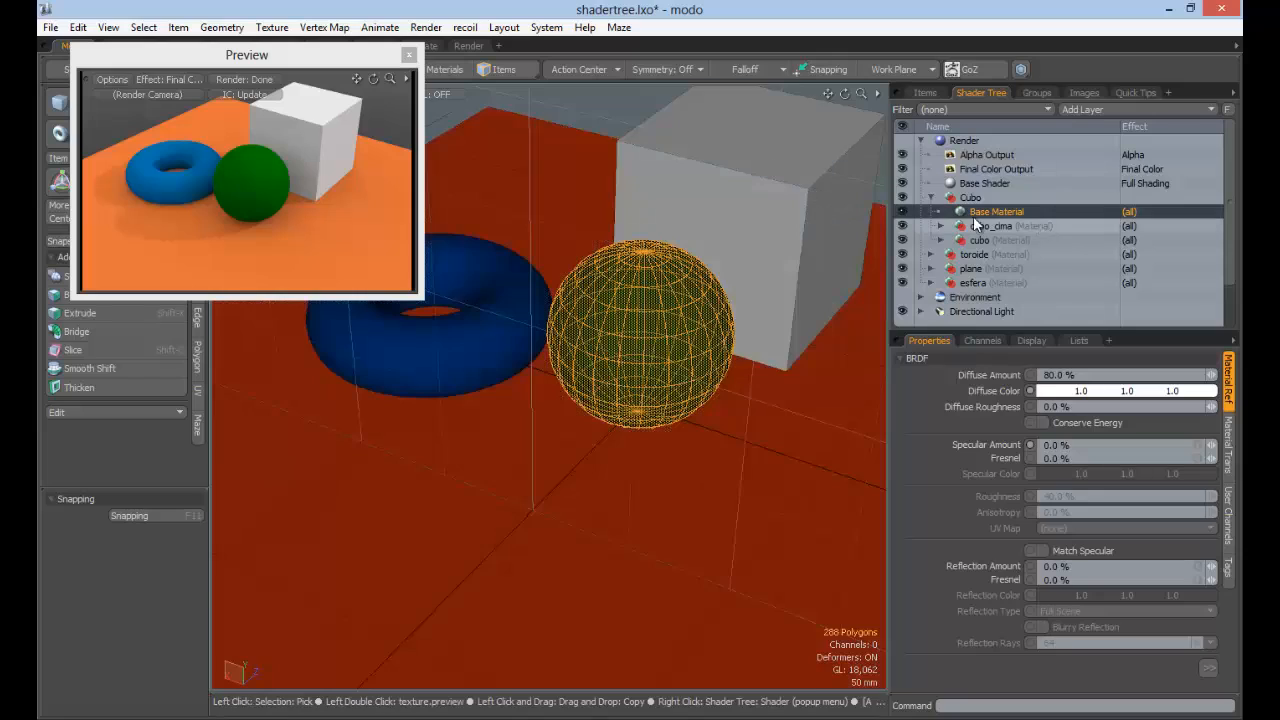
# Turn Apply to Sub-Group off and back on for the Cubo group
pyautogui.click(970, 197)
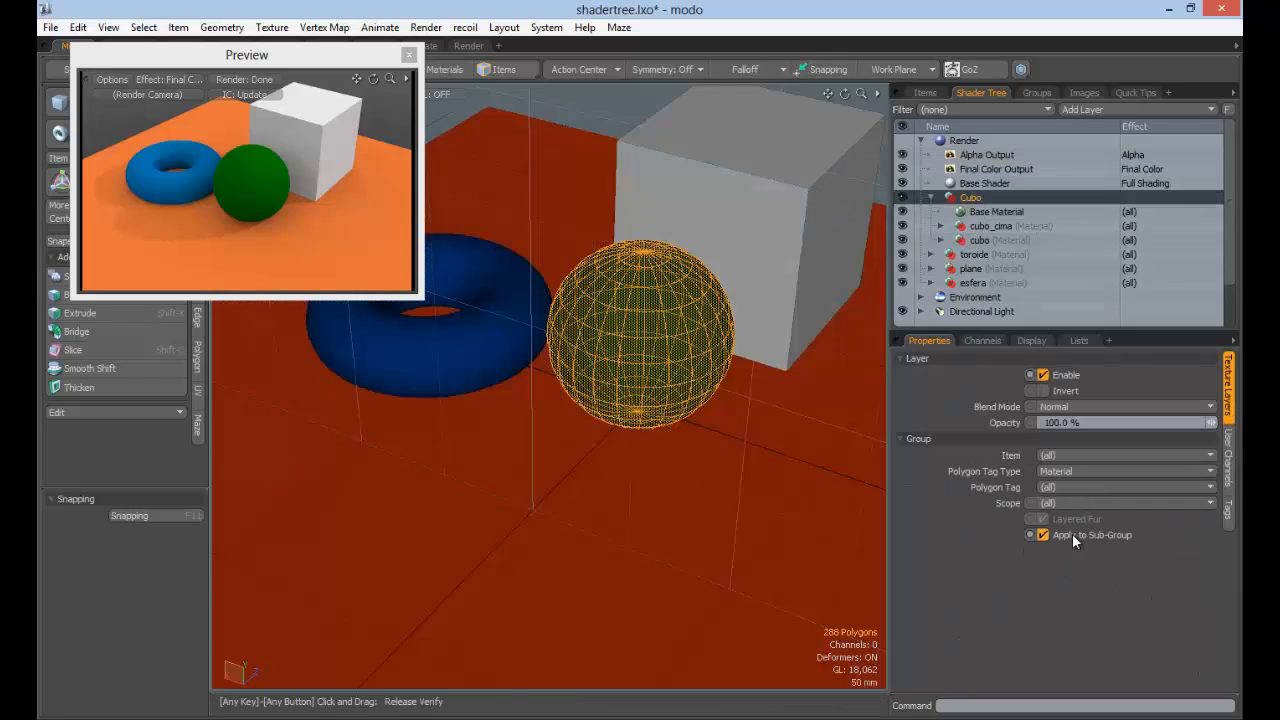
pyautogui.click(1045, 534)
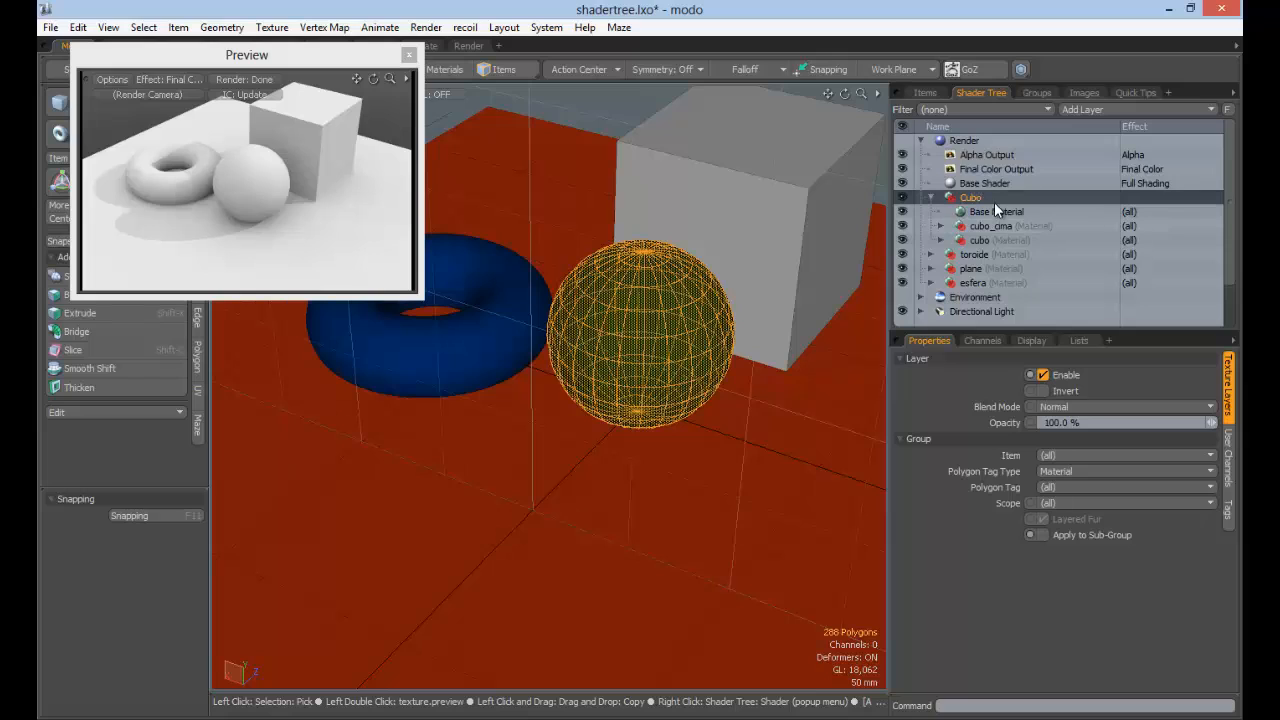
pyautogui.click(1045, 535)
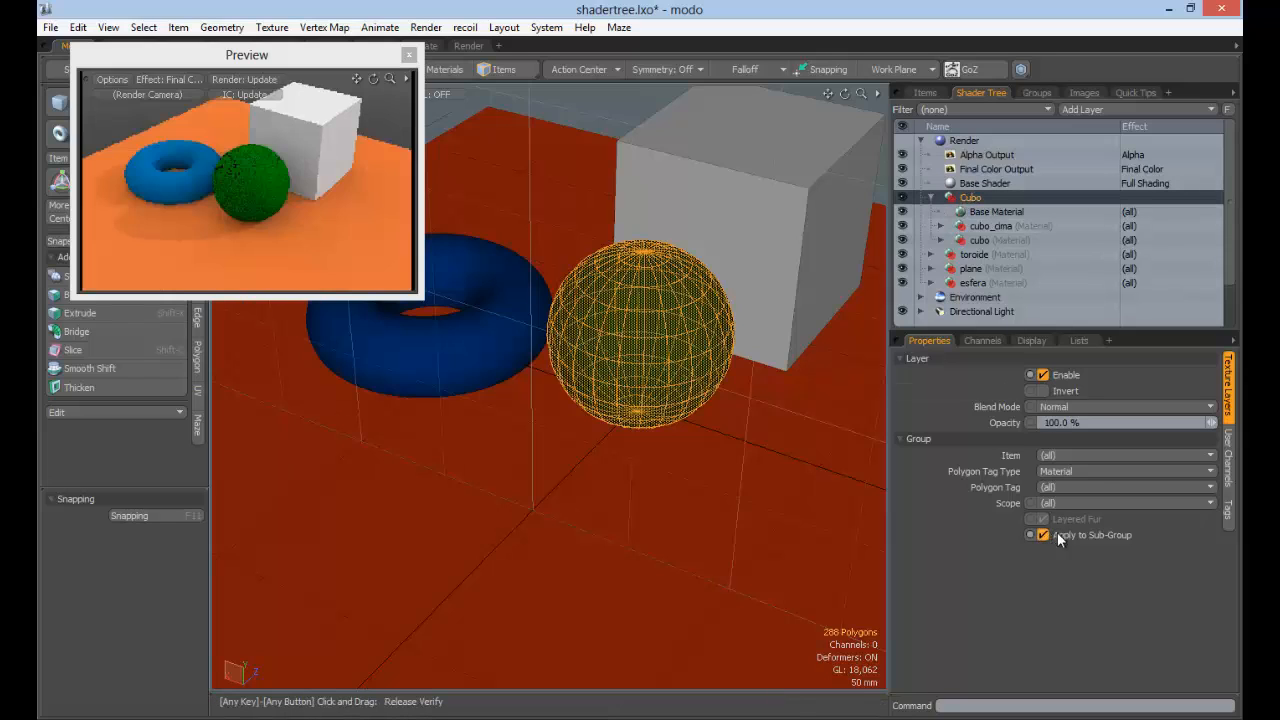
# Move Base Material out of the Cubo group to below esfera, and collapse Cubo
pyautogui.click(993, 213)
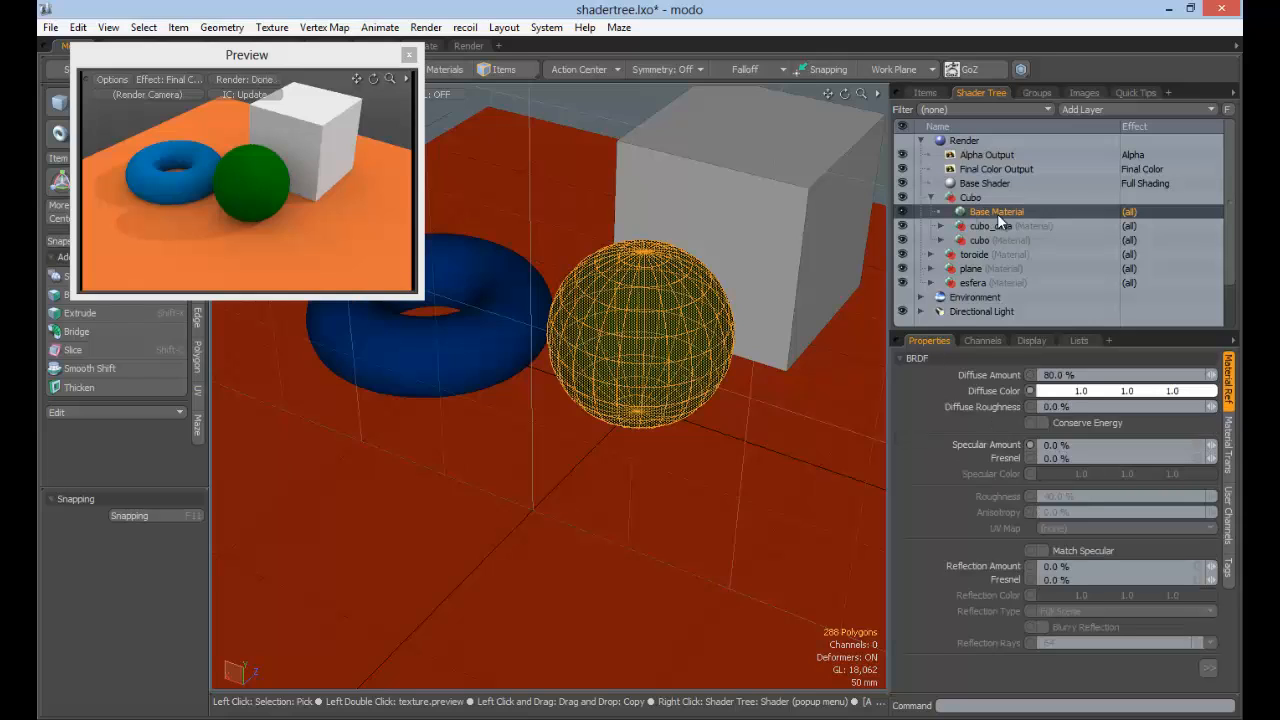
pyautogui.moveTo(997, 208); pyautogui.dragTo(980, 185)
pyautogui.moveTo(993, 258); pyautogui.dragTo(989, 257)
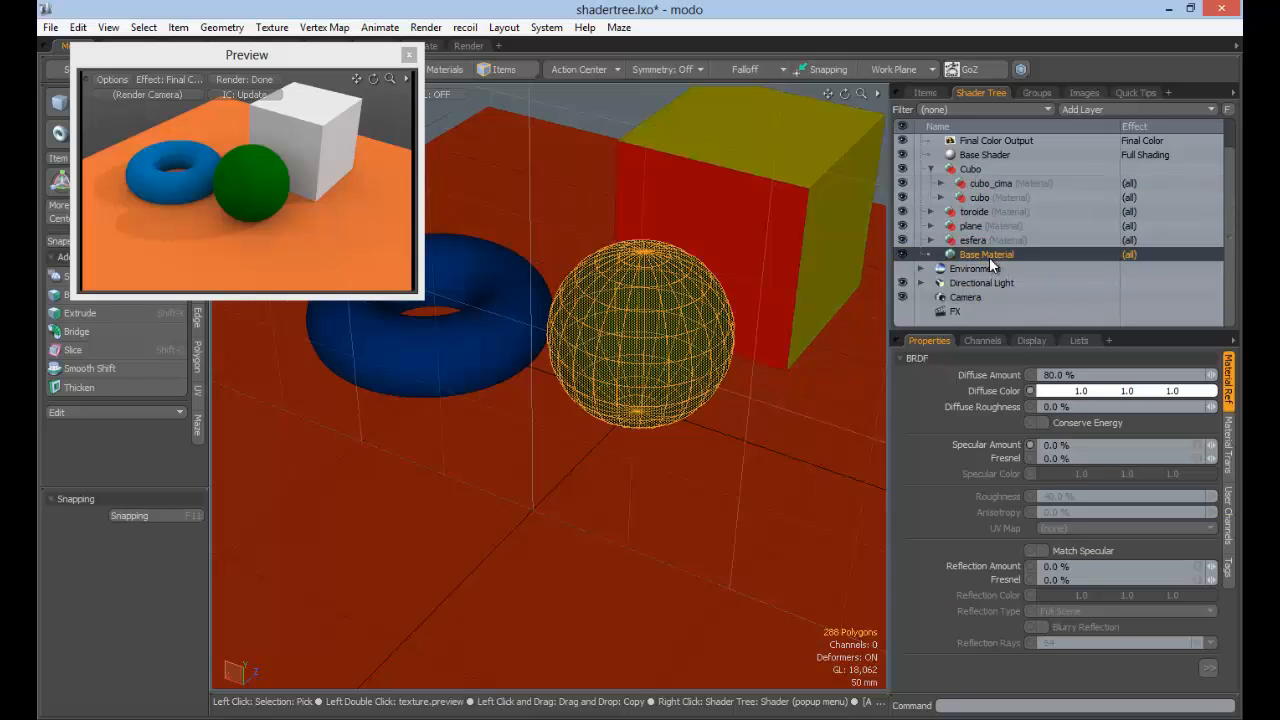
pyautogui.click(930, 169)
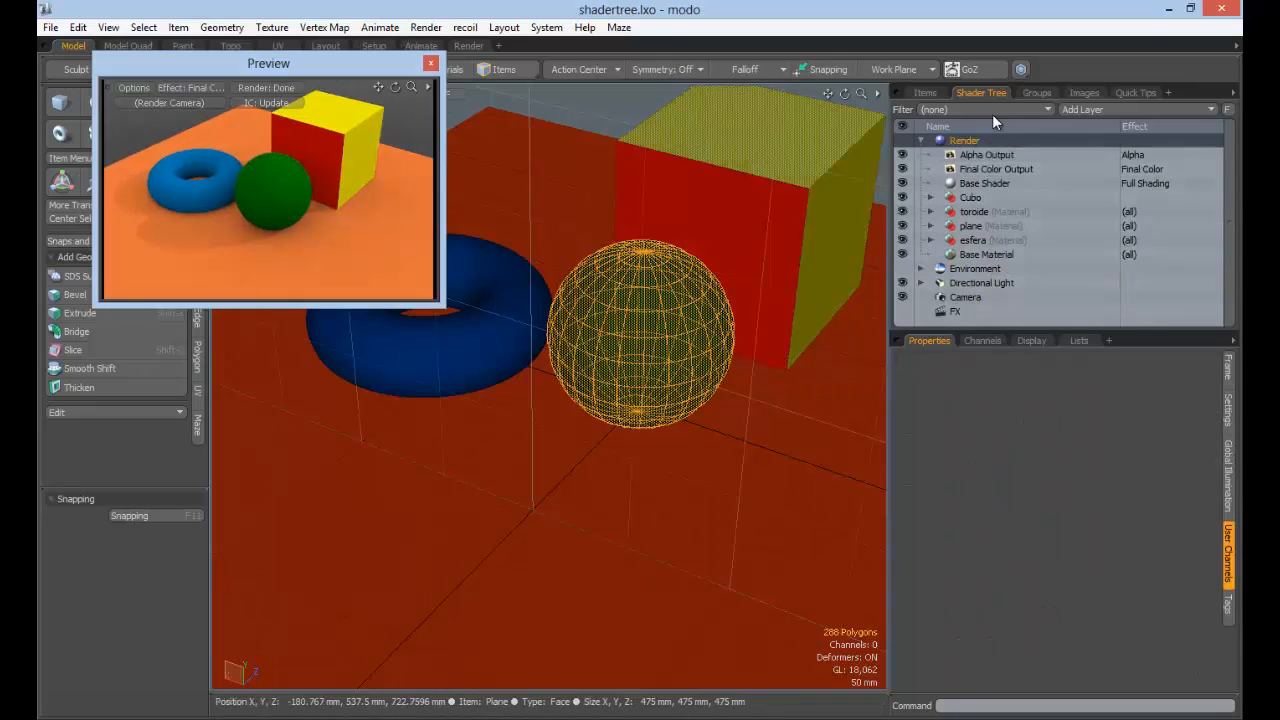
# Add the existing SeamlessBrick03 clip as an image map layer in the Shader Tree
pyautogui.click(1100, 109)
pyautogui.moveTo(1083, 180)
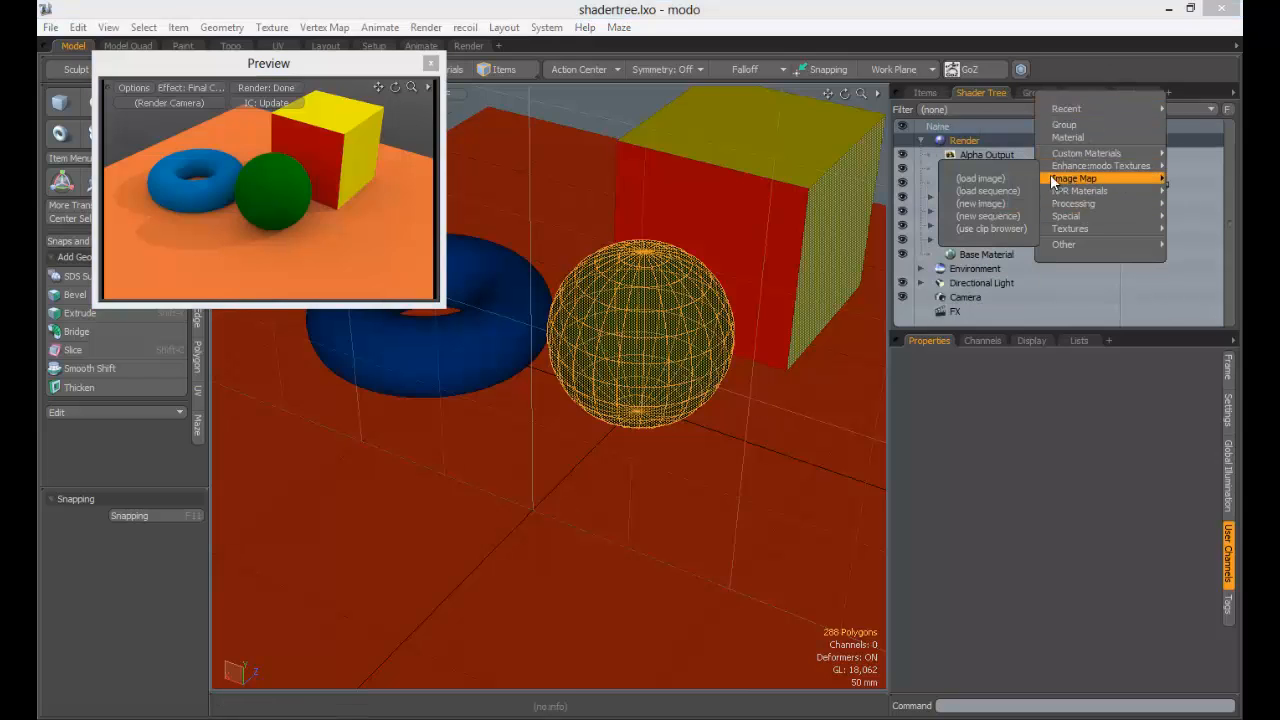
pyautogui.click(981, 229)
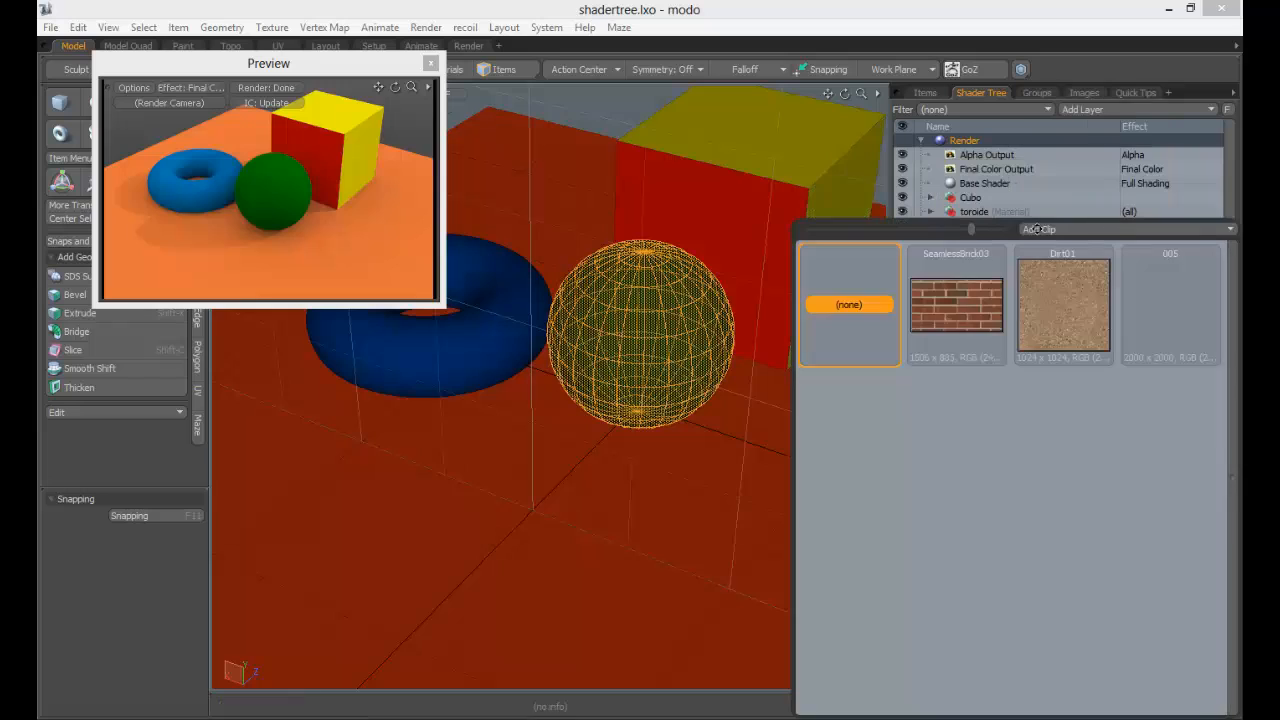
pyautogui.click(958, 293)
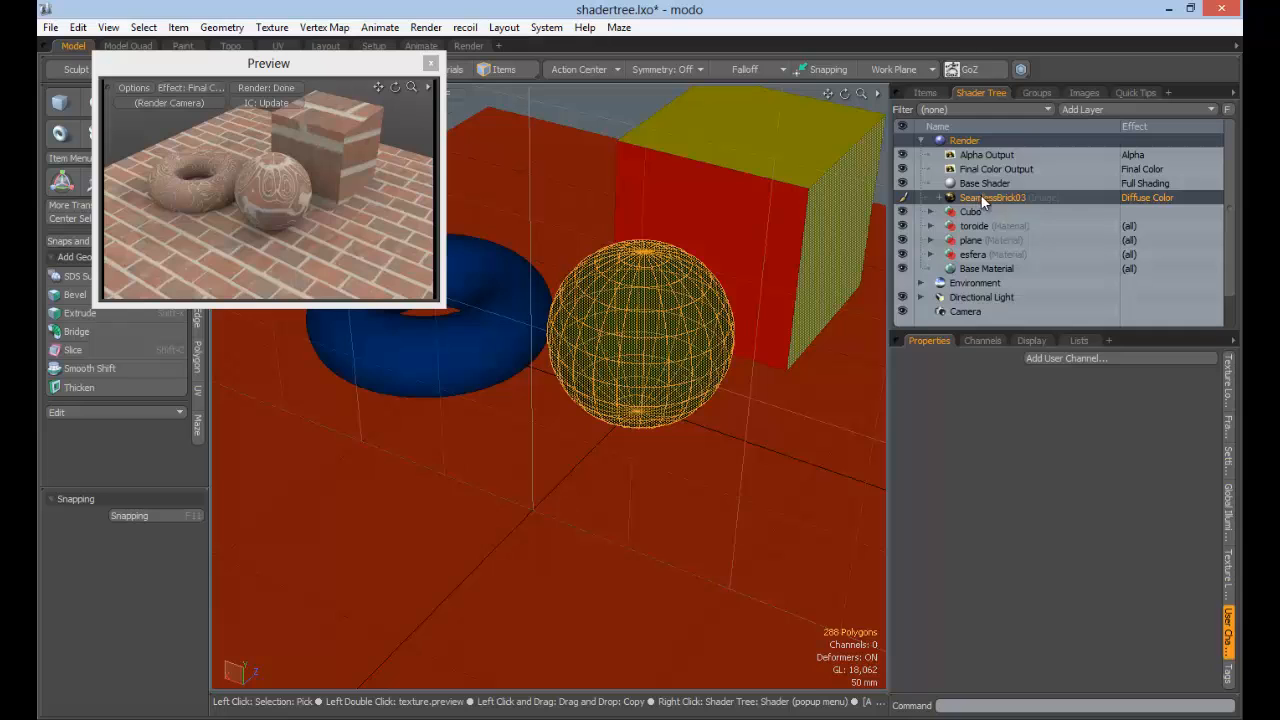
# Move the SeamlessBrick03 image layer into the Cubo group, and from there into its cubo_cima subgroup above Material
pyautogui.moveTo(982, 198); pyautogui.dragTo(984, 210)
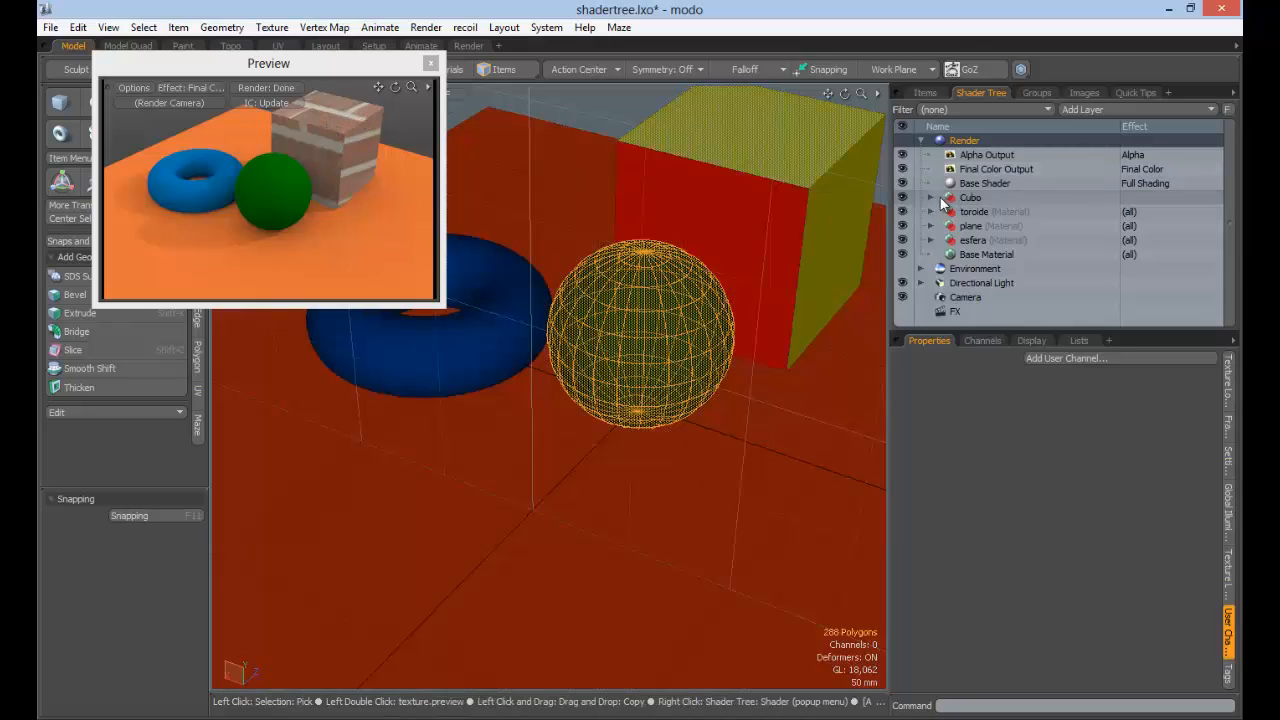
pyautogui.click(931, 197)
pyautogui.click(1000, 226)
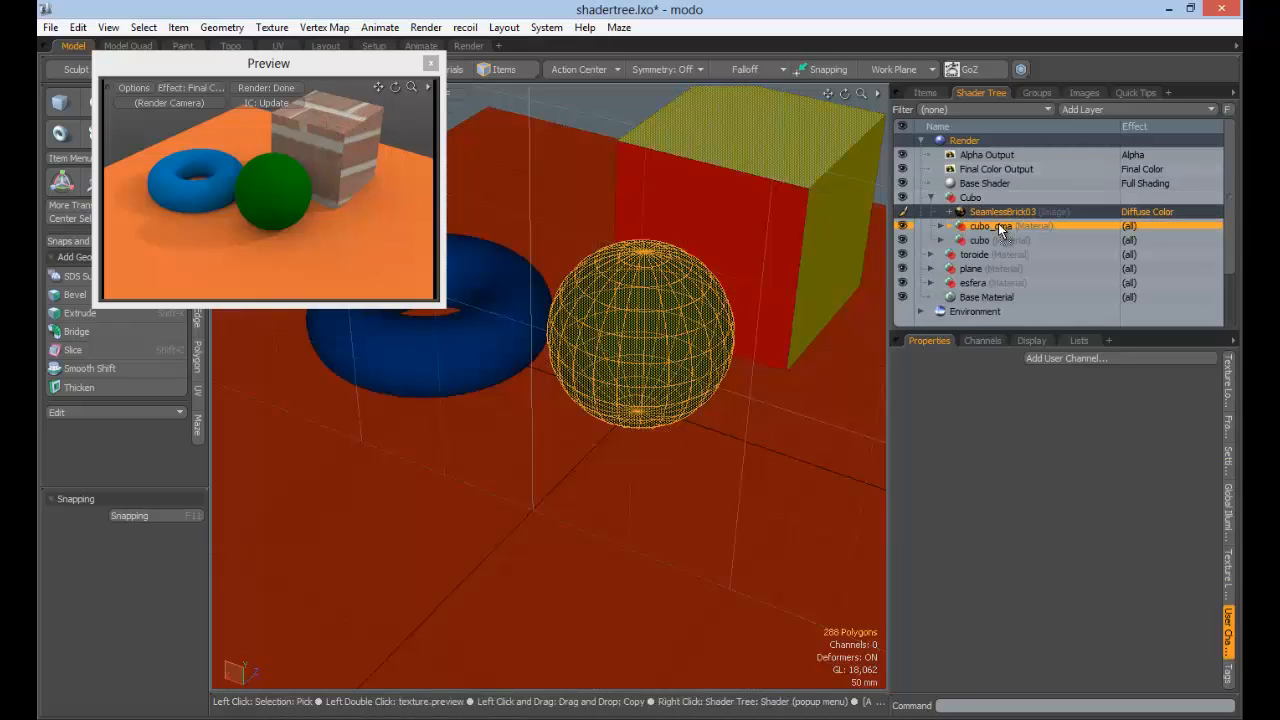
pyautogui.moveTo(999, 225); pyautogui.dragTo(999, 226)
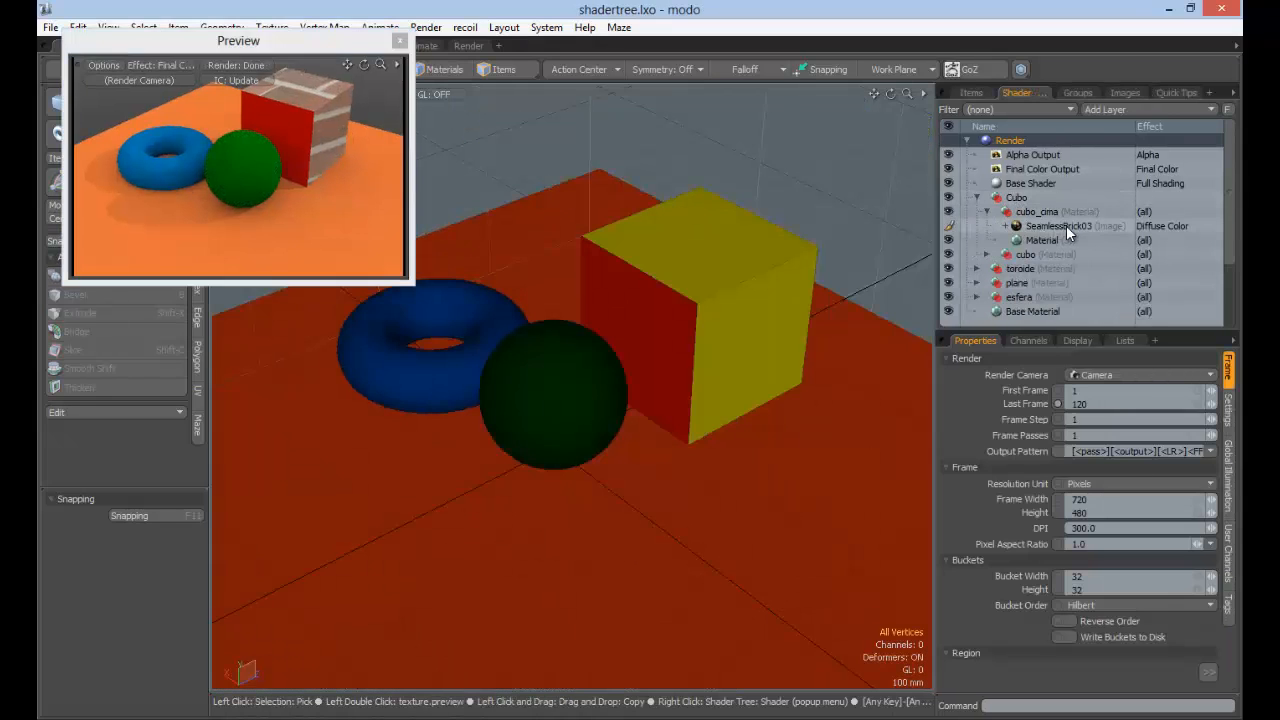
# Examine the SeamlessBrick03 layer's properties and its available blend modes
pyautogui.click(1066, 225)
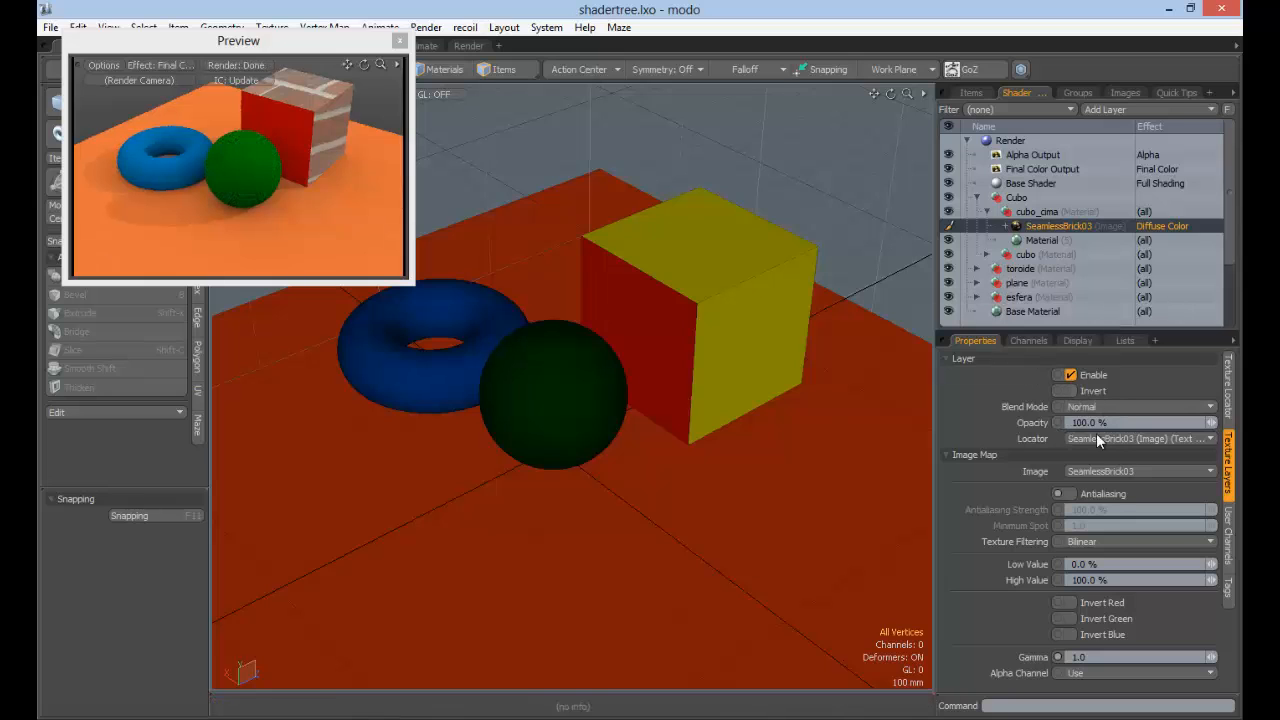
pyautogui.click(1101, 406)
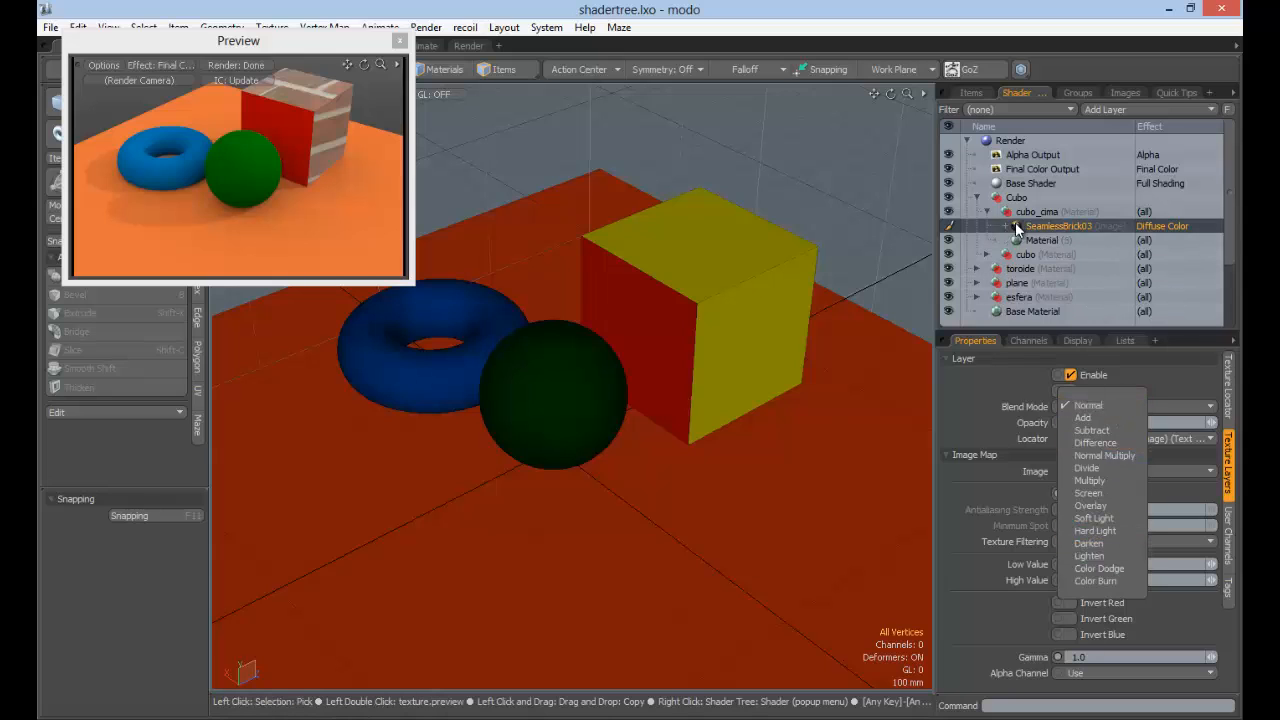
pyautogui.click(1148, 377)
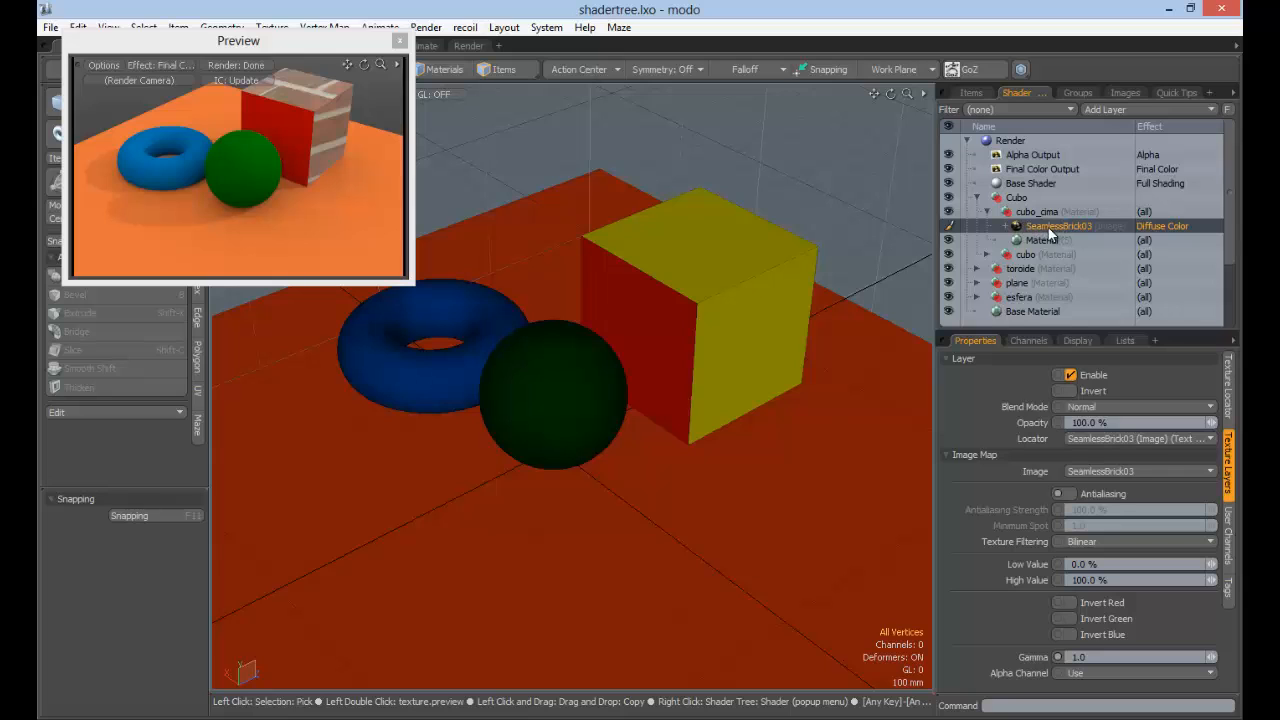
# Move the SeamlessBrick03 layer above the Cubo group, and add the existing Dirt01 clip as an image map layer above it
pyautogui.moveTo(1056, 228); pyautogui.dragTo(1061, 196)
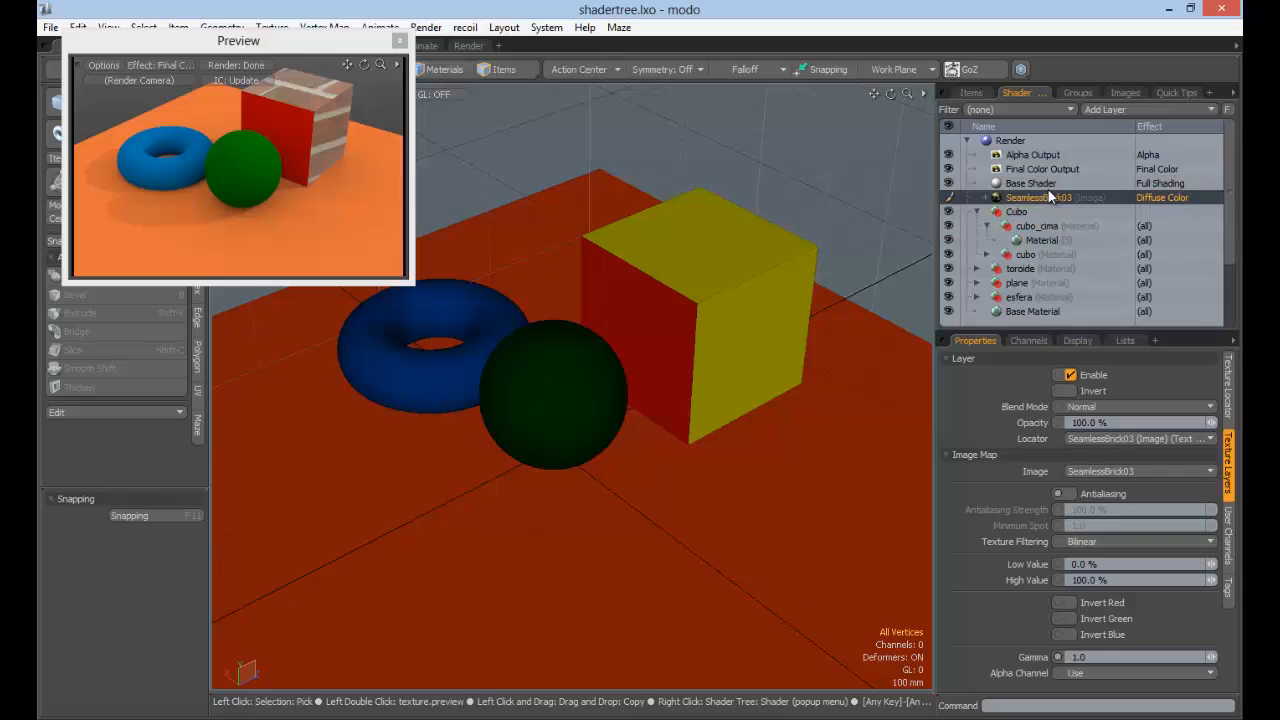
pyautogui.click(1103, 110)
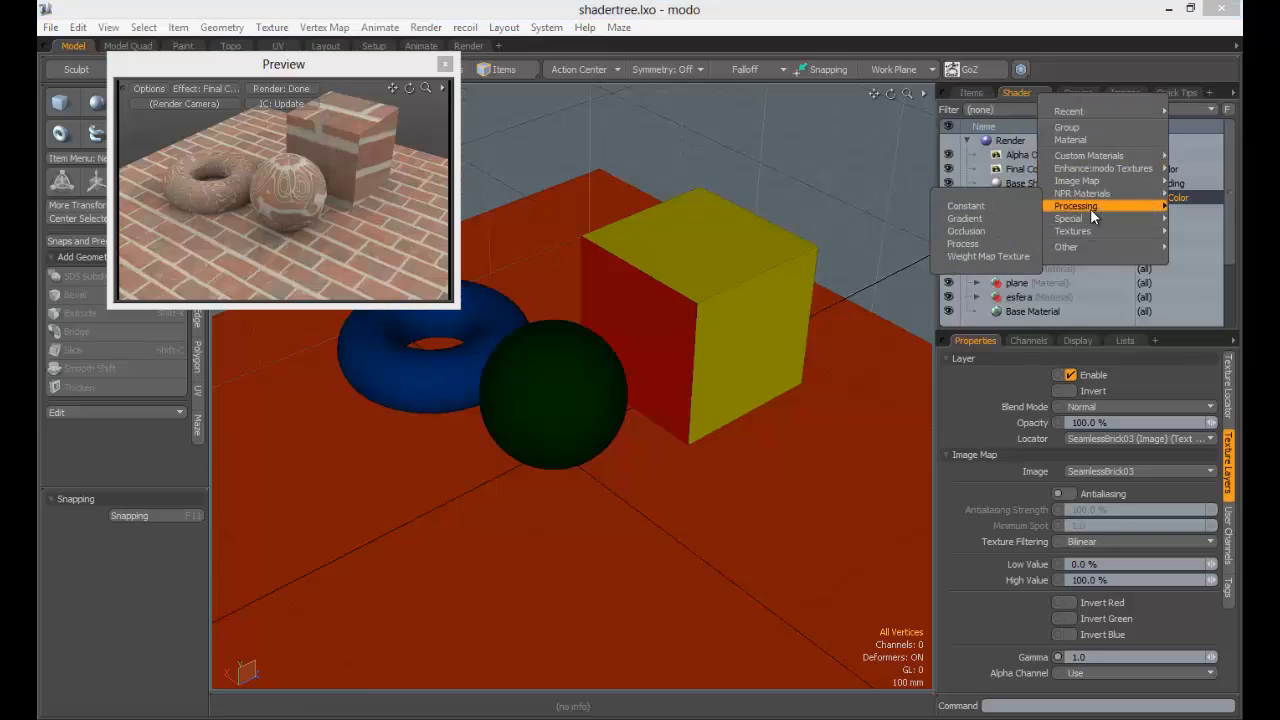
pyautogui.moveTo(1090, 222)
pyautogui.moveTo(1095, 183)
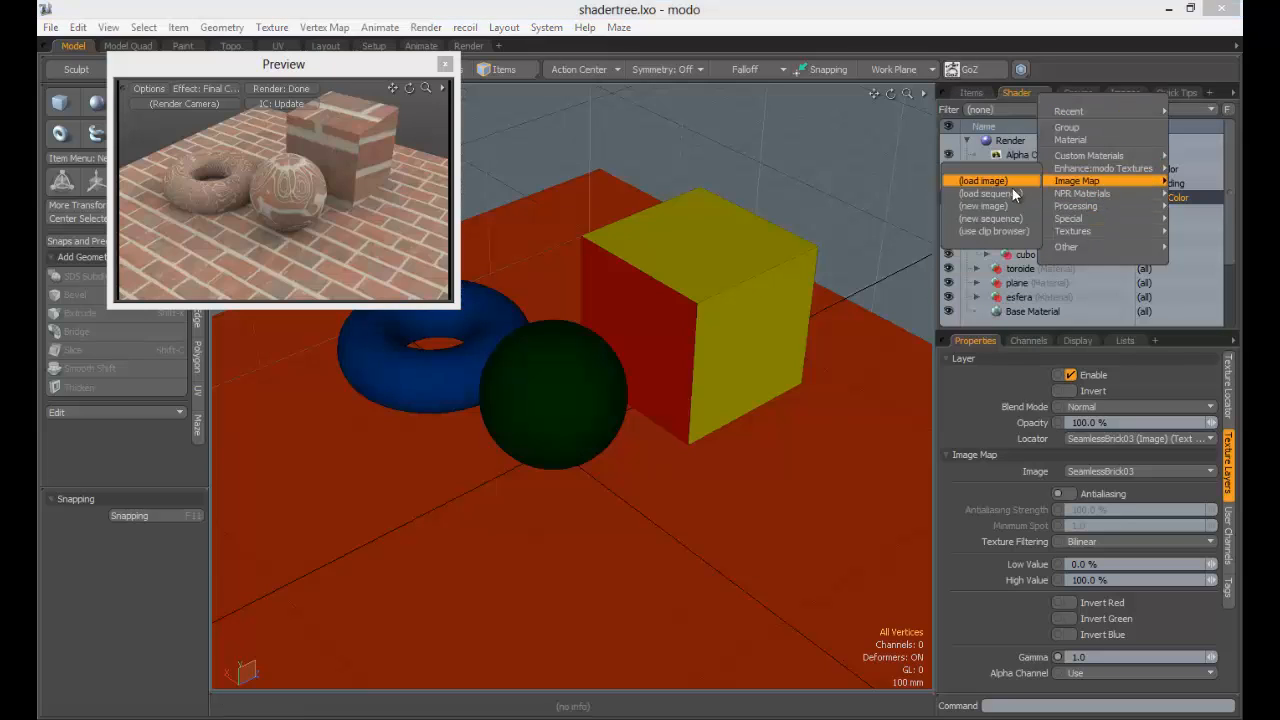
pyautogui.click(993, 231)
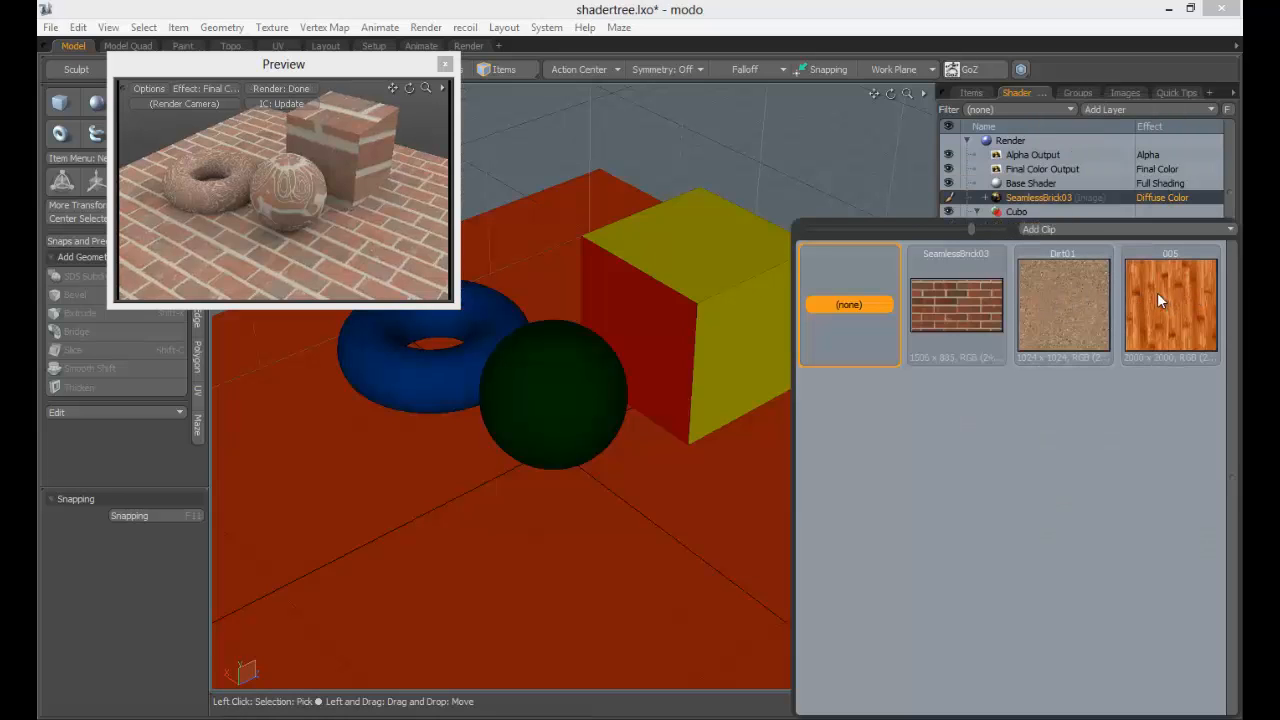
pyautogui.click(1058, 301)
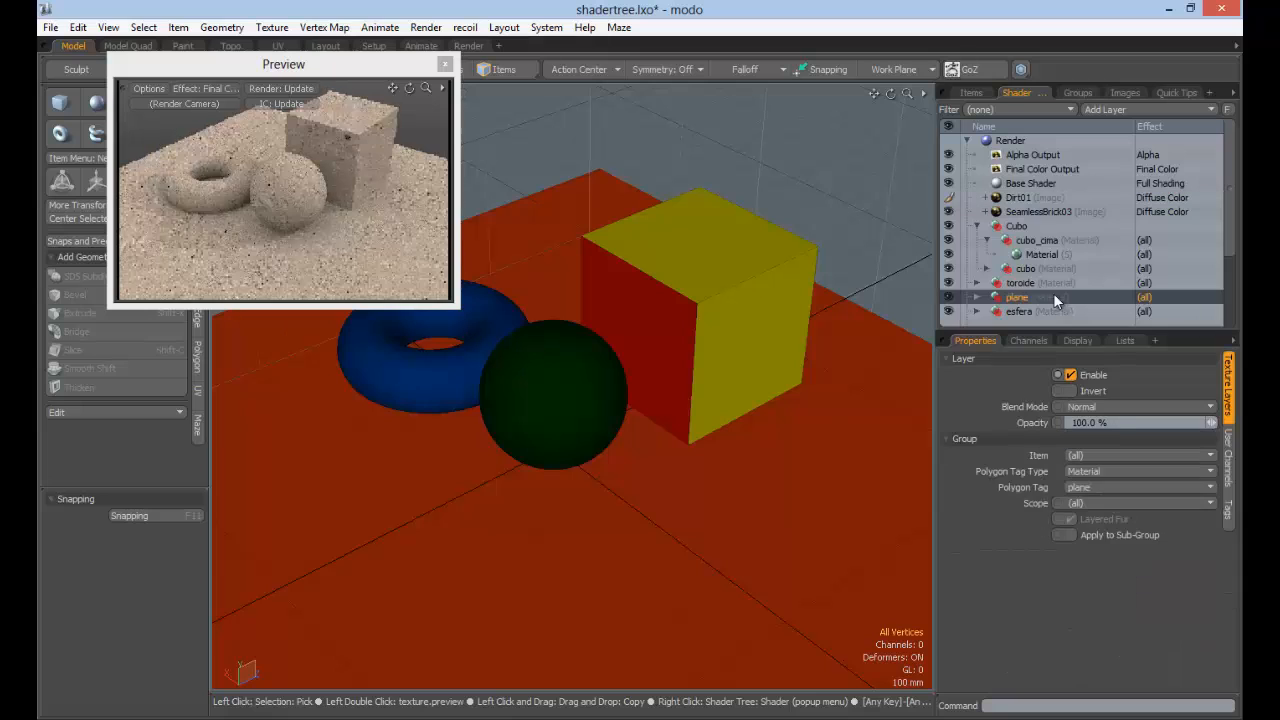
# Hide and re-enable the SeamlessBrick03 layer for comparison, and move it above Dirt01 in the Shader Tree
pyautogui.click(977, 226)
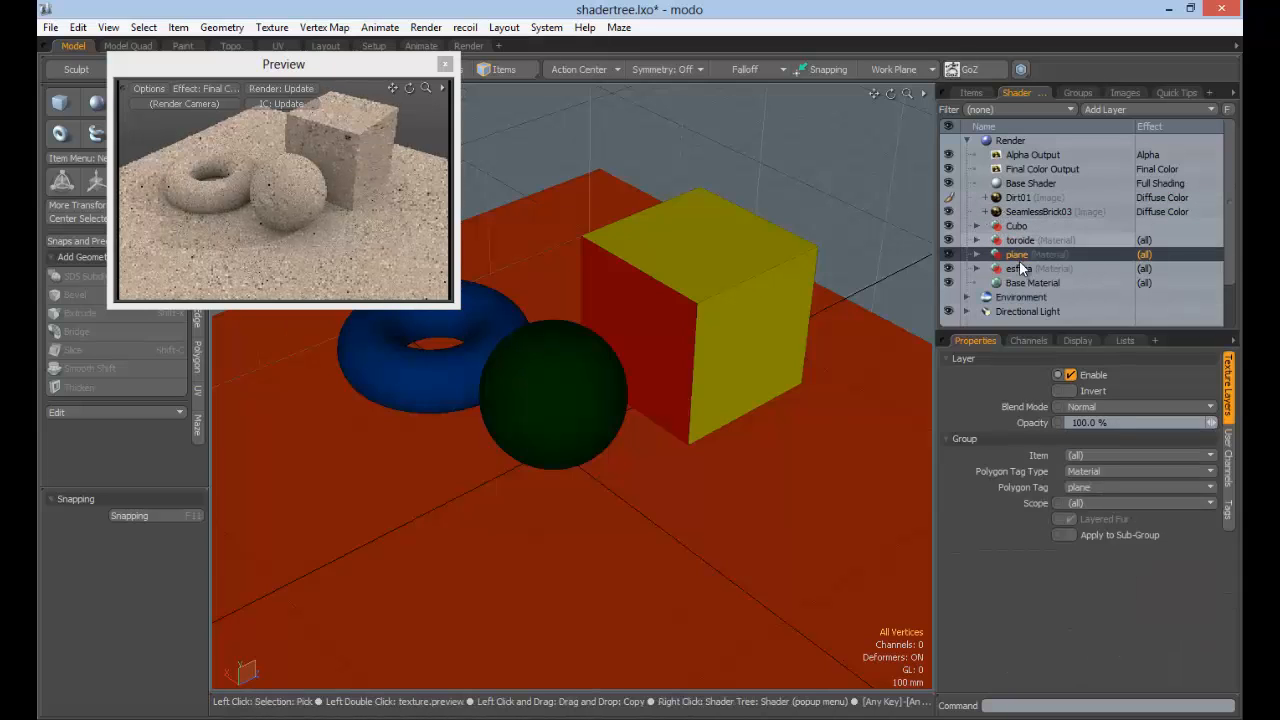
pyautogui.click(1028, 196)
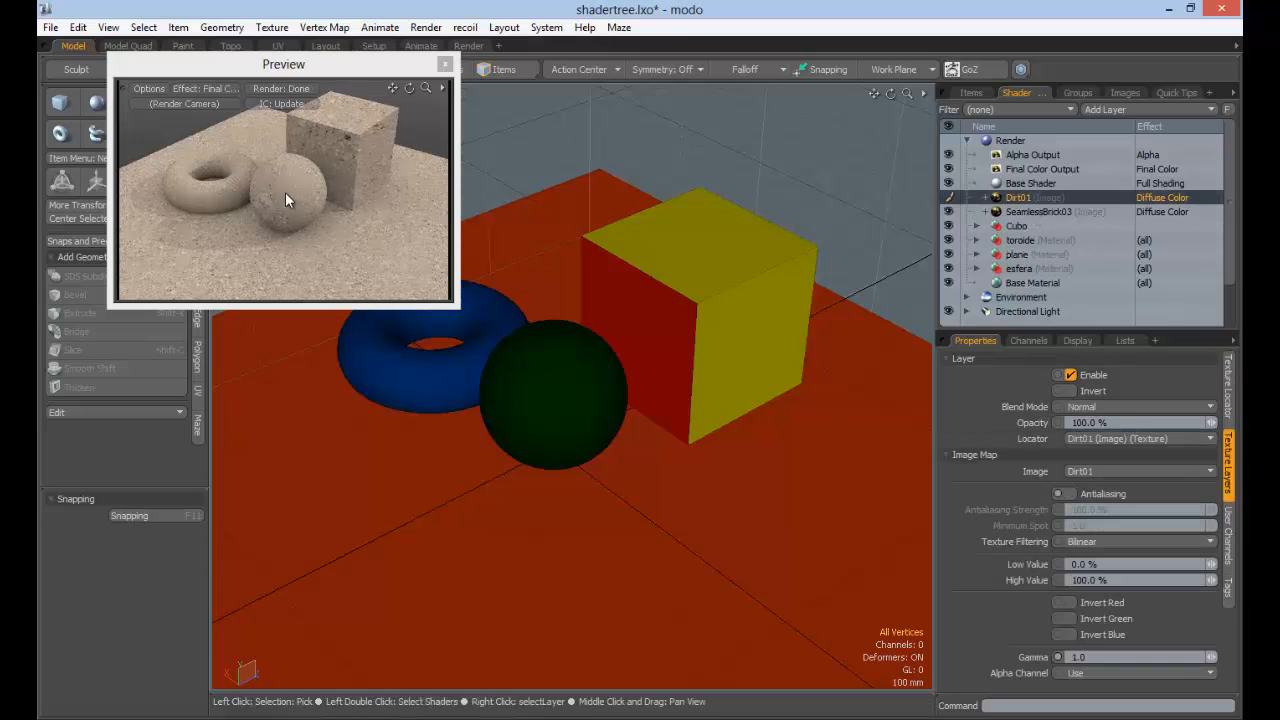
pyautogui.click(1049, 213)
pyautogui.click(949, 212)
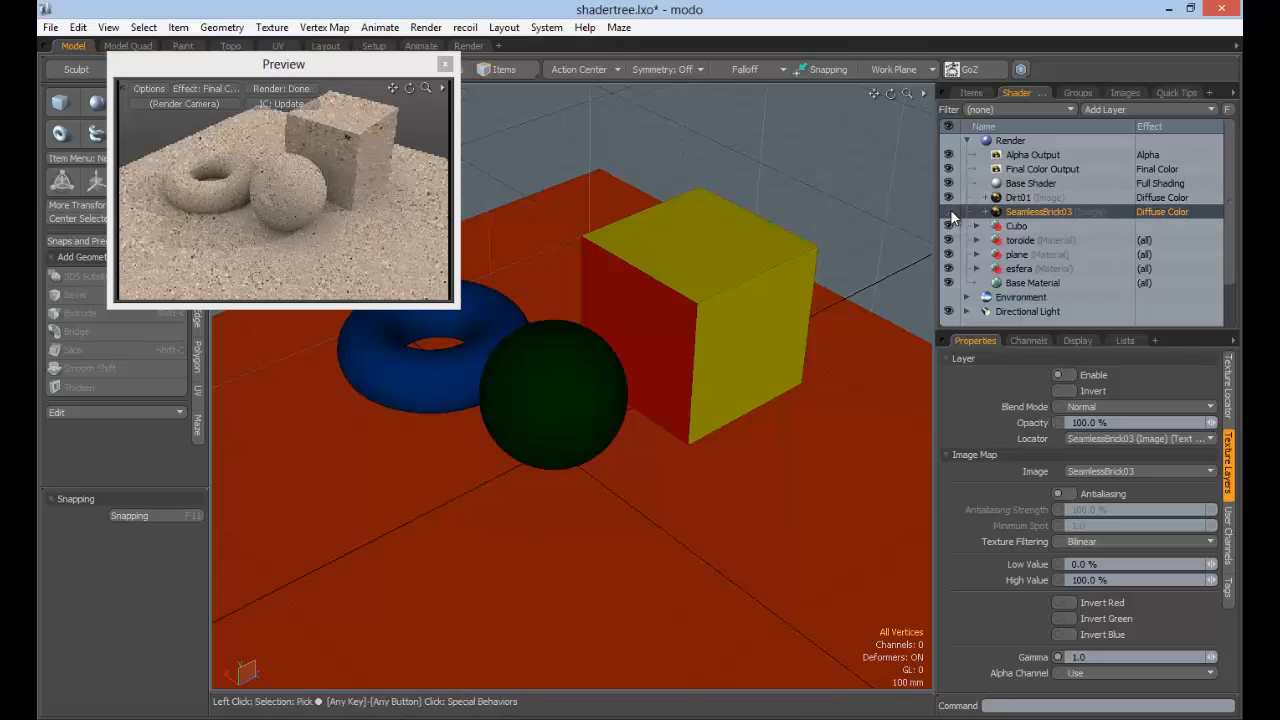
pyautogui.click(954, 211)
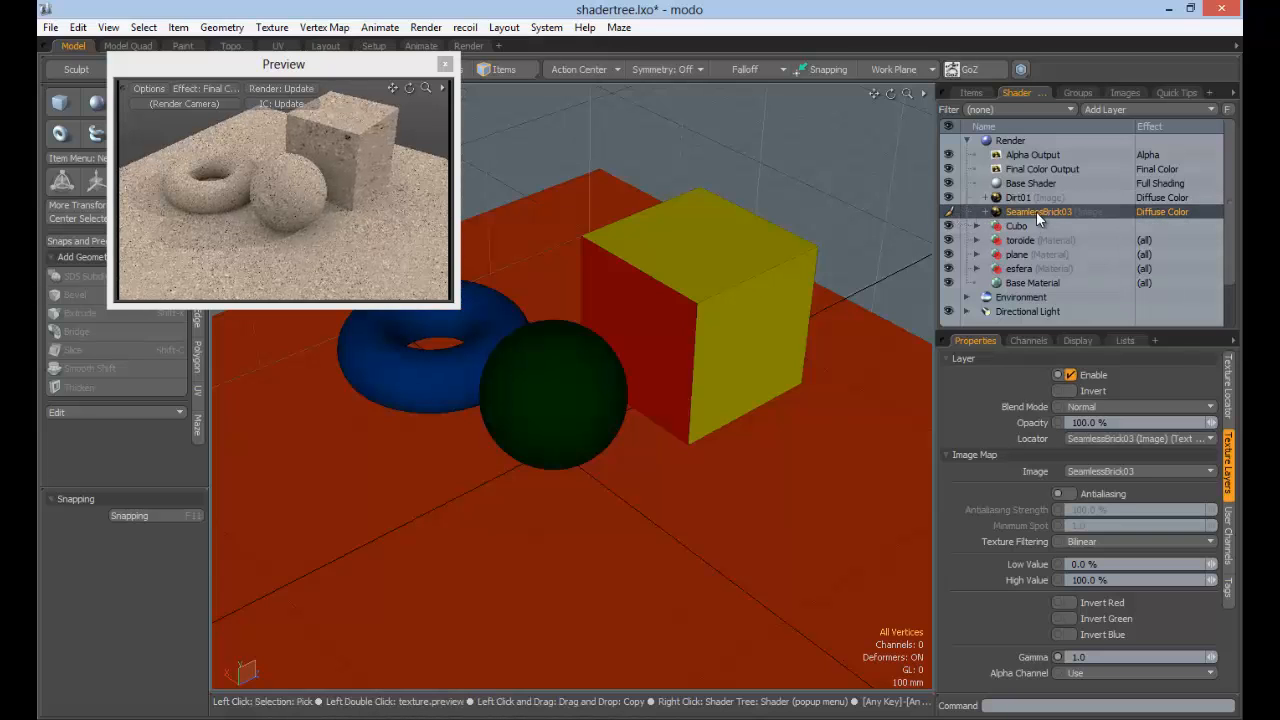
pyautogui.moveTo(1036, 211); pyautogui.dragTo(1058, 190)
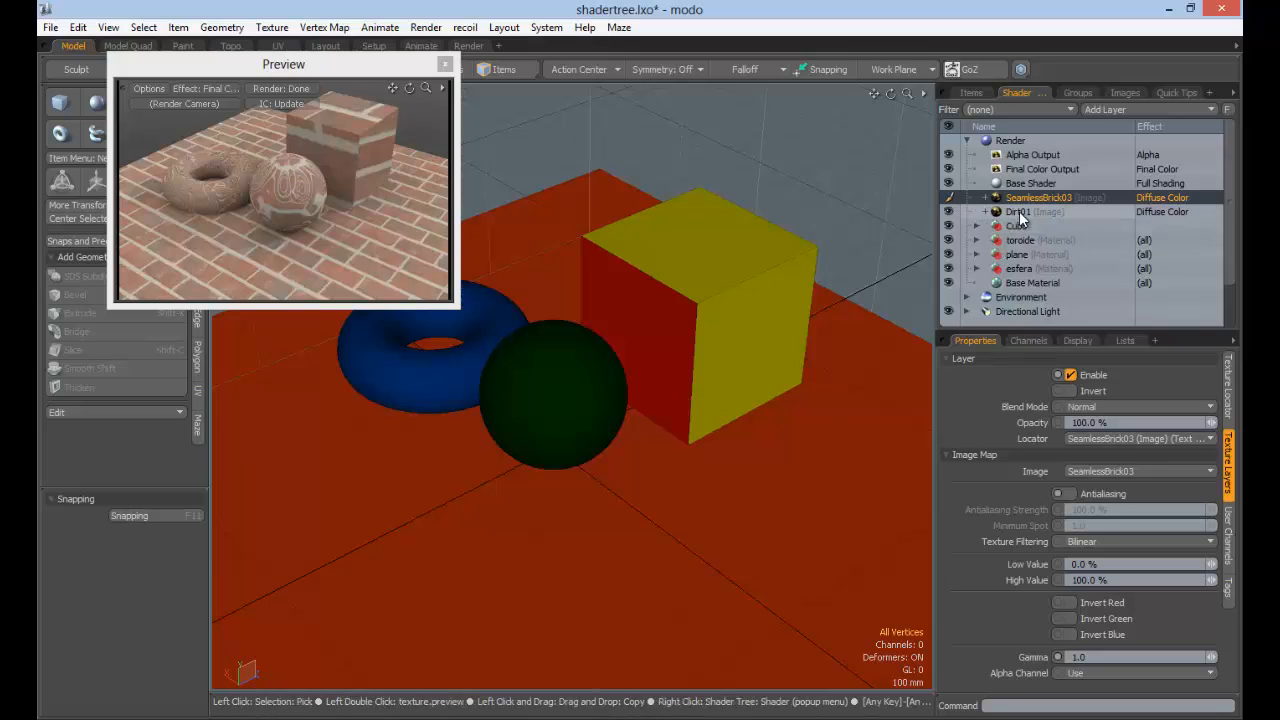
# Move the Dirt01 image layer into the plane group and the SeamlessBrick03 image layer into the Cubo group
pyautogui.moveTo(1018, 215); pyautogui.dragTo(1030, 255)
pyautogui.click(976, 240)
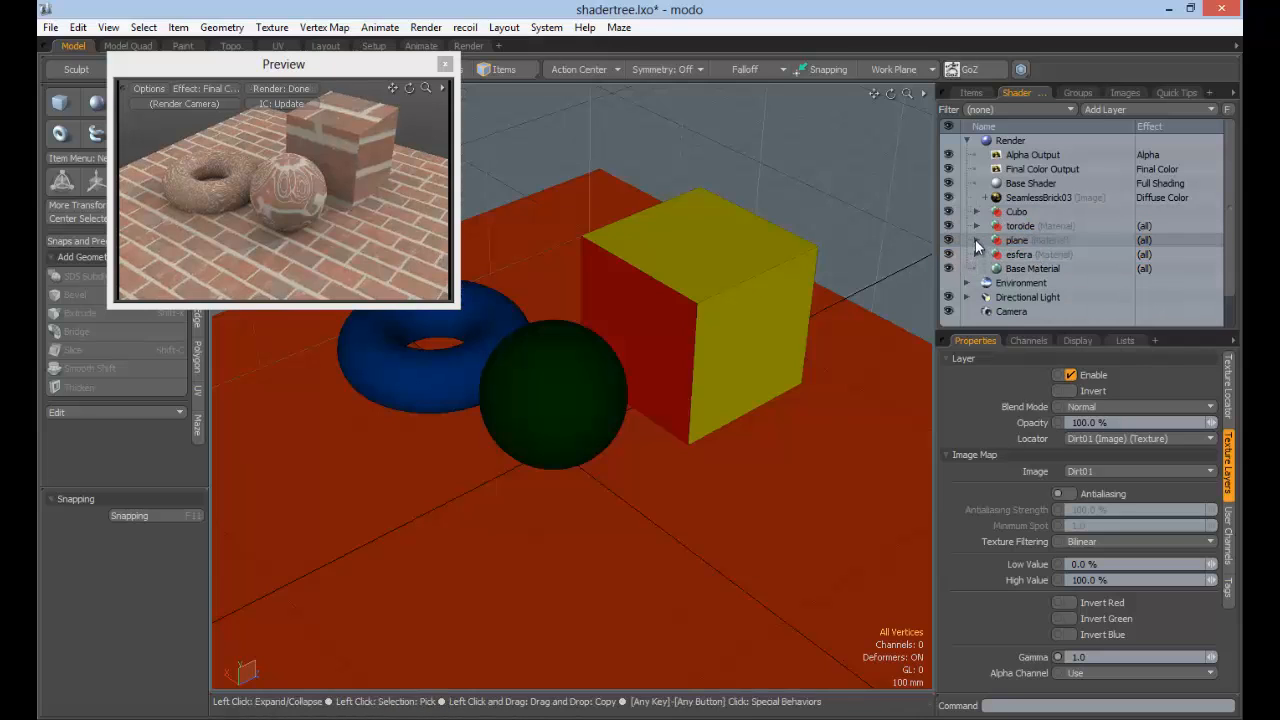
pyautogui.click(1030, 255)
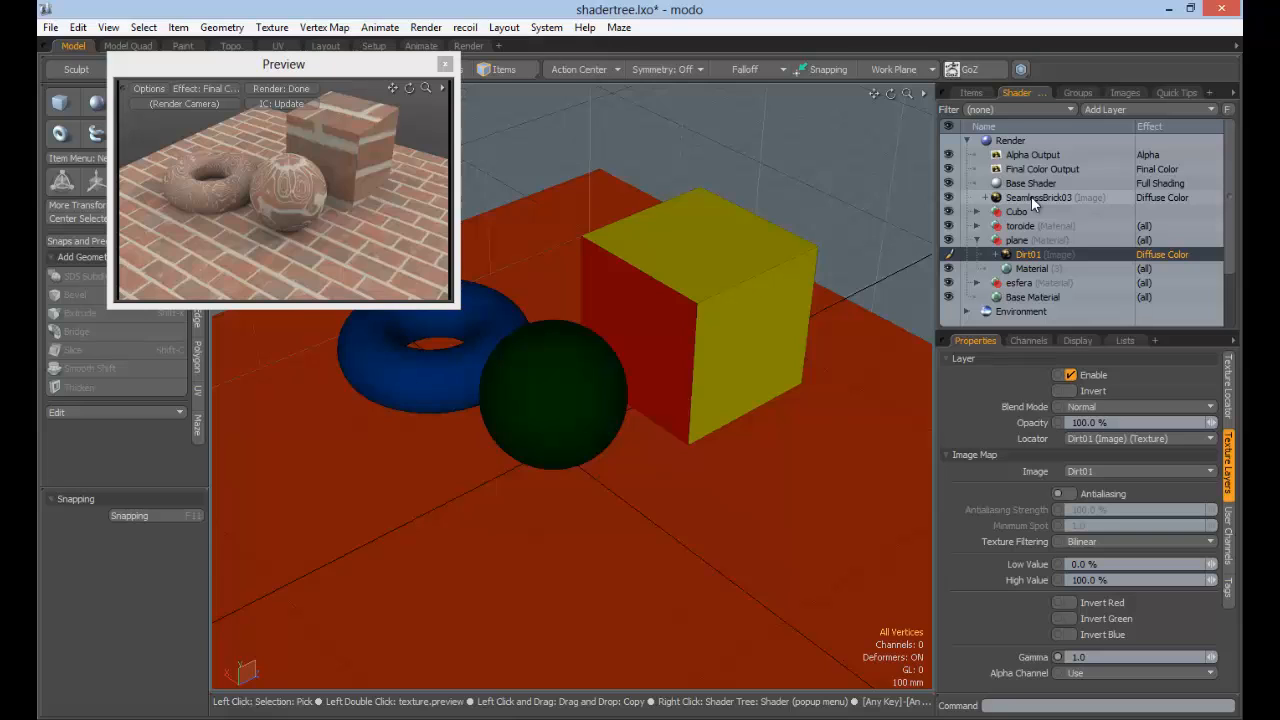
pyautogui.moveTo(1033, 199); pyautogui.dragTo(1033, 224)
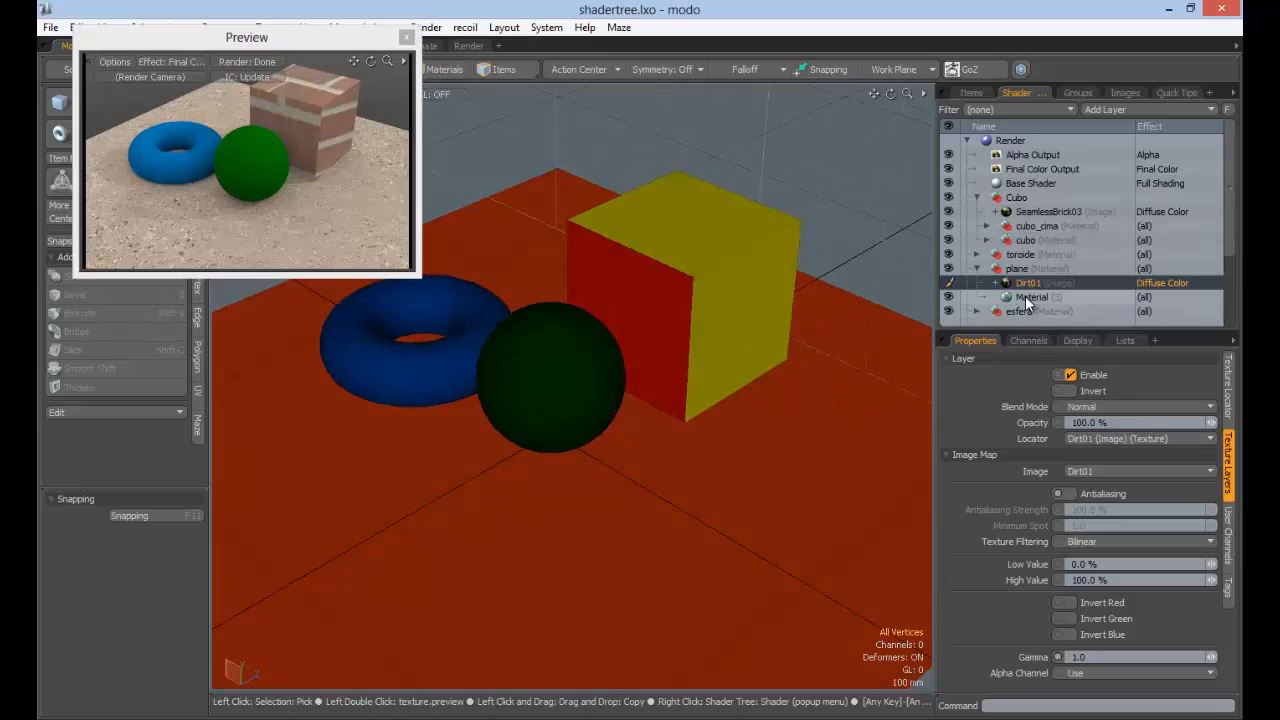
# Move Dirt01 out of the plane group to above Cubo, and SeamlessBrick03 out of Cubo to above Dirt01
pyautogui.click(1028, 283)
pyautogui.moveTo(1055, 289); pyautogui.dragTo(1060, 186)
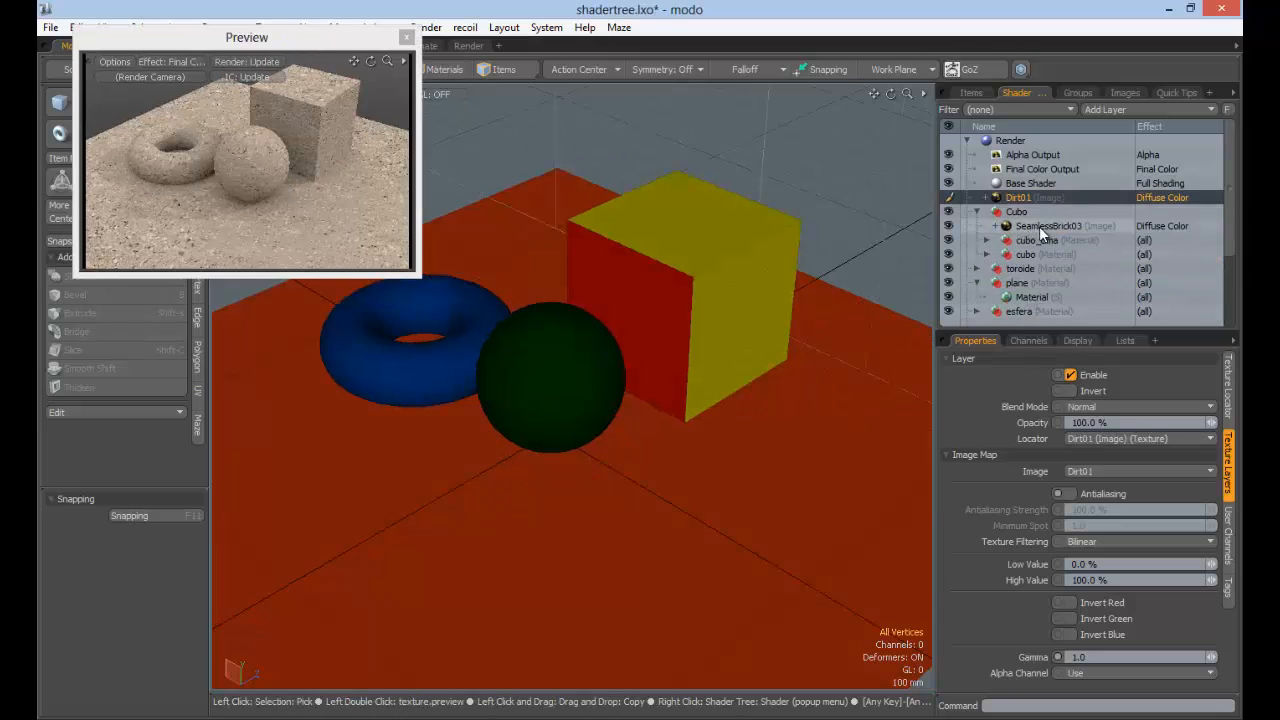
pyautogui.moveTo(1030, 227); pyautogui.dragTo(1054, 193)
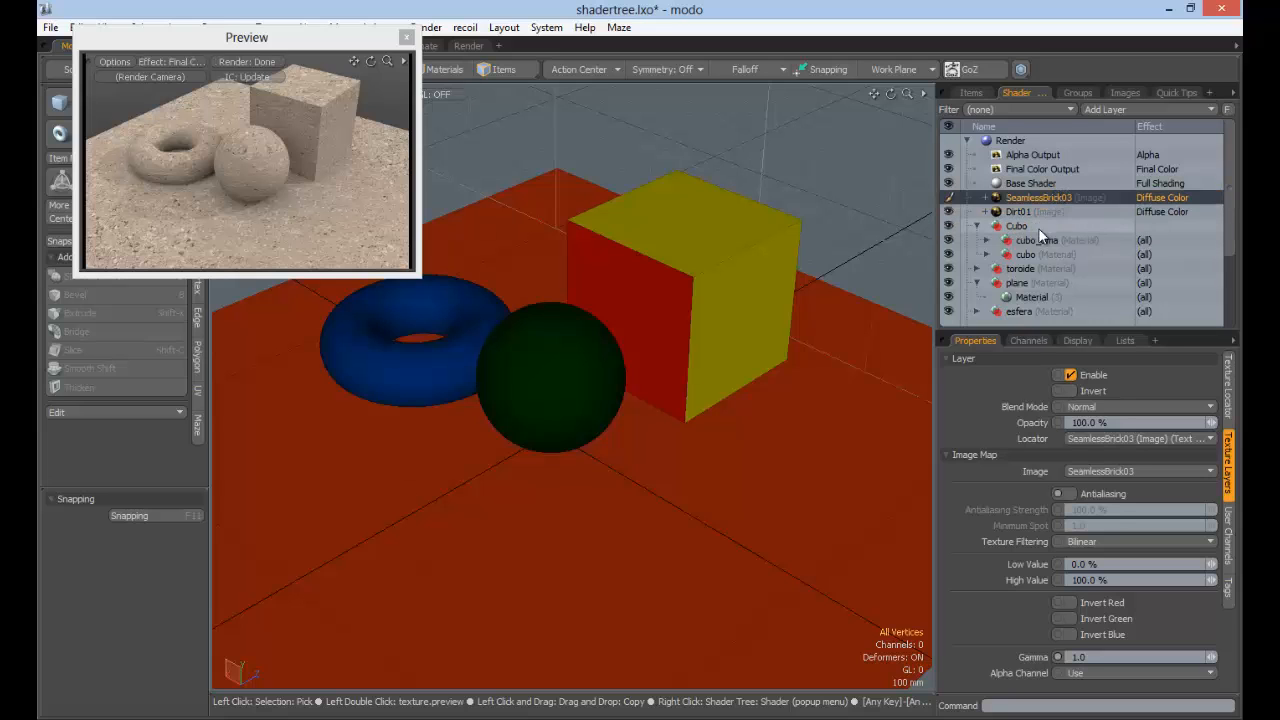
# Set the SeamlessBrick03 layer's blend mode to Multiply and its opacity to 50%
pyautogui.moveTo(300, 47); pyautogui.dragTo(400, 86)
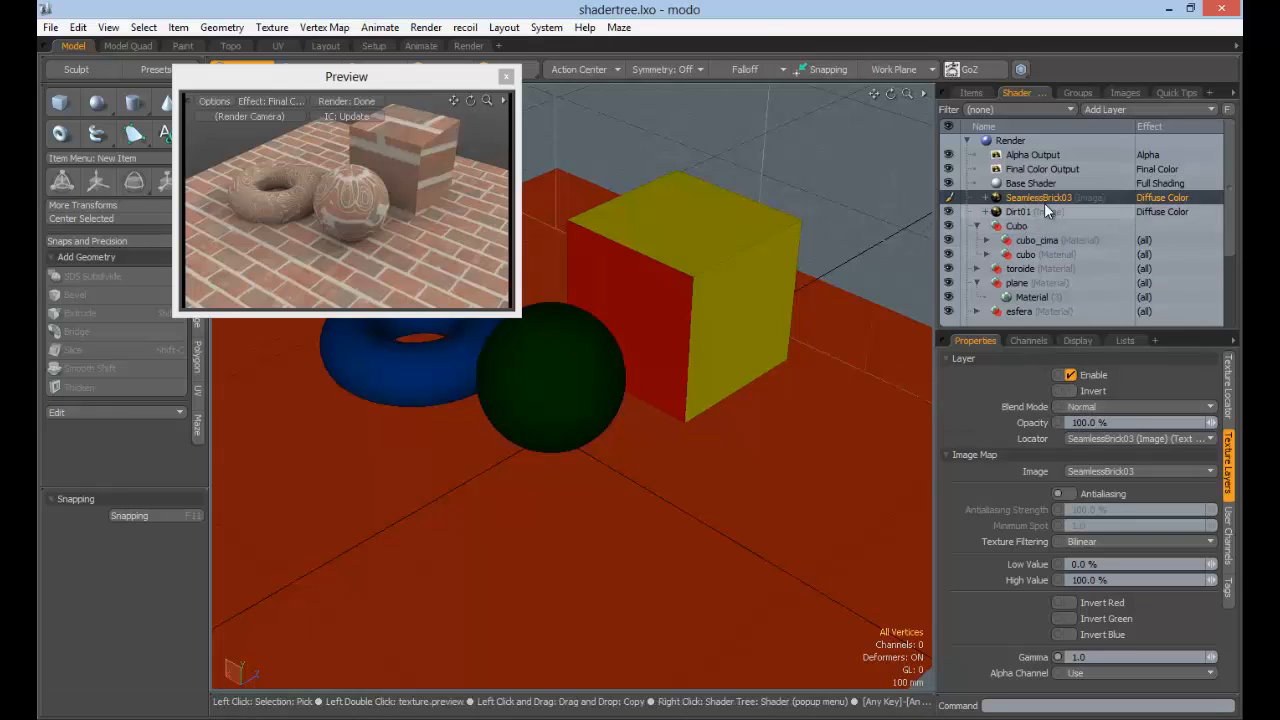
pyautogui.click(1110, 403)
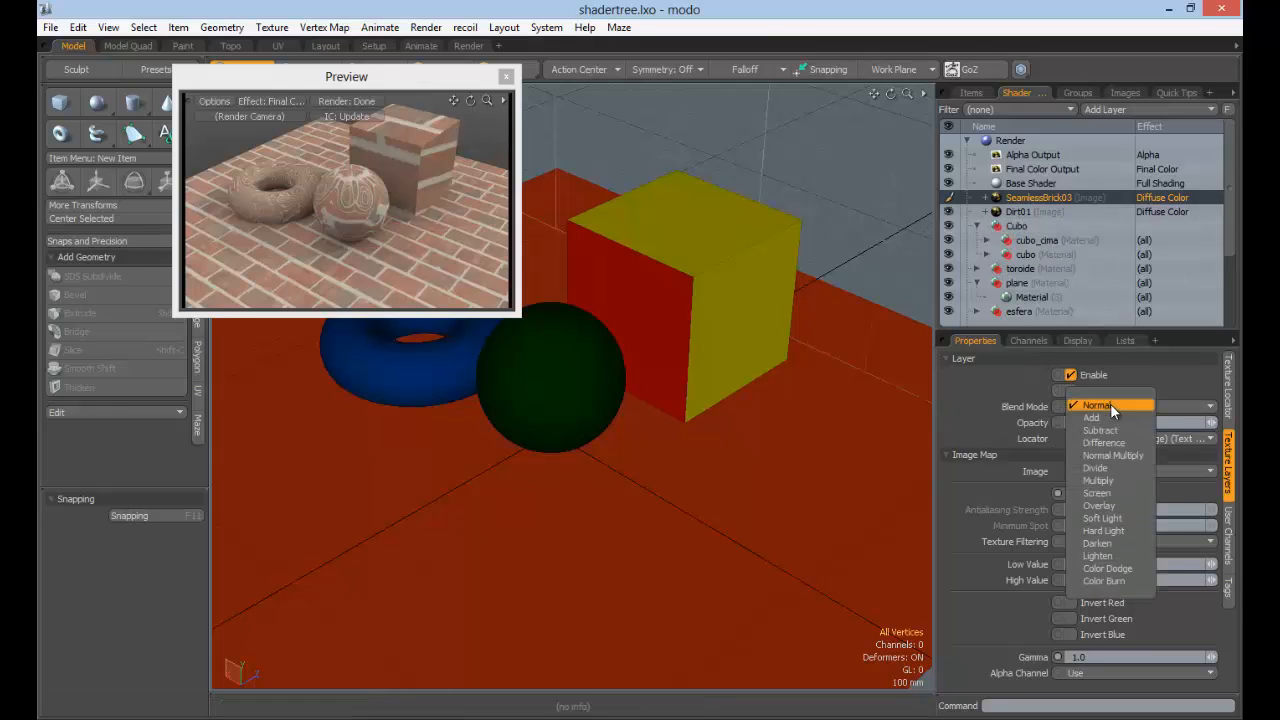
pyautogui.click(1107, 479)
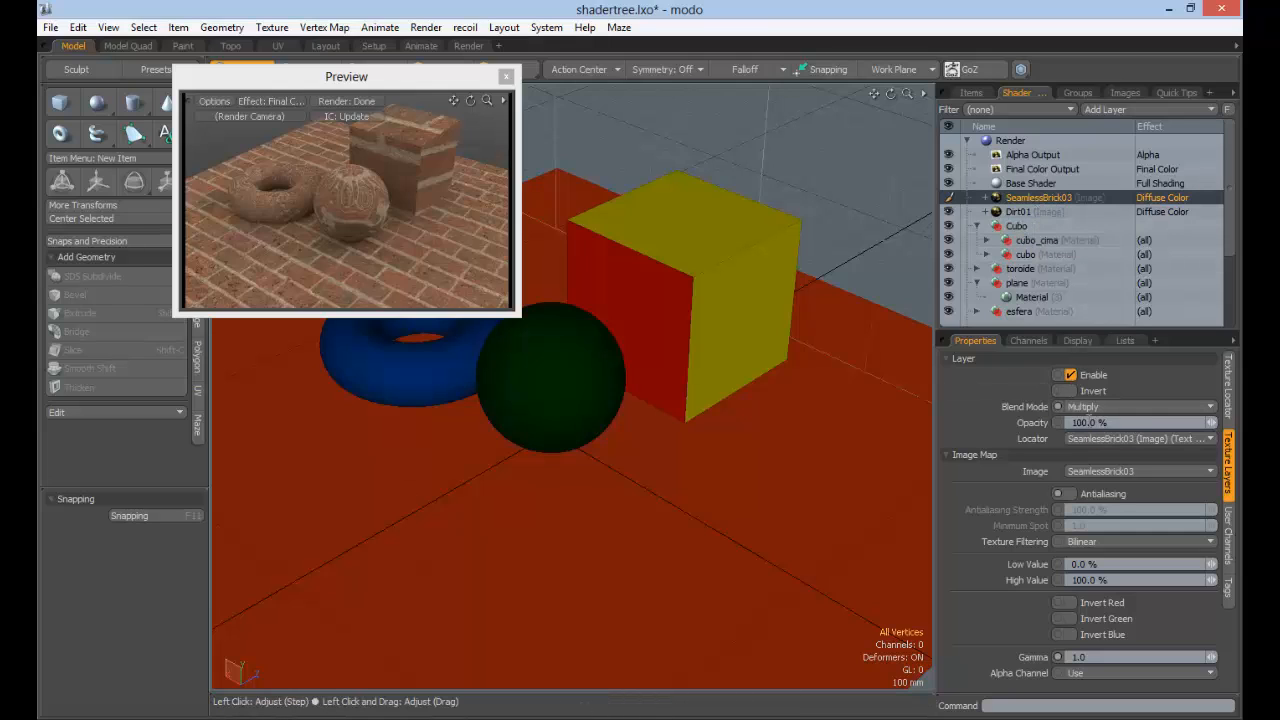
pyautogui.click(1113, 422)
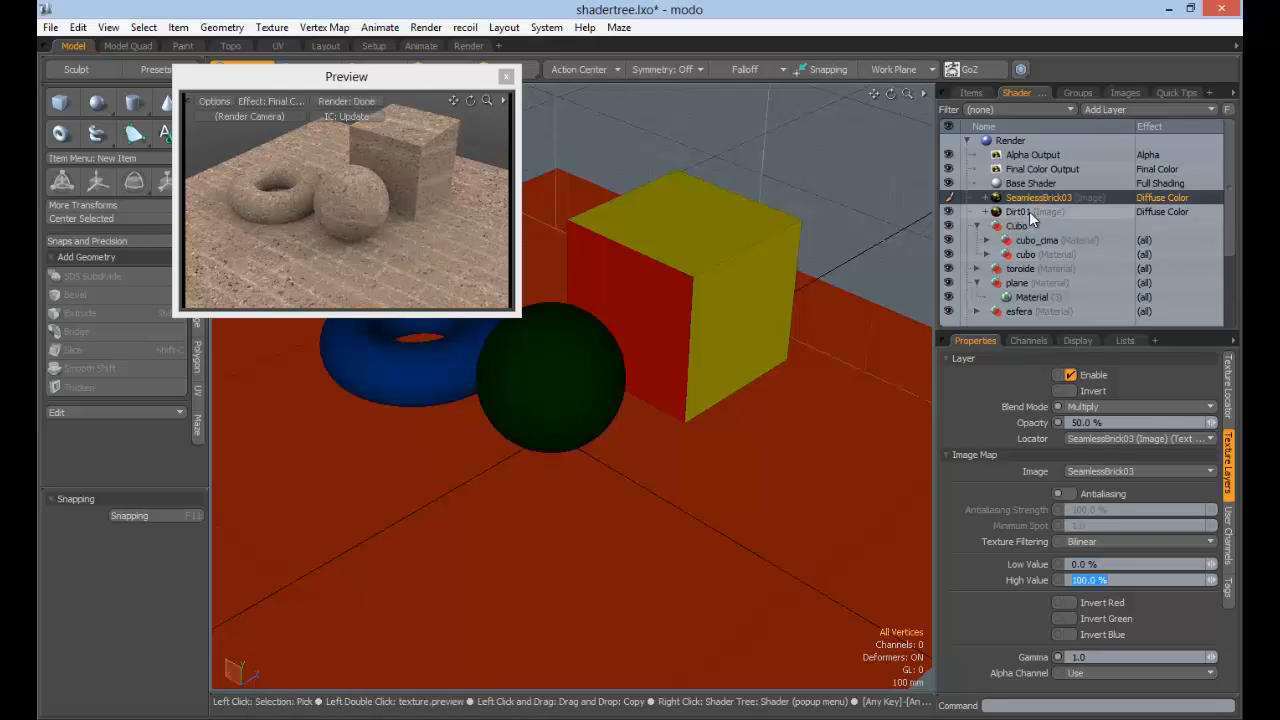
pyautogui.scroll(2, 360, 211)
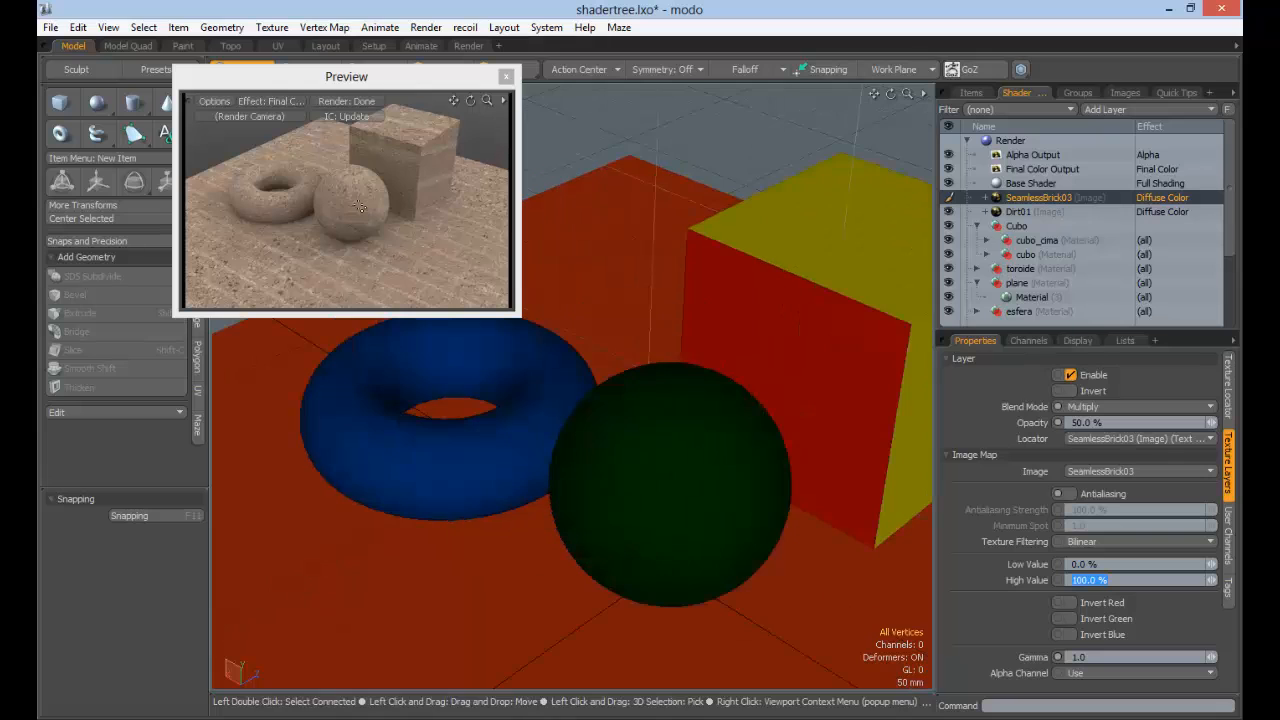
pyautogui.click(401, 210)
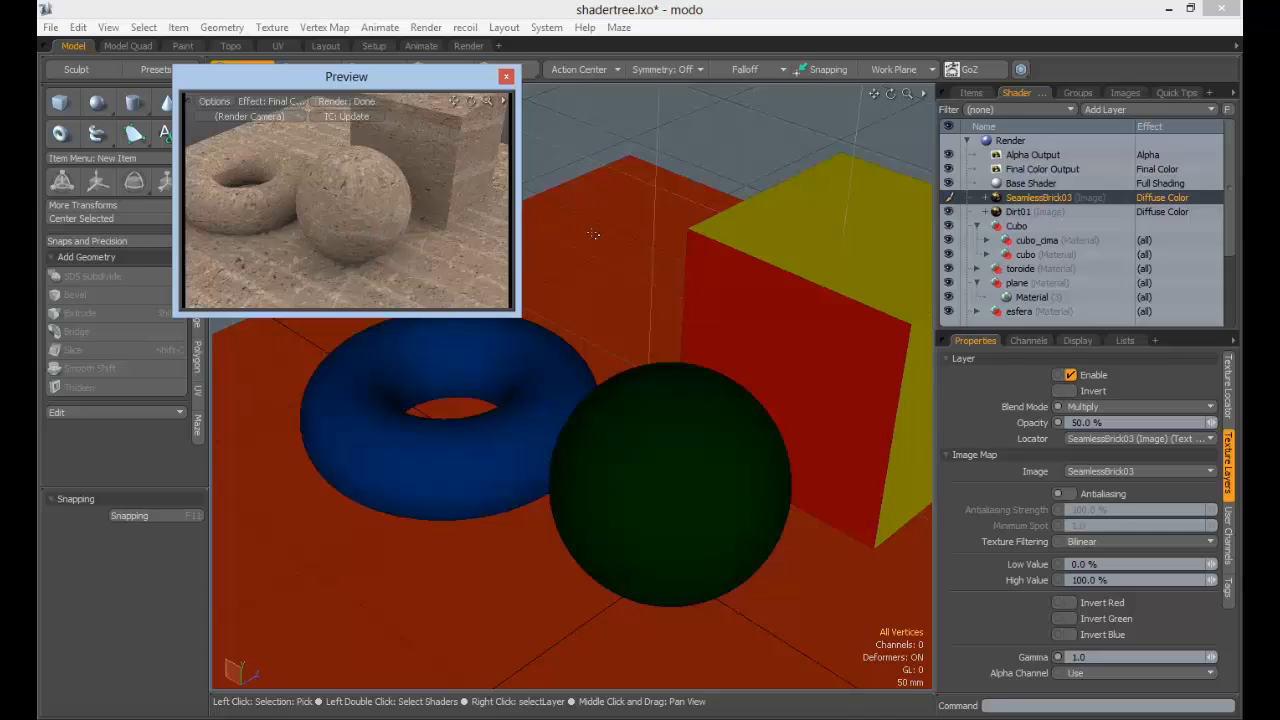
# Set the Dirt01 layer's opacity to 50% and view the blended materials in the preview
pyautogui.click(1043, 212)
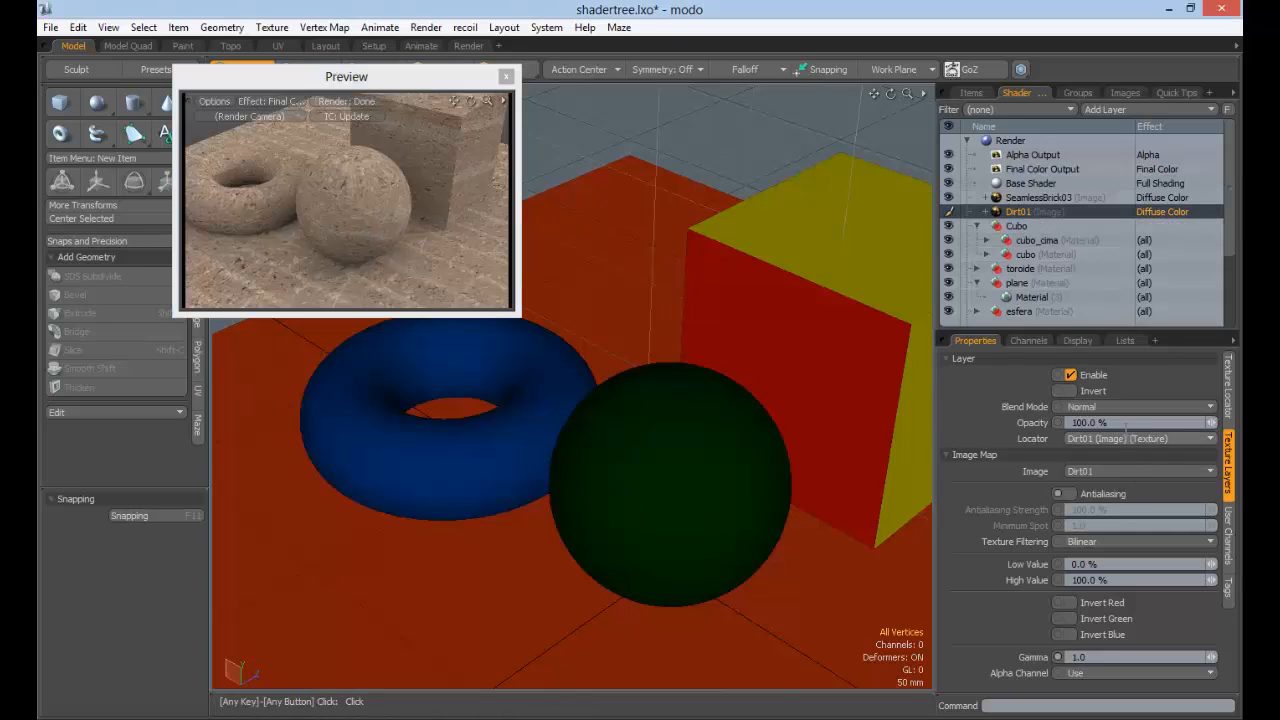
pyautogui.click(1127, 424)
pyautogui.write('50')
pyautogui.press('Tab')
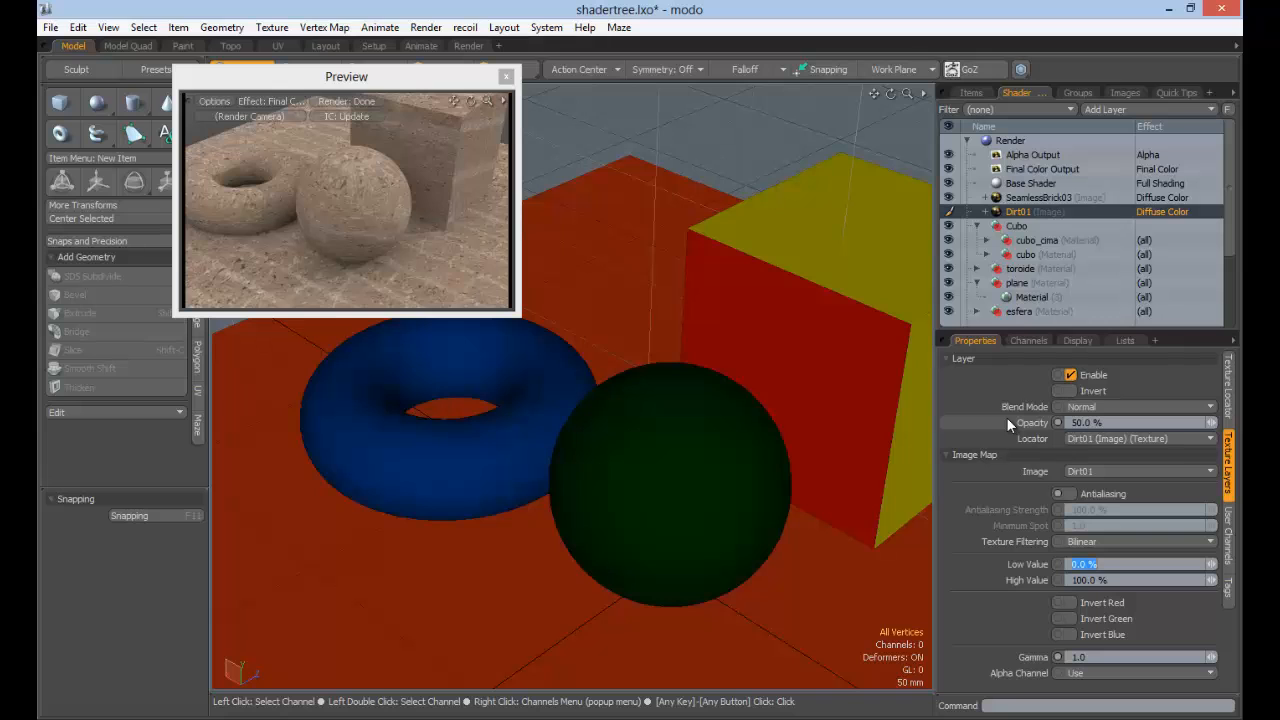
pyautogui.click(388, 195)
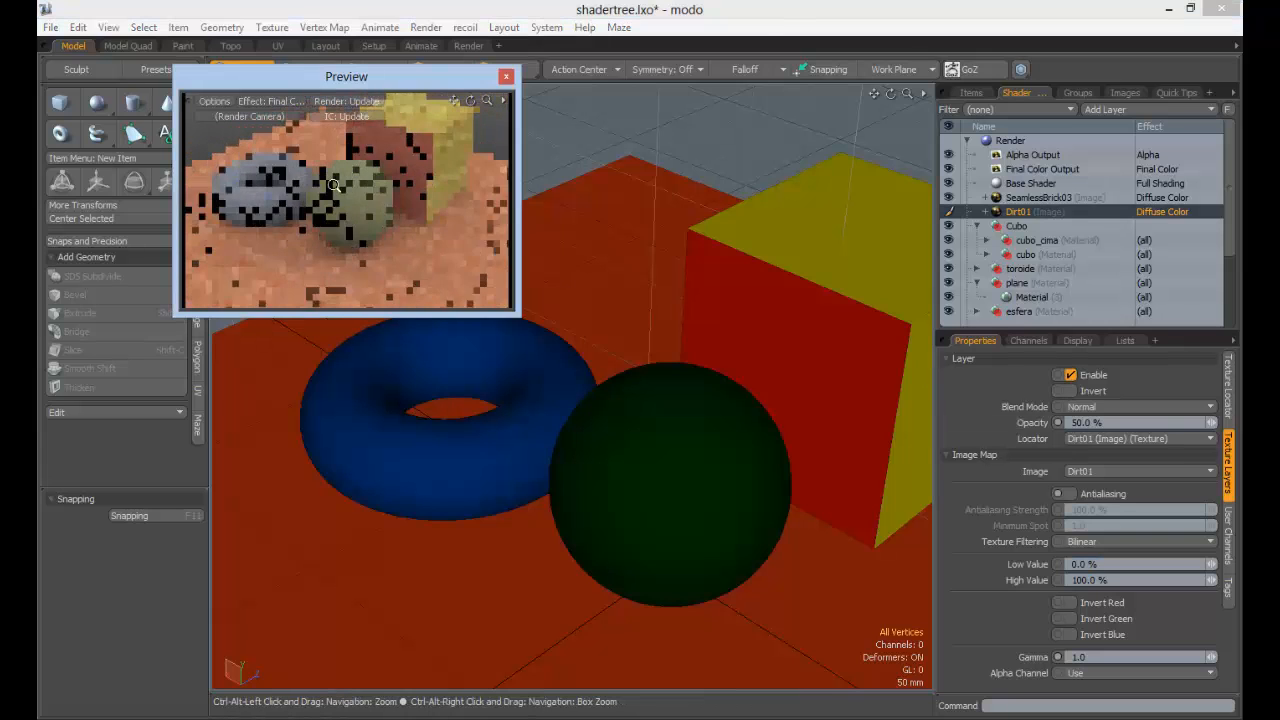
pyautogui.moveTo(413, 193)
pyautogui.keyDown('ctrl'); pyautogui.keyDown('alt'); pyautogui.mouseDown()
pyautogui.moveTo(383, 198)
pyautogui.moveTo(409, 194)
pyautogui.mouseUp(); pyautogui.keyUp('alt'); pyautogui.keyUp('ctrl')
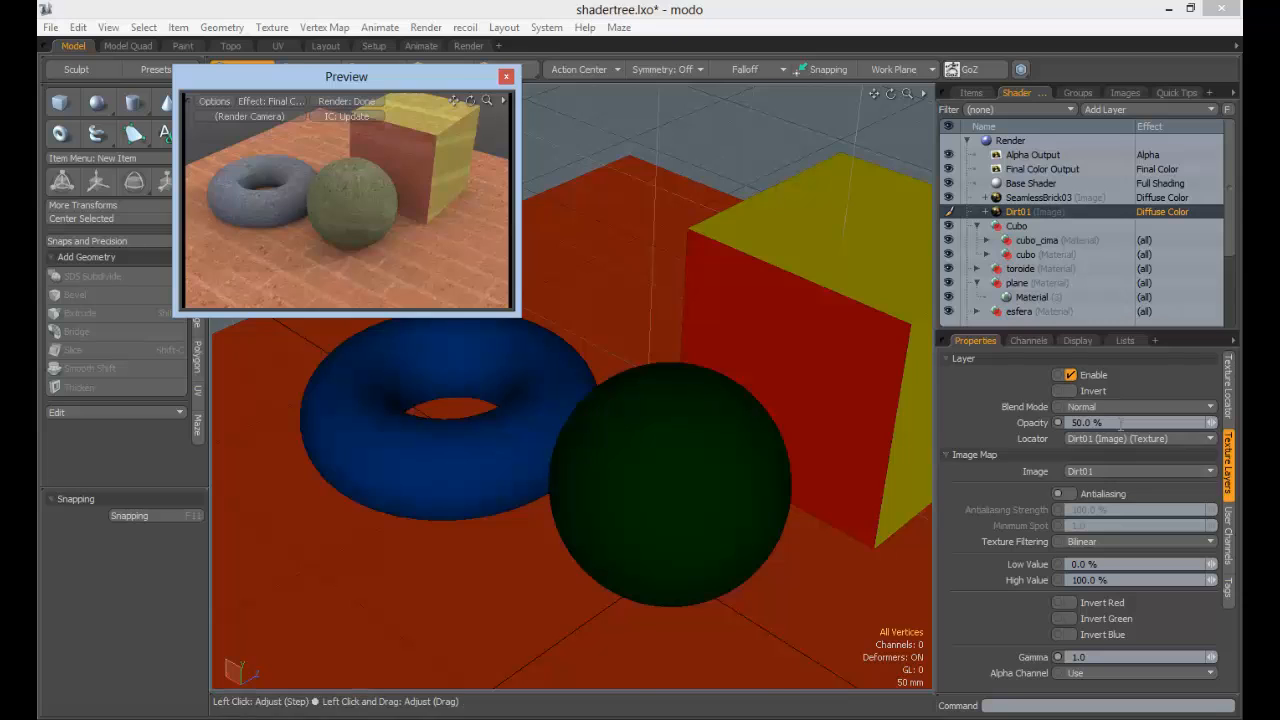
# Set the opacity of both the Dirt01 and SeamlessBrick03 layers to 100%
pyautogui.click(1020, 423)
pyautogui.write('100')
pyautogui.press('Return')
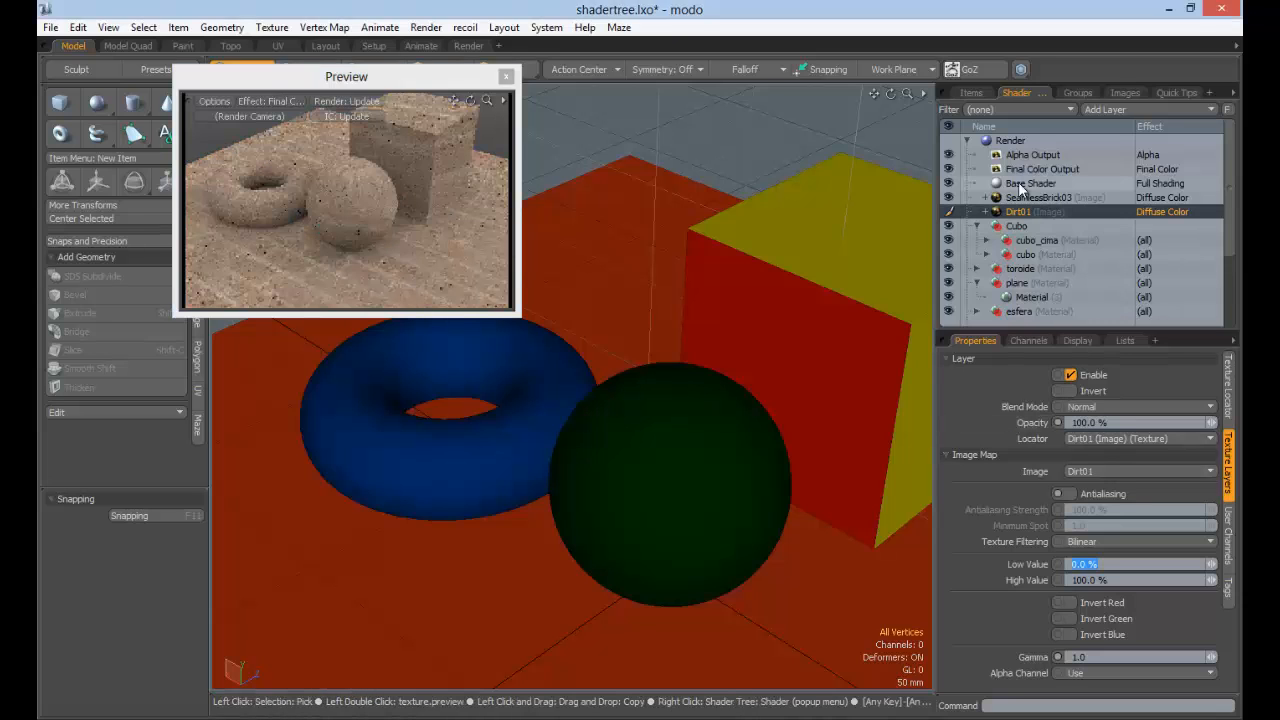
pyautogui.click(1038, 197)
pyautogui.click(1078, 420)
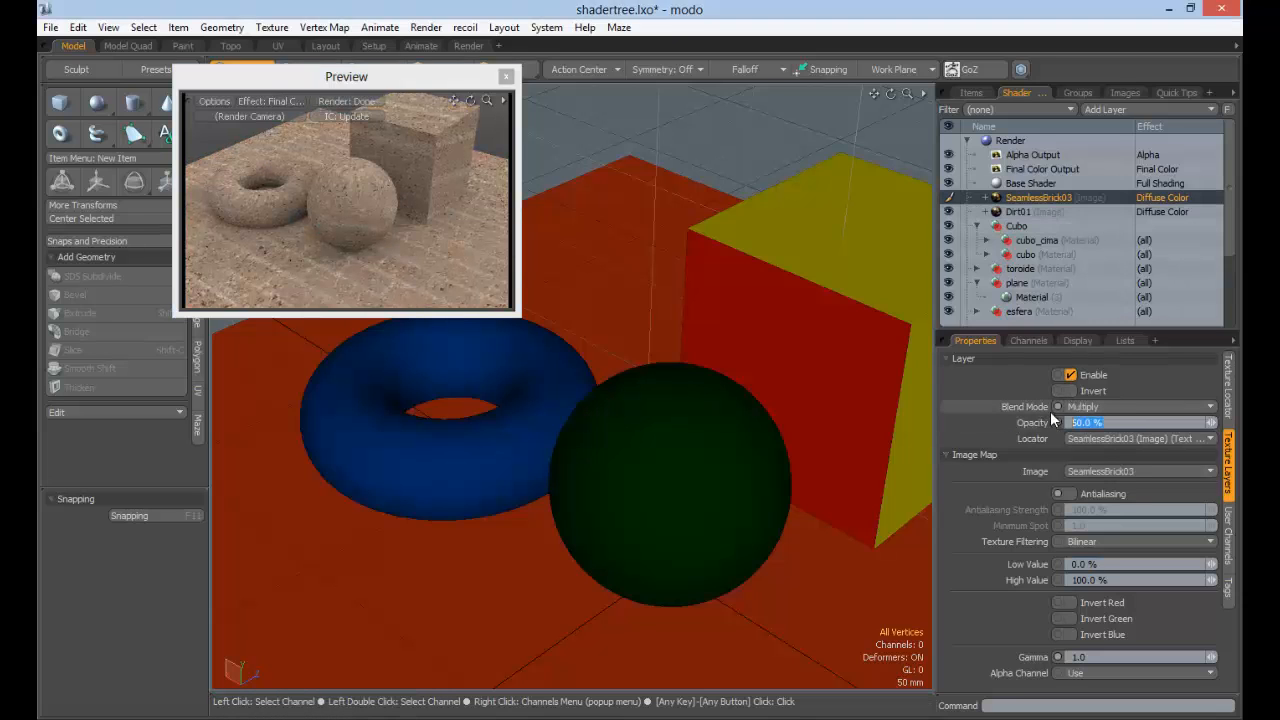
pyautogui.press('Tab')
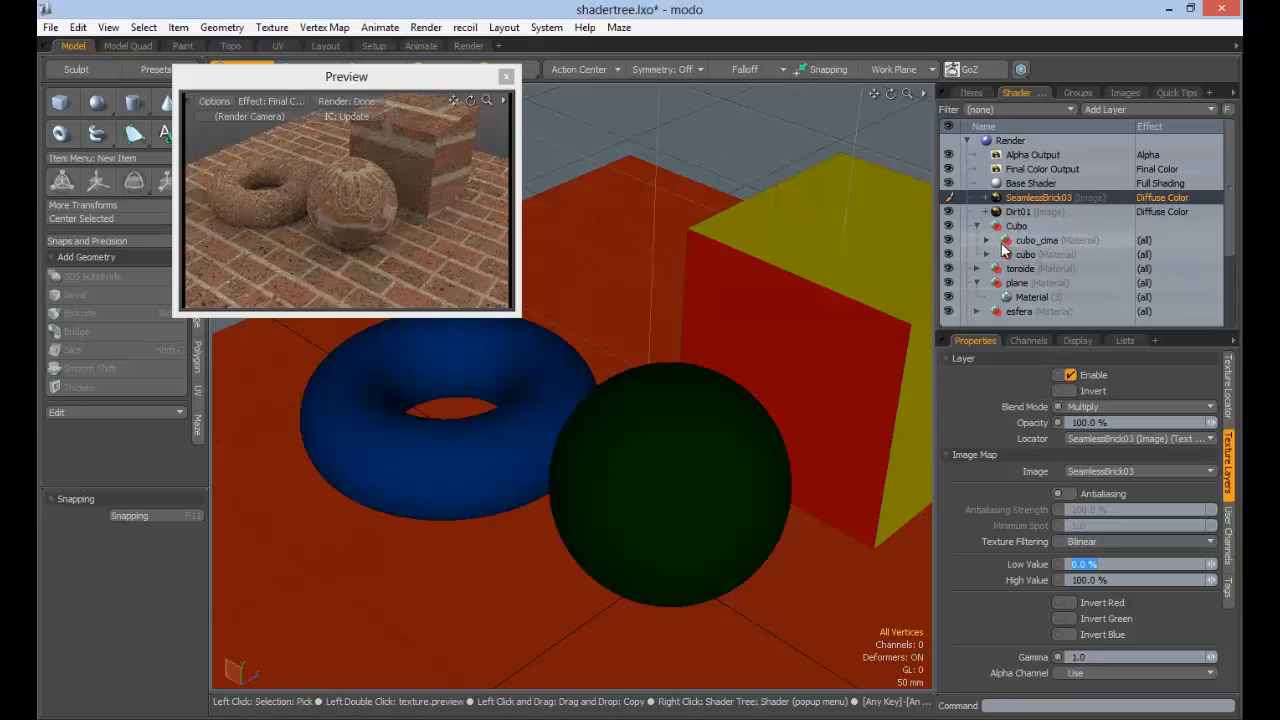
# Examine the cubo_cima material's properties and the layer settings of SeamlessBrick03 and Dirt01
pyautogui.click(987, 240)
pyautogui.click(1054, 254)
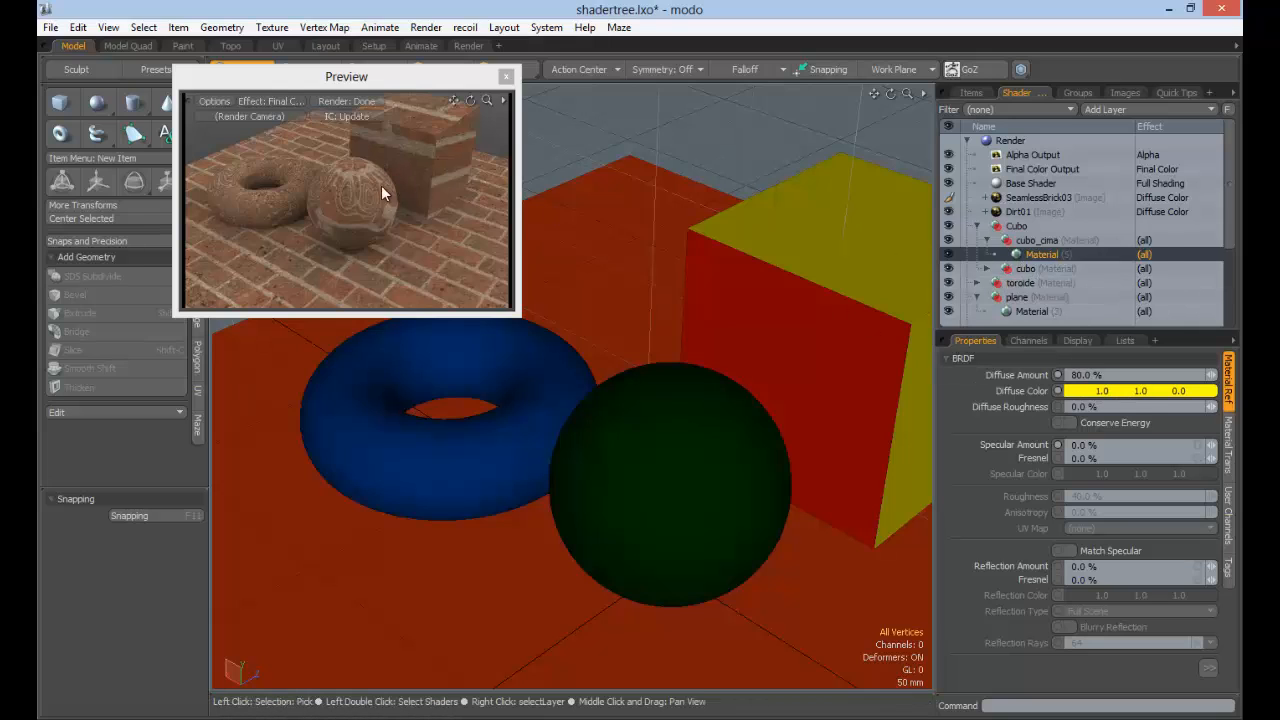
pyautogui.click(1145, 198)
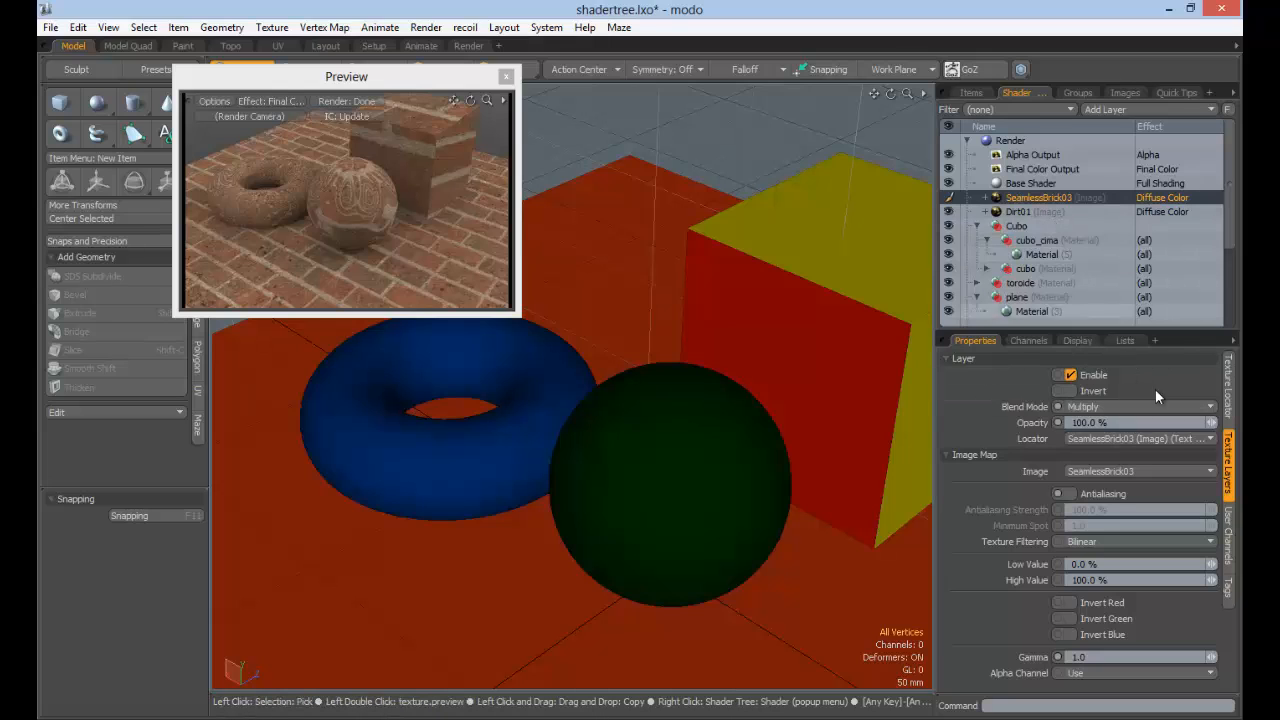
pyautogui.click(1015, 212)
pyautogui.click(1100, 422)
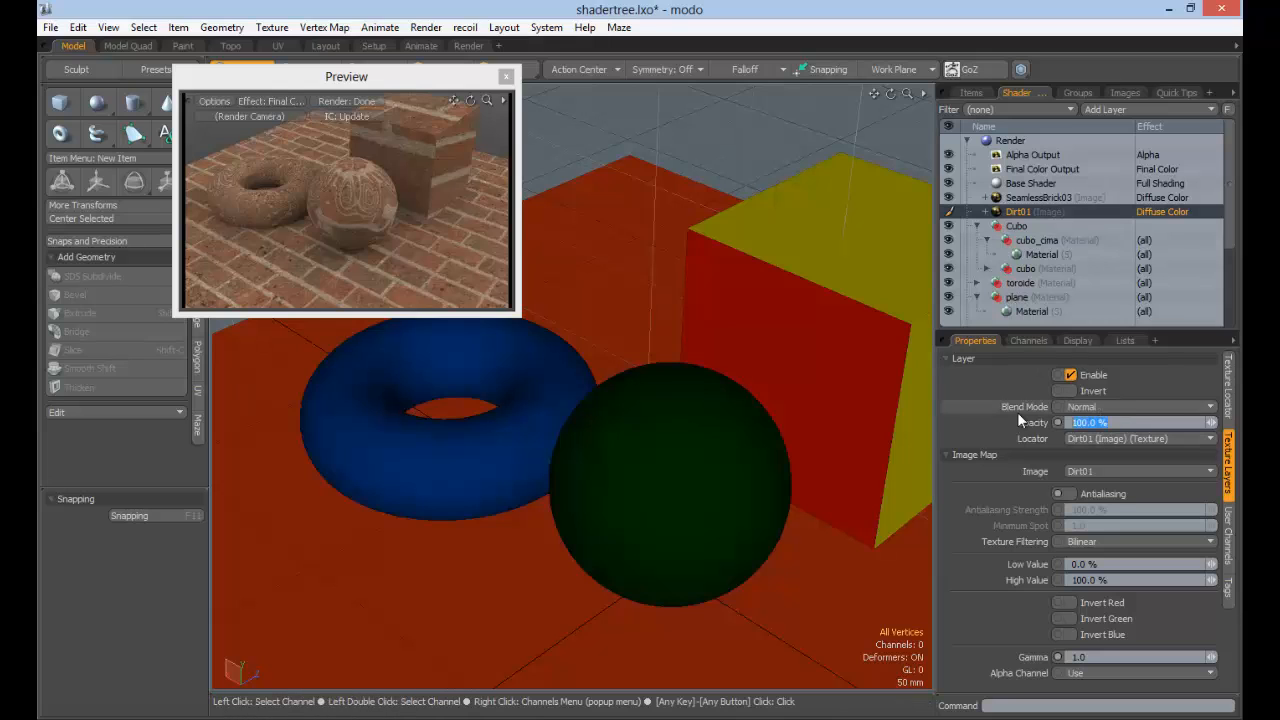
# Hide the Dirt01 layer, show it again for comparison, and leave it hidden
pyautogui.click(949, 211)
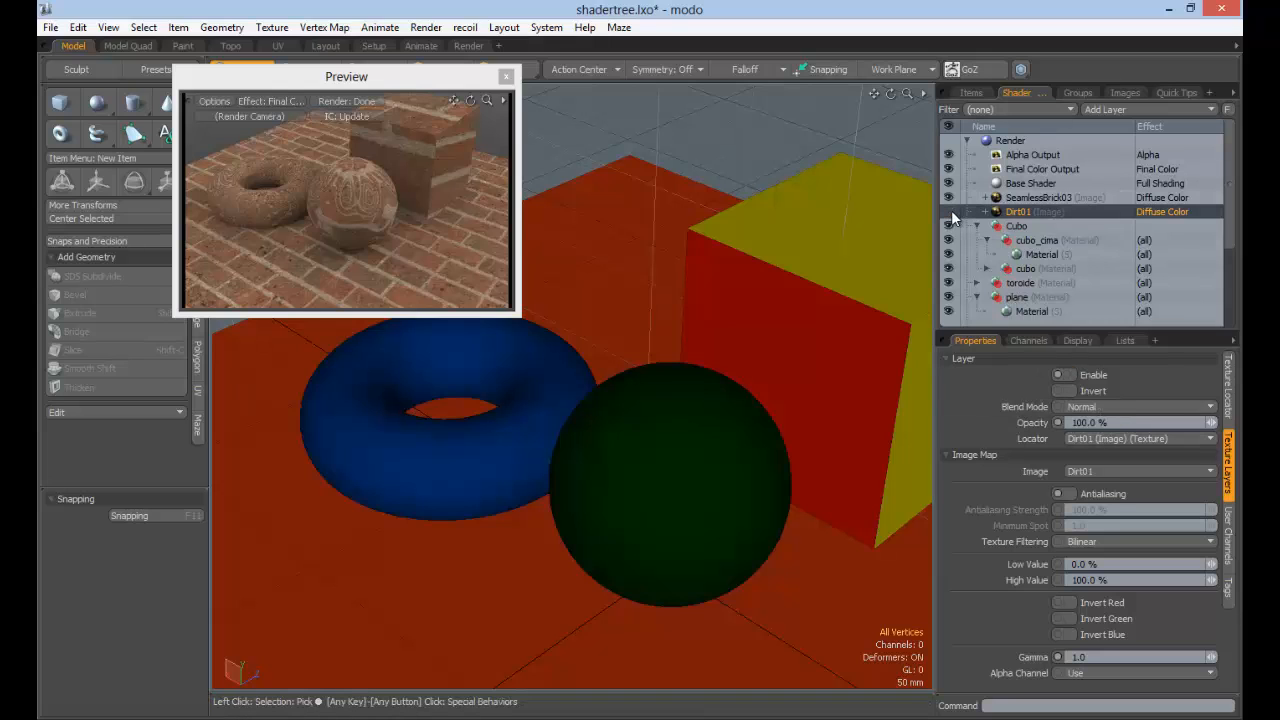
pyautogui.click(1042, 199)
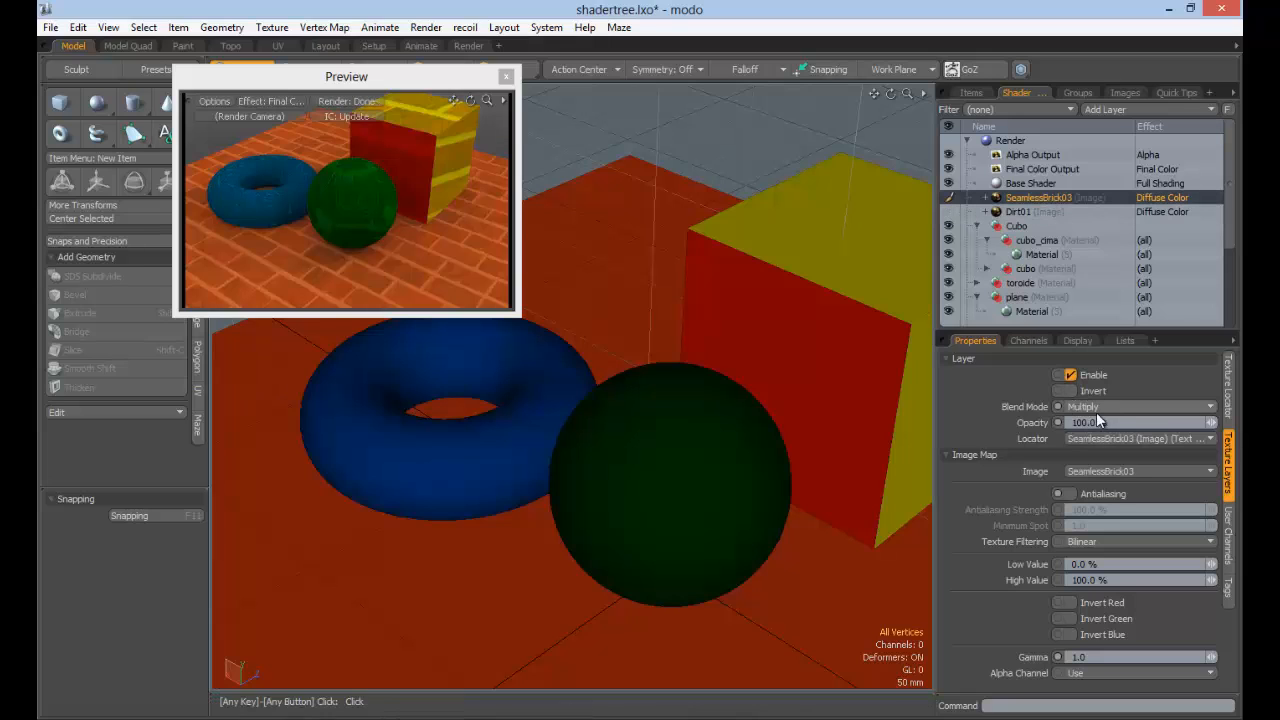
pyautogui.click(954, 212)
pyautogui.click(949, 211)
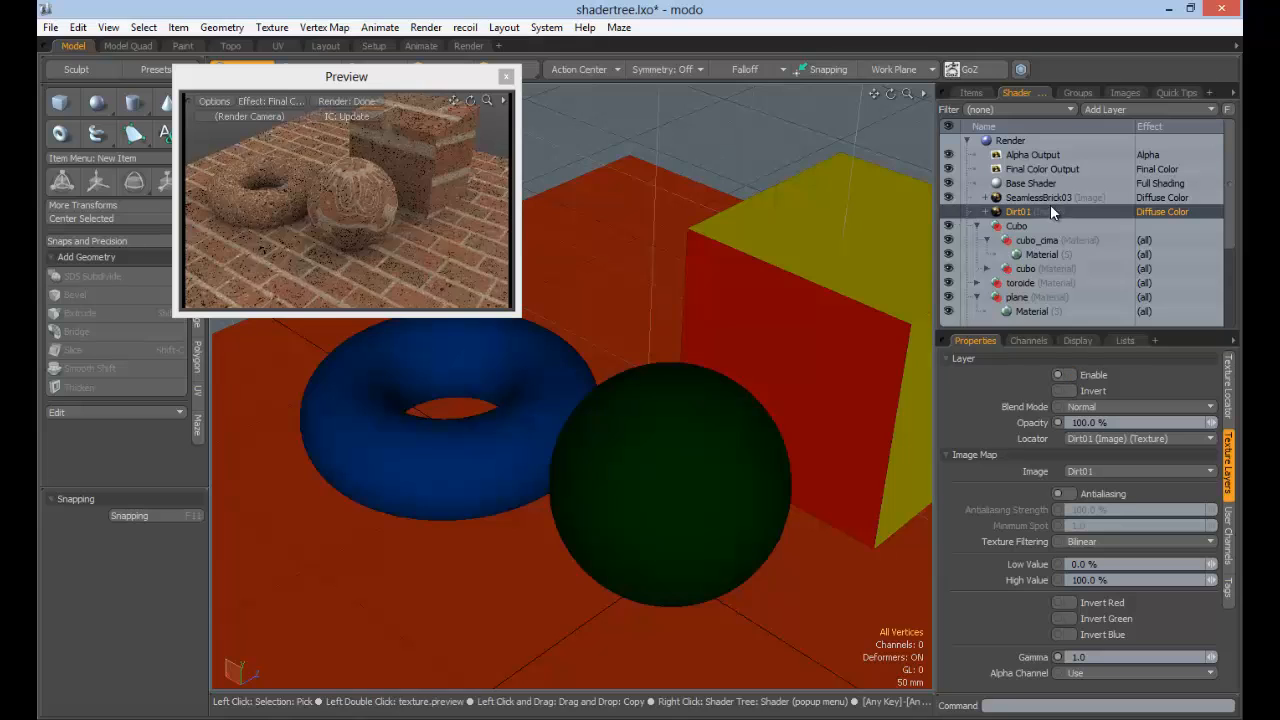
# Set the SeamlessBrick03 layer's blend mode to Normal
pyautogui.click(1101, 406)
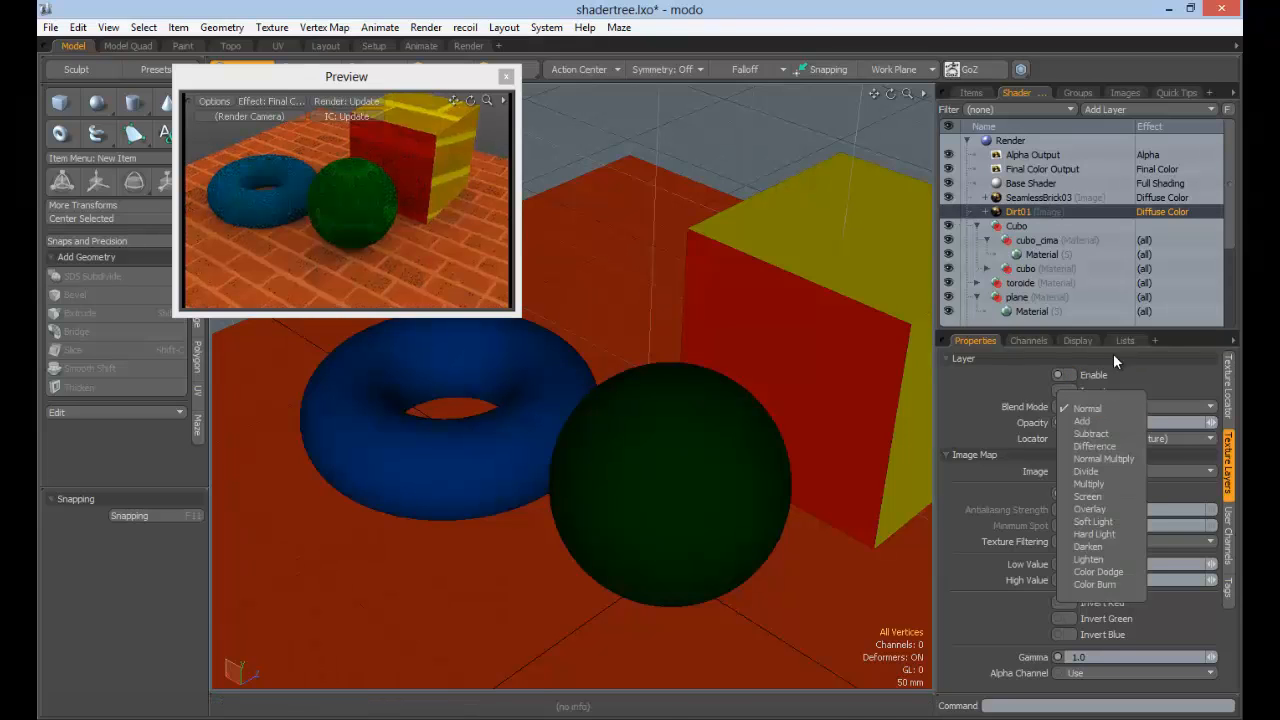
pyautogui.click(1044, 193)
pyautogui.click(1044, 197)
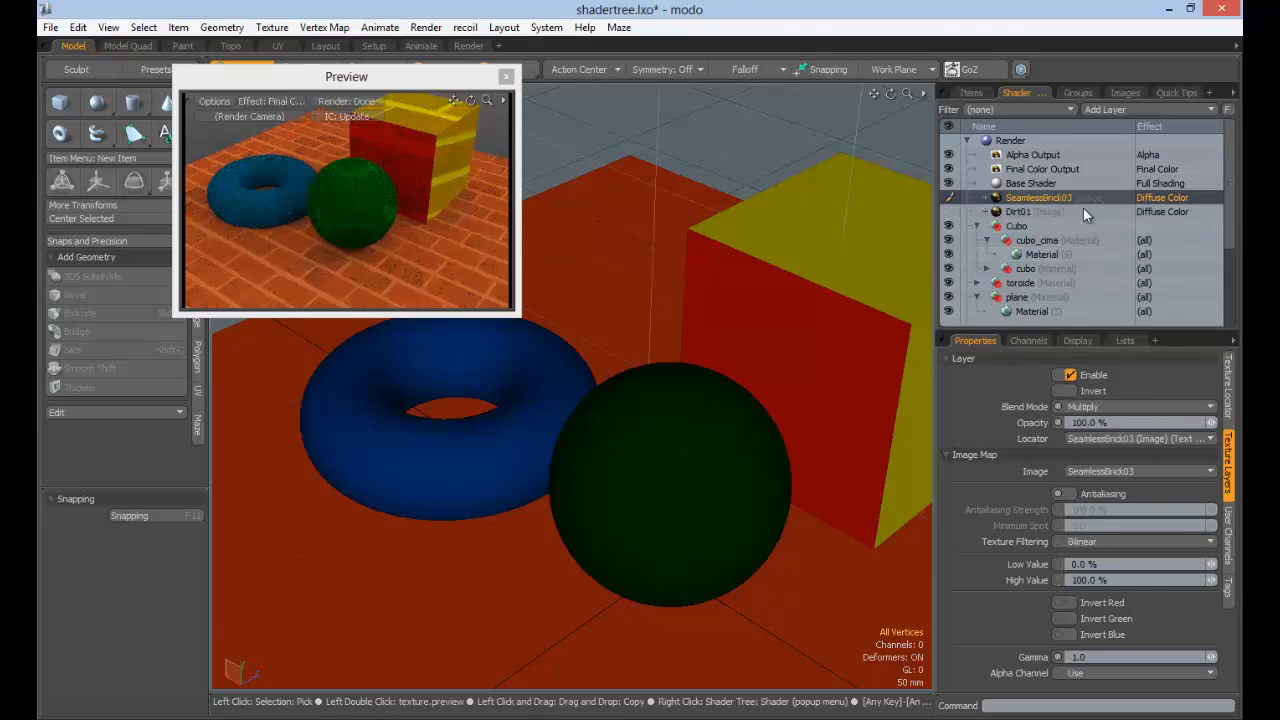
pyautogui.click(1112, 406)
pyautogui.click(1105, 329)
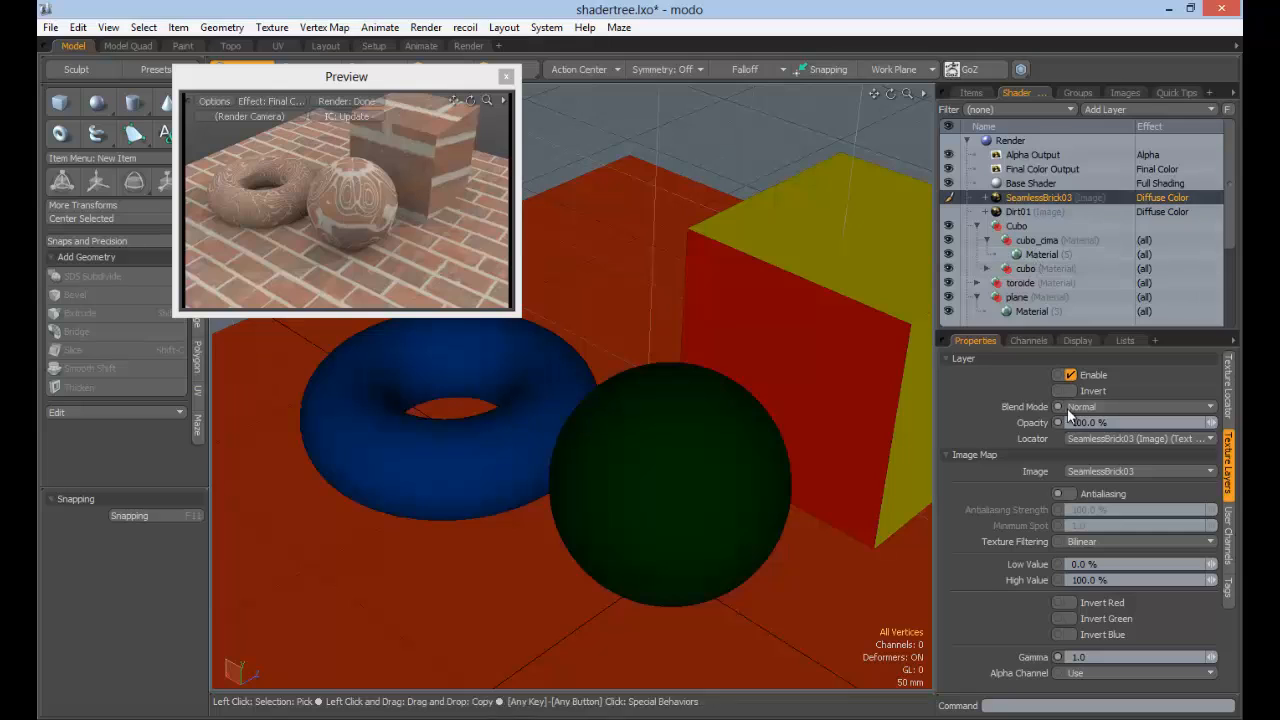
# Set the SeamlessBrick03 layer's blend mode to Multiply and its opacity to 50%
pyautogui.click(1101, 409)
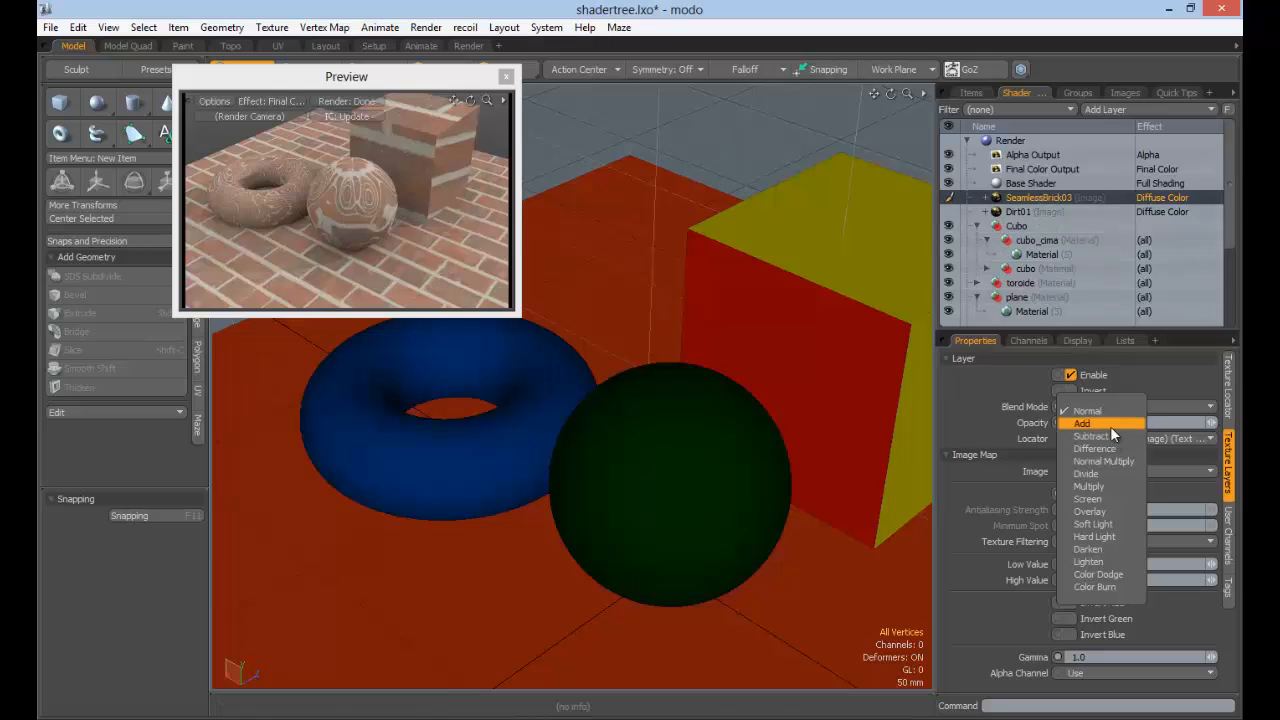
pyautogui.click(1088, 486)
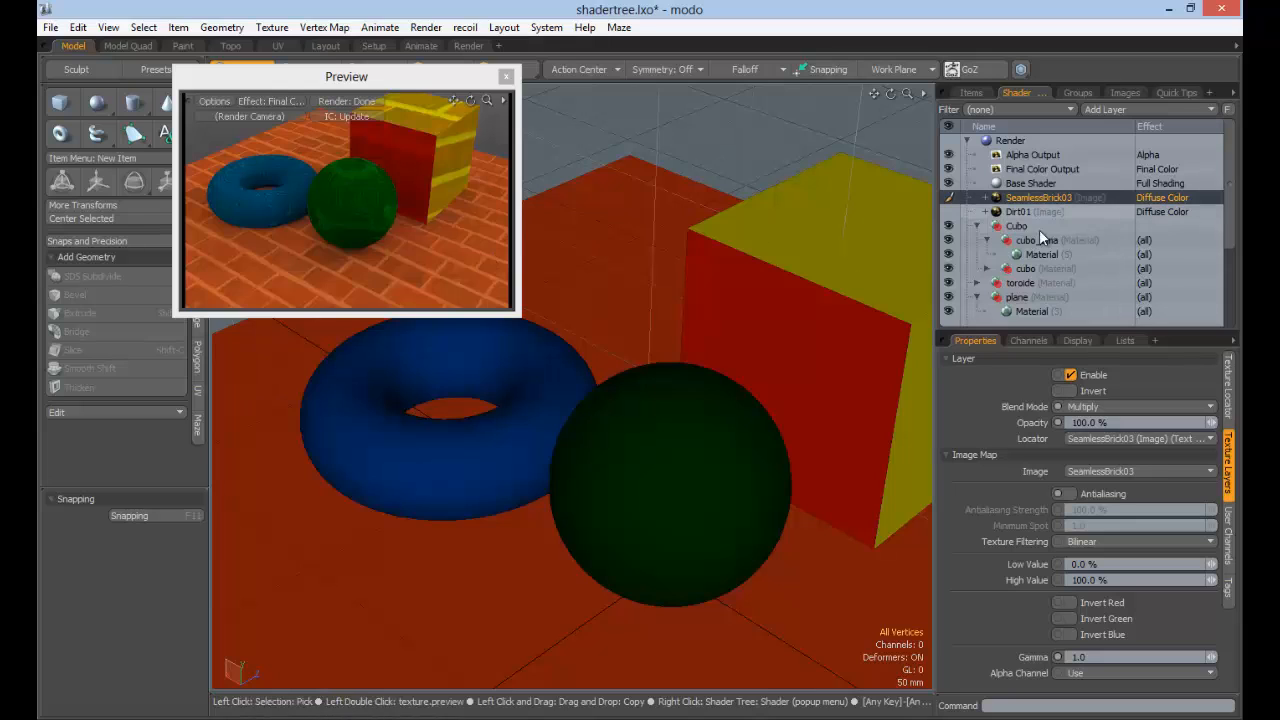
pyautogui.click(1128, 422)
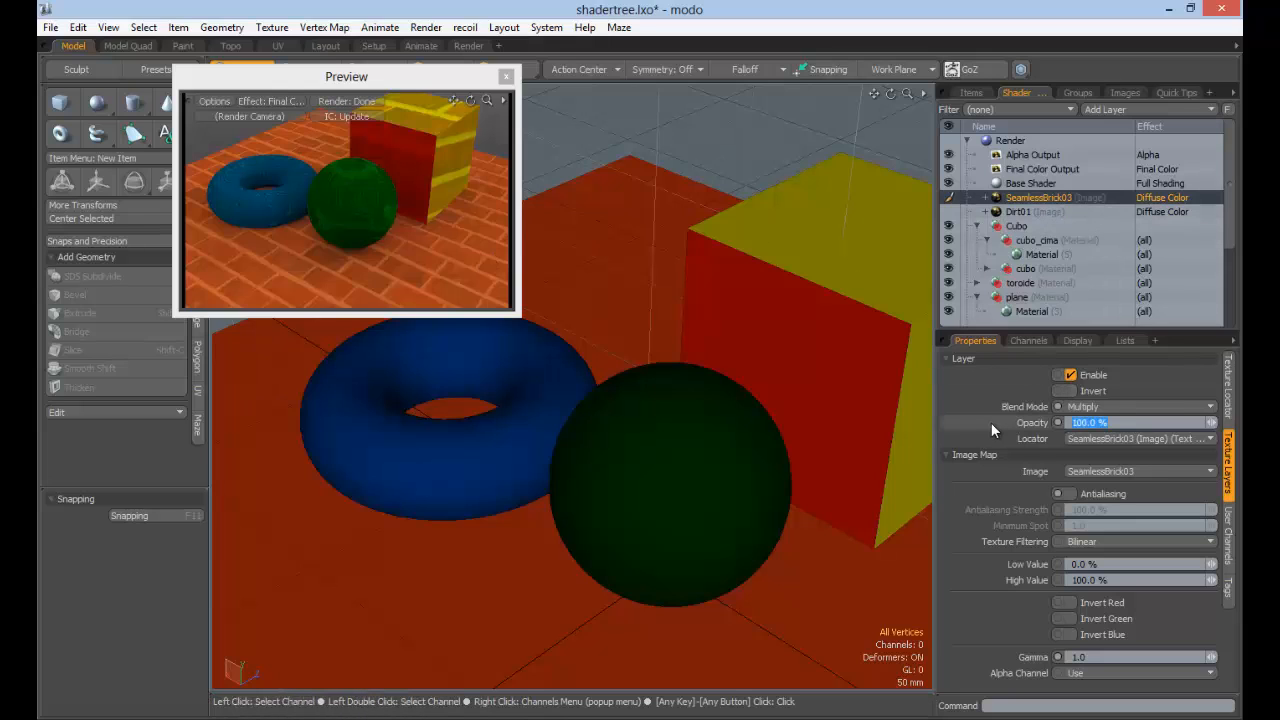
pyautogui.write('50')
pyautogui.press('Tab')
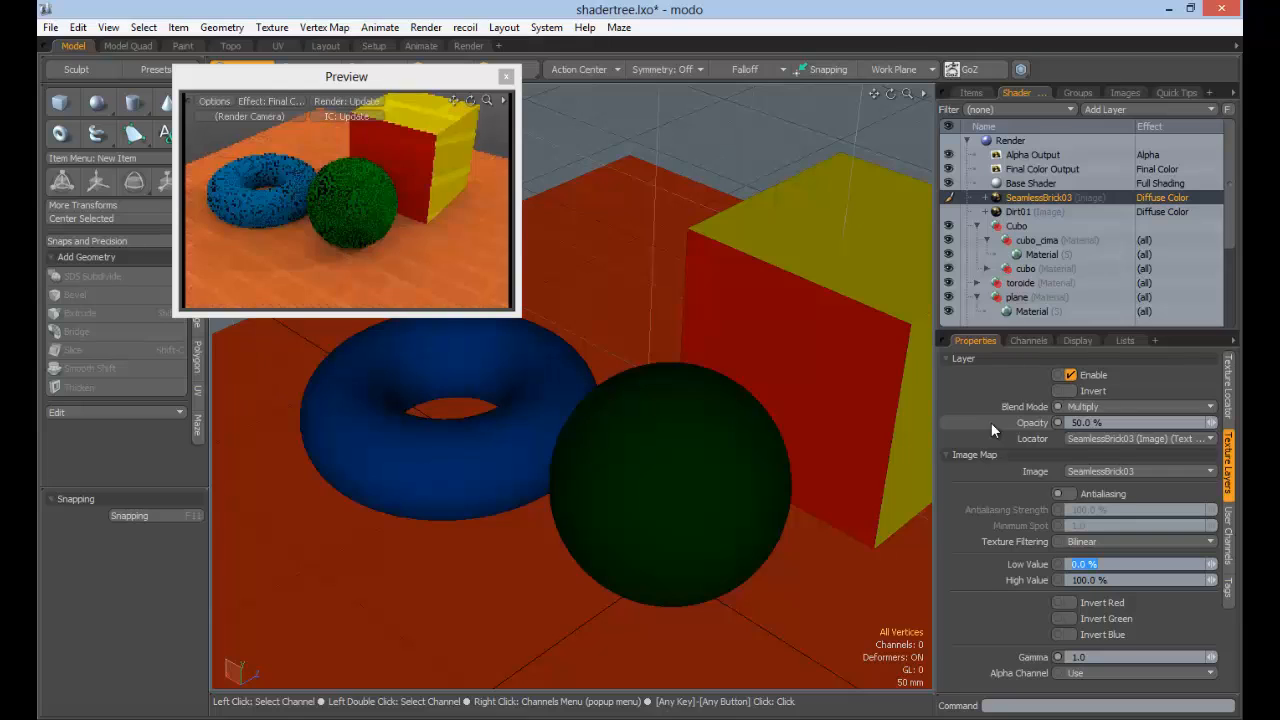
# Lower the SeamlessBrick03 layer's opacity to 0% and set its blend mode to Normal
pyautogui.click(1090, 422)
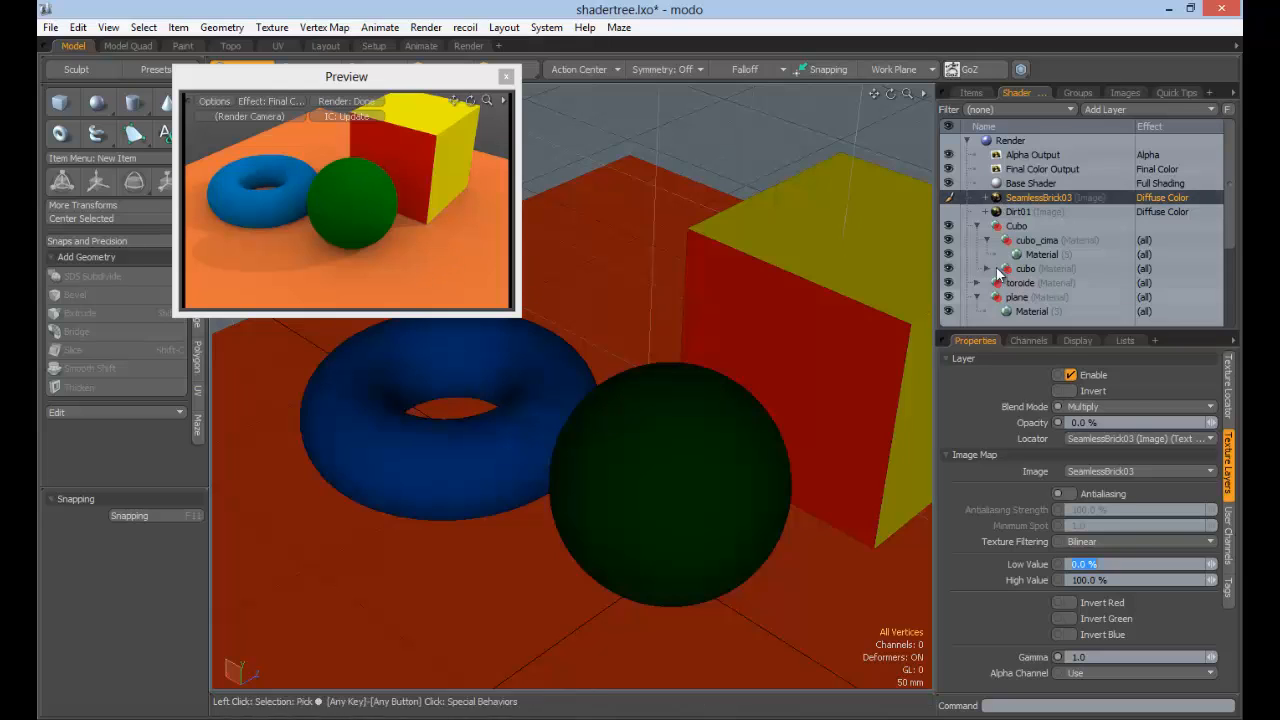
pyautogui.click(985, 422)
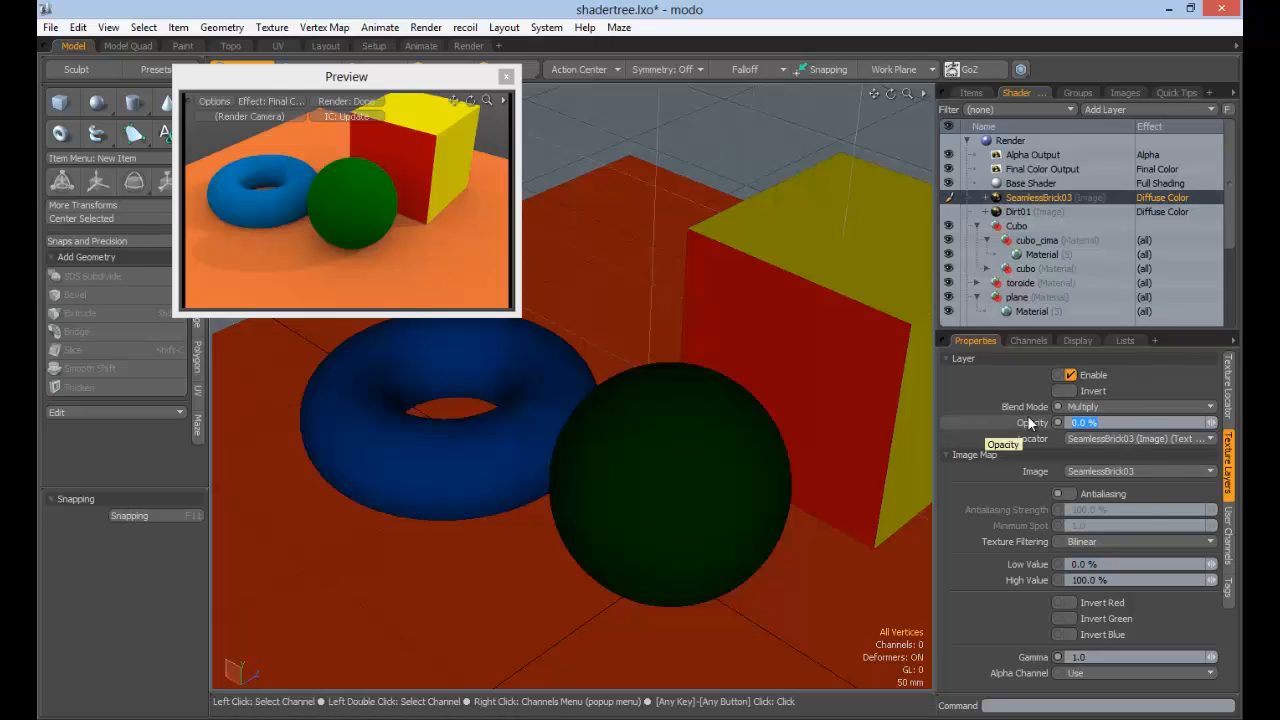
pyautogui.click(1107, 405)
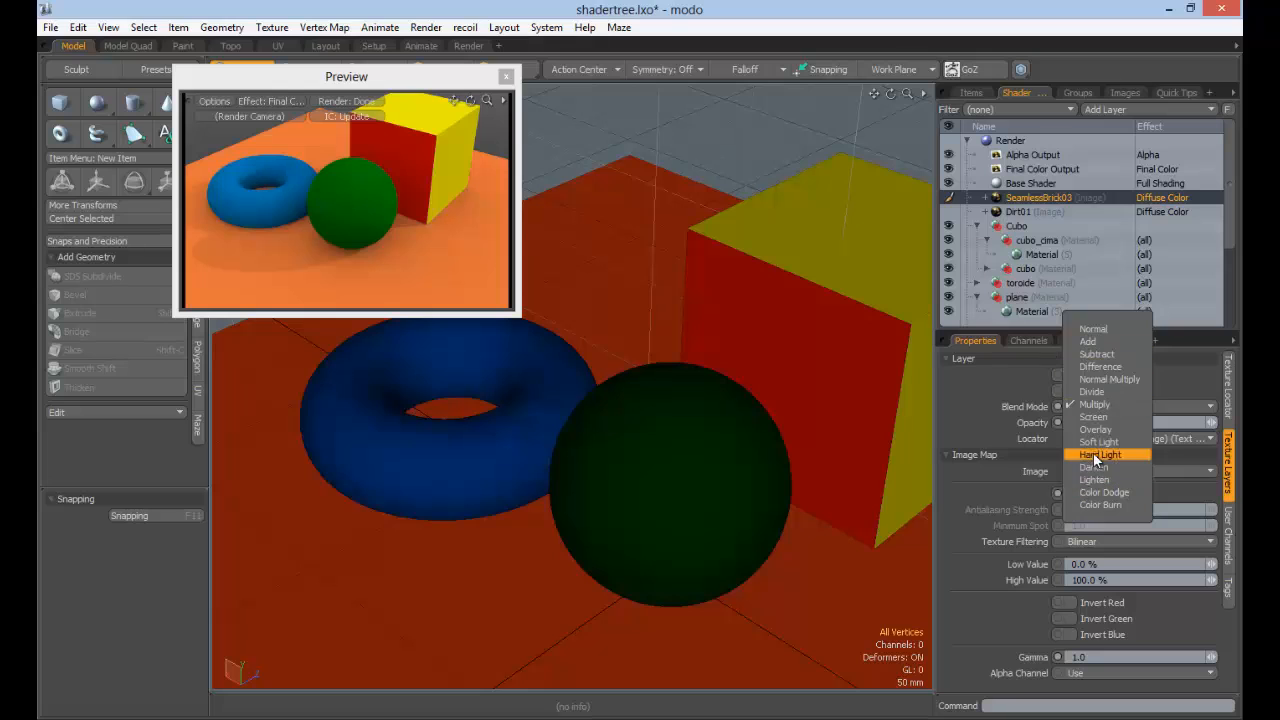
pyautogui.click(1105, 326)
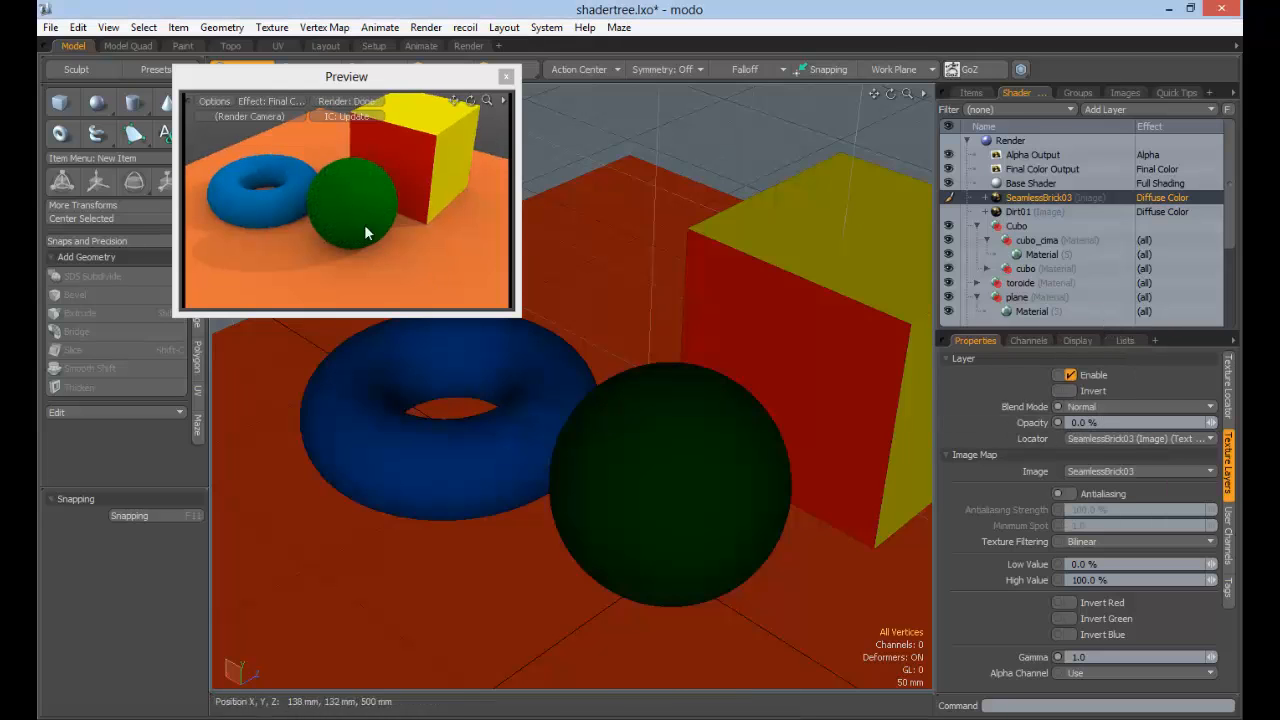
# Set the SeamlessBrick03 layer's opacity to 50%
pyautogui.click(1120, 422)
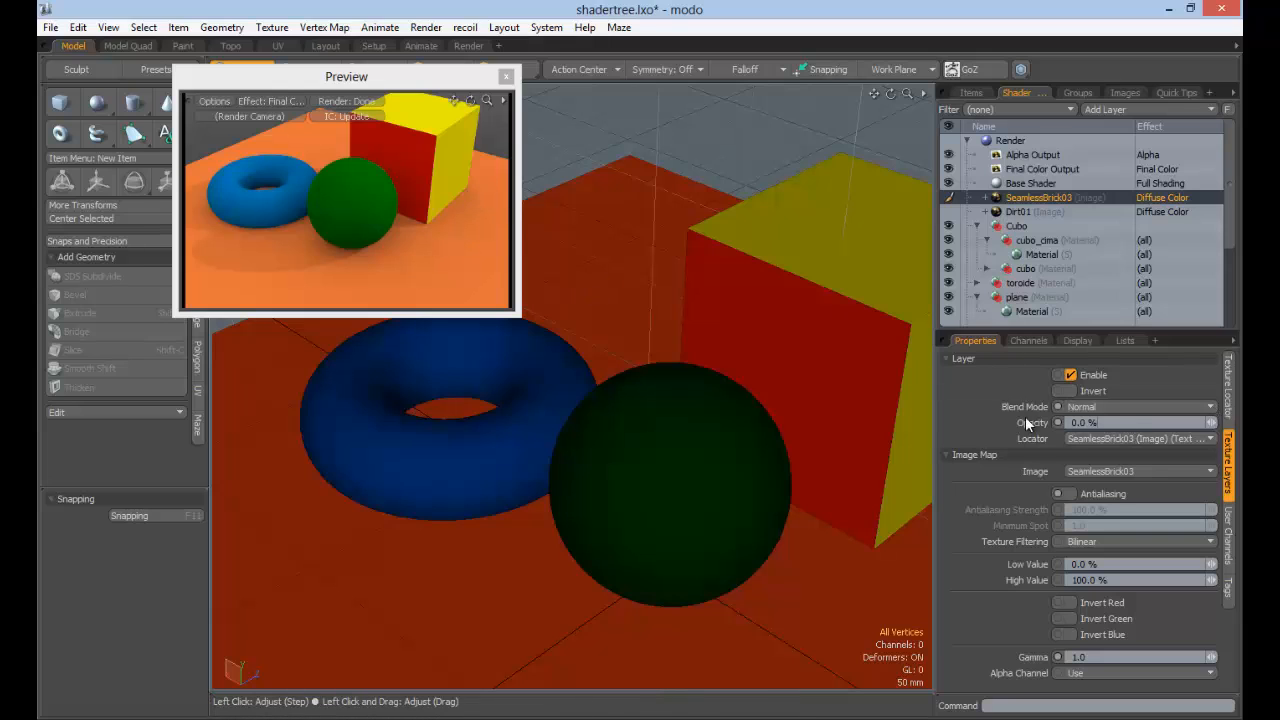
pyautogui.write('50')
pyautogui.press('Tab')
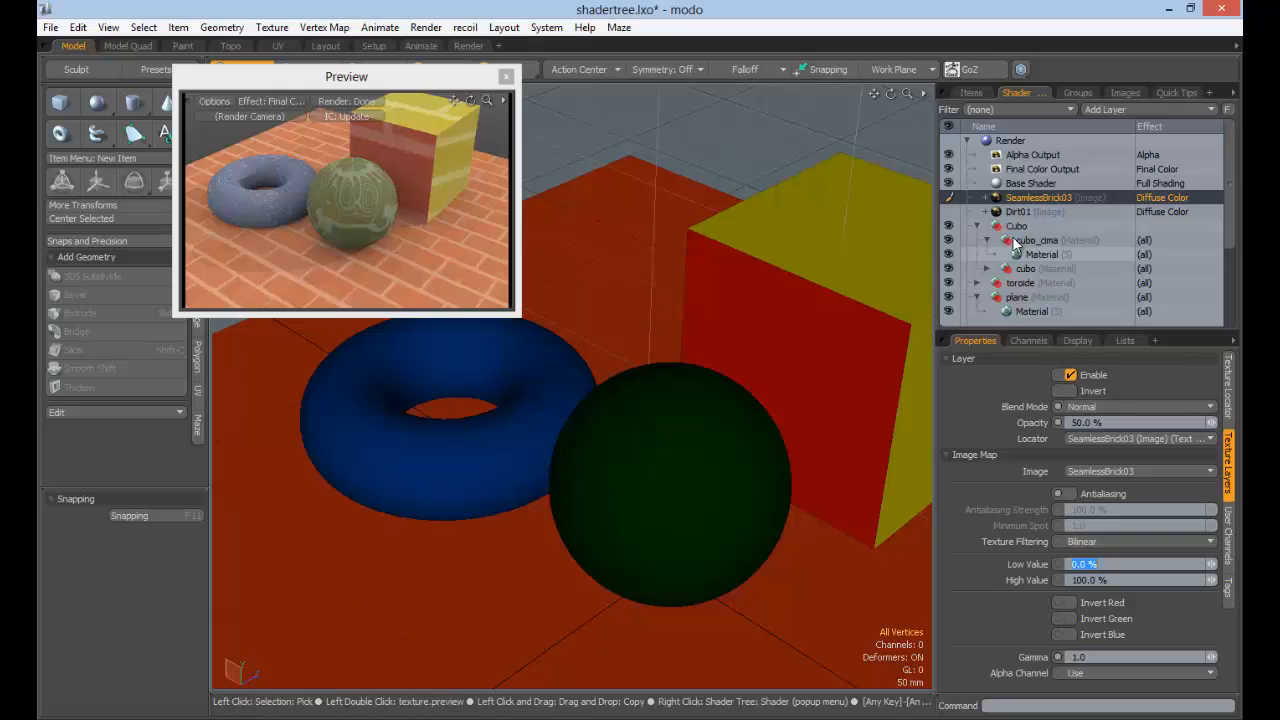
# Show and select the Dirt01 layer, and hide the SeamlessBrick03 layer above it
pyautogui.click(948, 212)
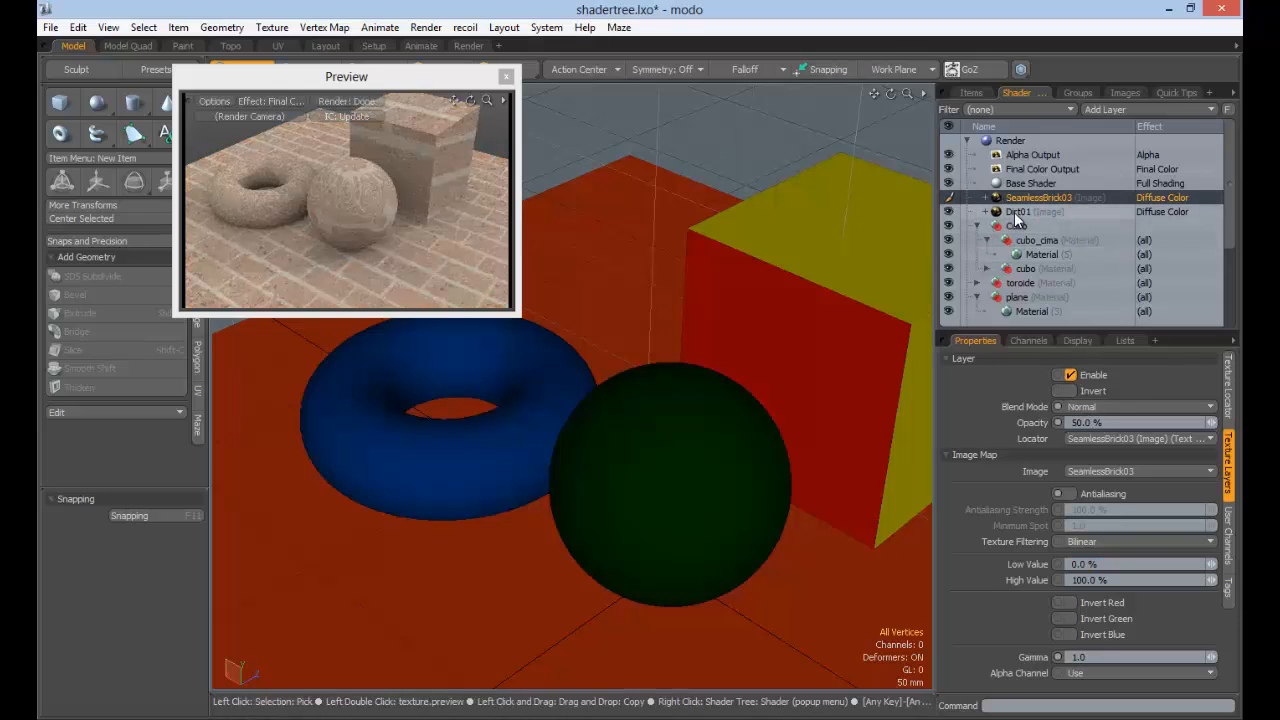
pyautogui.click(1027, 213)
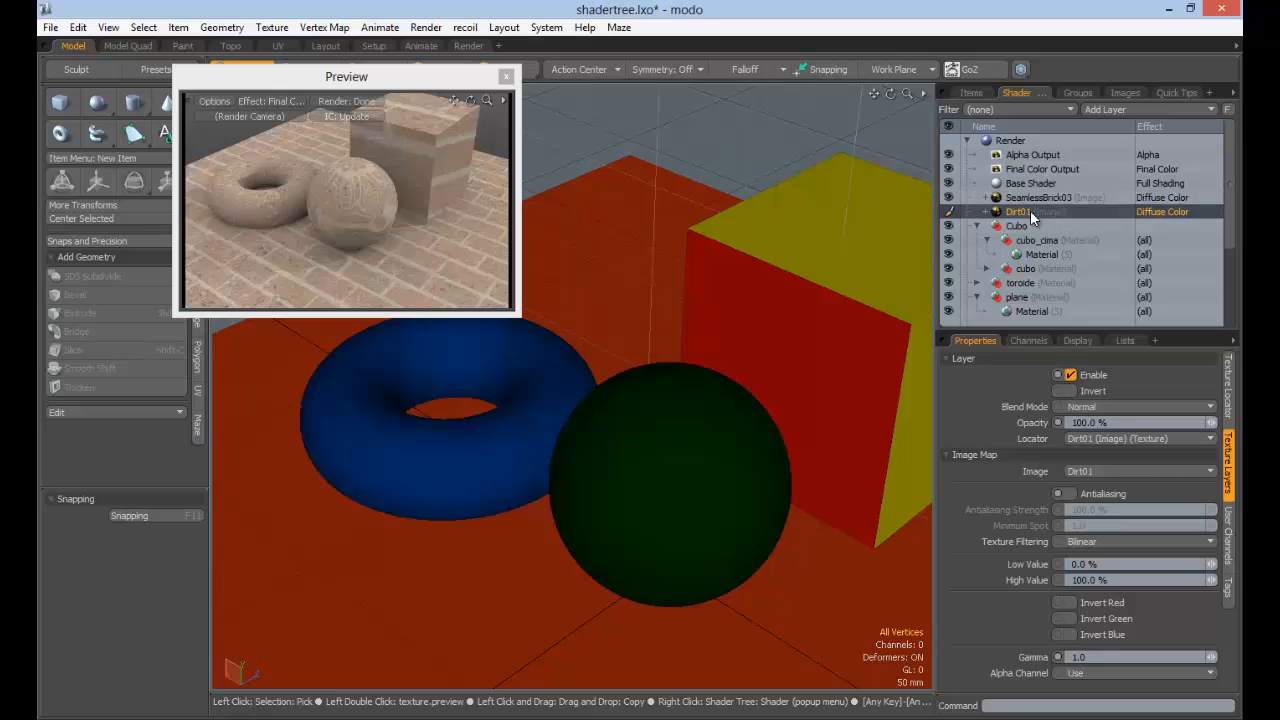
pyautogui.click(952, 197)
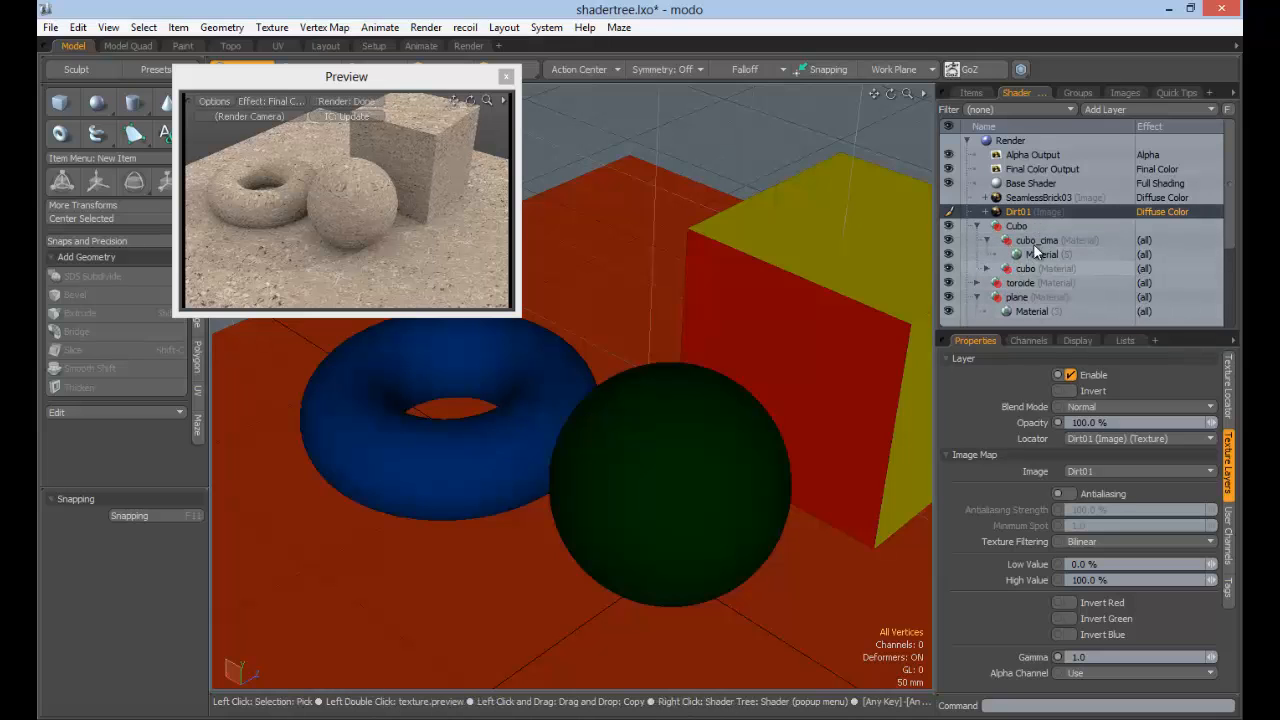
# Review the cubo_cima material and Dirt01 layer settings, and collapse the Cubo group in the Shader Tree
pyautogui.click(1049, 252)
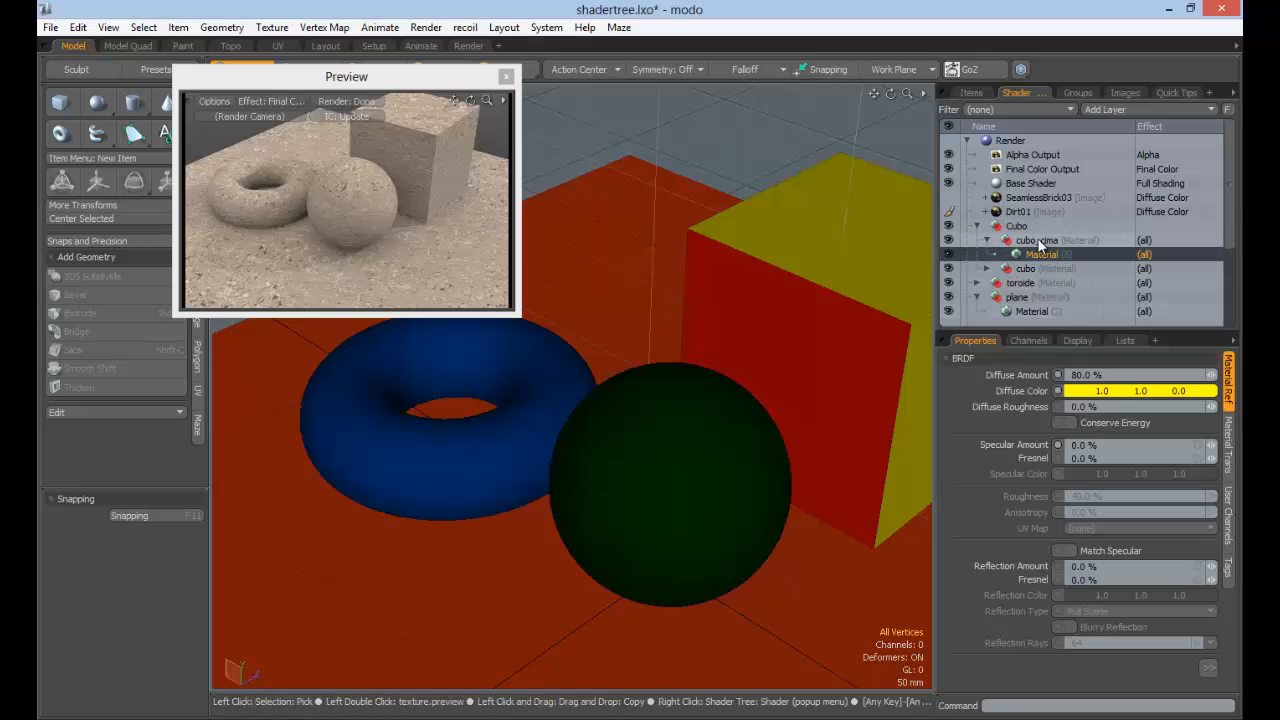
pyautogui.click(1022, 268)
pyautogui.click(1024, 213)
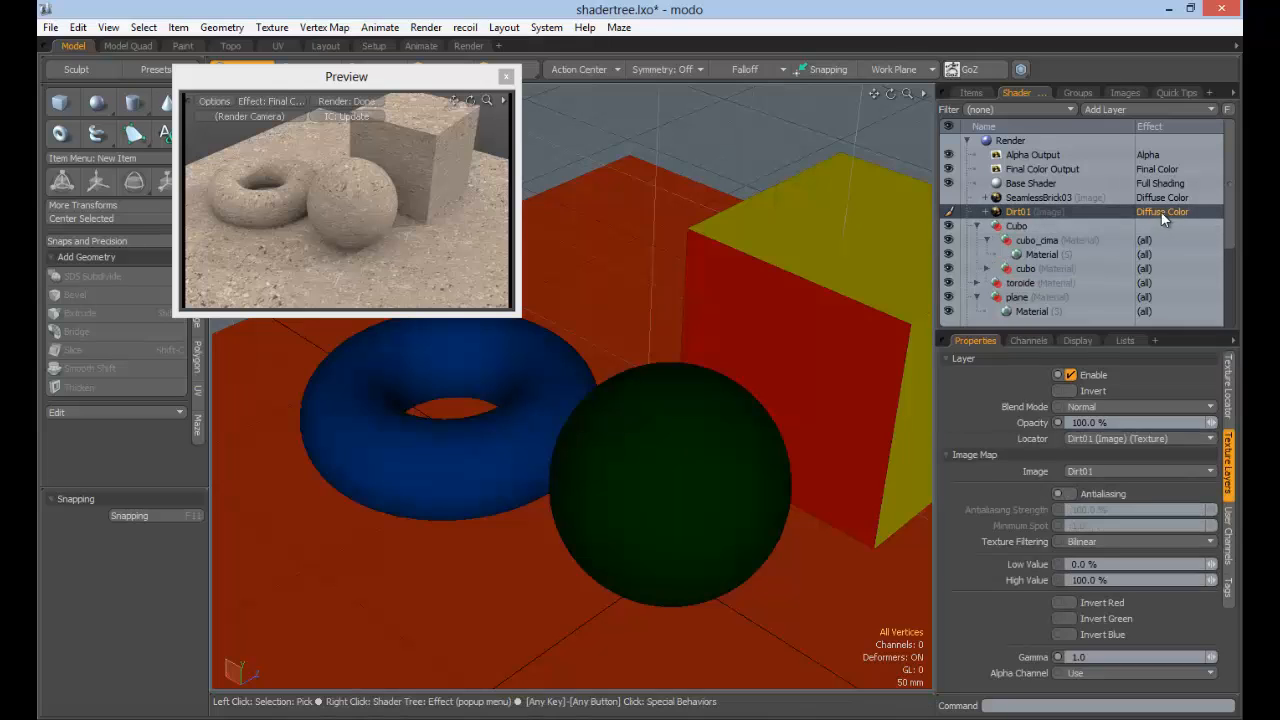
pyautogui.click(976, 226)
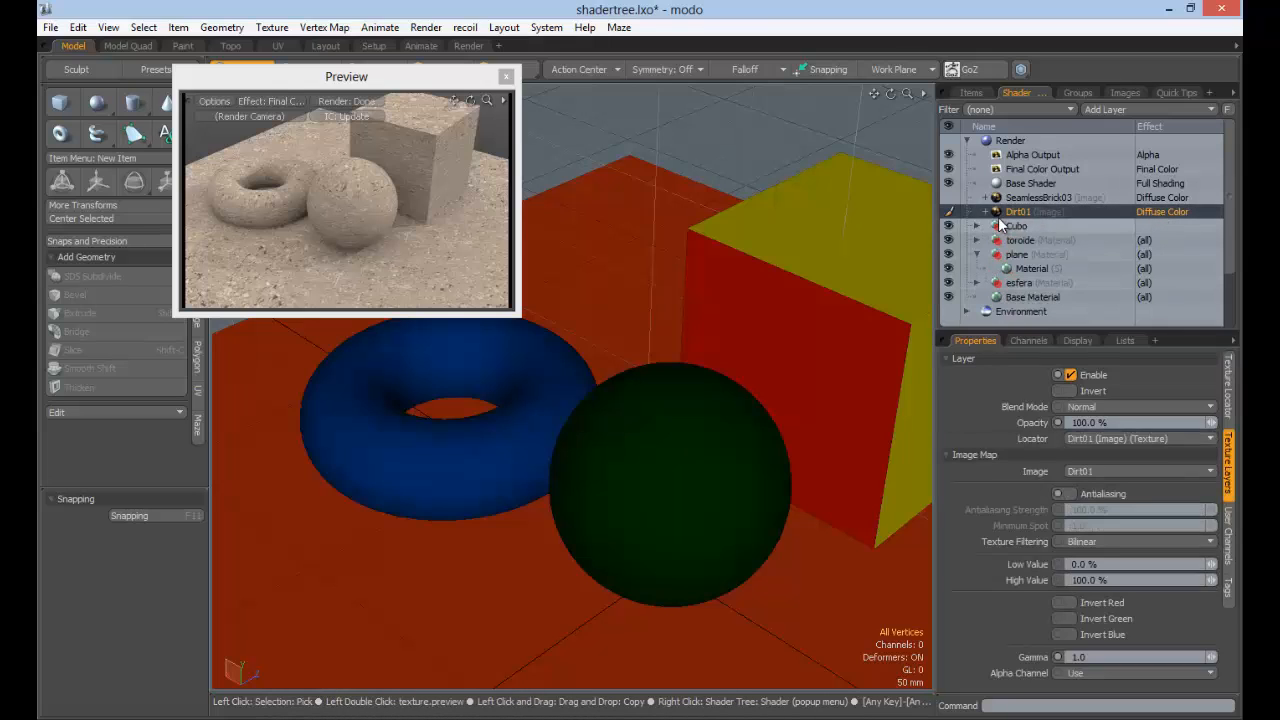
# Show the SeamlessBrick03 layer again and set its opacity to 100%
pyautogui.click(979, 201)
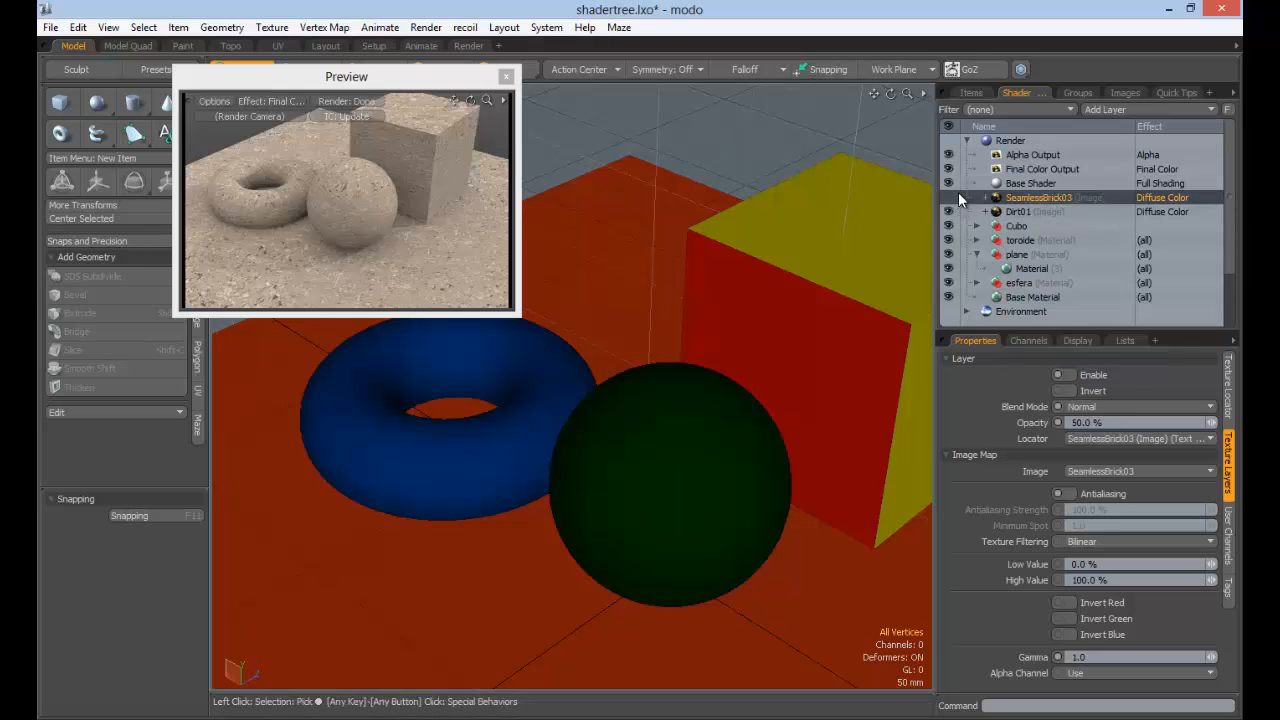
pyautogui.click(952, 197)
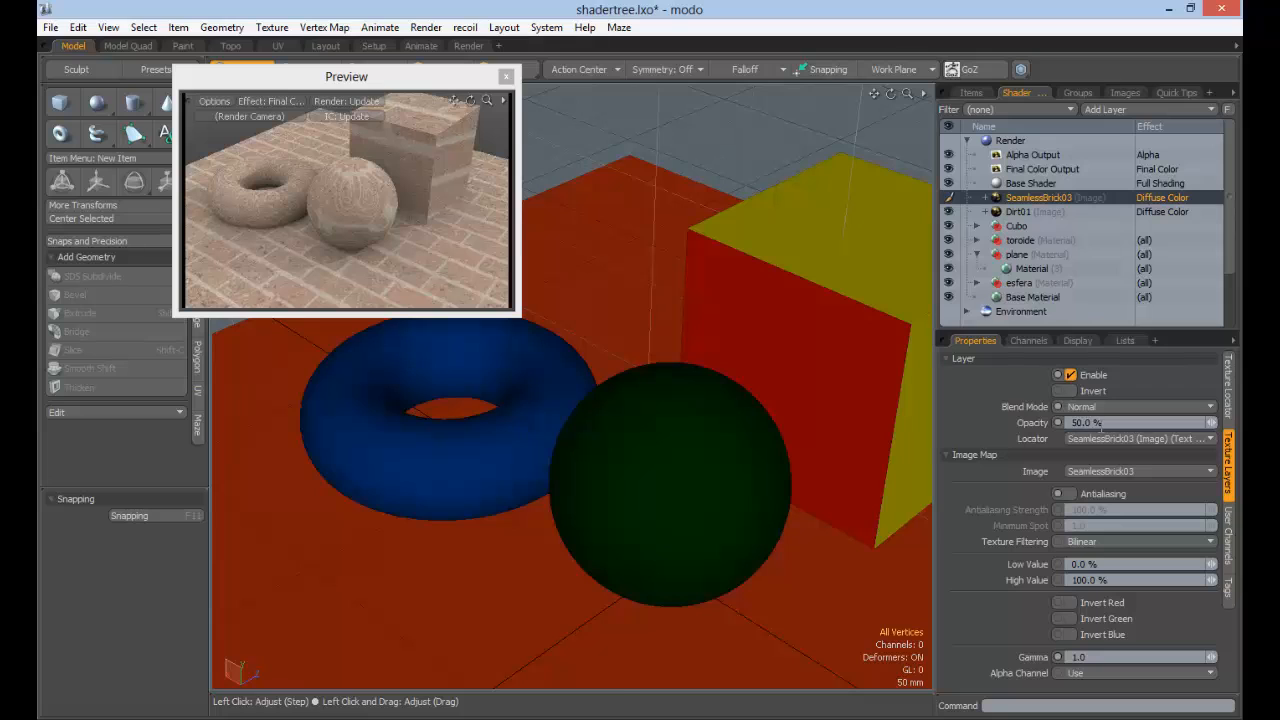
pyautogui.click(949, 196)
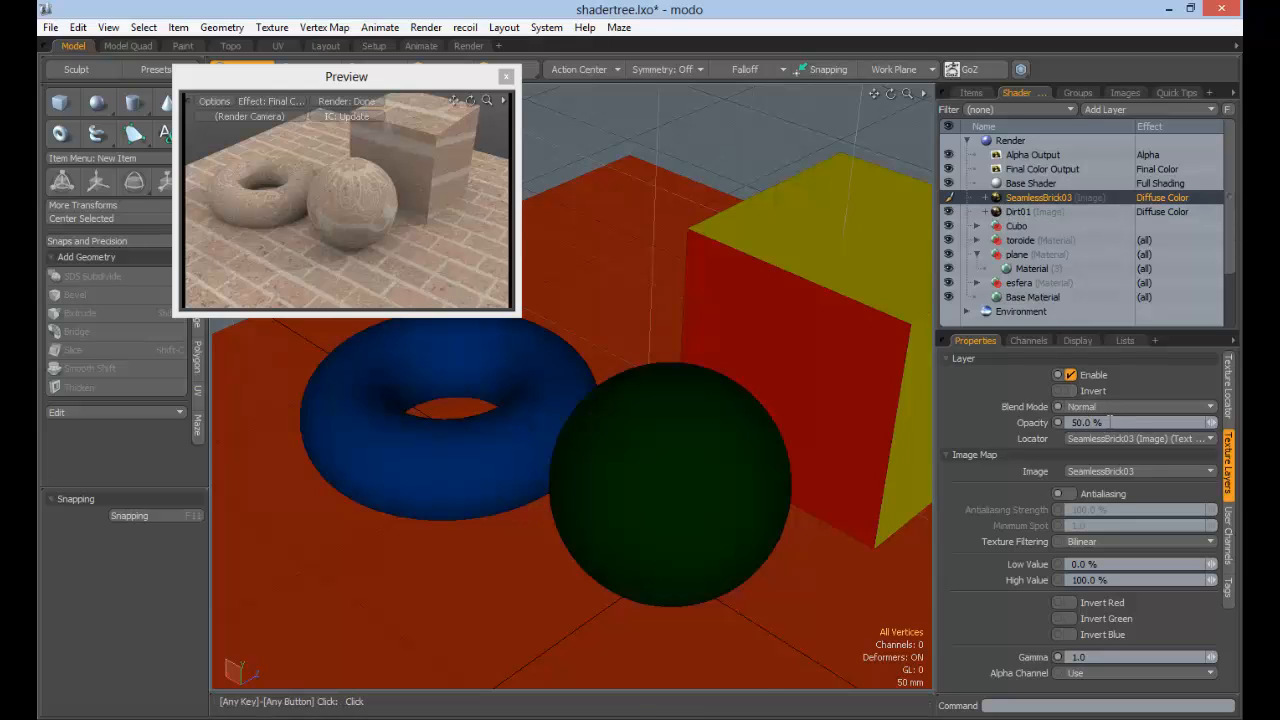
pyautogui.click(1109, 422)
pyautogui.write('100')
pyautogui.press('Tab')
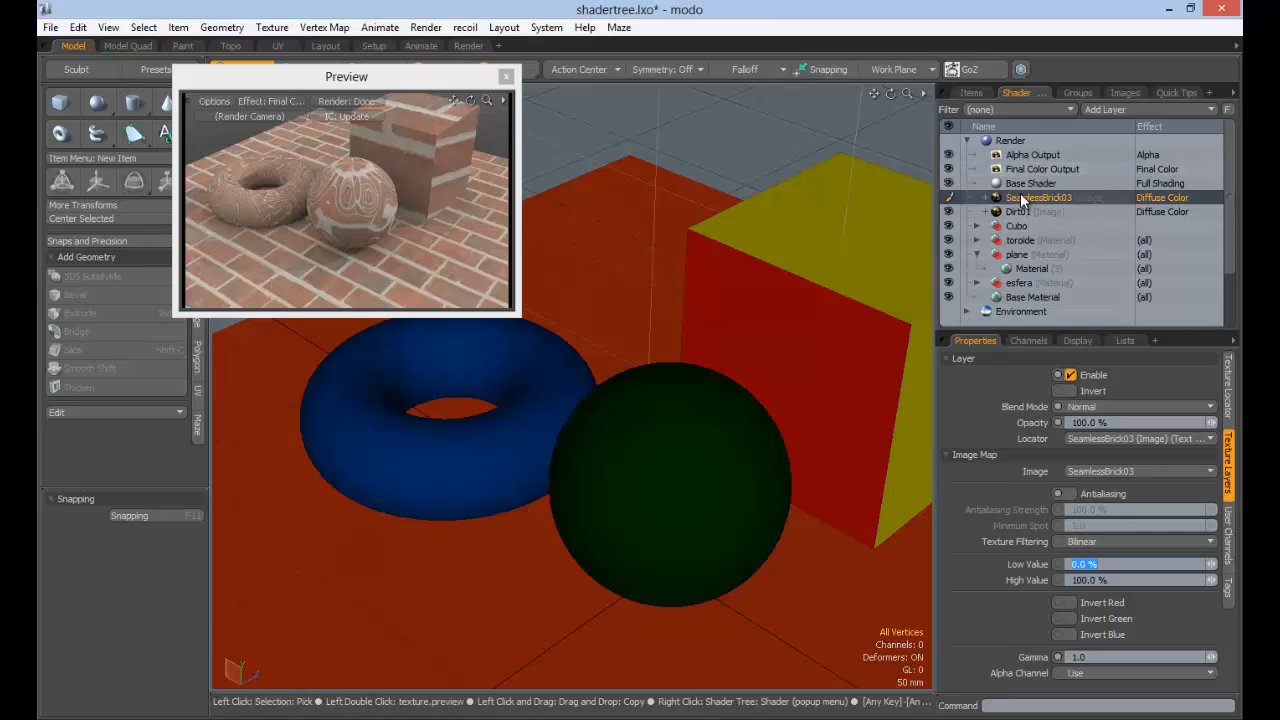
# Try the Normal Multiply blend mode on the SeamlessBrick03 layer, and switch it to Multiply for comparison
pyautogui.click(1105, 407)
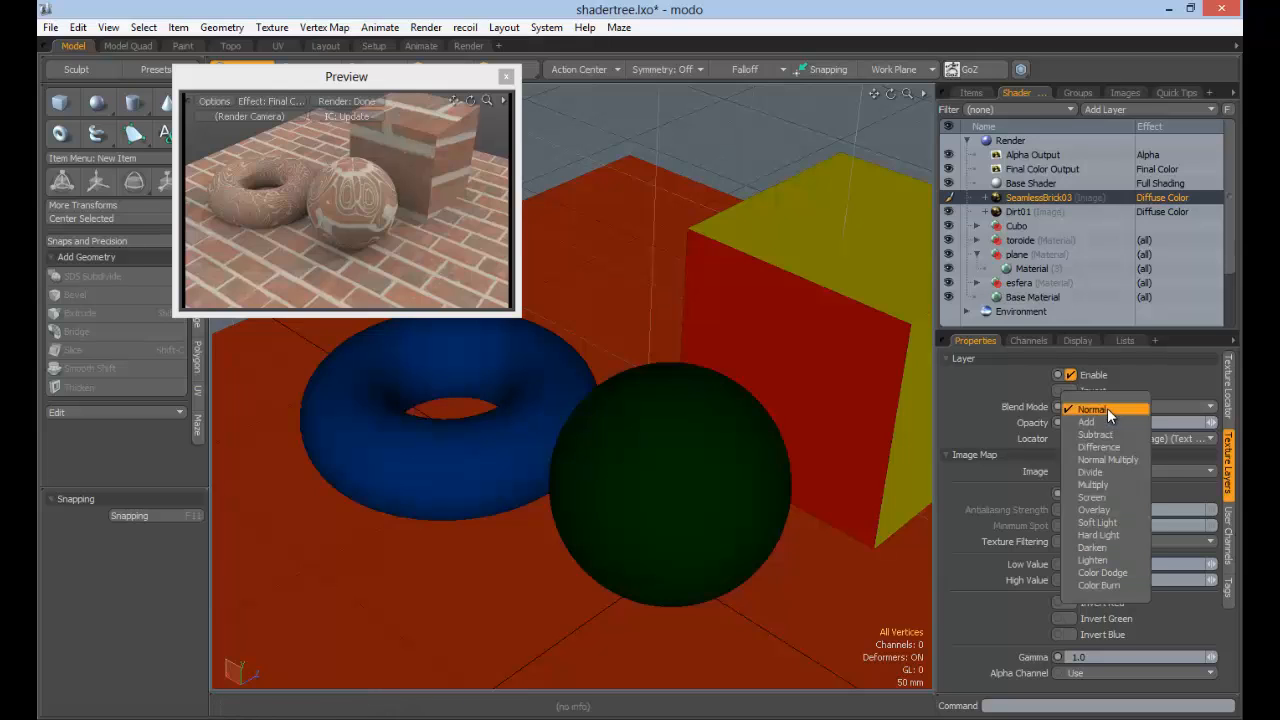
pyautogui.click(1113, 461)
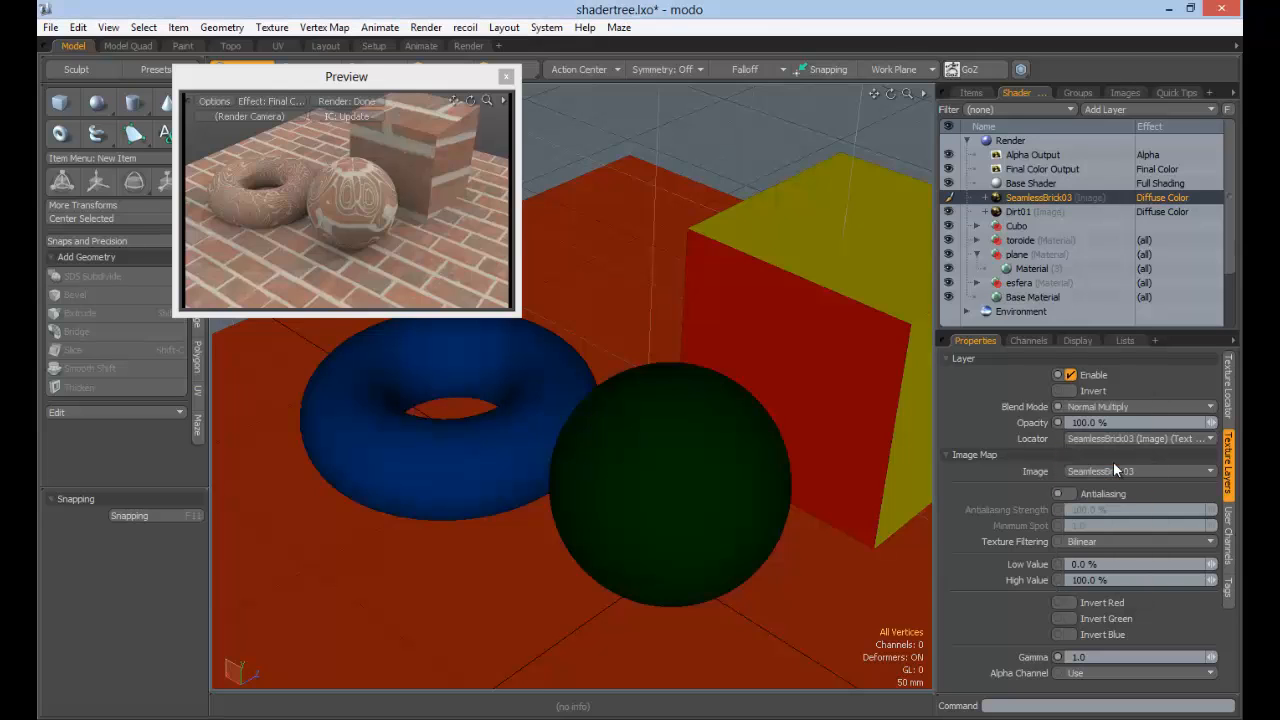
pyautogui.click(1105, 408)
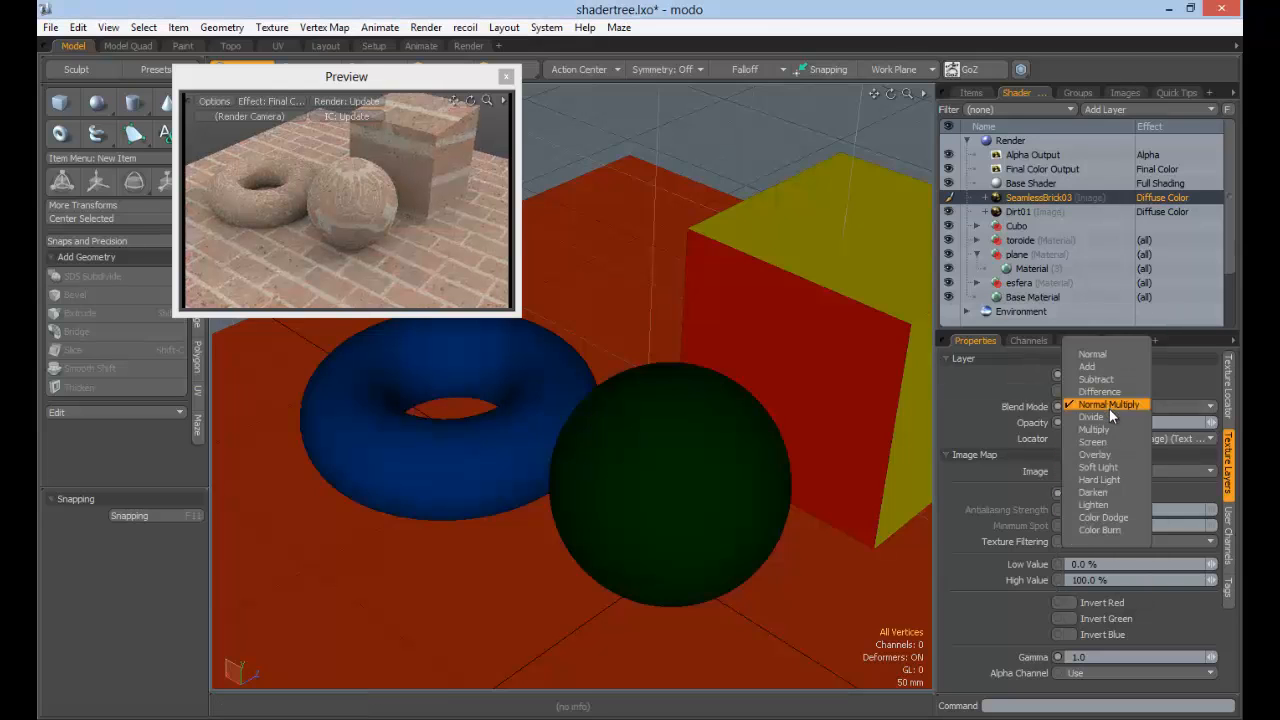
pyautogui.click(1104, 428)
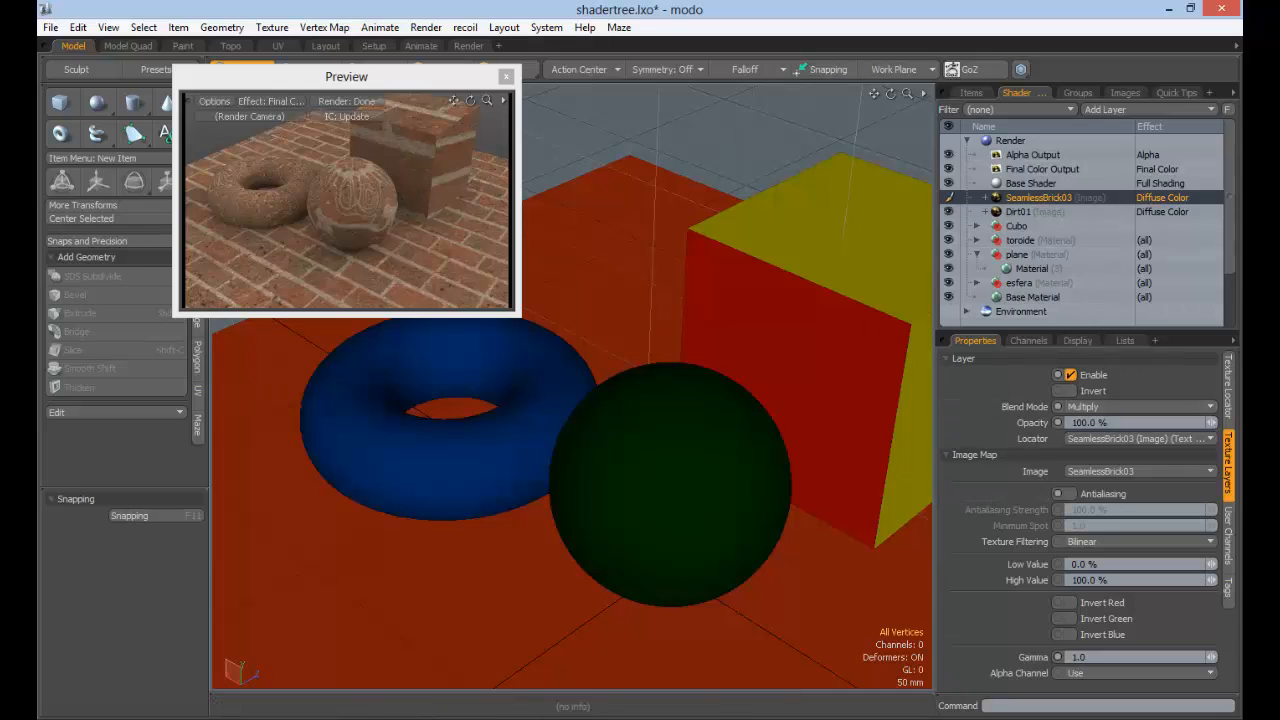
# Set the SeamlessBrick03 layer's blend mode to Normal and choose Normal for the Dirt01 layer as well
pyautogui.click(1125, 406)
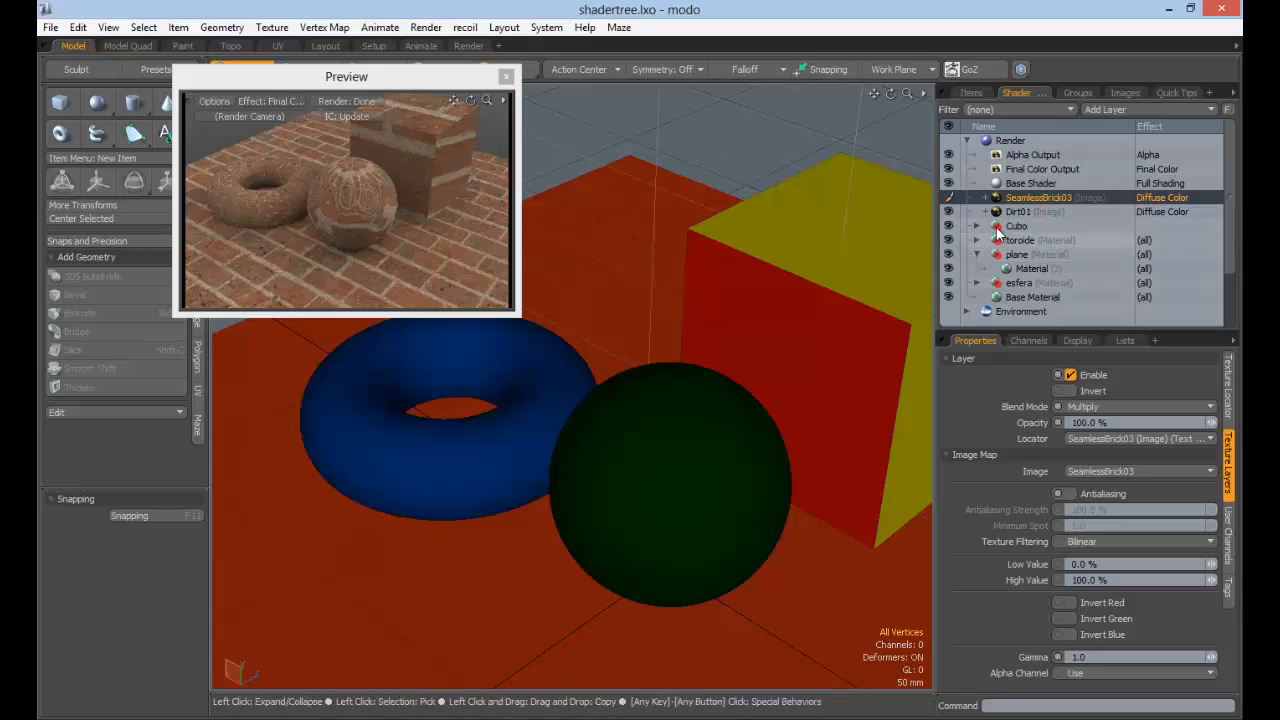
pyautogui.click(1104, 406)
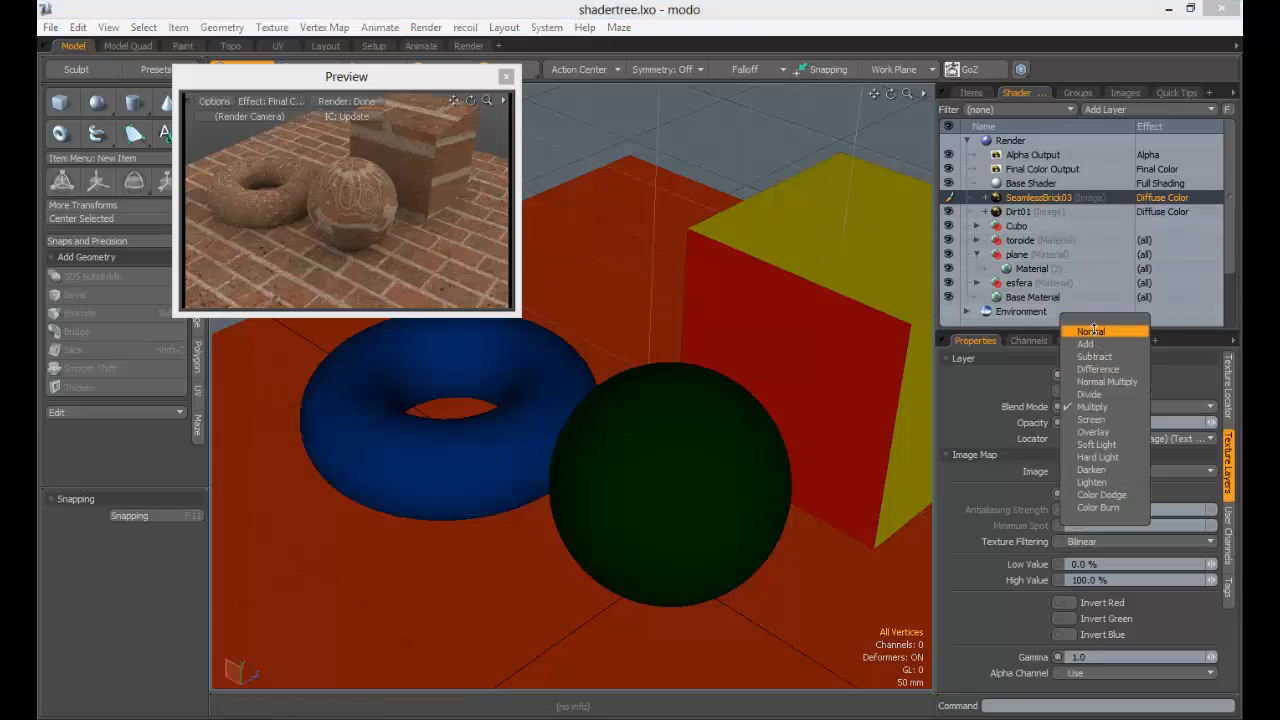
pyautogui.click(1090, 331)
pyautogui.click(1020, 211)
pyautogui.click(1094, 407)
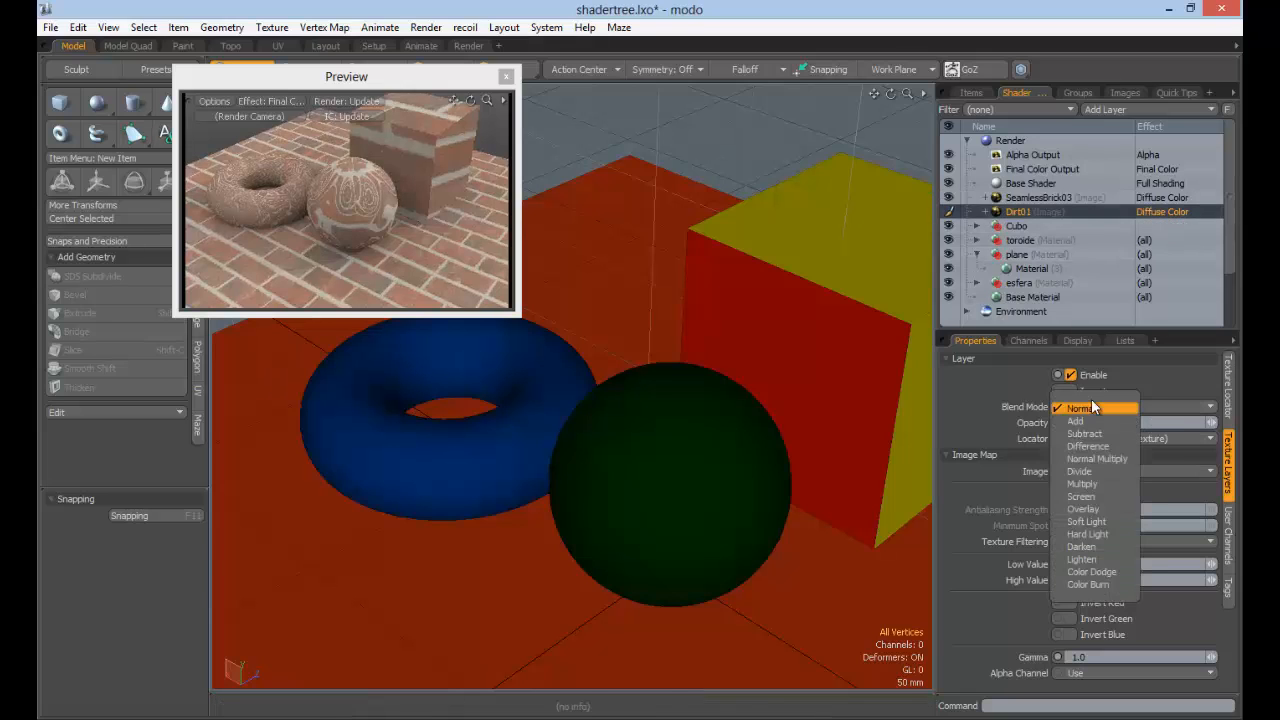
pyautogui.click(1085, 407)
# Hide the Dirt01 and SeamlessBrick03 layers and collapse the esfera material group
pyautogui.moveTo(1009, 212); pyautogui.dragTo(1020, 226)
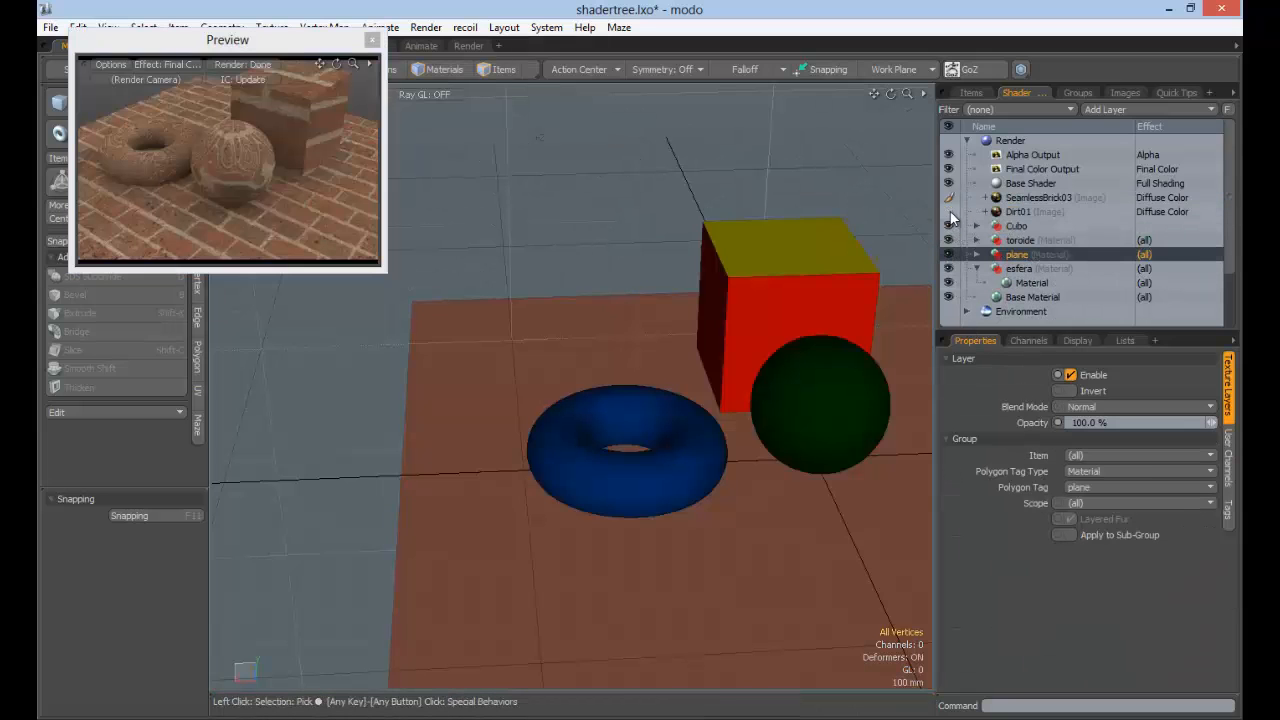
pyautogui.click(949, 197)
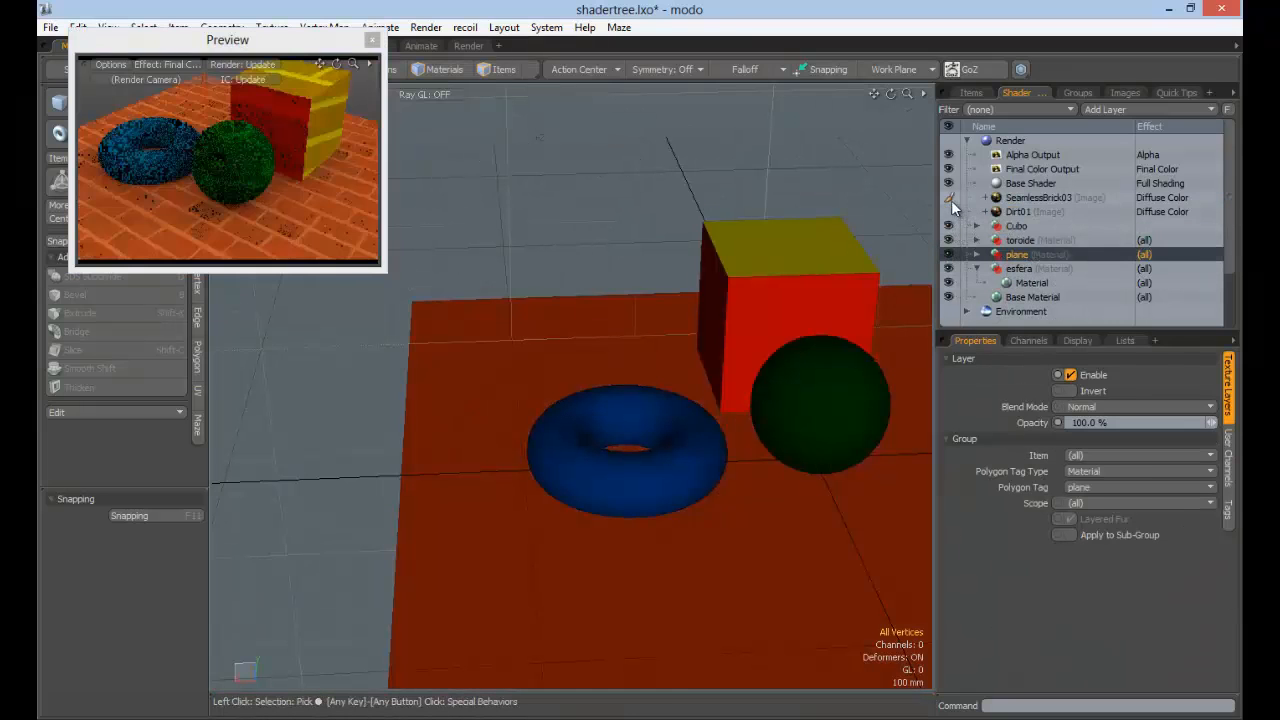
pyautogui.click(977, 266)
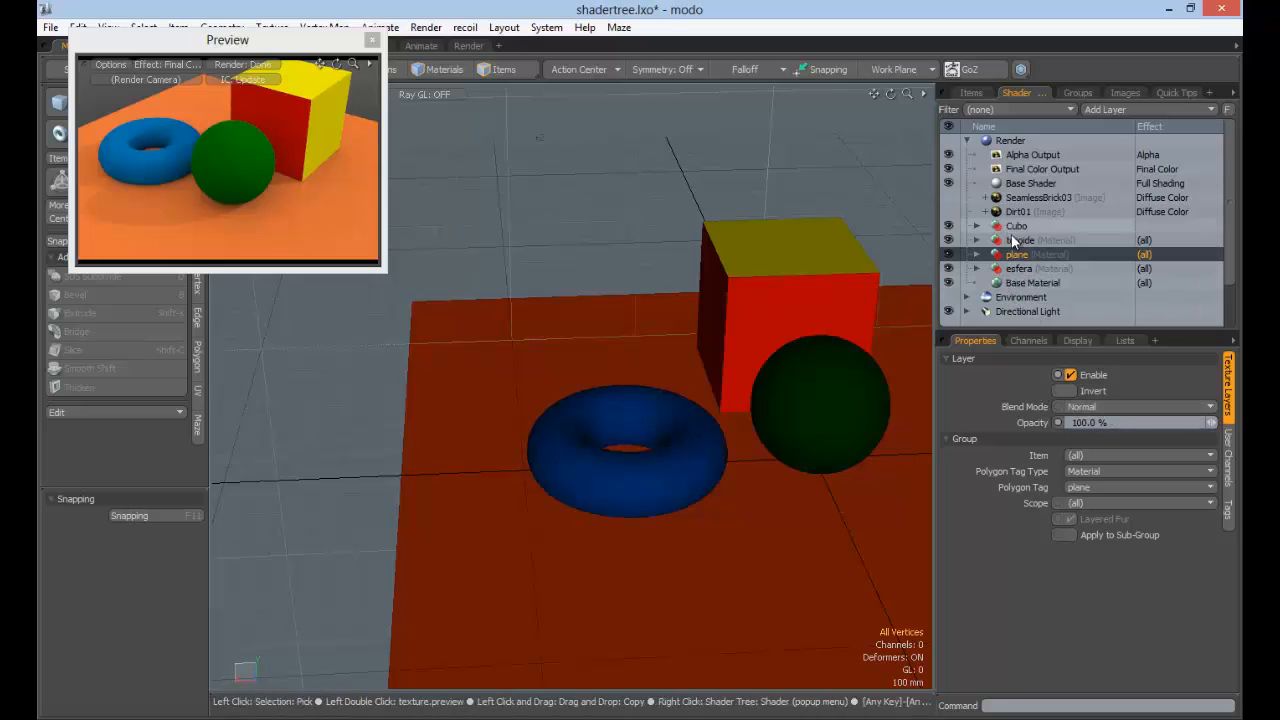
# Select and expand the esfera material group and set its opacity to 50%
pyautogui.click(998, 269)
pyautogui.click(980, 269)
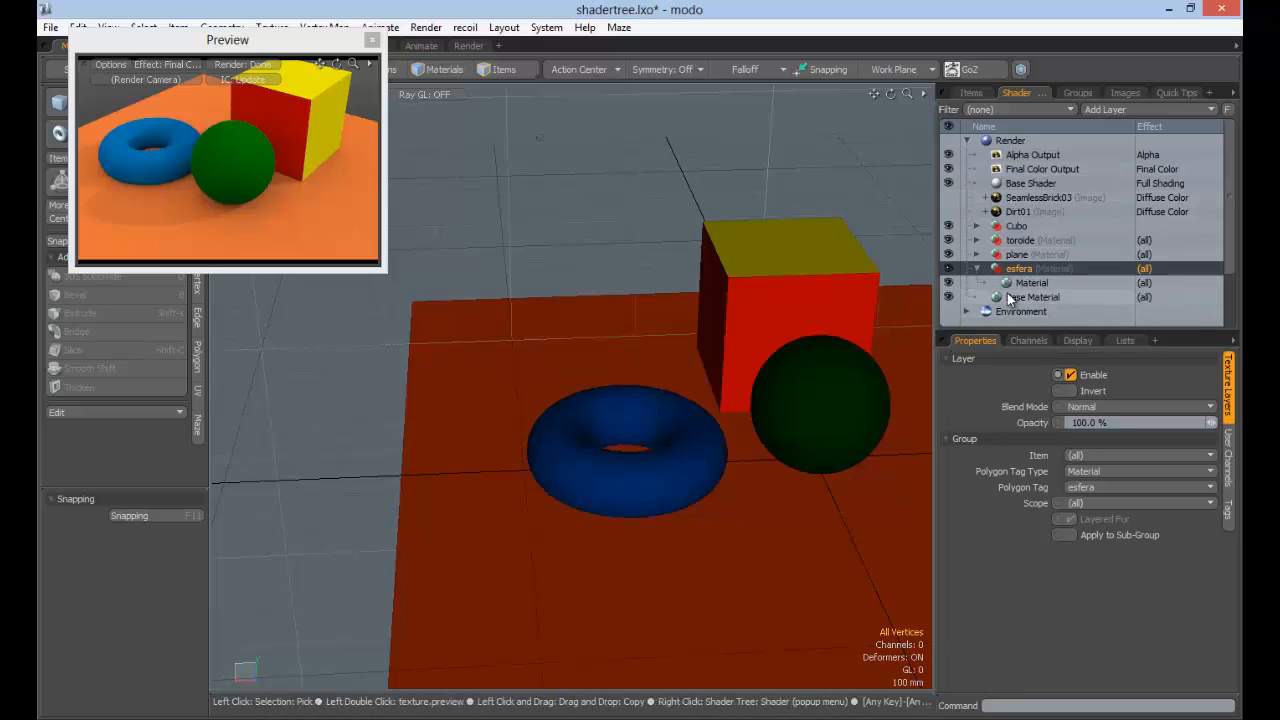
pyautogui.click(1112, 425)
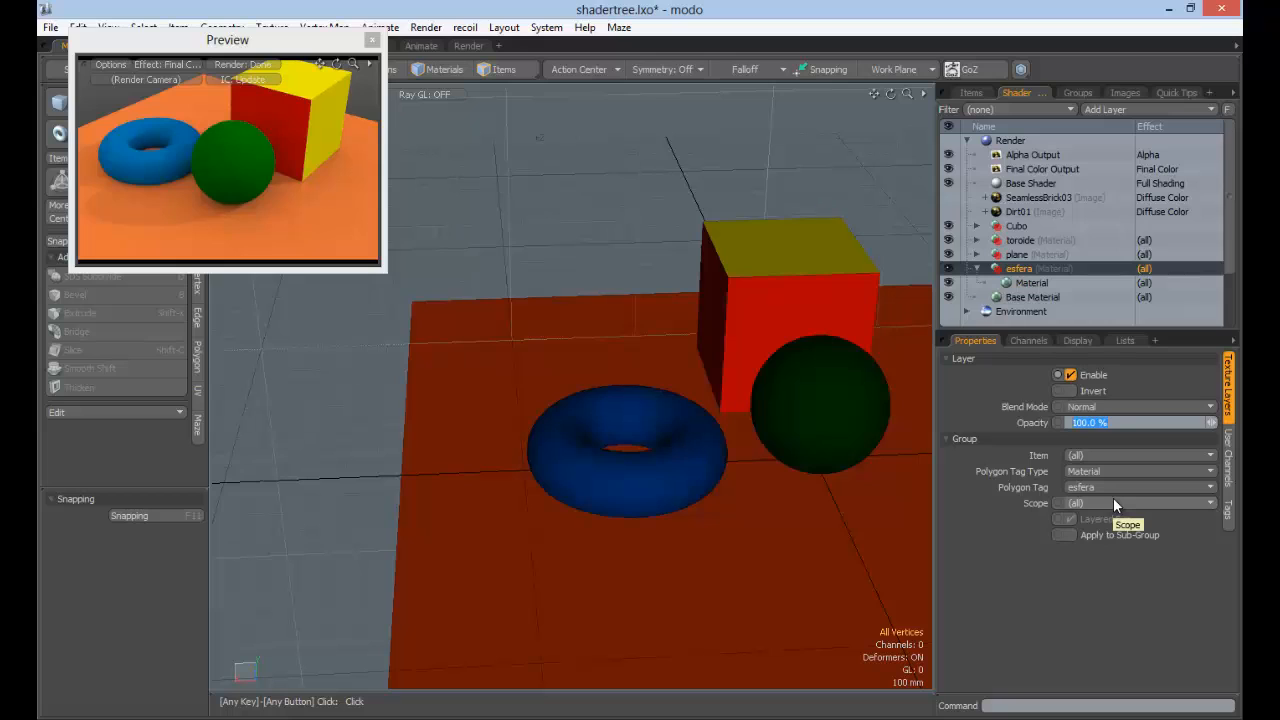
pyautogui.write('50')
pyautogui.press('Return')
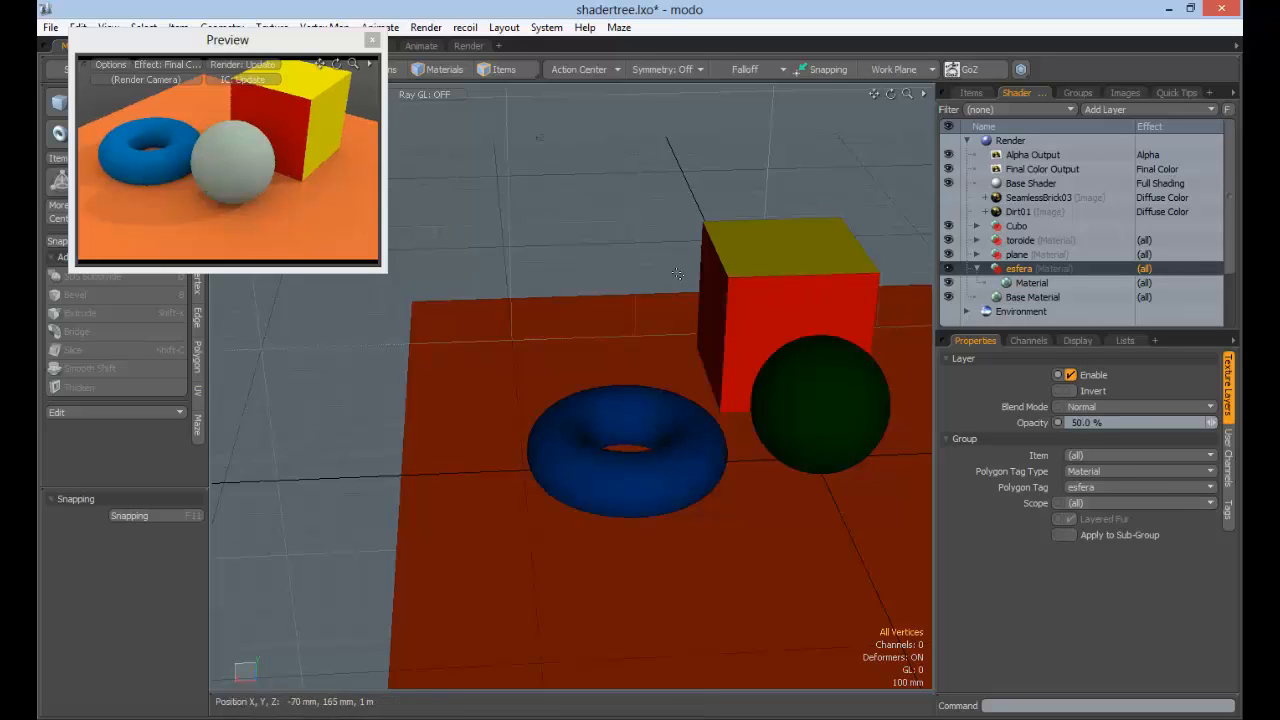
# Raise the esfera material group's opacity to 70%
pyautogui.click(1112, 422)
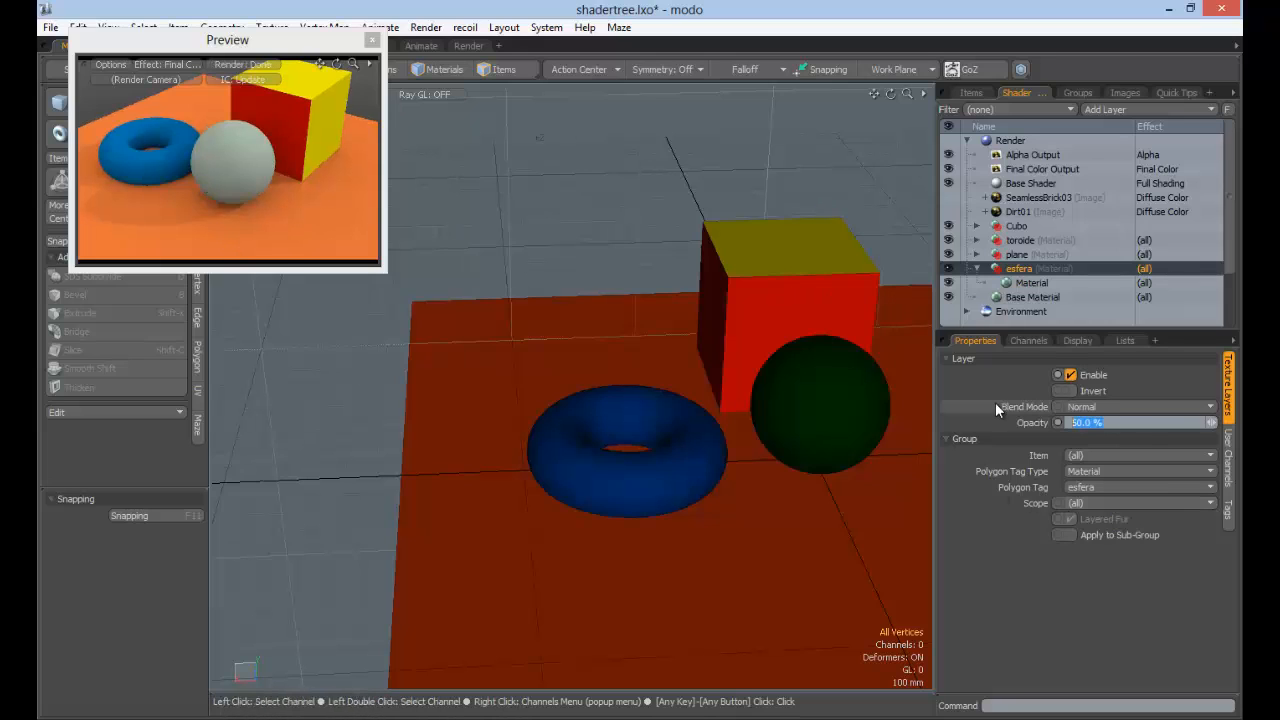
pyautogui.write('70')
pyautogui.press('Return')
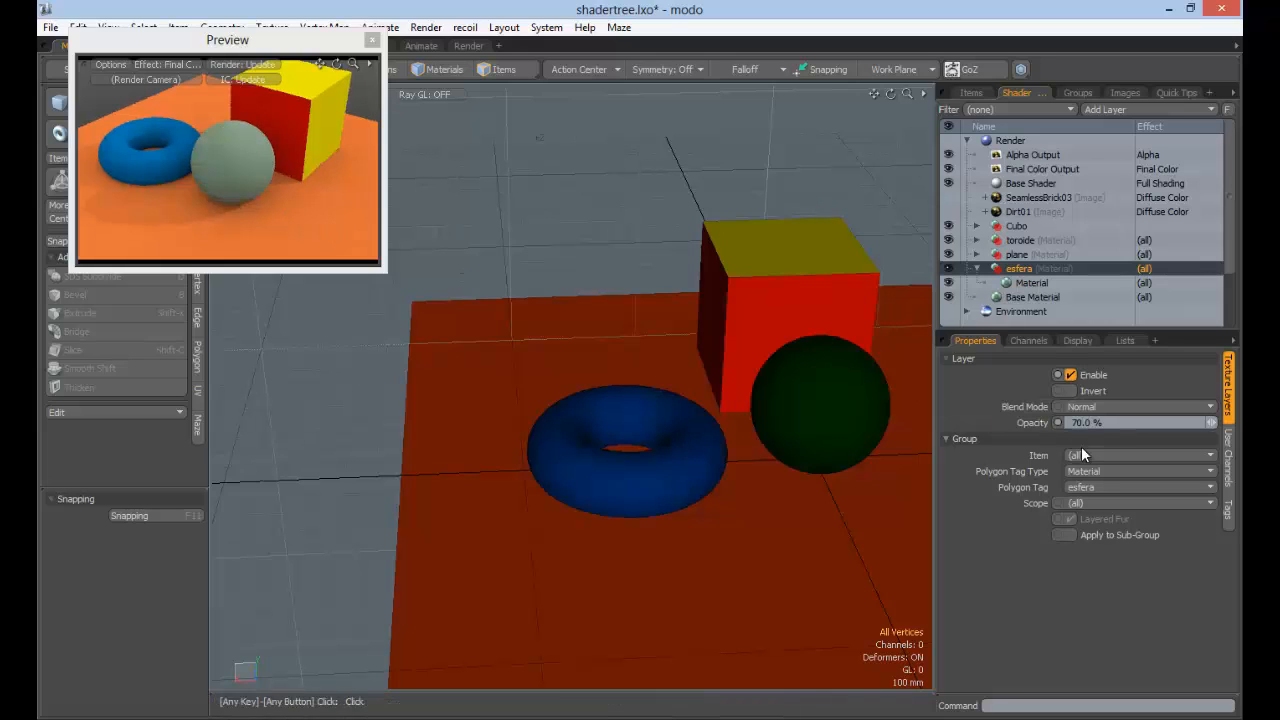
# Set the esfera material group's opacity to 100% and look over its blend mode options
pyautogui.click(1090, 422)
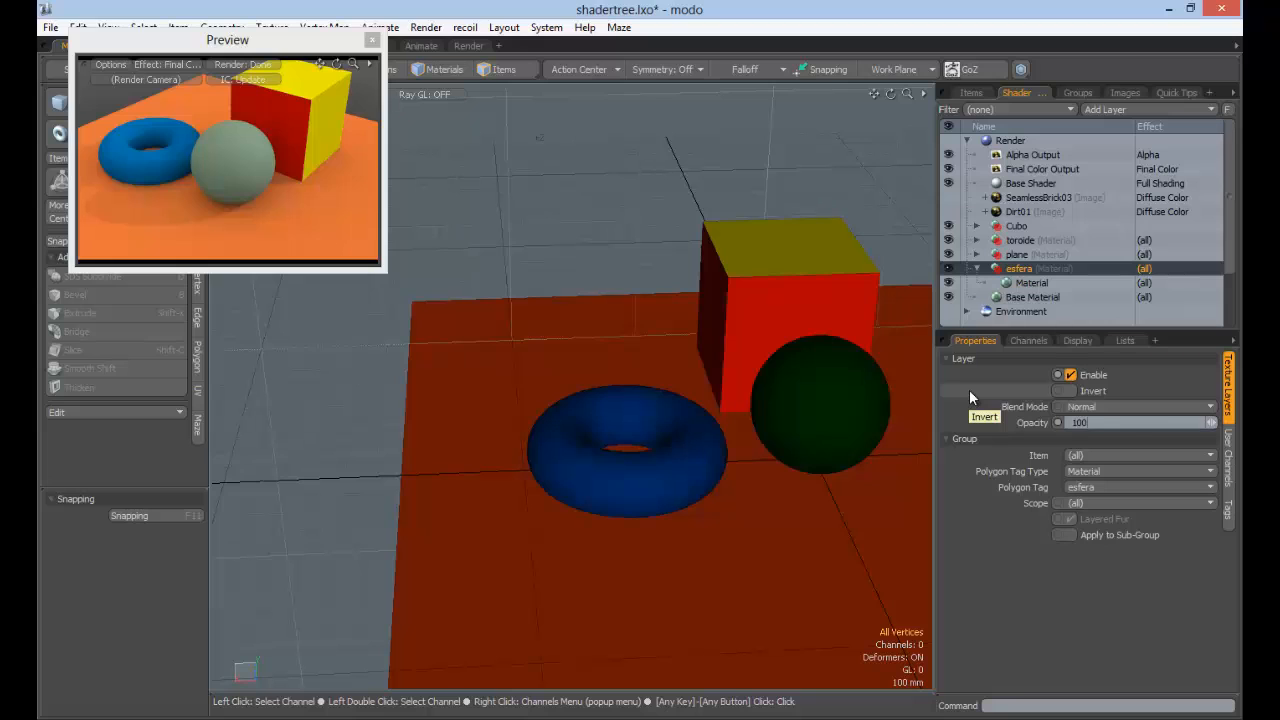
pyautogui.click(1110, 407)
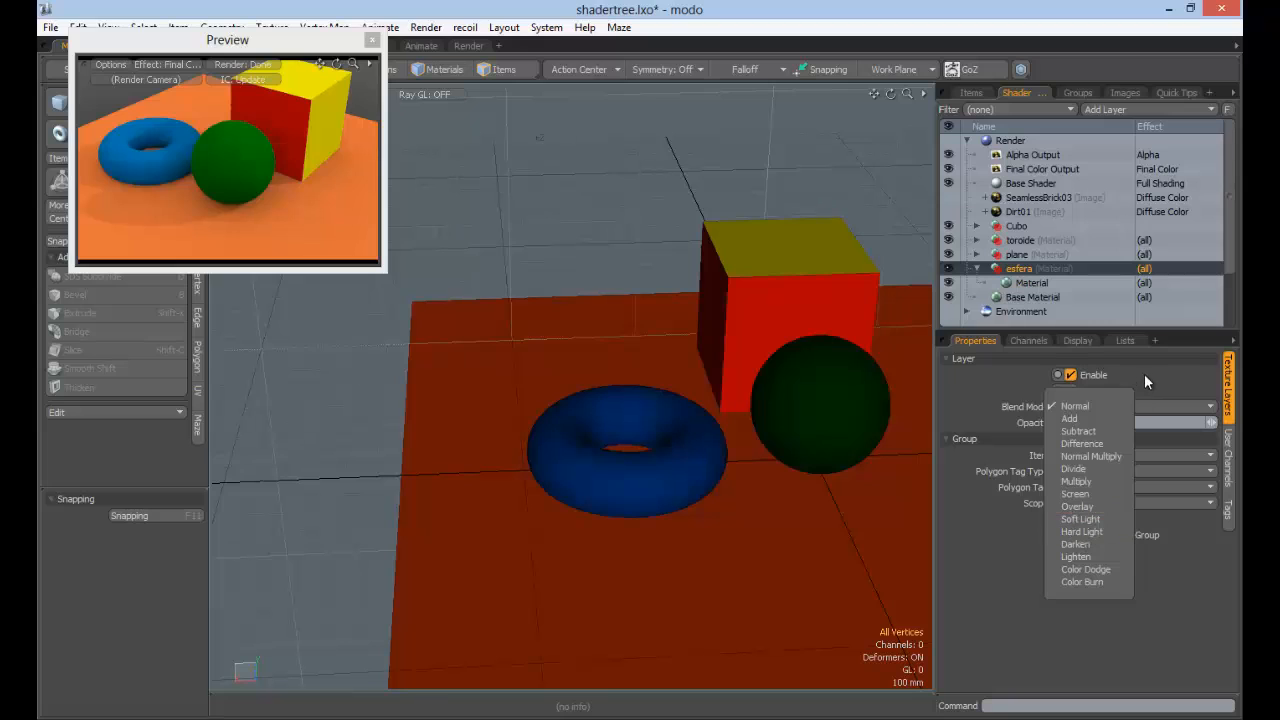
# Change the Base Material's diffuse color to a saturated yellow, about 0.98, 1.0, 0.0
pyautogui.click(1040, 297)
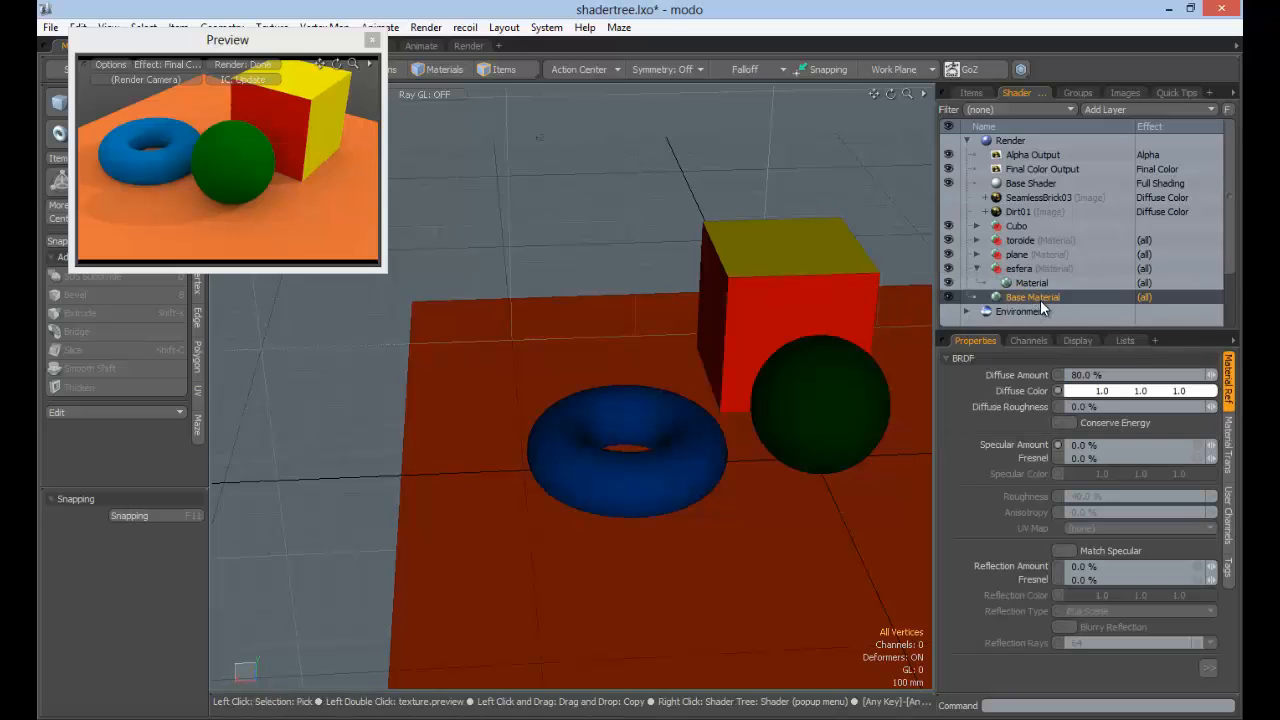
pyautogui.click(1104, 393)
pyautogui.click(957, 227)
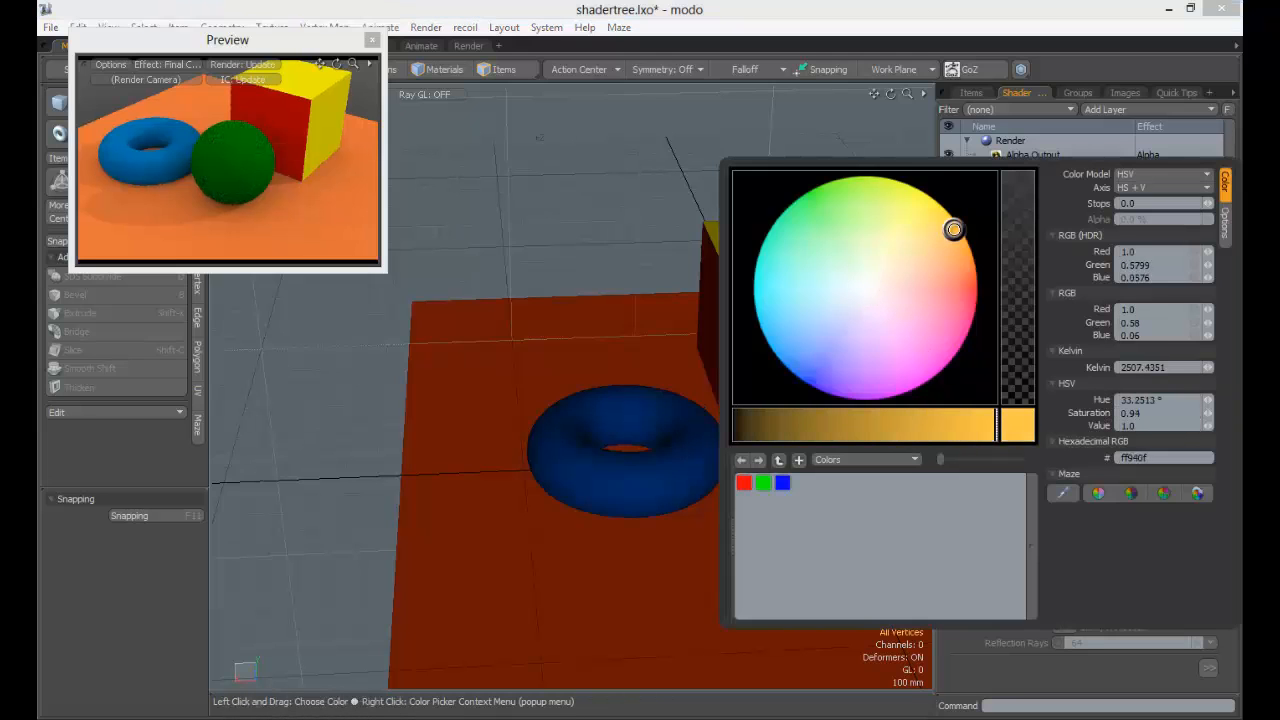
pyautogui.moveTo(955, 209)
pyautogui.mouseDown()
pyautogui.moveTo(866, 177)
pyautogui.moveTo(920, 189)
pyautogui.mouseUp()
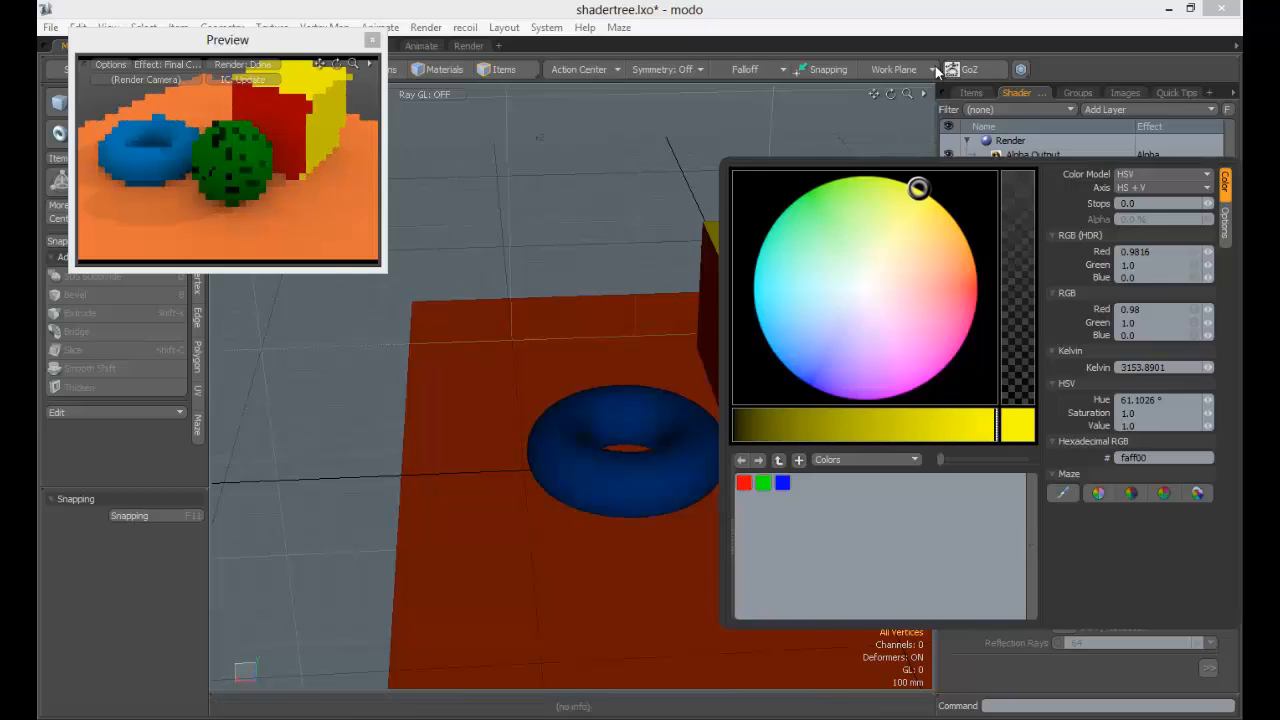
# Collapse the esfera material group and move the toroide group below it, directly above Base Material
pyautogui.click(976, 268)
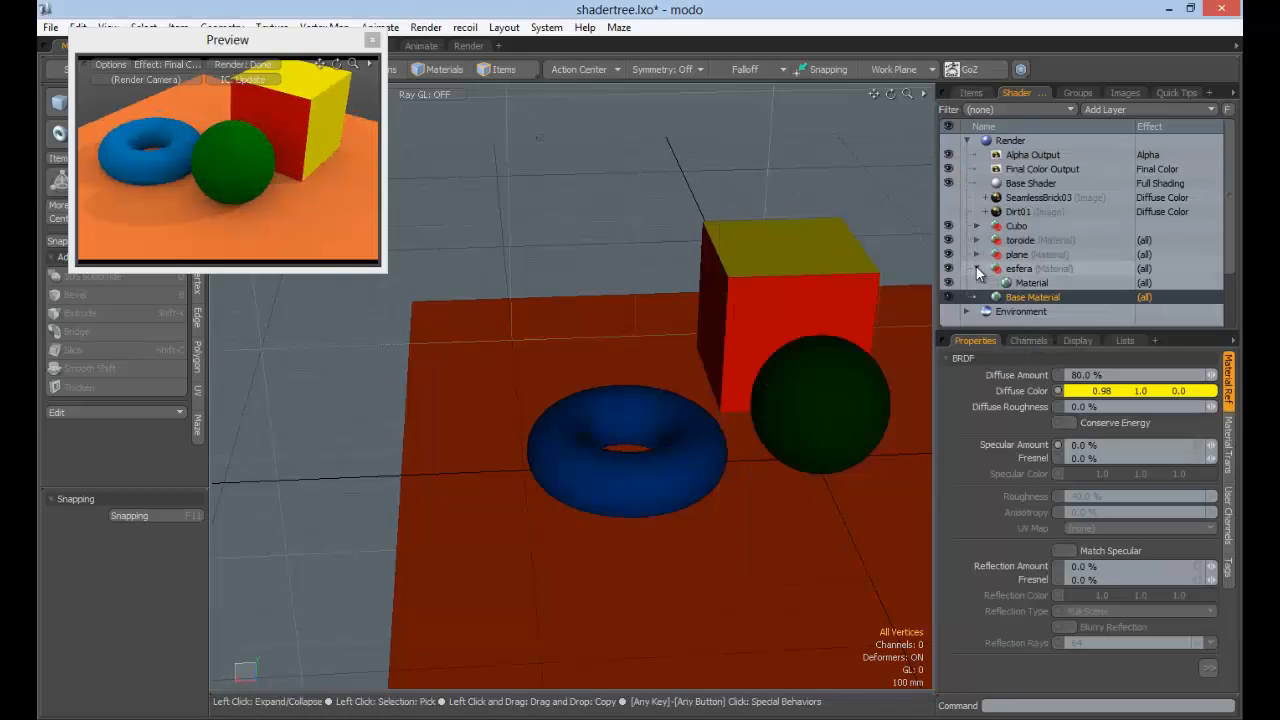
pyautogui.click(1032, 243)
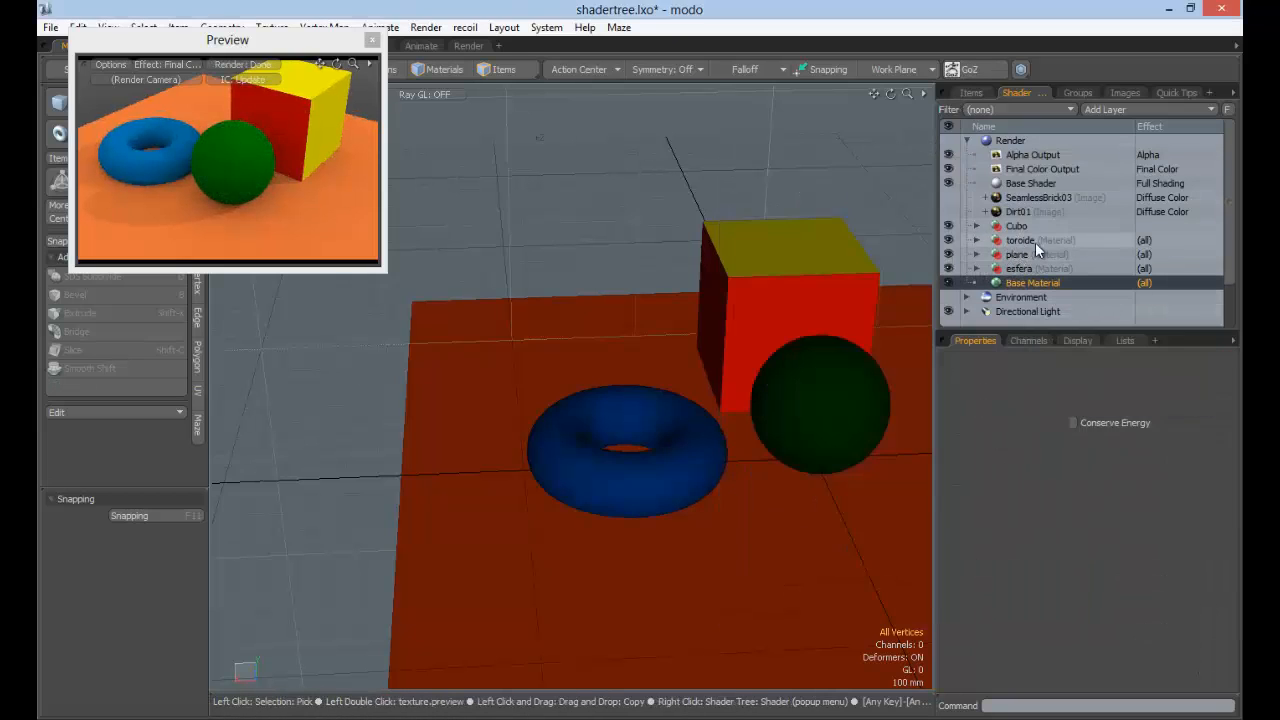
pyautogui.moveTo(1032, 250); pyautogui.dragTo(1033, 278)
# Switch the toroide material group's visibility off and on to compare the torus, leaving the group visible and expanded
pyautogui.click(948, 265)
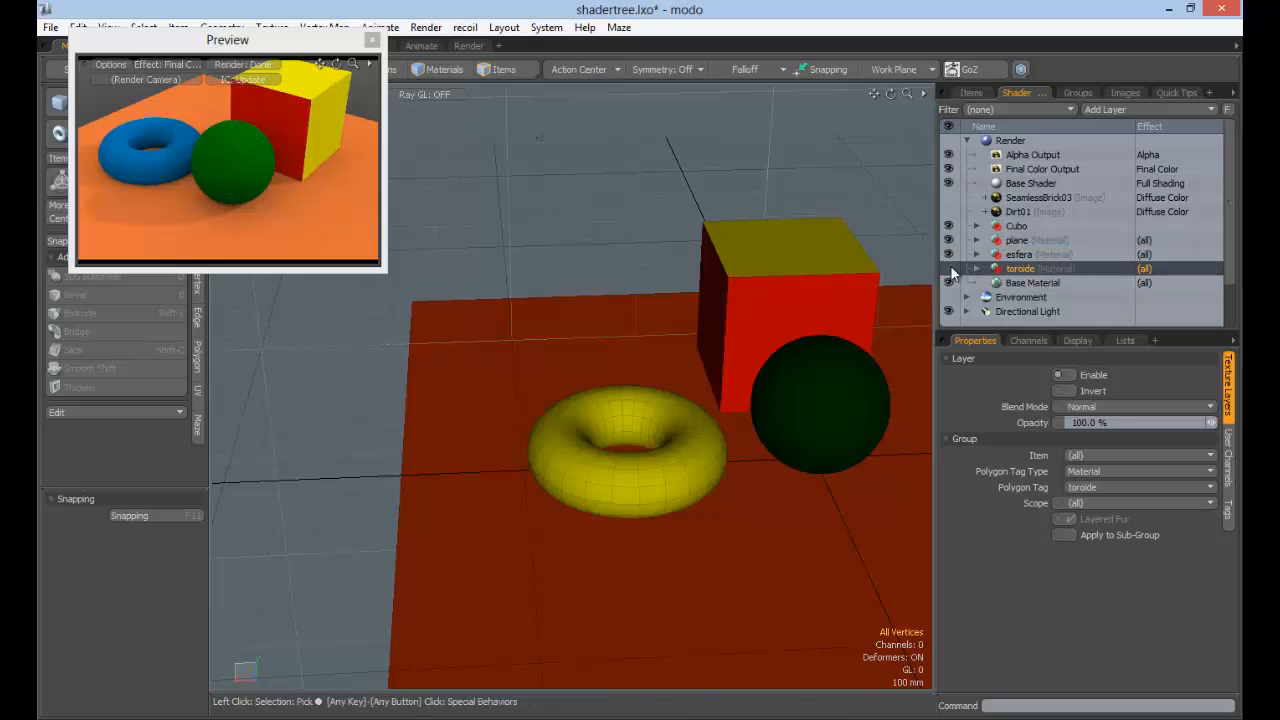
pyautogui.click(950, 265)
pyautogui.click(950, 265)
pyautogui.click(976, 268)
pyautogui.click(948, 268)
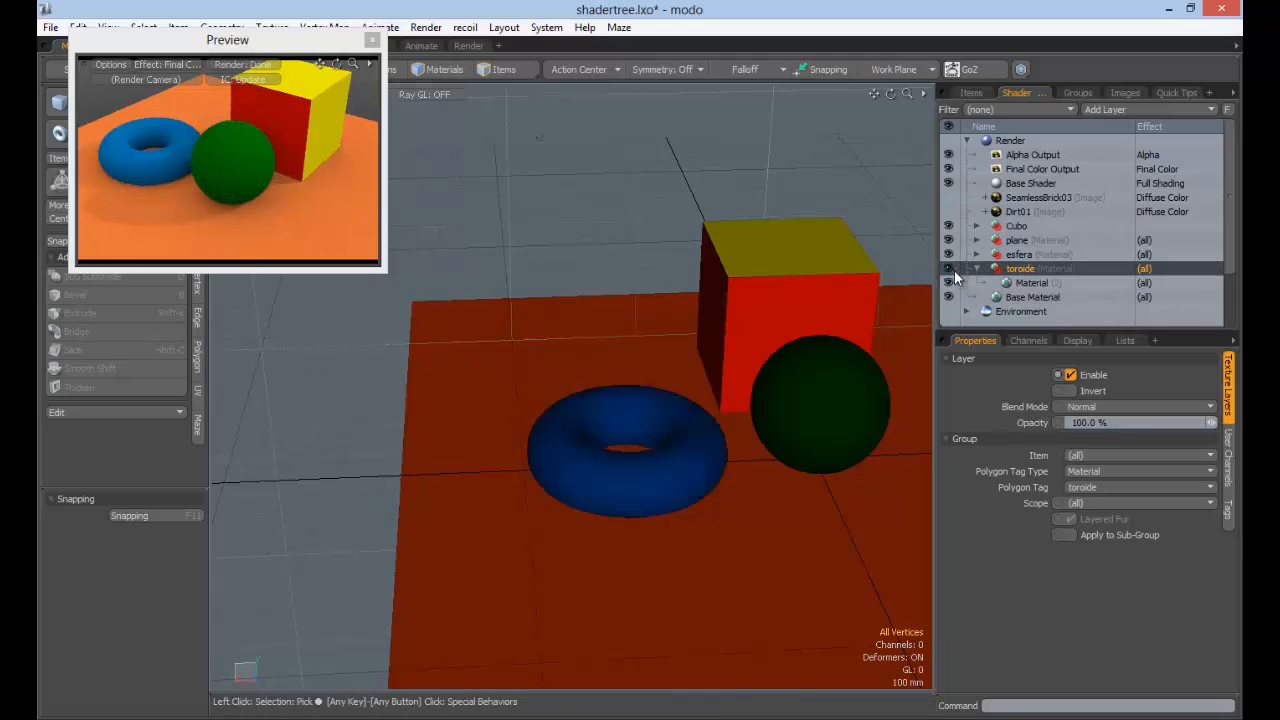
pyautogui.click(952, 267)
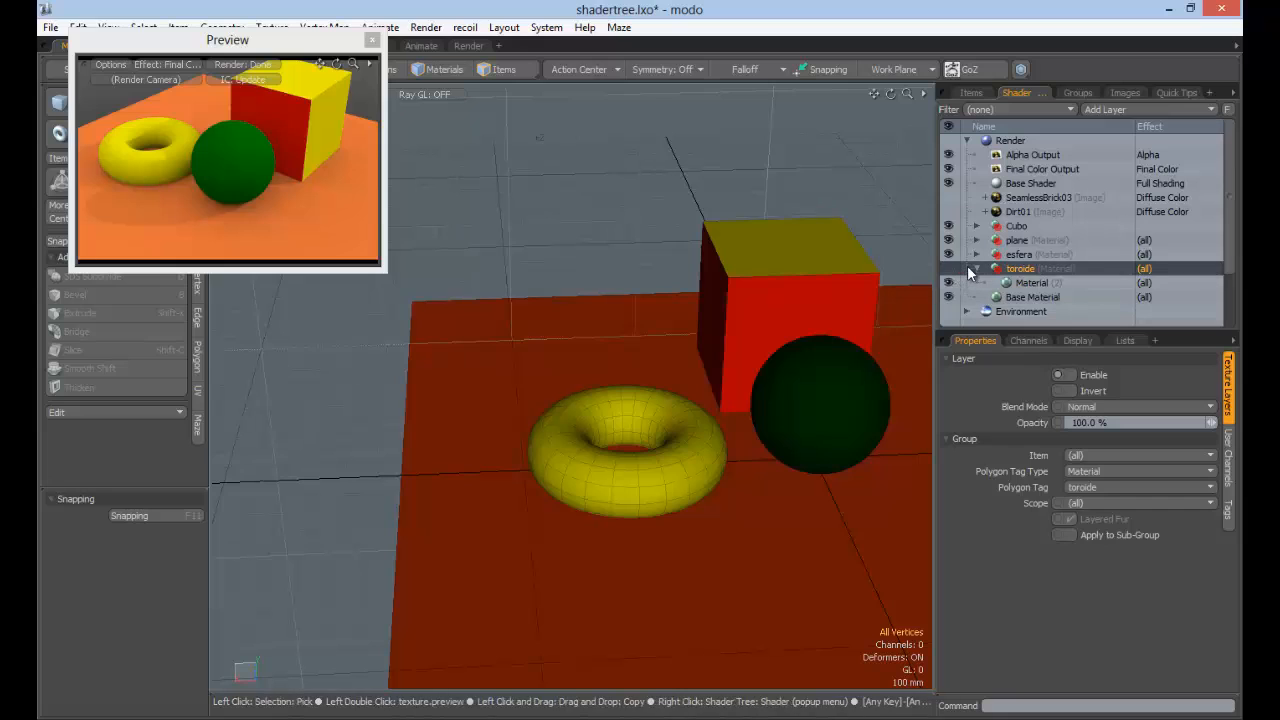
pyautogui.click(975, 268)
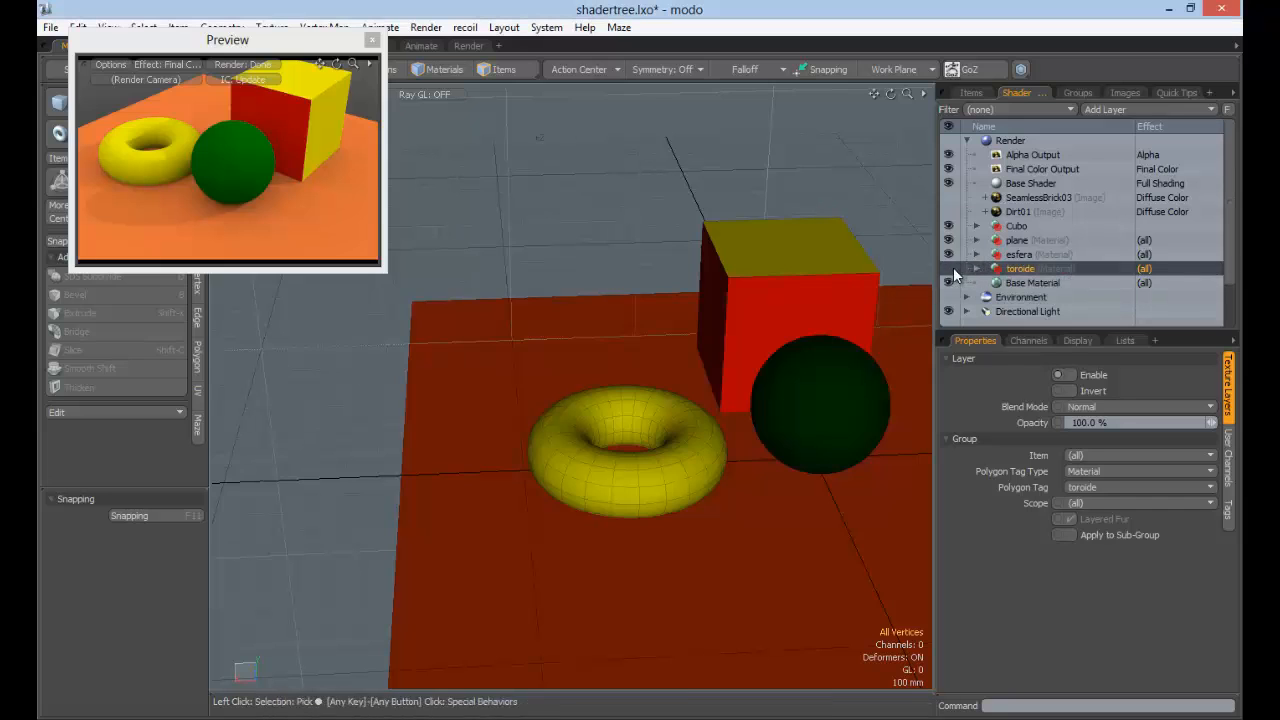
pyautogui.click(975, 268)
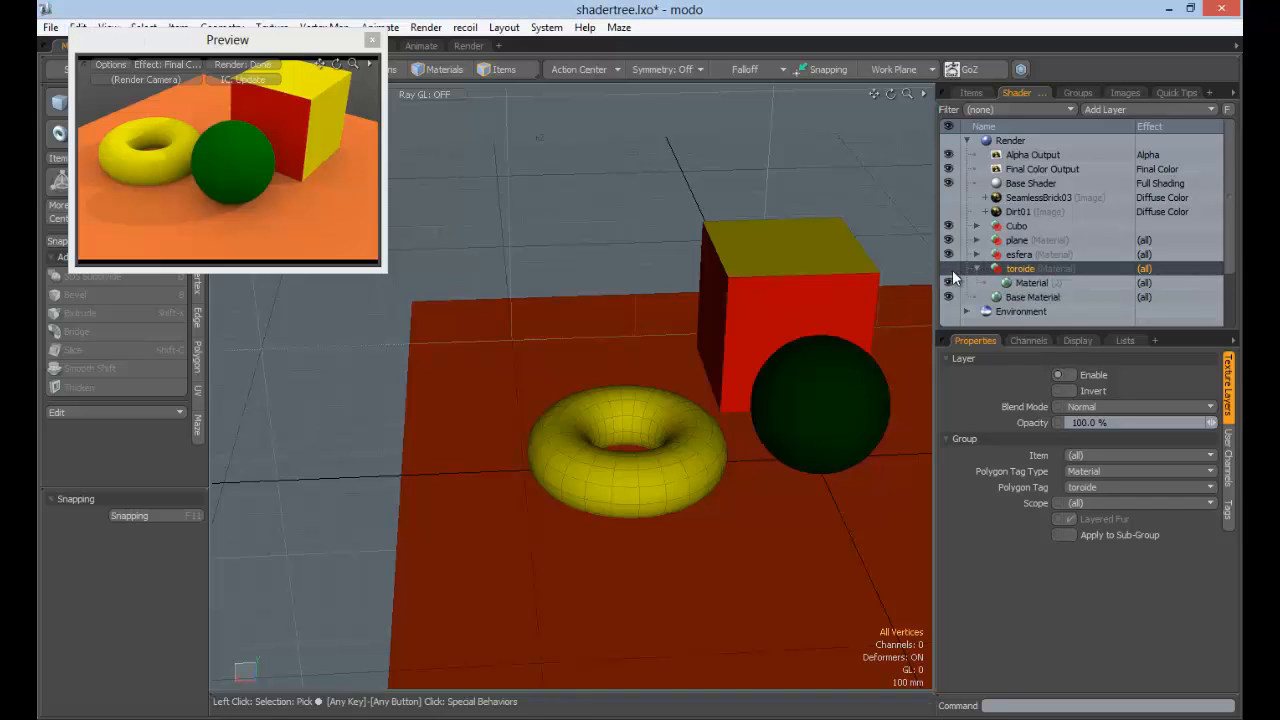
pyautogui.click(950, 268)
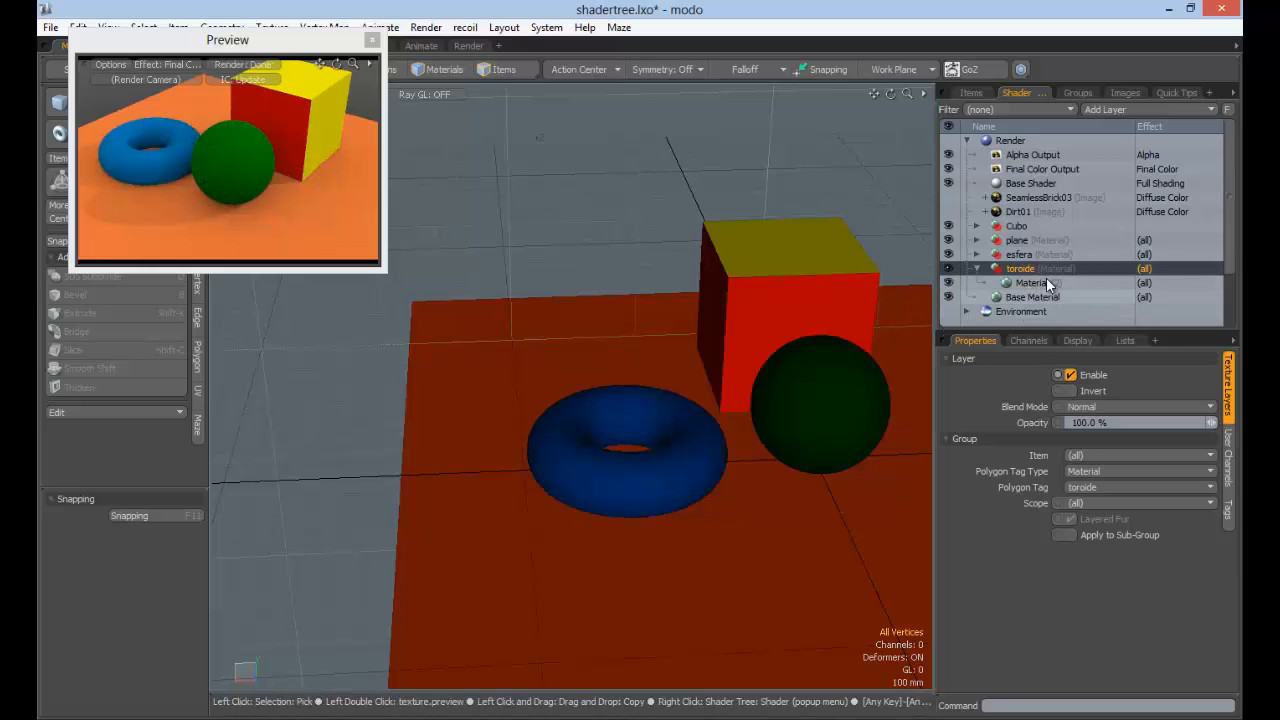
# Check the material inside the toroide group and set the group's opacity to 50%
pyautogui.click(1040, 283)
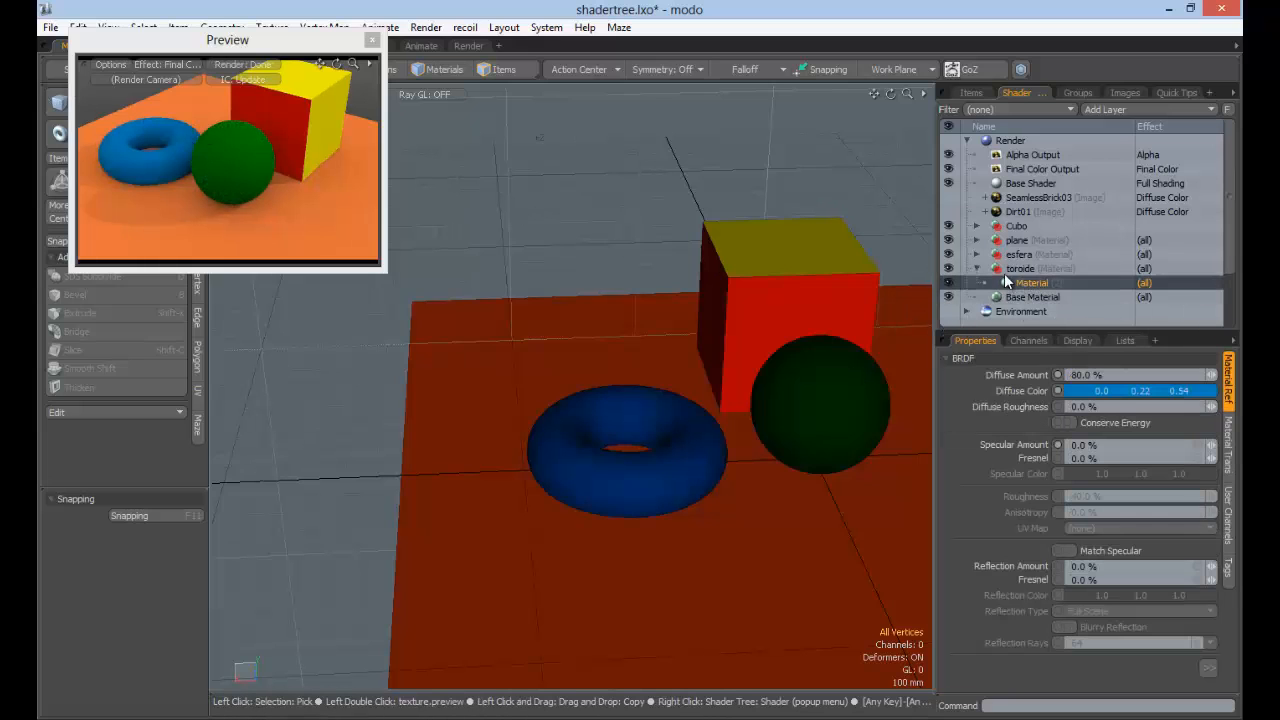
pyautogui.click(1040, 268)
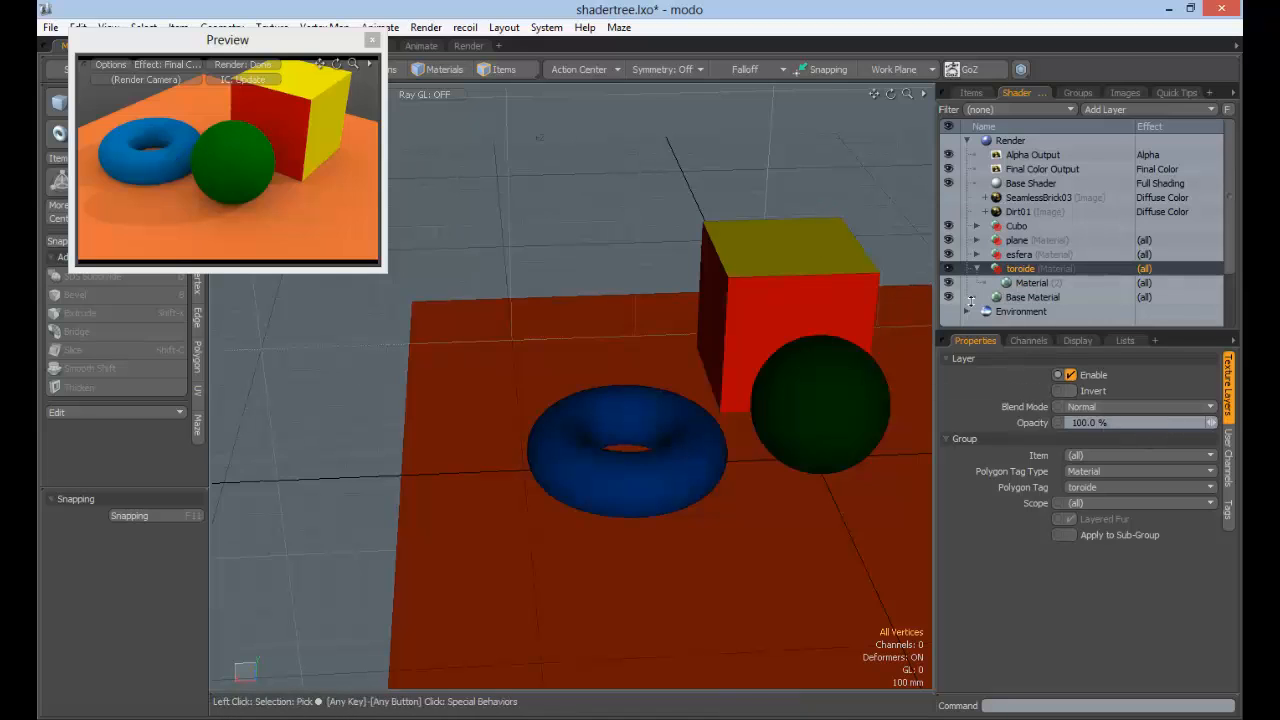
pyautogui.click(1131, 426)
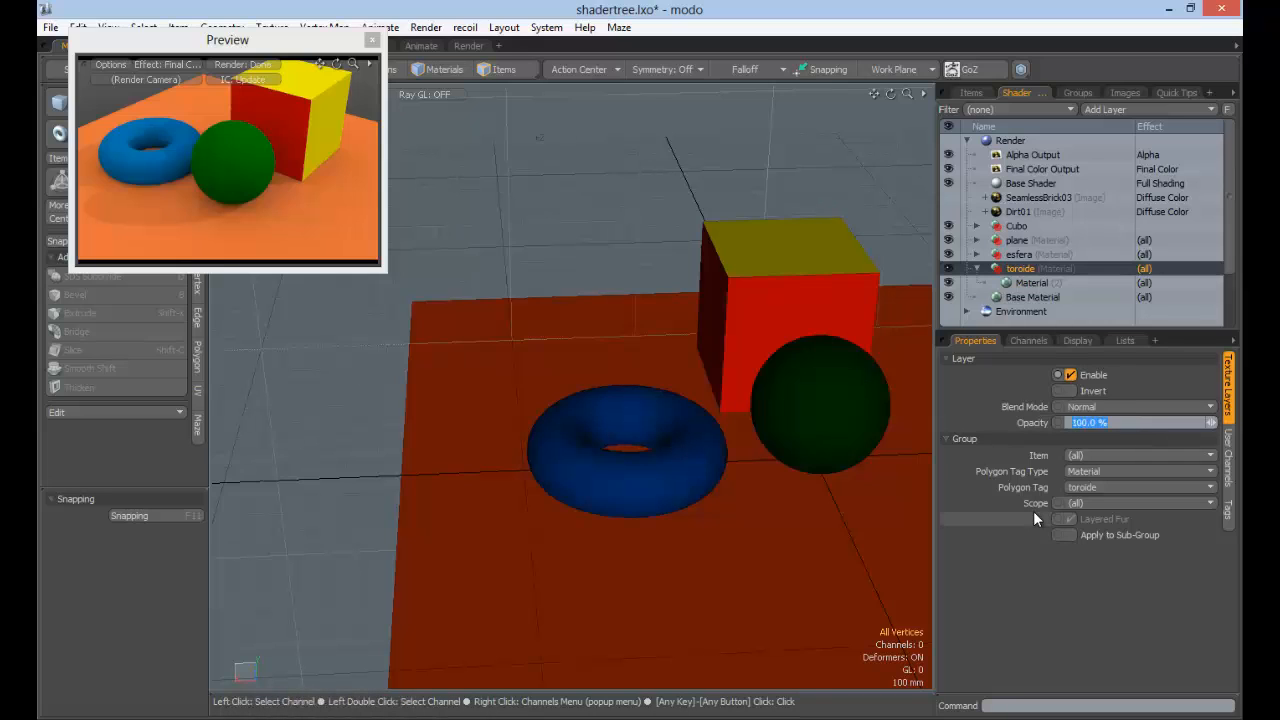
pyautogui.write('50')
pyautogui.press('Return')
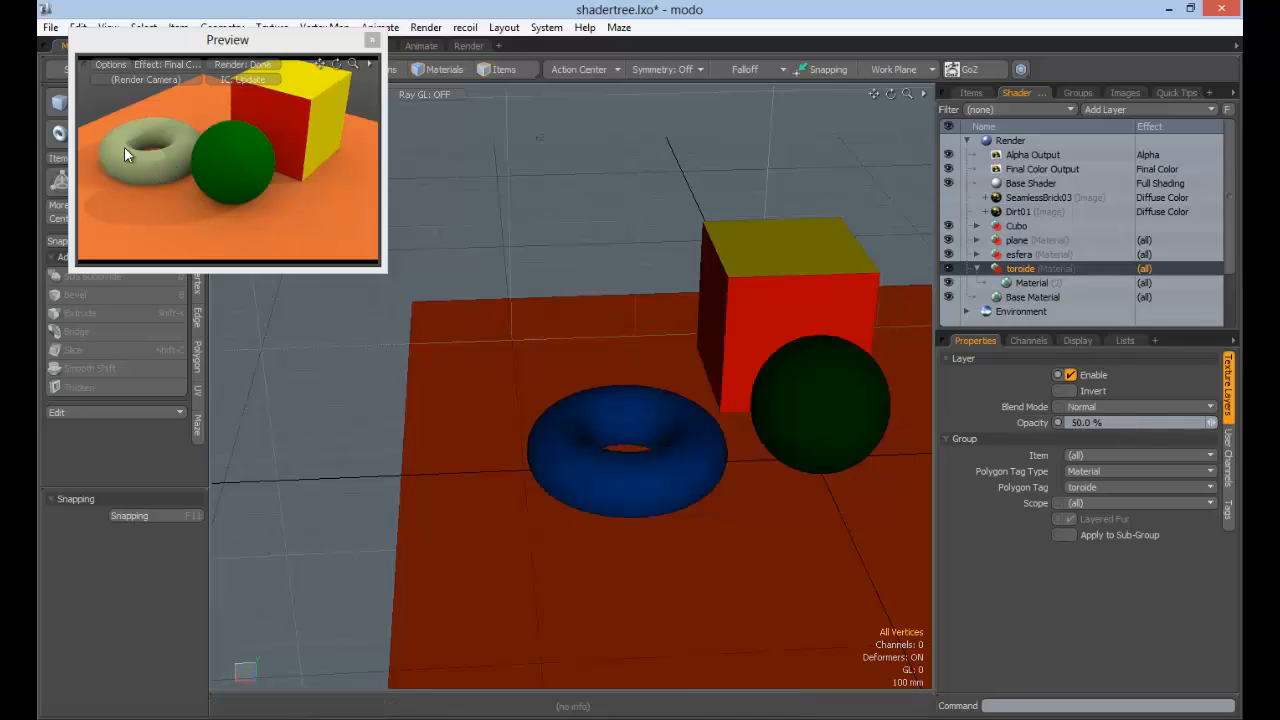
# Check the Base Material and set the toroide material group's blend mode to Multiply
pyautogui.click(1025, 298)
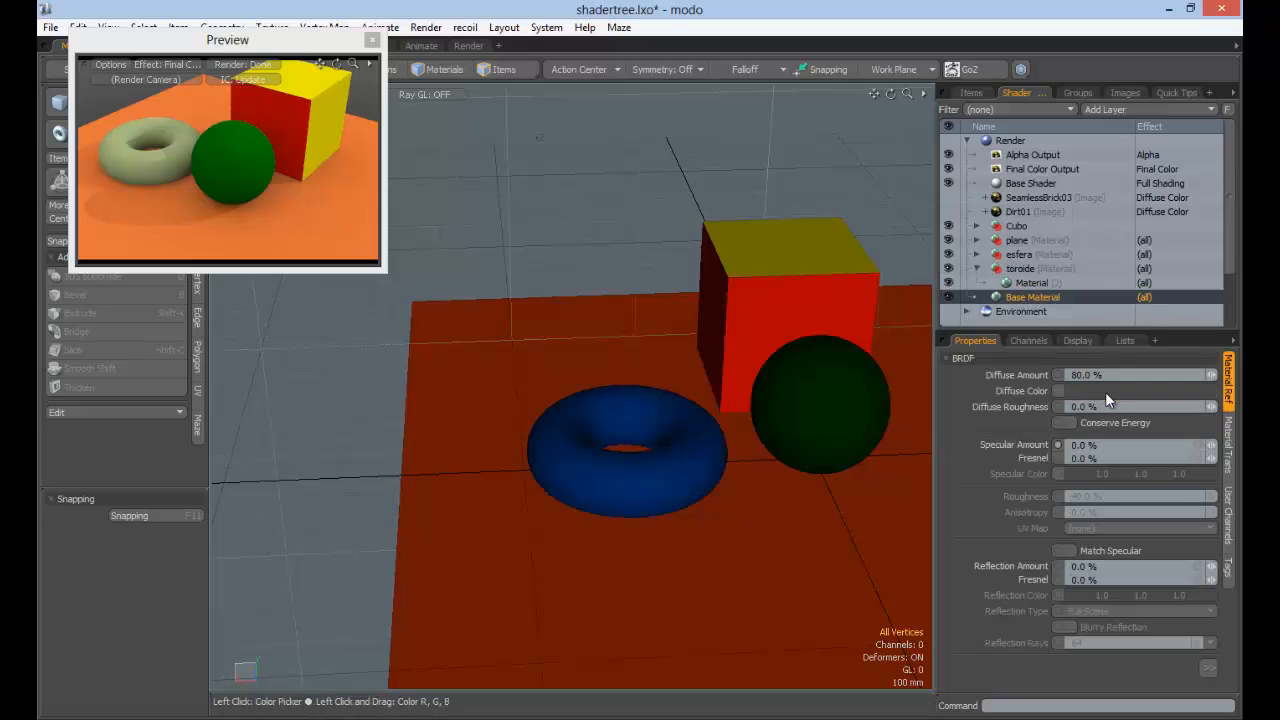
pyautogui.click(1020, 268)
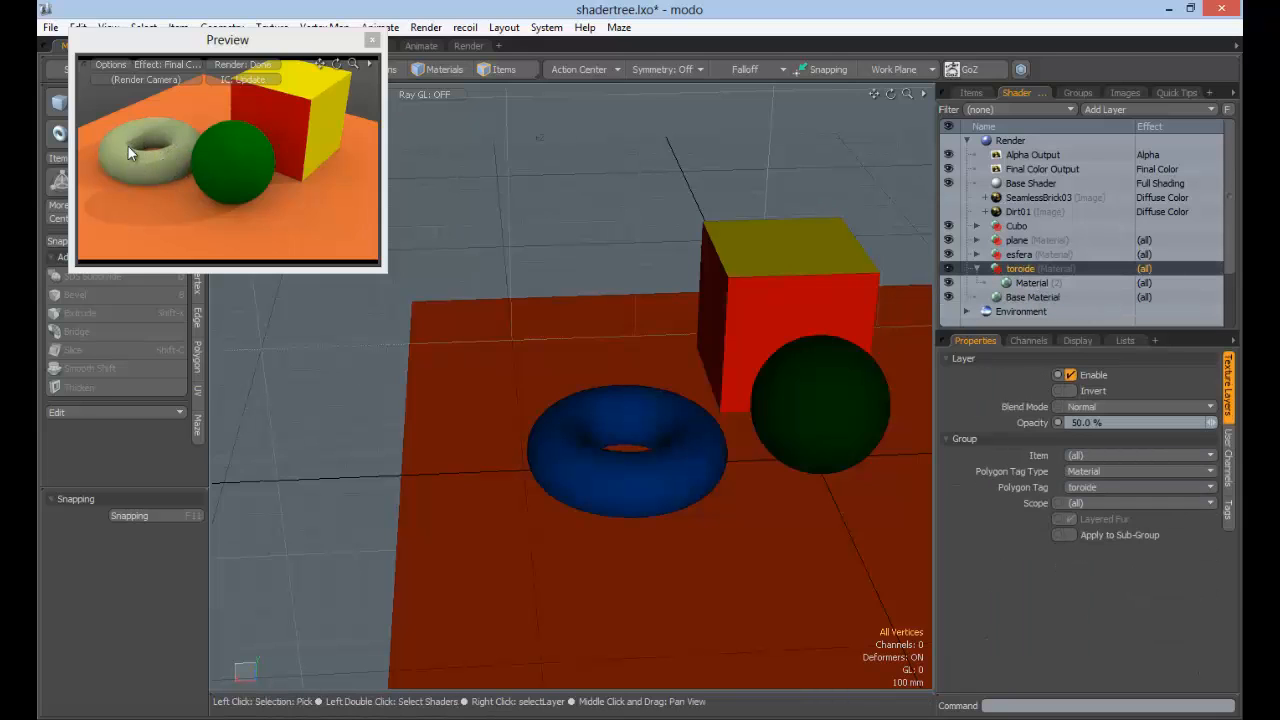
pyautogui.click(1091, 408)
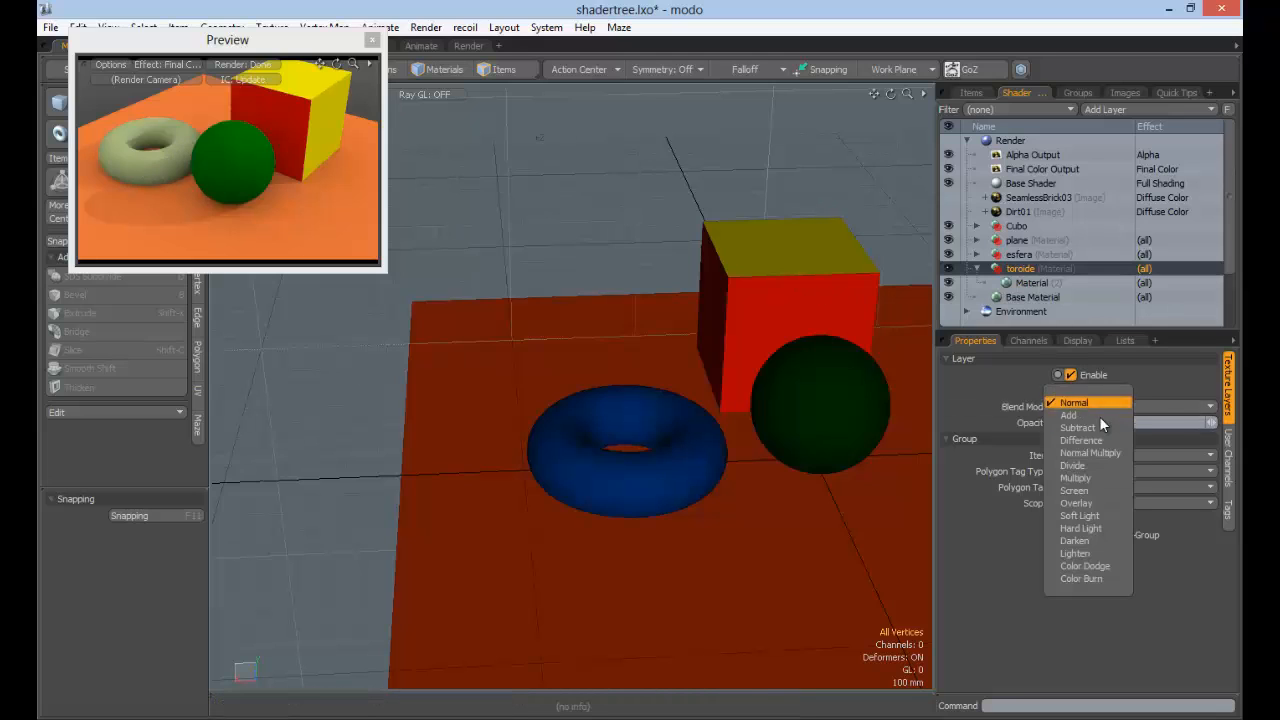
pyautogui.click(1101, 476)
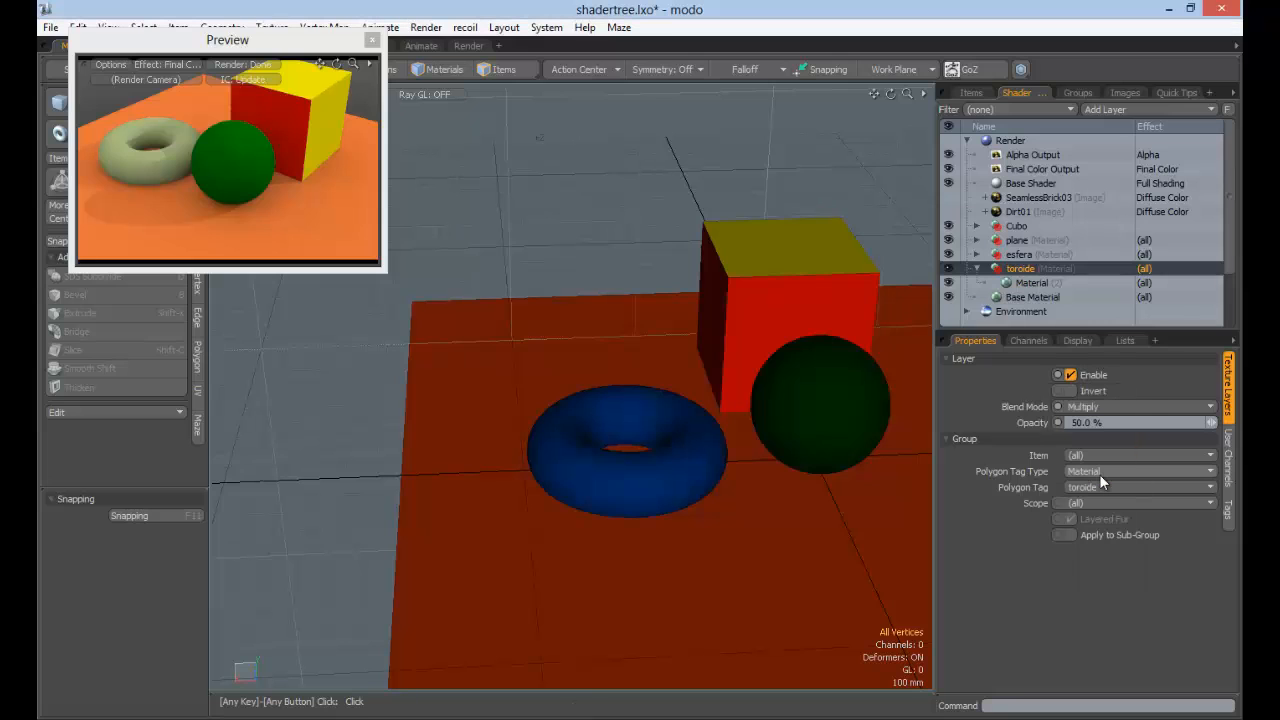
# Compare the toroide group's material with the Base Material, and set the toroide group's opacity to 100%
pyautogui.click(1026, 282)
pyautogui.click(1040, 298)
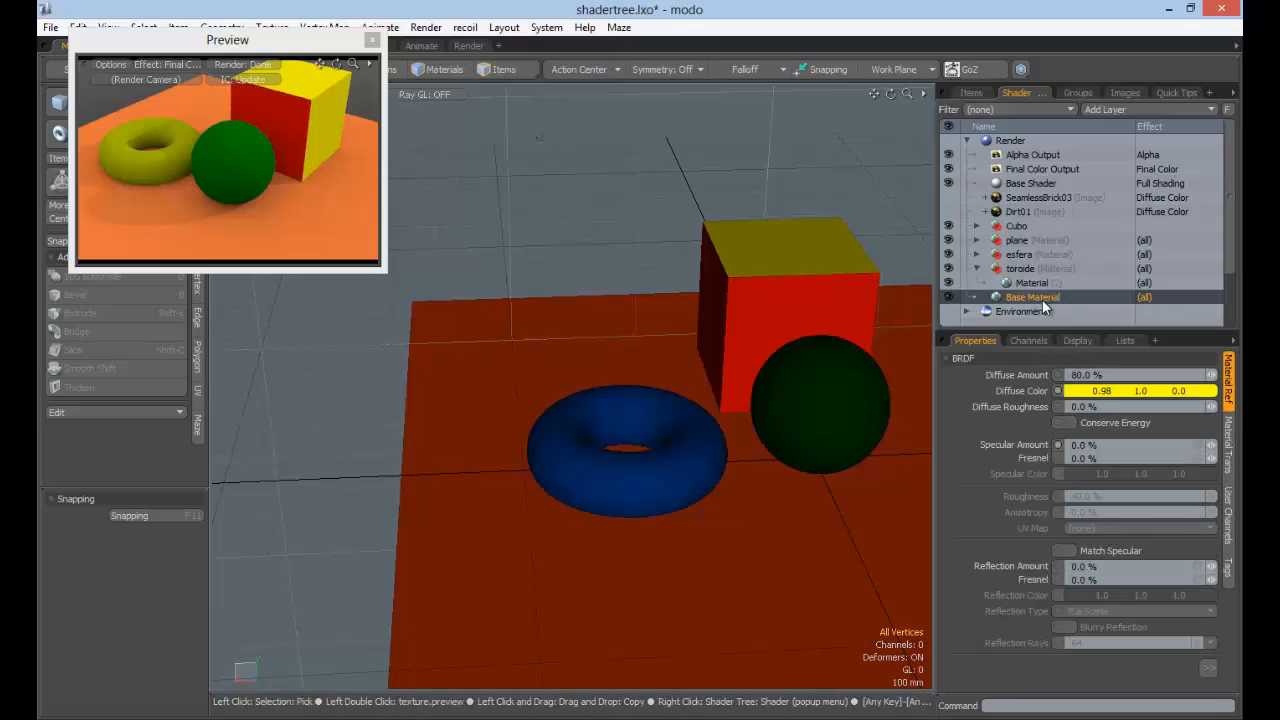
pyautogui.click(1033, 283)
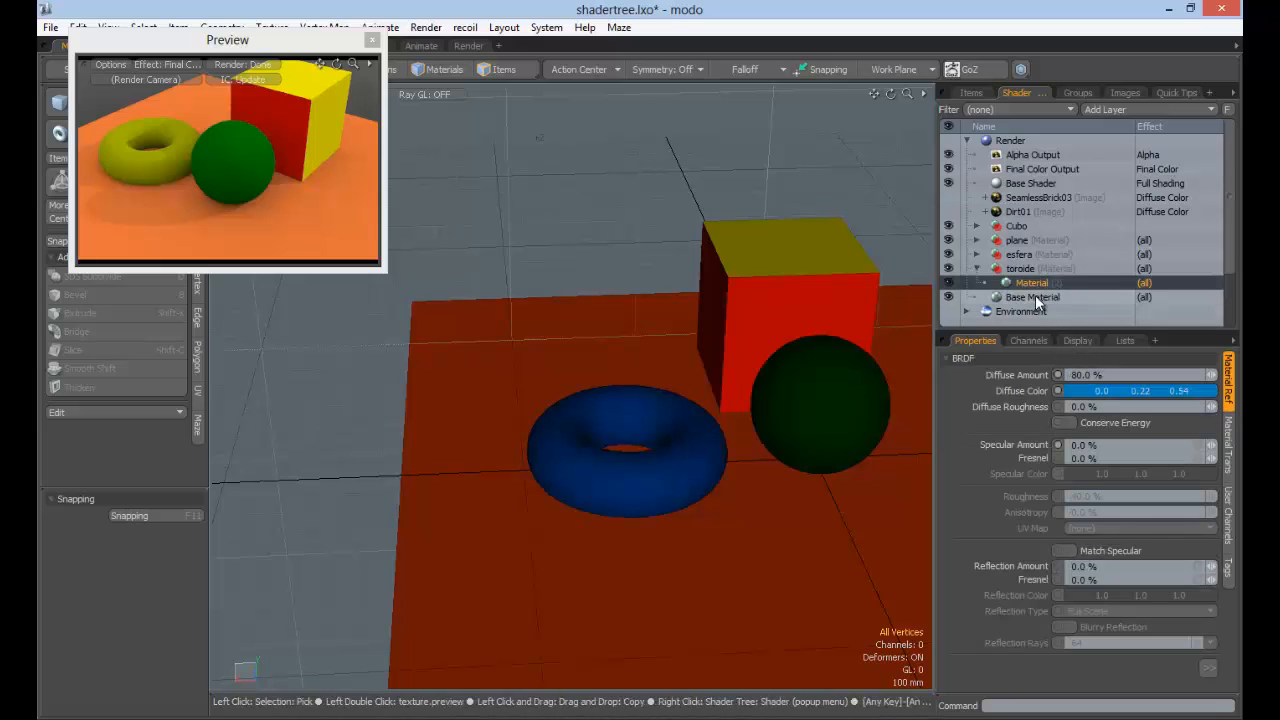
pyautogui.click(1022, 270)
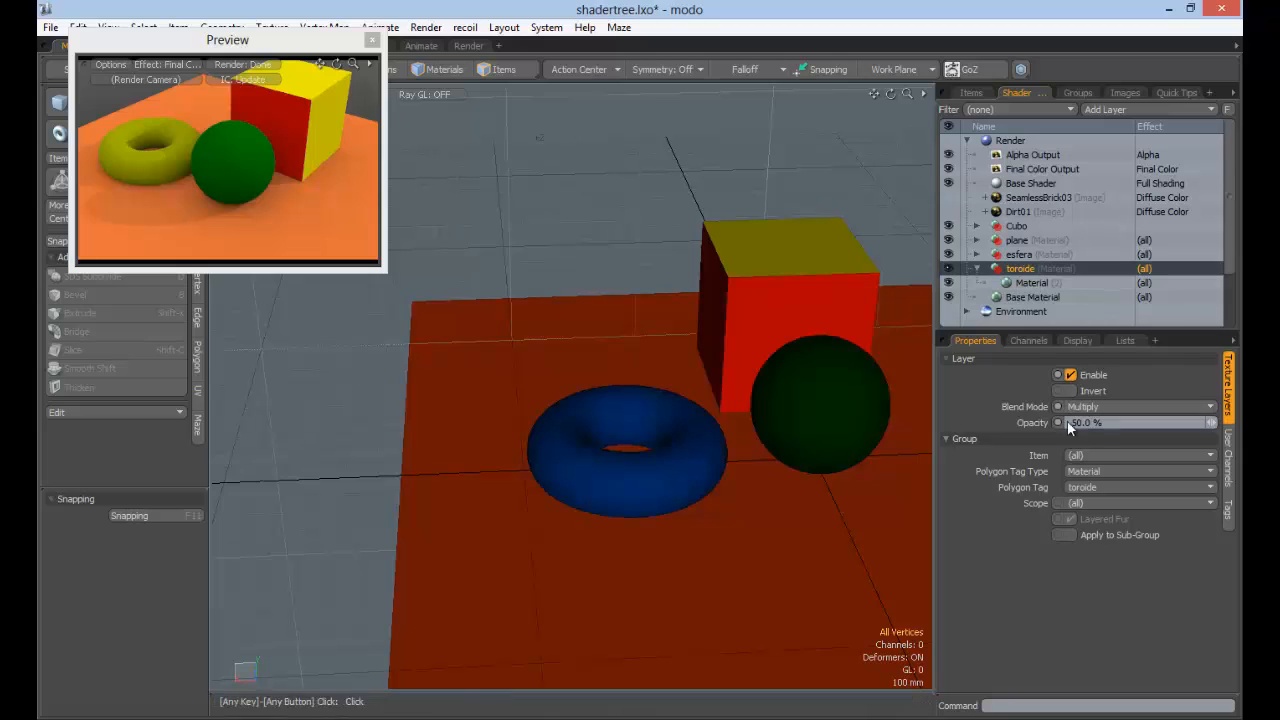
pyautogui.click(1110, 423)
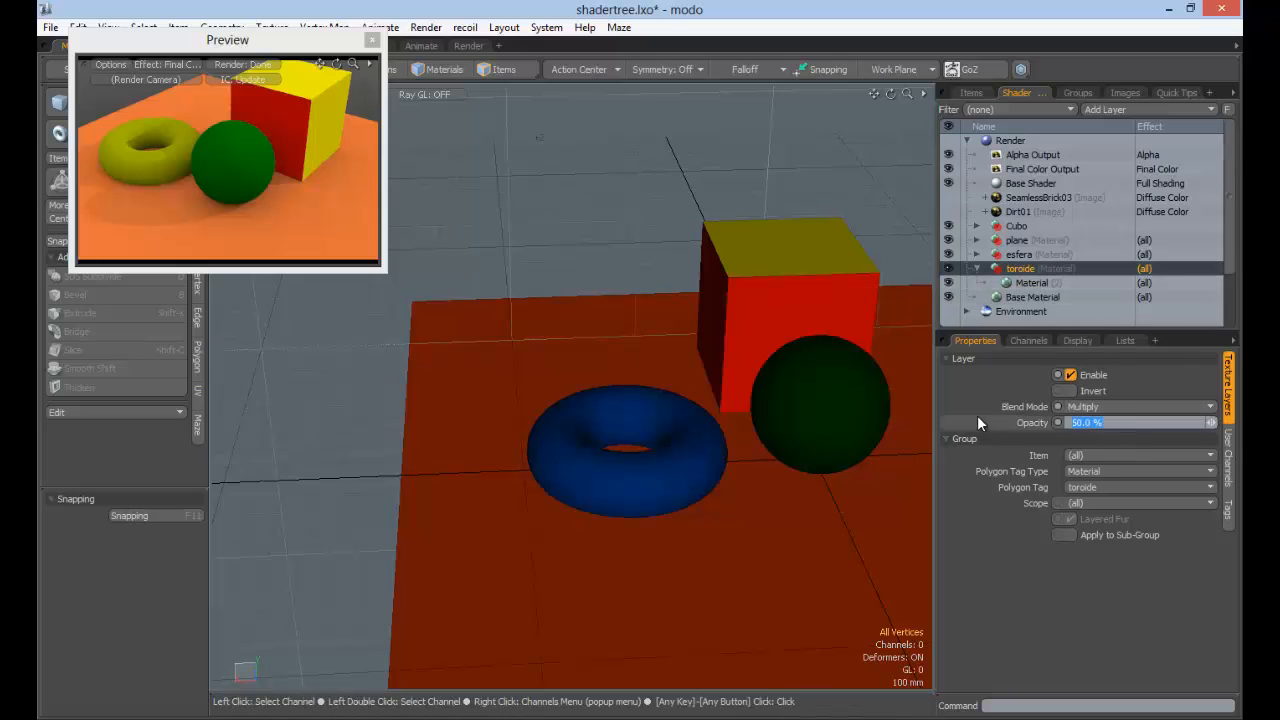
pyautogui.write('100')
pyautogui.press('Return')
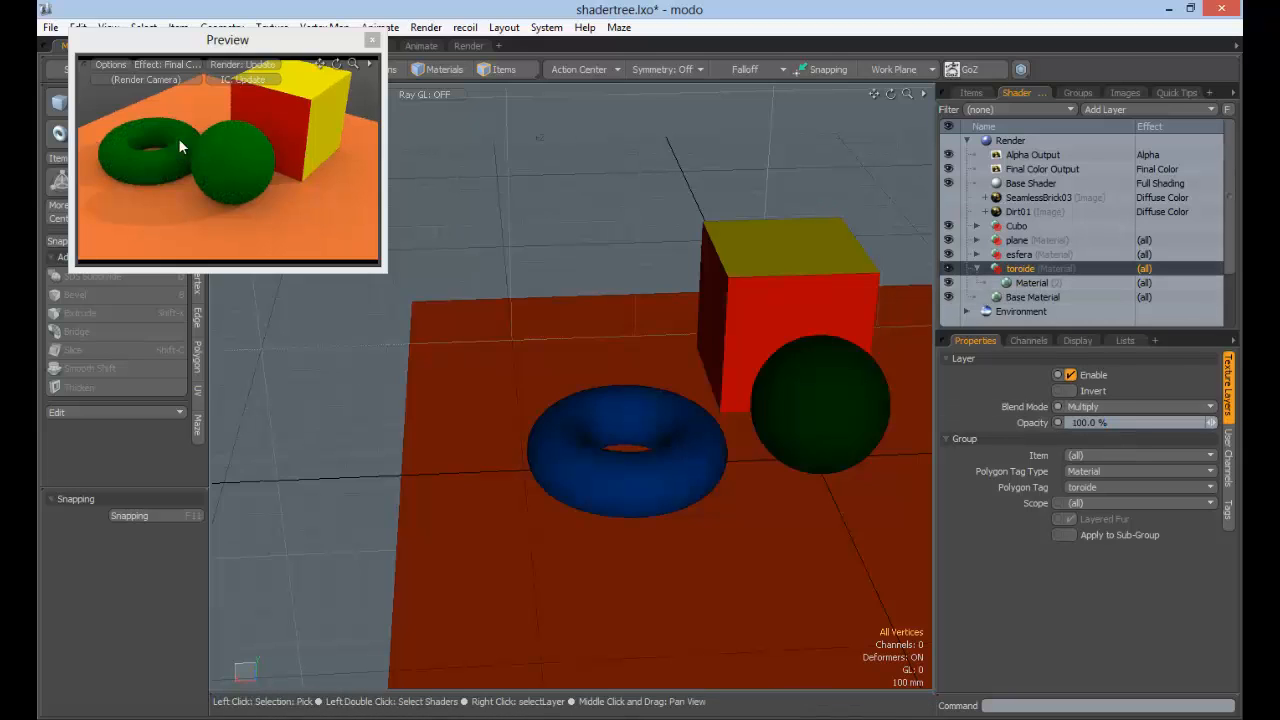
# Review the toroide material and Base Material colors again and set the toroide group's opacity to 70%
pyautogui.click(1023, 283)
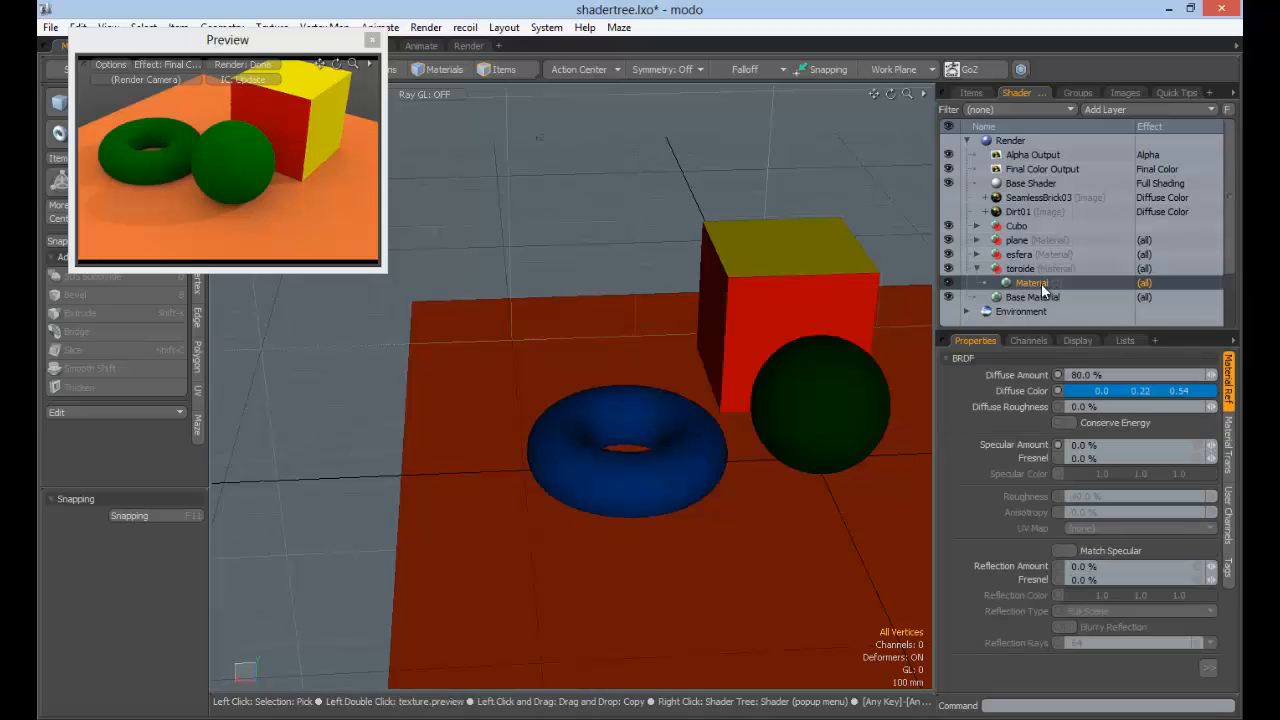
pyautogui.click(1045, 297)
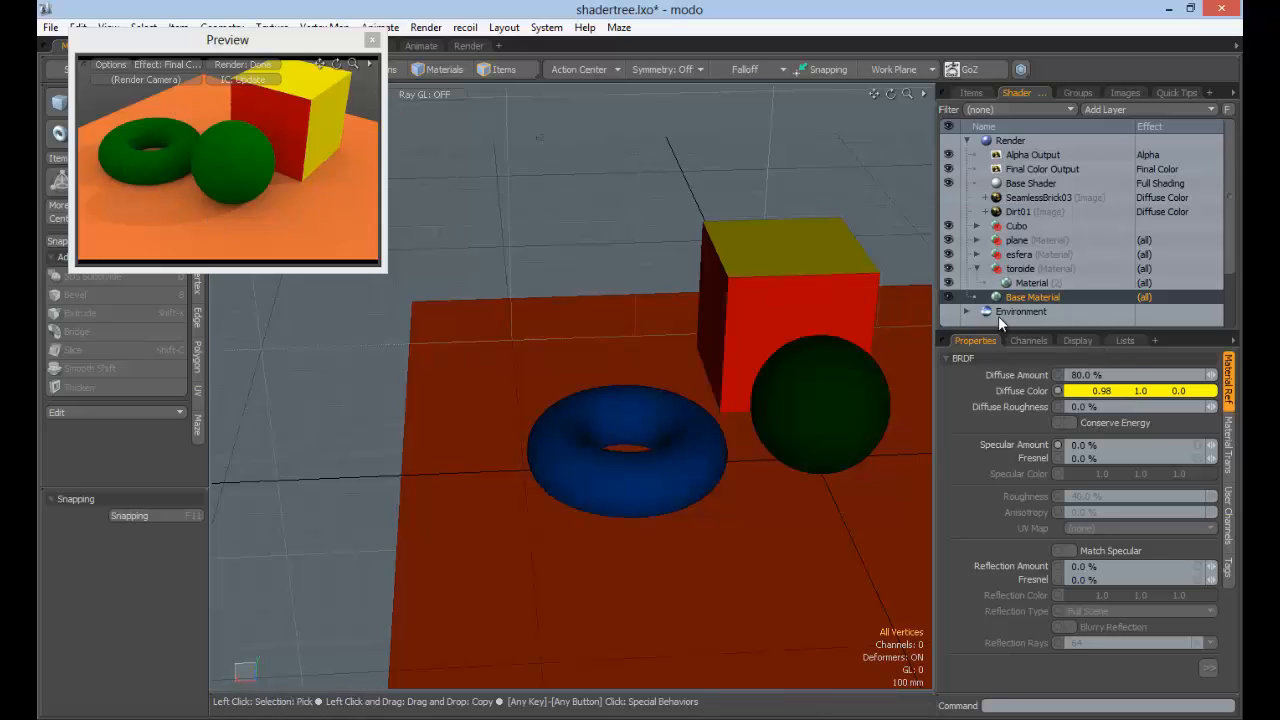
pyautogui.click(1020, 268)
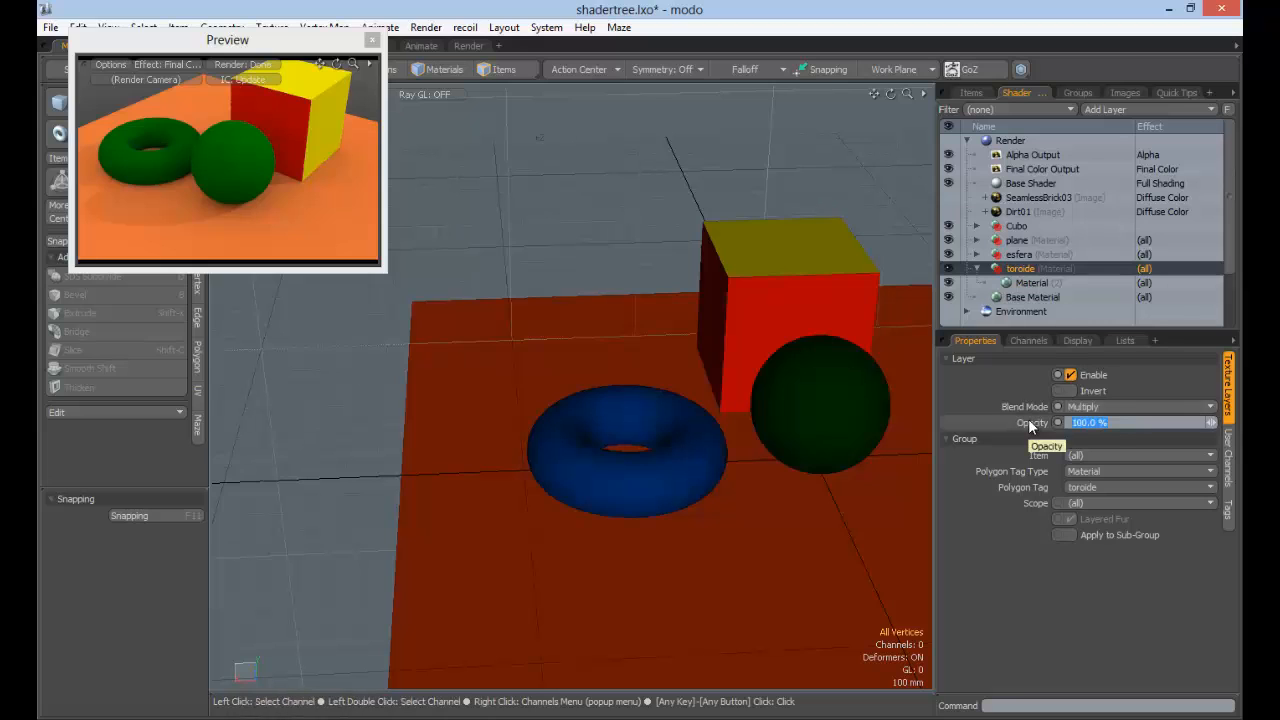
pyautogui.write('70')
pyautogui.press('Return')
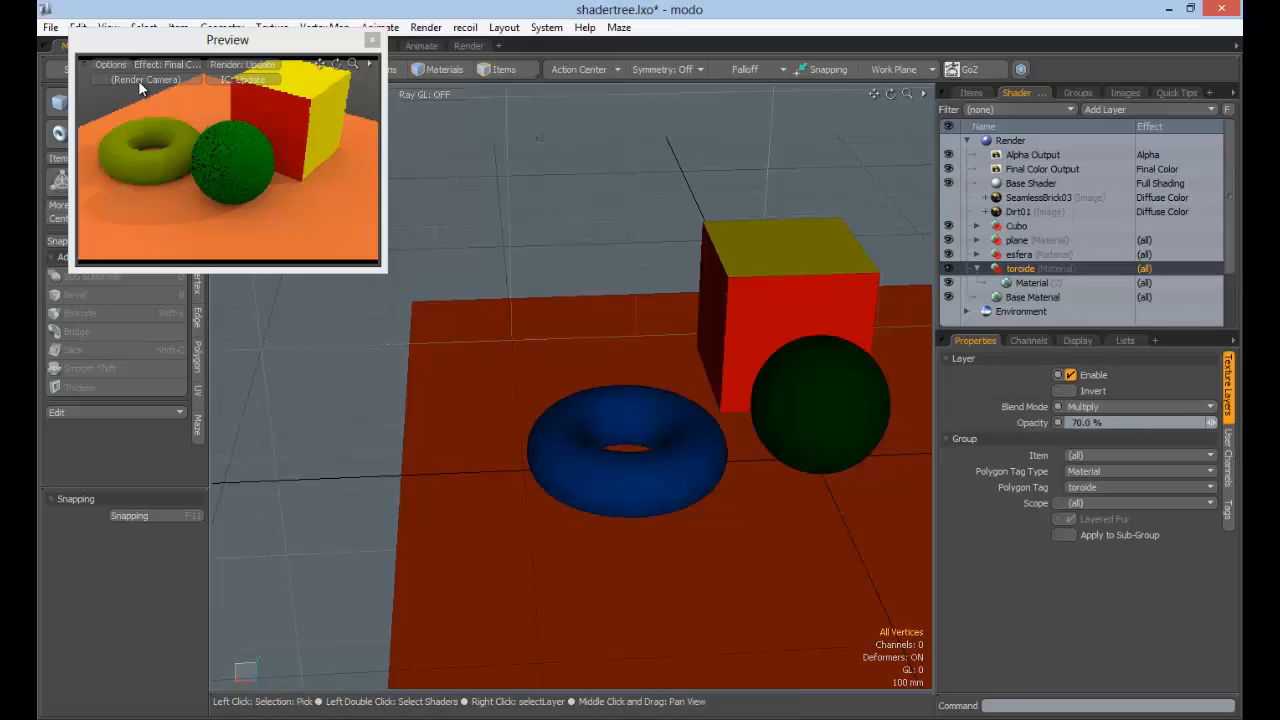
# Shift the Preview window slightly and save the scene
pyautogui.moveTo(140, 40); pyautogui.dragTo(182, 50)
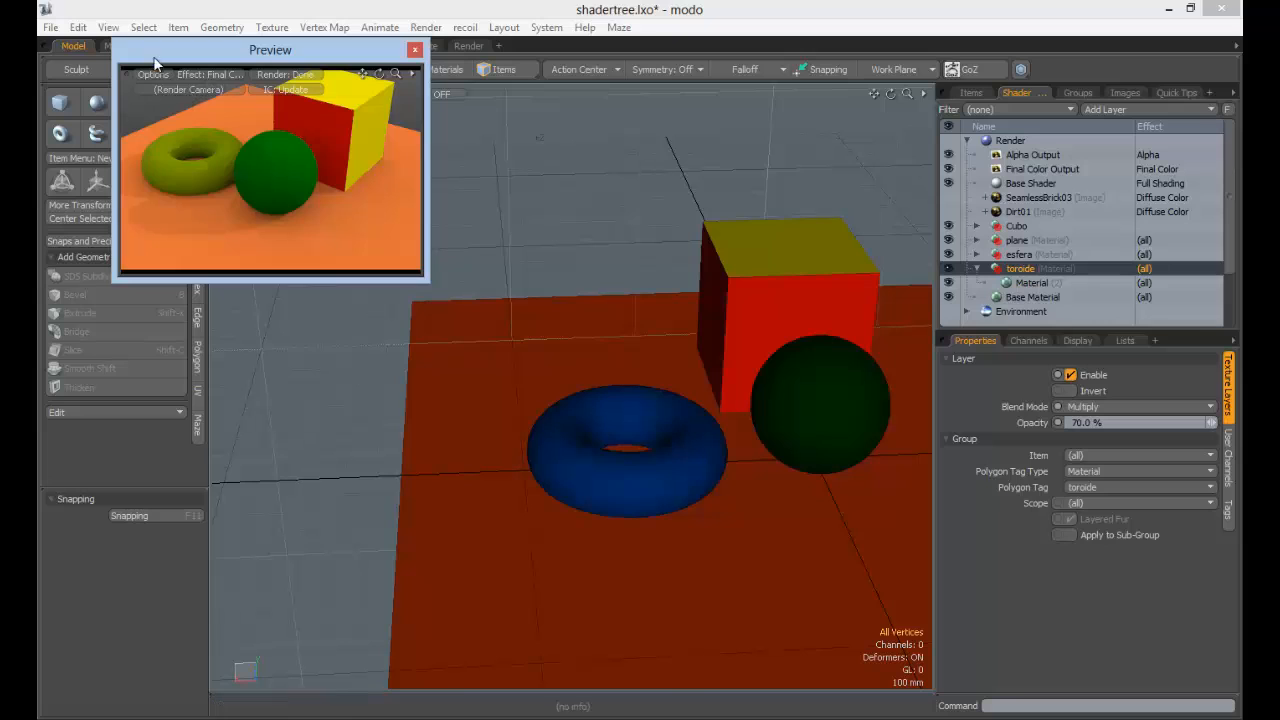
pyautogui.hotkey('ctrl', 's')
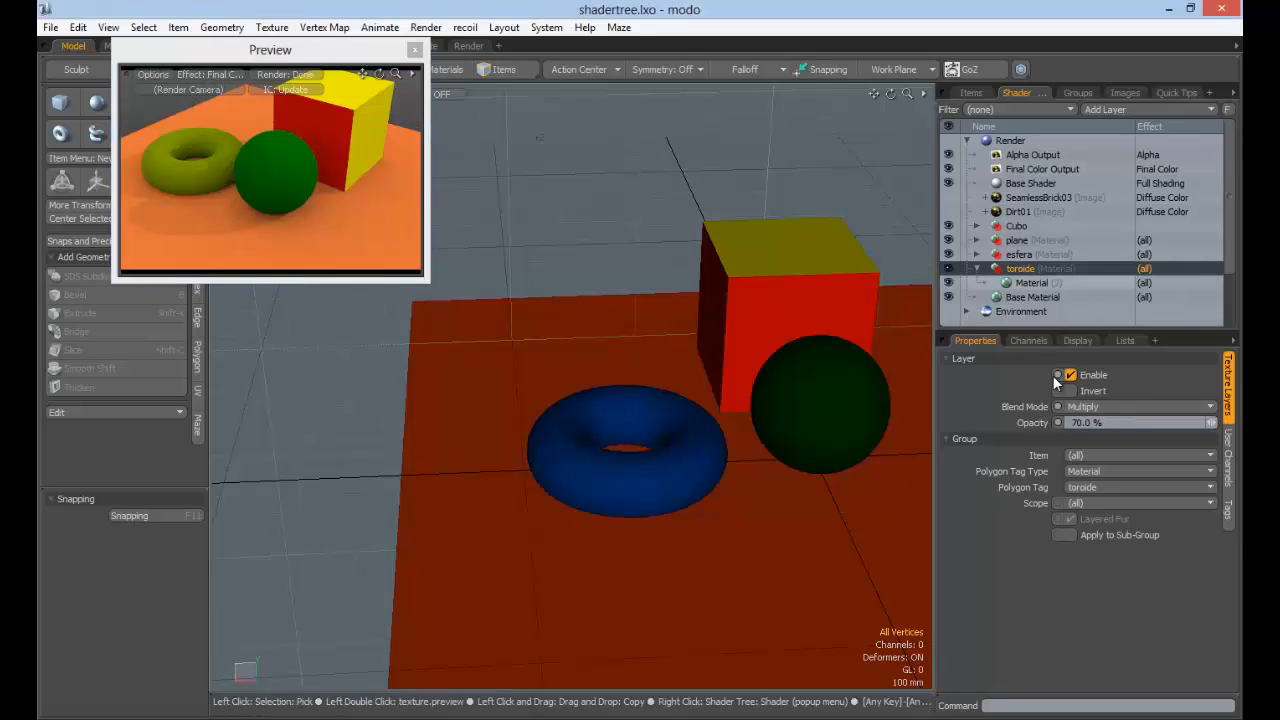
# Try the Screen, Lighten and Soft Light blend modes on the toroide material group
pyautogui.click(1098, 408)
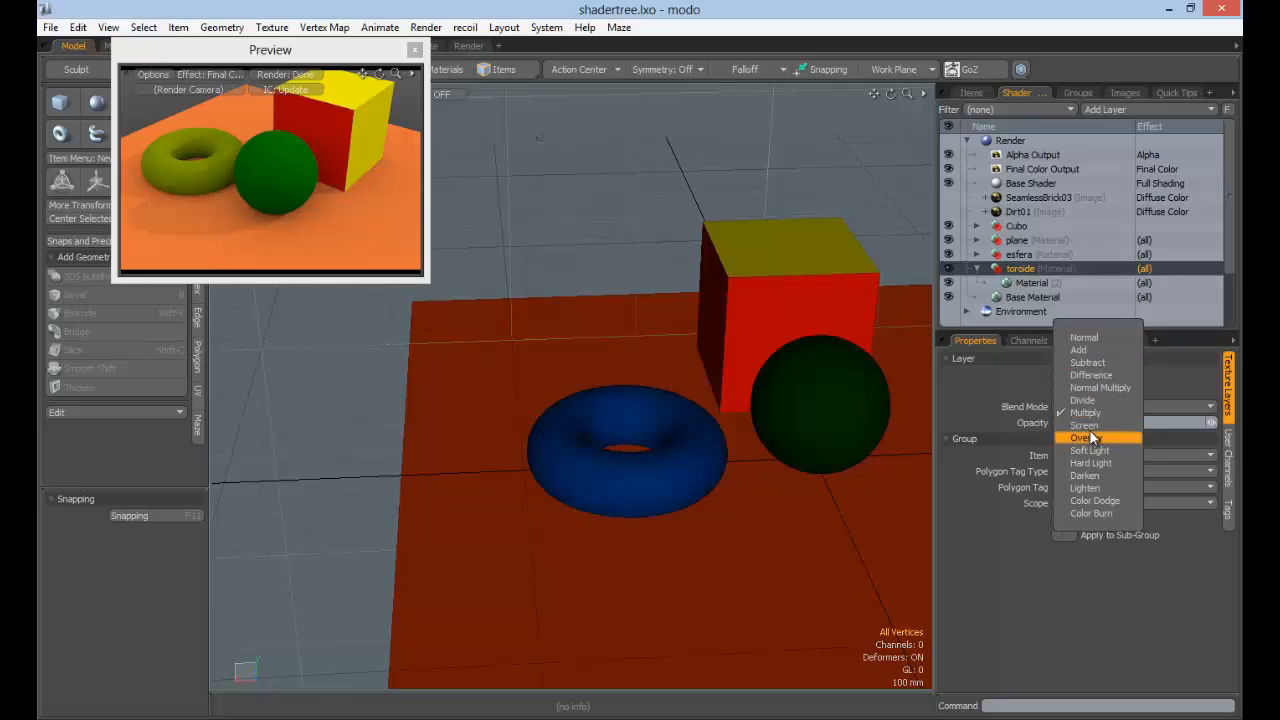
pyautogui.click(1086, 425)
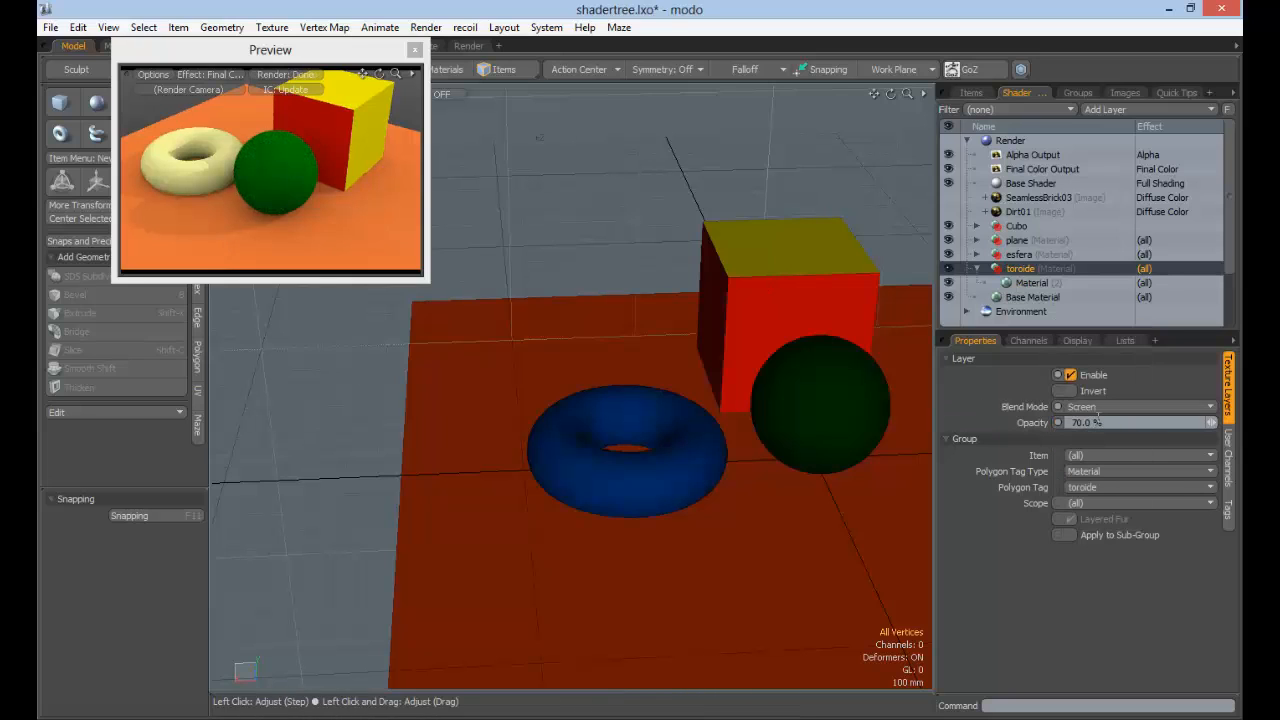
pyautogui.click(1112, 406)
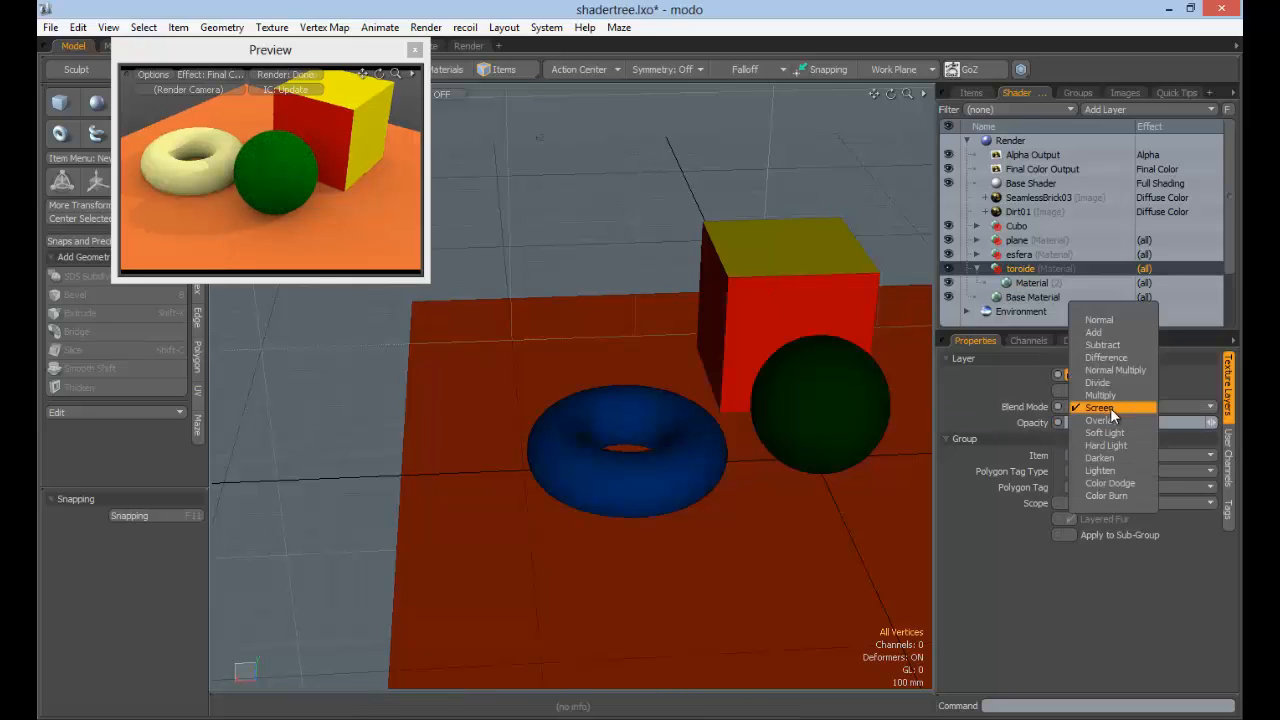
pyautogui.click(1102, 470)
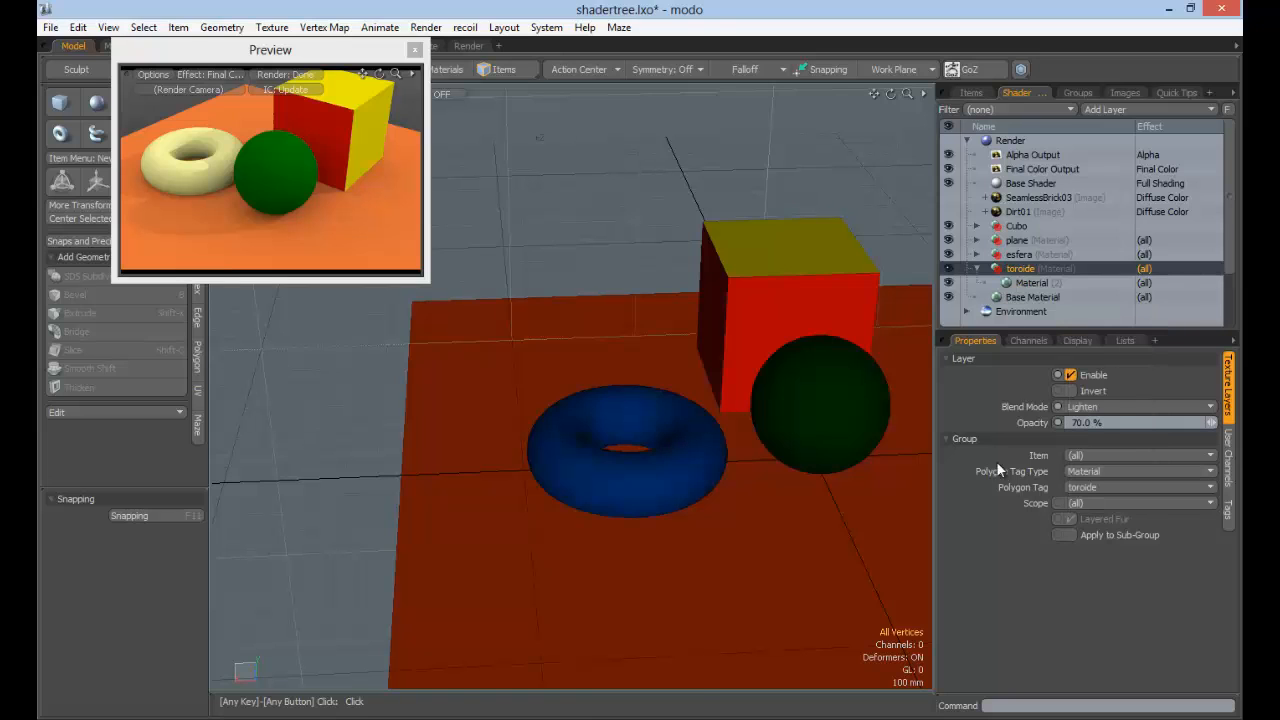
pyautogui.click(1117, 408)
pyautogui.click(1120, 369)
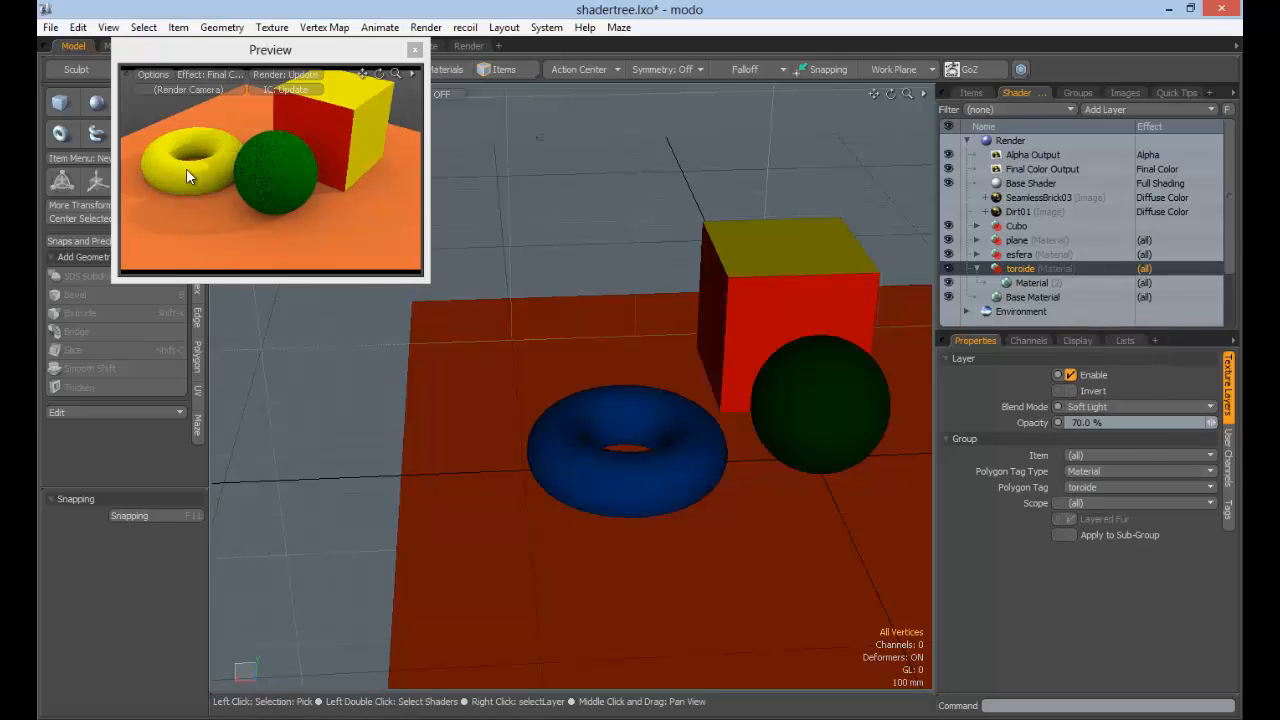
# Set the toroide material group's blend mode to Normal and its opacity to 100%
pyautogui.click(1112, 407)
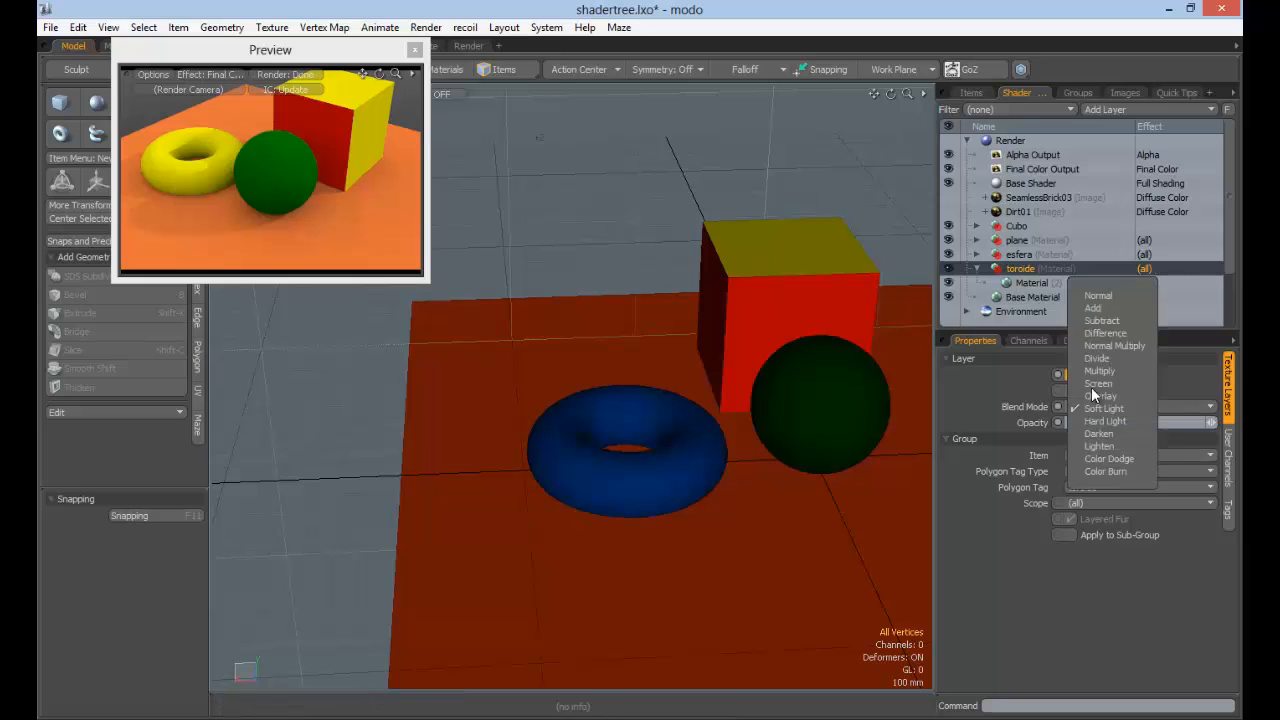
pyautogui.click(1102, 295)
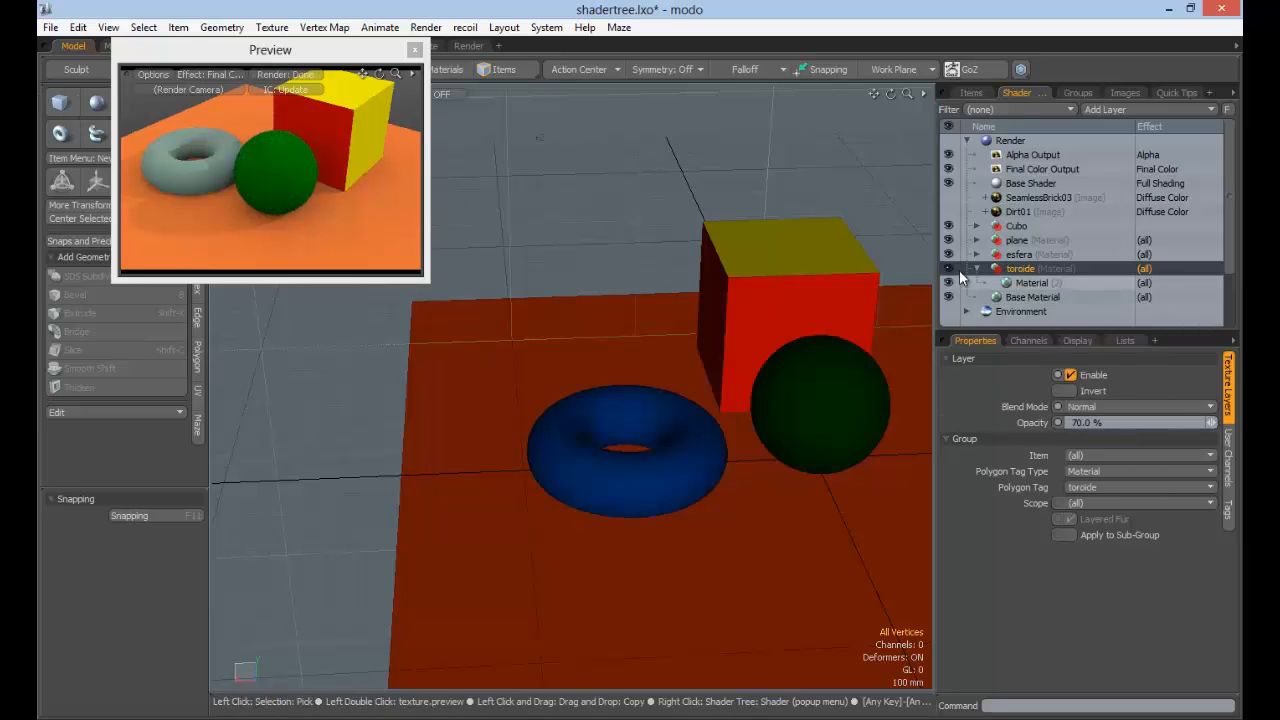
pyautogui.moveTo(1115, 423); pyautogui.dragTo(1010, 414)
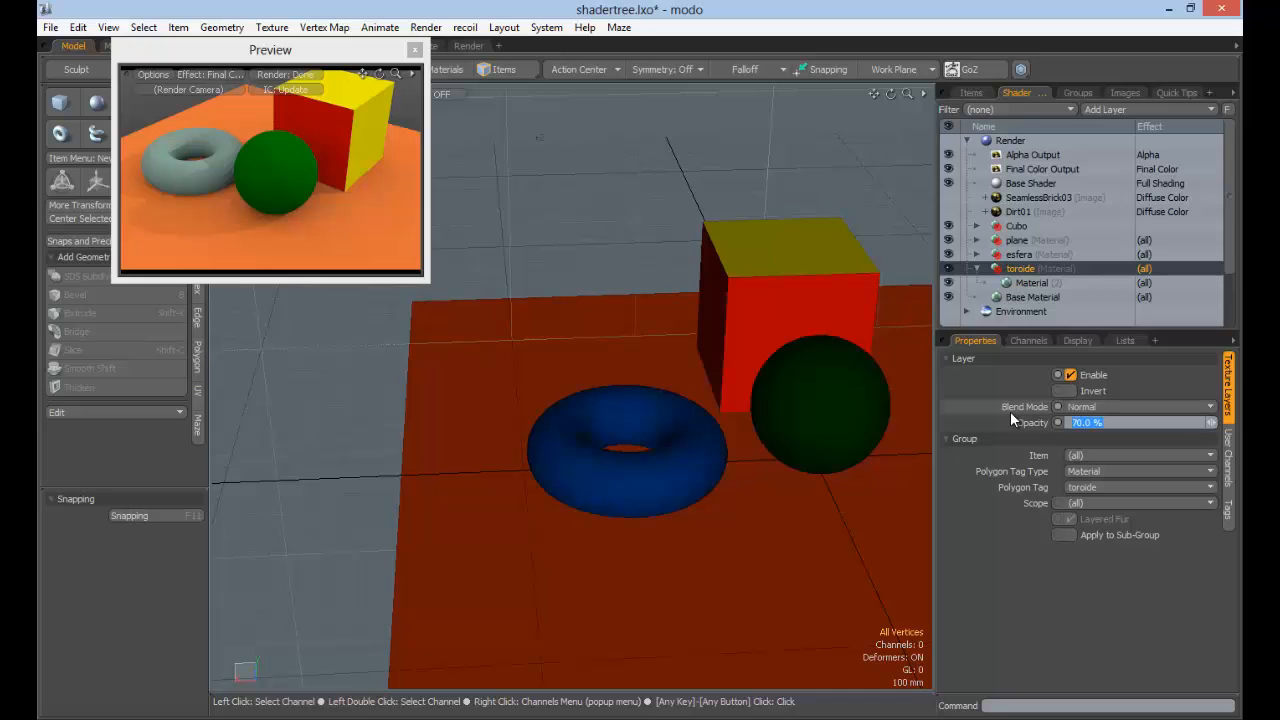
pyautogui.write('100')
pyautogui.press('Return')
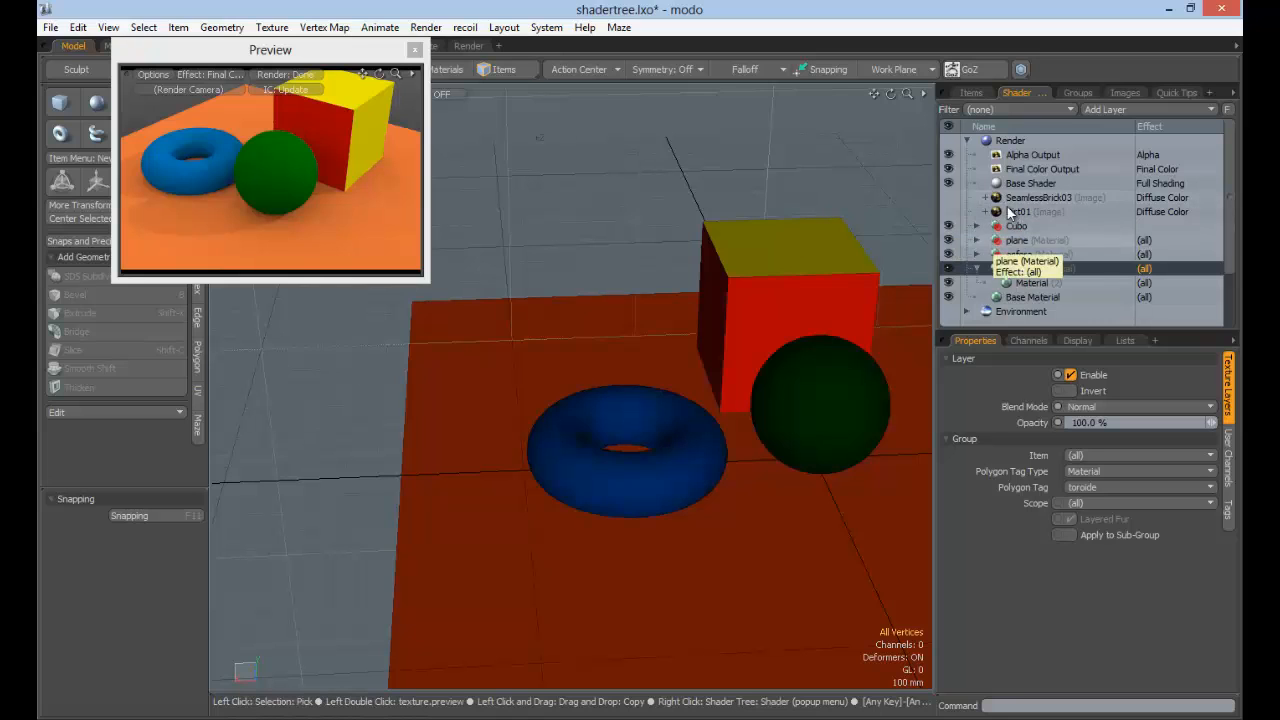
# Select the SeamlessBrick03 image layer and browse the layer types available to add, including NPR Materials and Processing
pyautogui.click(1018, 198)
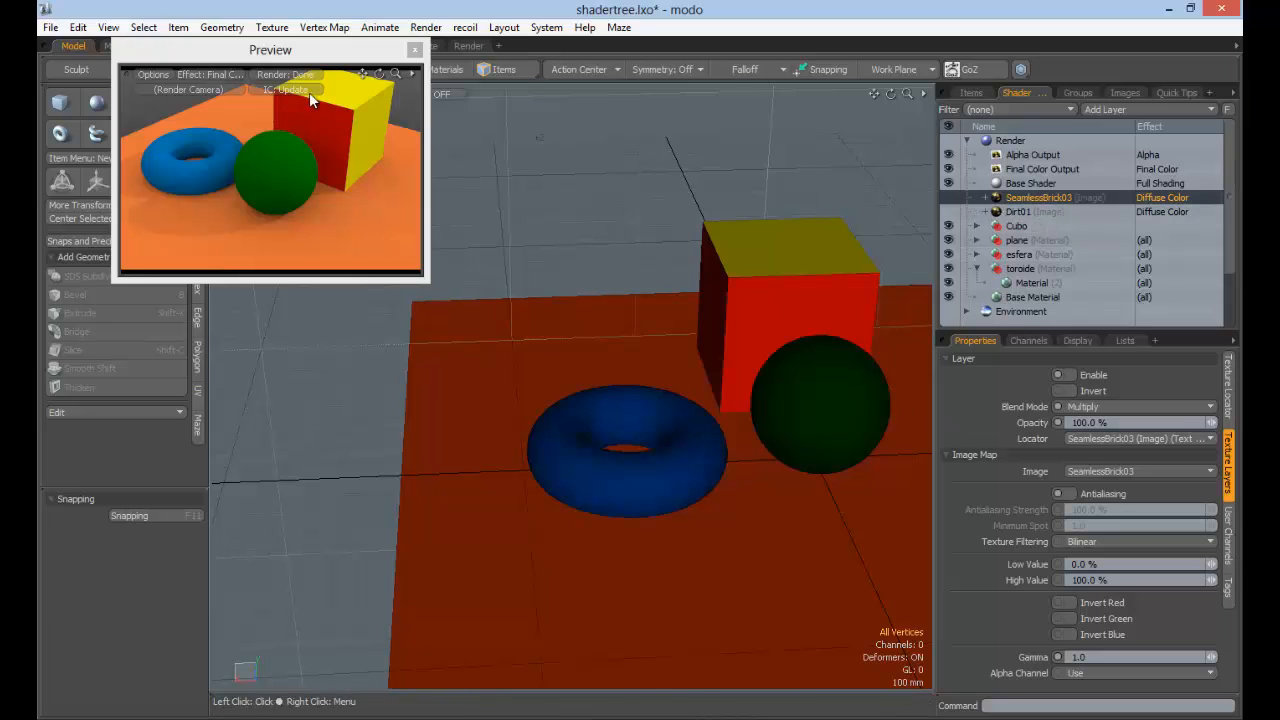
pyautogui.click(1135, 108)
pyautogui.moveTo(1109, 203)
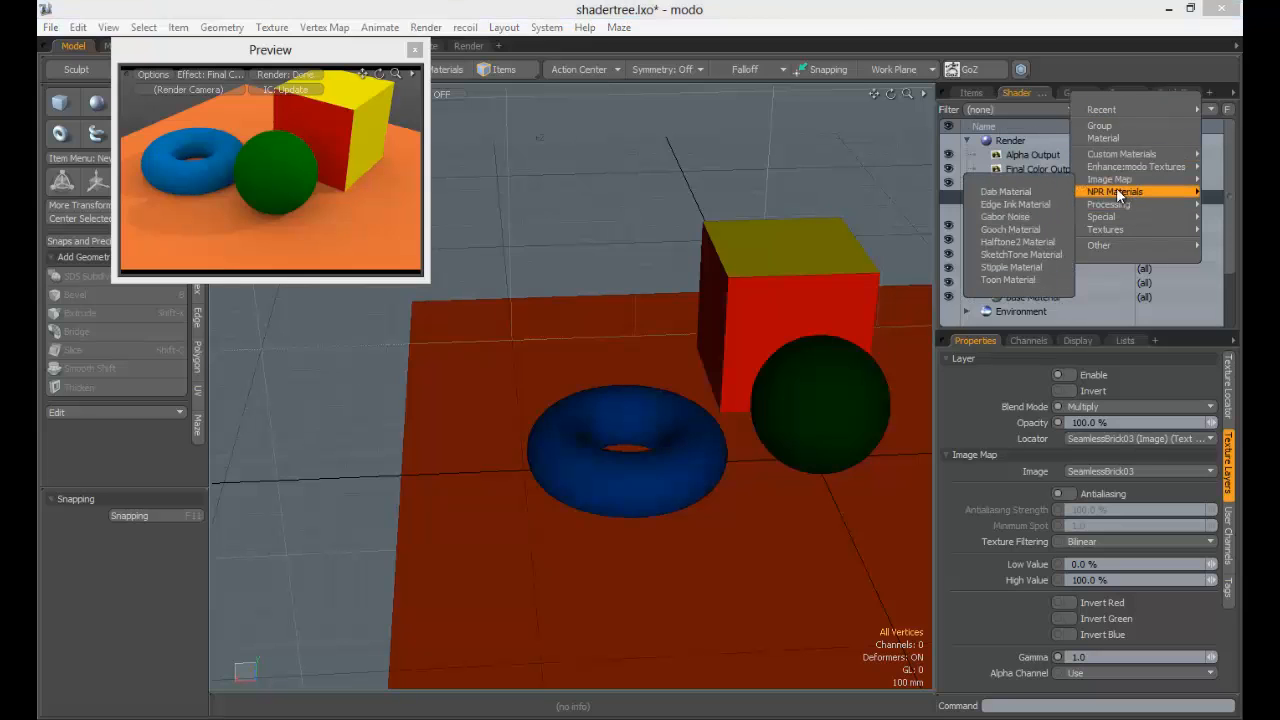
pyautogui.moveTo(1138, 167)
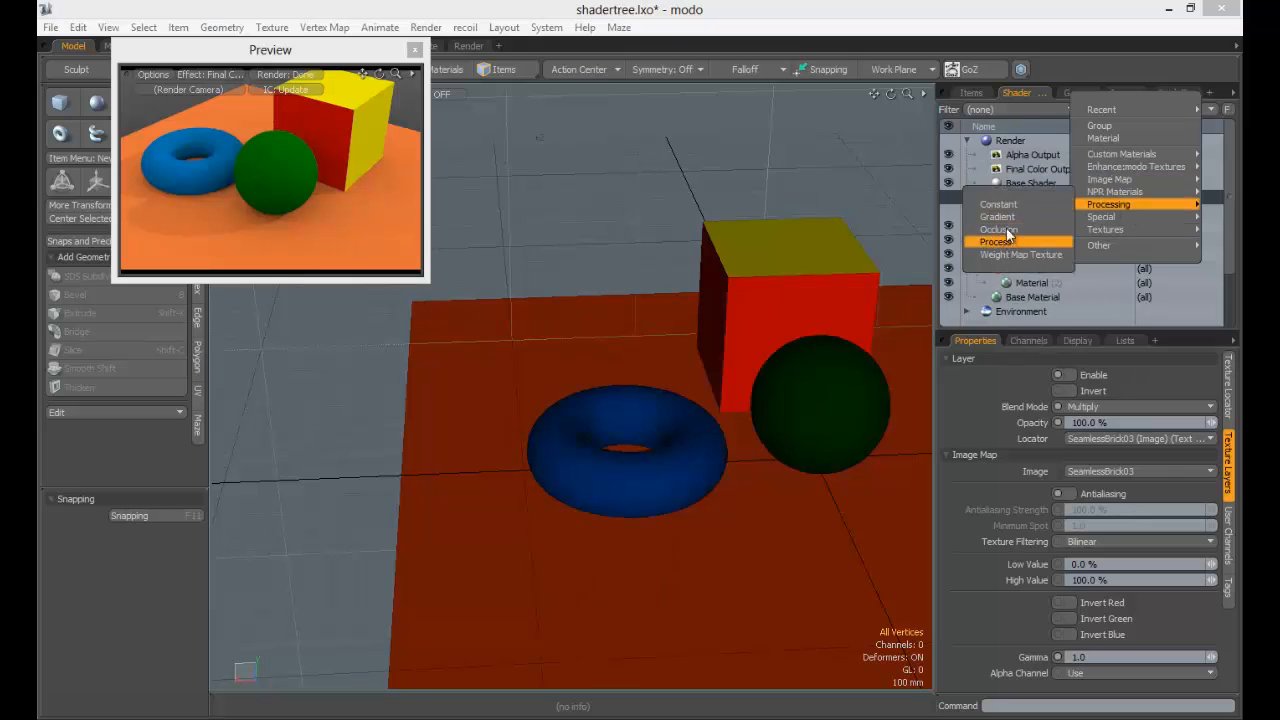
pyautogui.click(1091, 69)
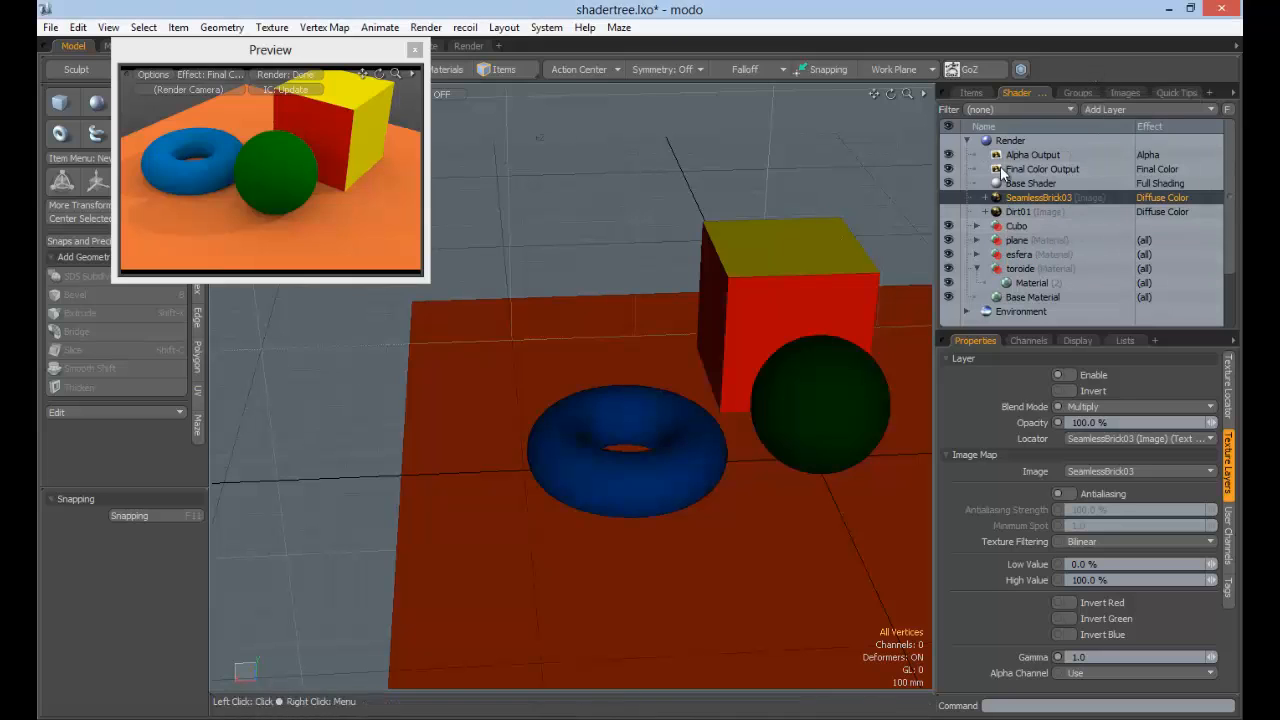
# Widen the Shader Tree area and look through its full list of layers
pyautogui.moveTo(933, 146); pyautogui.dragTo(887, 145)
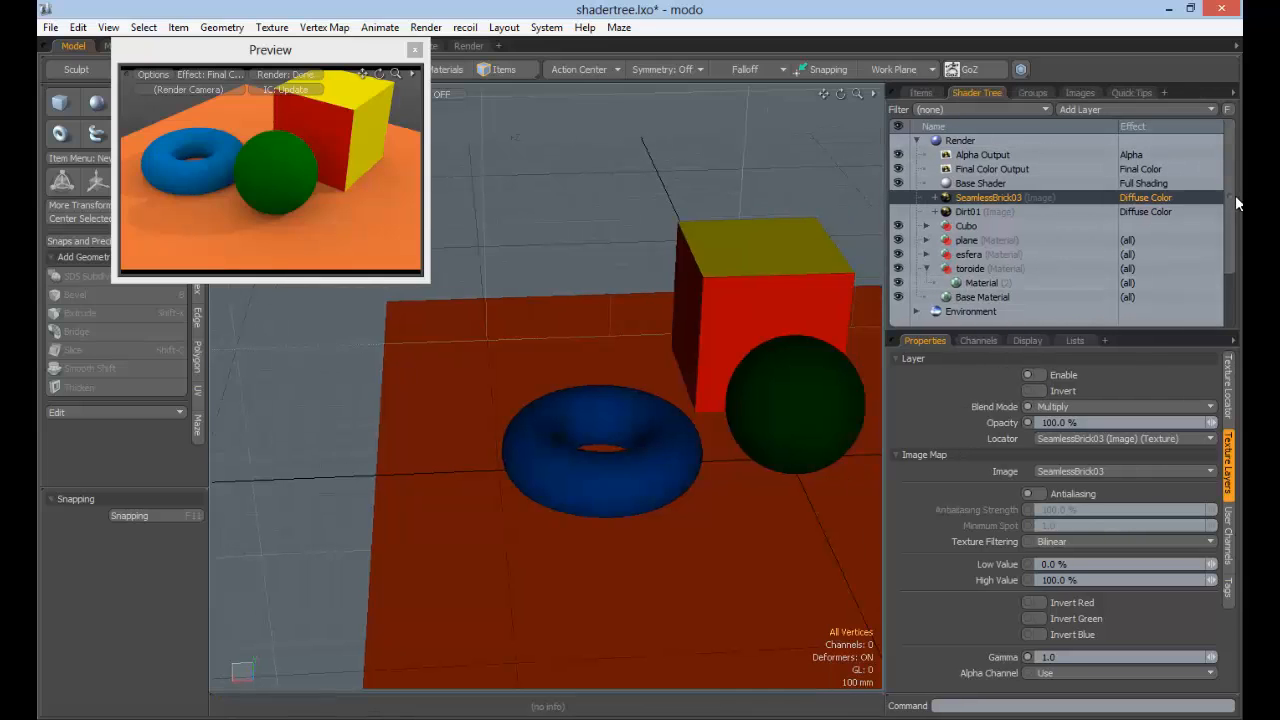
pyautogui.moveTo(1231, 220)
pyautogui.mouseDown()
pyautogui.moveTo(1232, 268)
pyautogui.moveTo(1231, 204)
pyautogui.mouseUp()
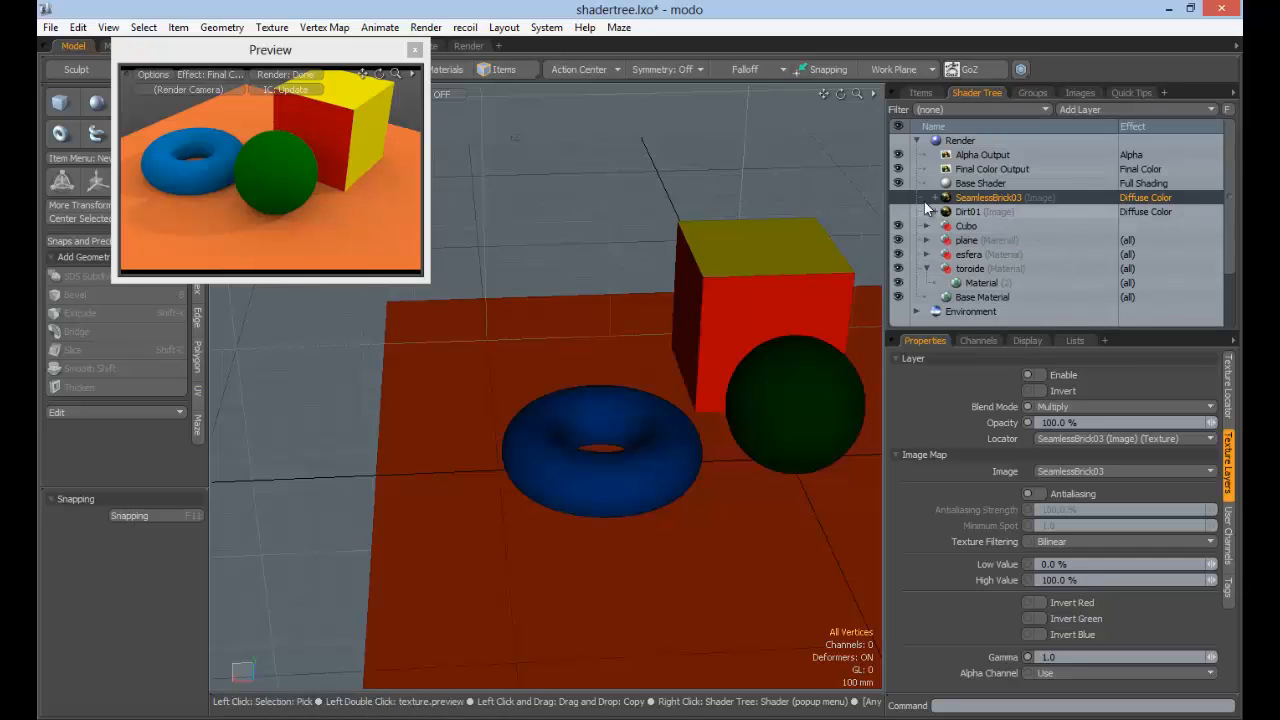
pyautogui.scroll(-2, 1230, 257)
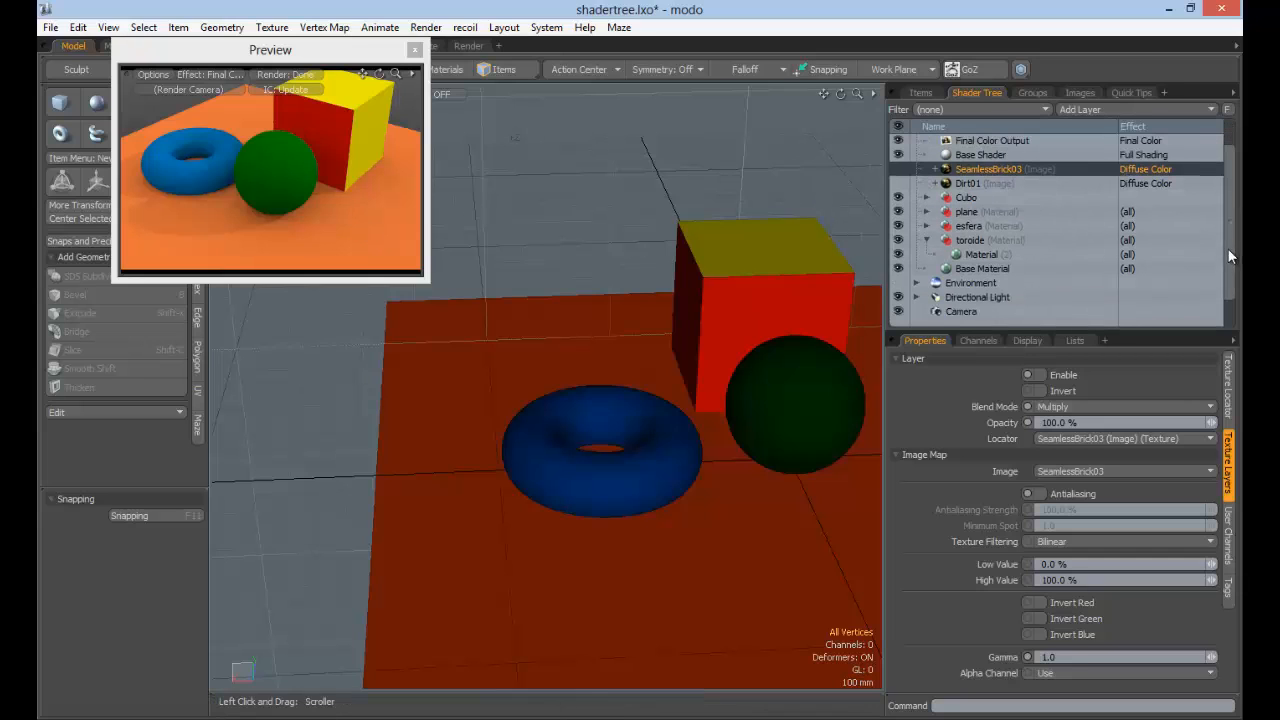
pyautogui.scroll(2, 1229, 163)
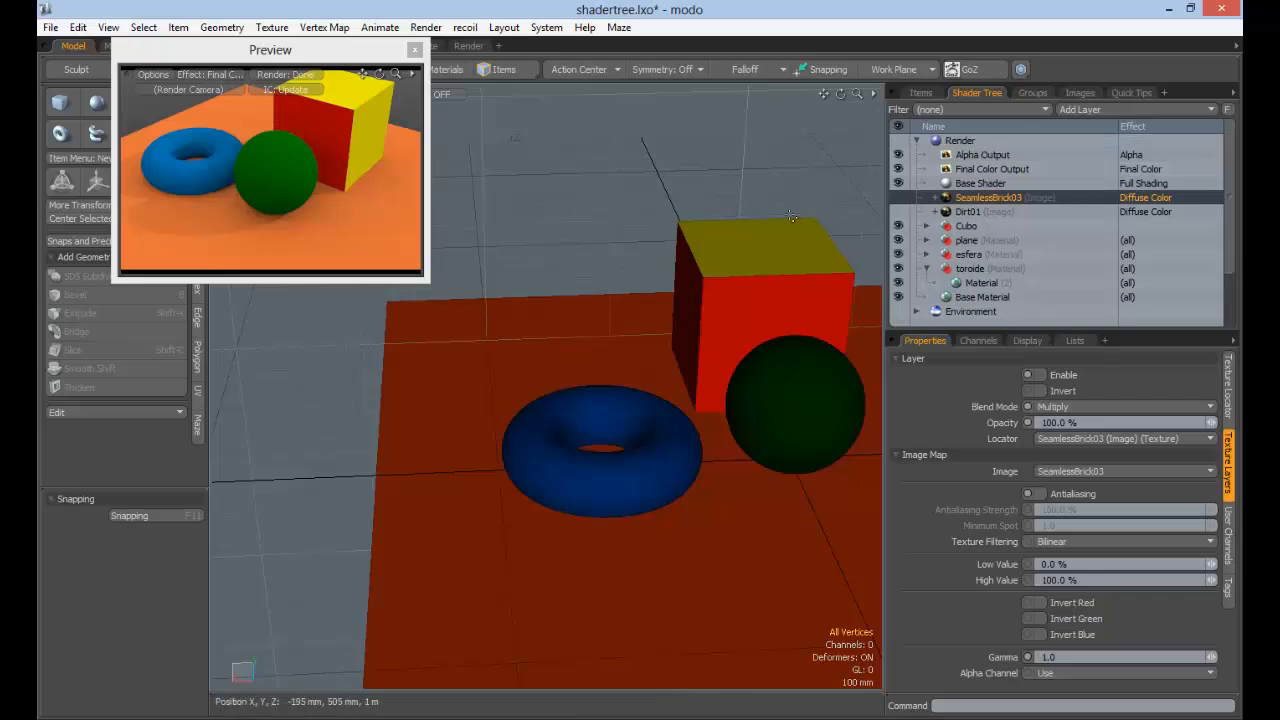